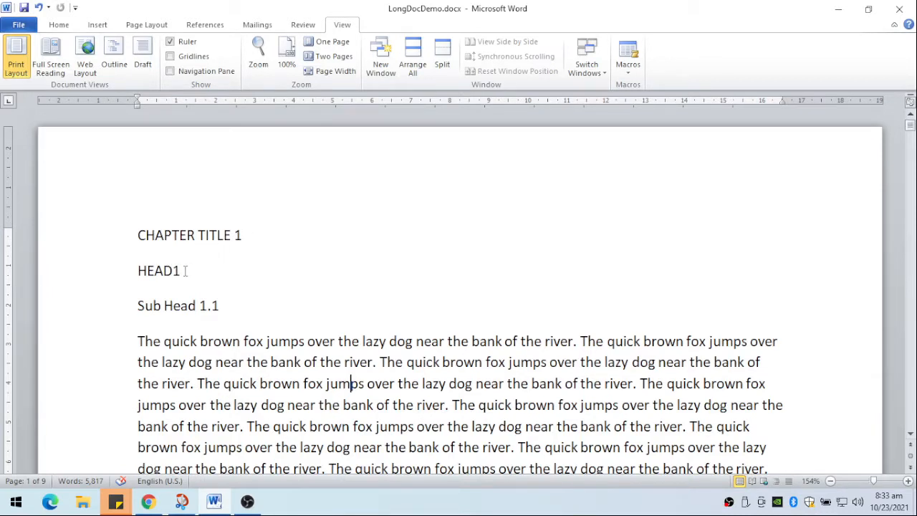
- Delete the HEAD1 line below CHAPTER TITLE 1 so that Sub Head 1.1 directly follows the chapter title
{"action": "scroll", "coordinate": [197, 263], "scroll_direction": "down", "scroll_amount": 1}
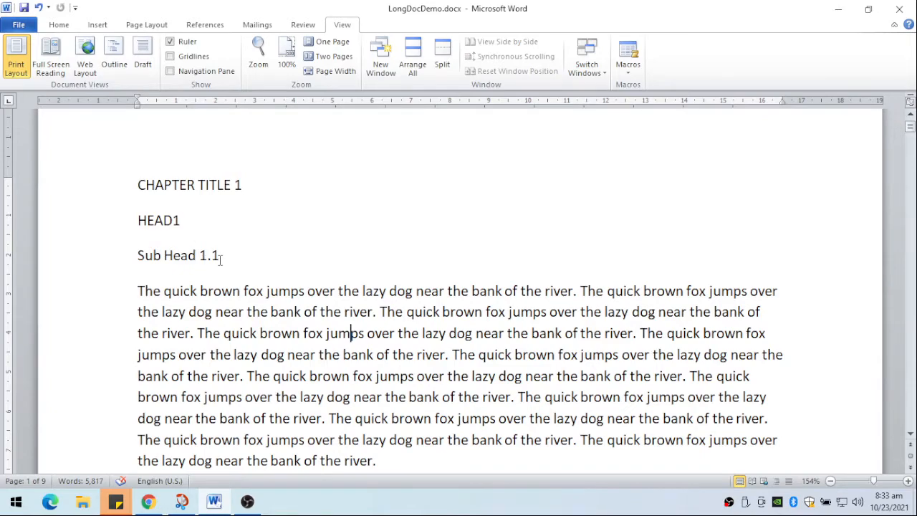
{"action": "scroll", "coordinate": [220, 260], "scroll_direction": "down", "scroll_amount": 4}
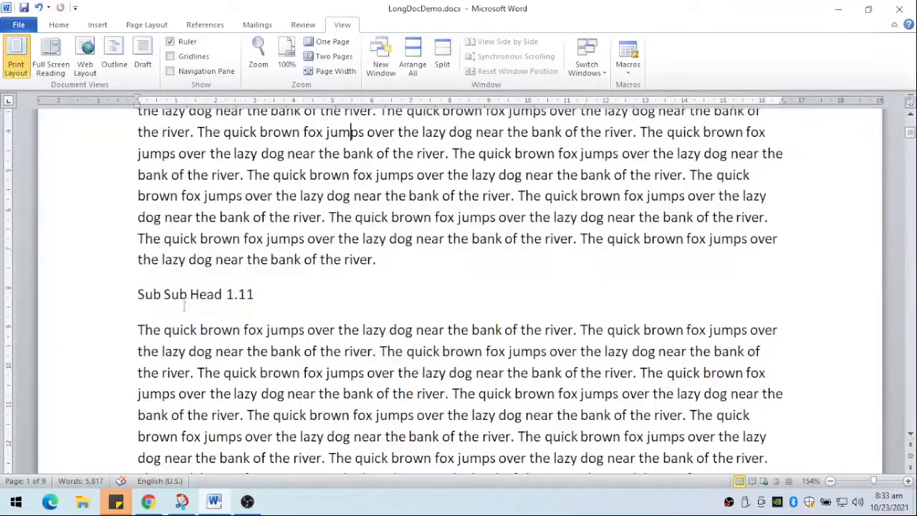
{"action": "scroll", "coordinate": [214, 300], "scroll_direction": "up", "scroll_amount": 3}
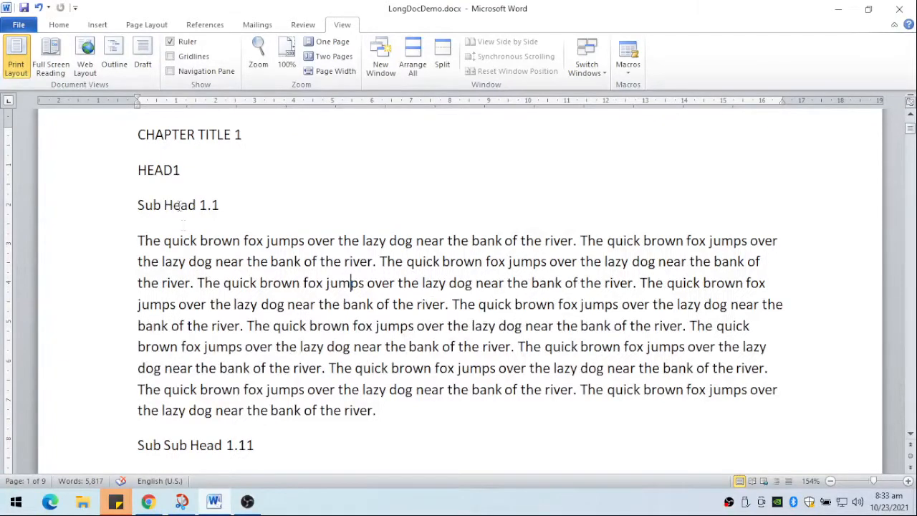
{"action": "left_click", "coordinate": [119, 176]}
{"action": "key", "text": "Delete"}
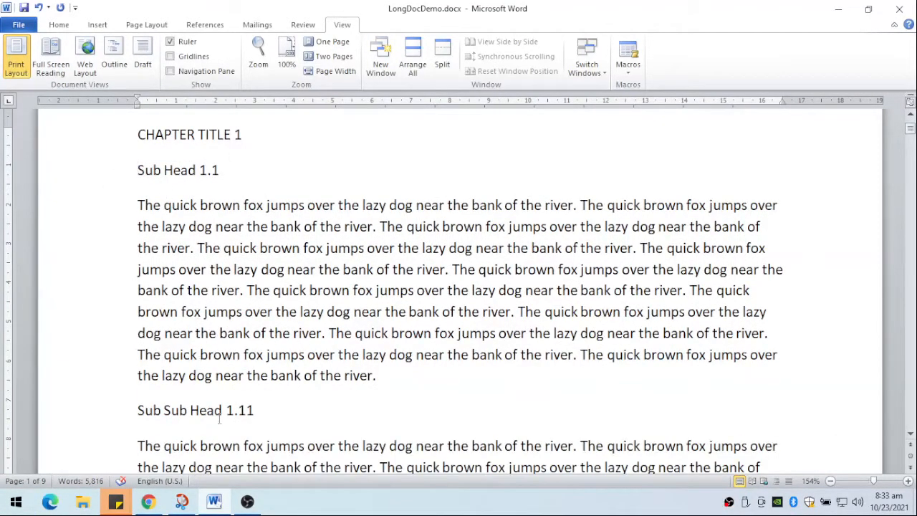
- Review the chapter titles, sub heads and sub sub heads from chapter 1 through the start of chapter 3
{"action": "scroll", "coordinate": [218, 420], "scroll_direction": "down", "scroll_amount": 6}
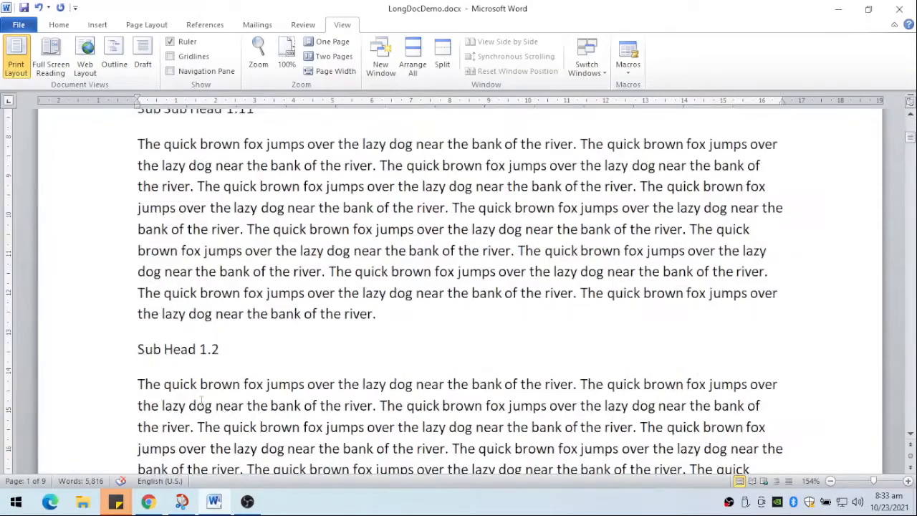
{"action": "scroll", "coordinate": [201, 369], "scroll_direction": "down", "scroll_amount": 5}
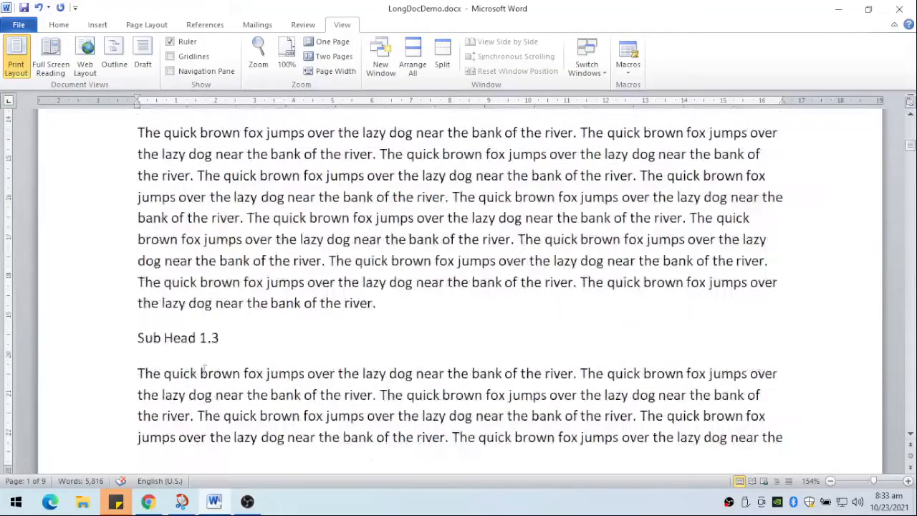
{"action": "scroll", "coordinate": [209, 344], "scroll_direction": "up", "scroll_amount": 12}
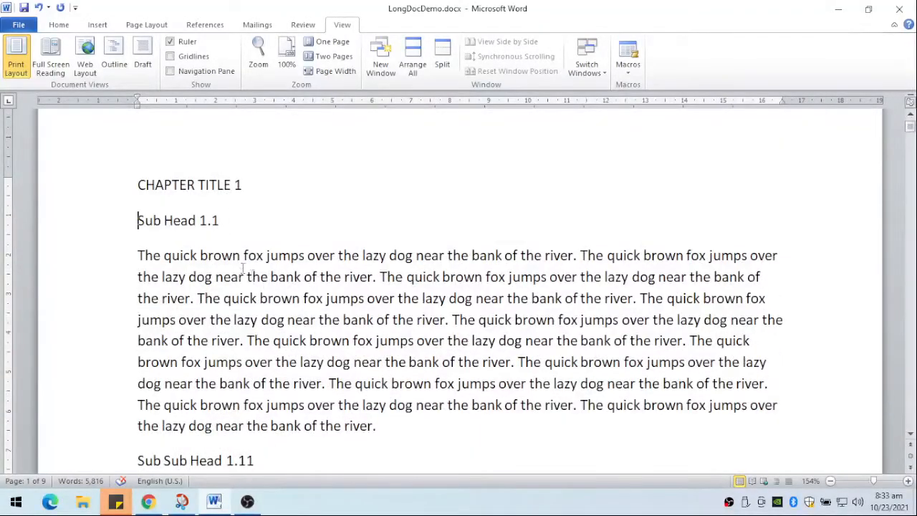
{"action": "scroll", "coordinate": [250, 270], "scroll_direction": "down", "scroll_amount": 7}
{"action": "scroll", "coordinate": [253, 265], "scroll_direction": "down", "scroll_amount": 1}
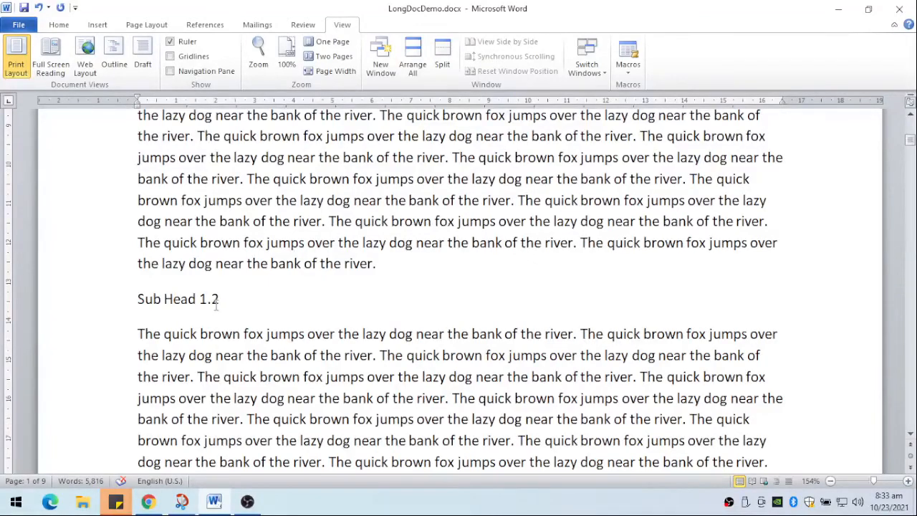
{"action": "scroll", "coordinate": [217, 302], "scroll_direction": "up", "scroll_amount": 5}
{"action": "scroll", "coordinate": [244, 313], "scroll_direction": "up", "scroll_amount": 3}
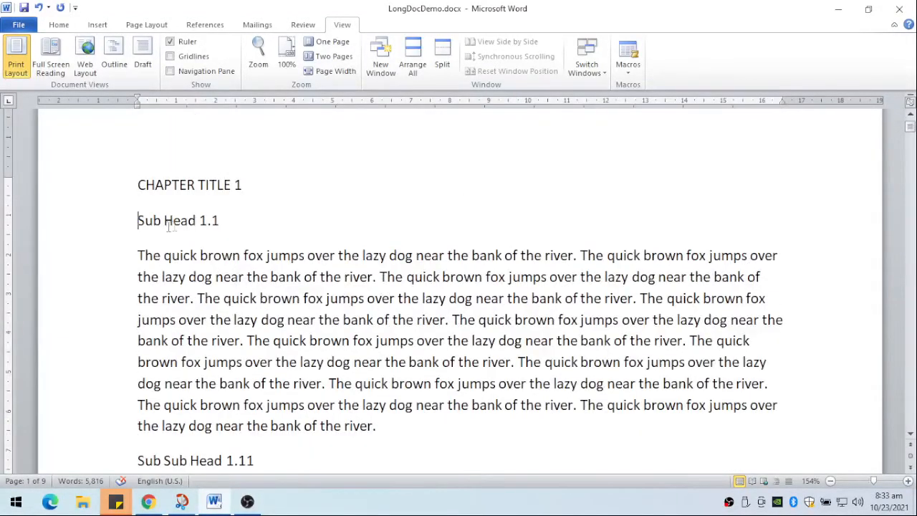
{"action": "scroll", "coordinate": [203, 221], "scroll_direction": "down", "scroll_amount": 10}
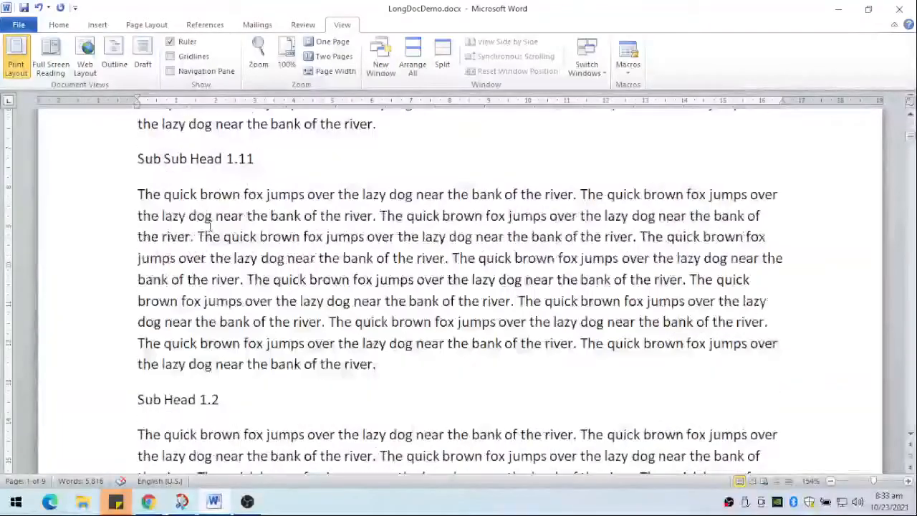
{"action": "scroll", "coordinate": [203, 282], "scroll_direction": "down", "scroll_amount": 3}
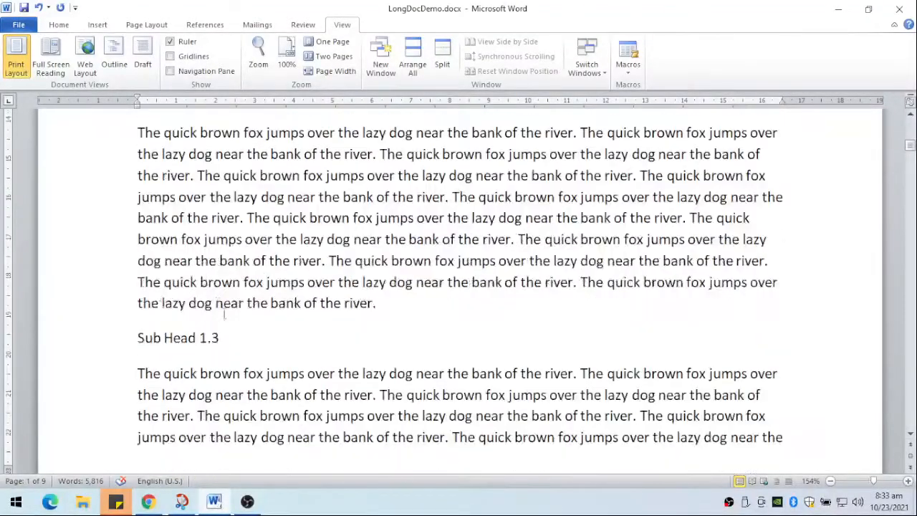
{"action": "scroll", "coordinate": [203, 336], "scroll_direction": "down", "scroll_amount": 9}
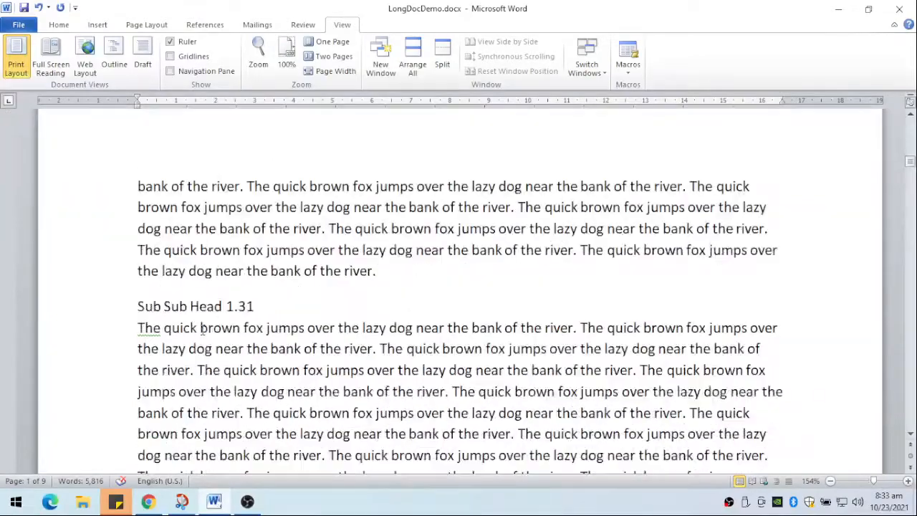
{"action": "scroll", "coordinate": [250, 331], "scroll_direction": "up", "scroll_amount": 7}
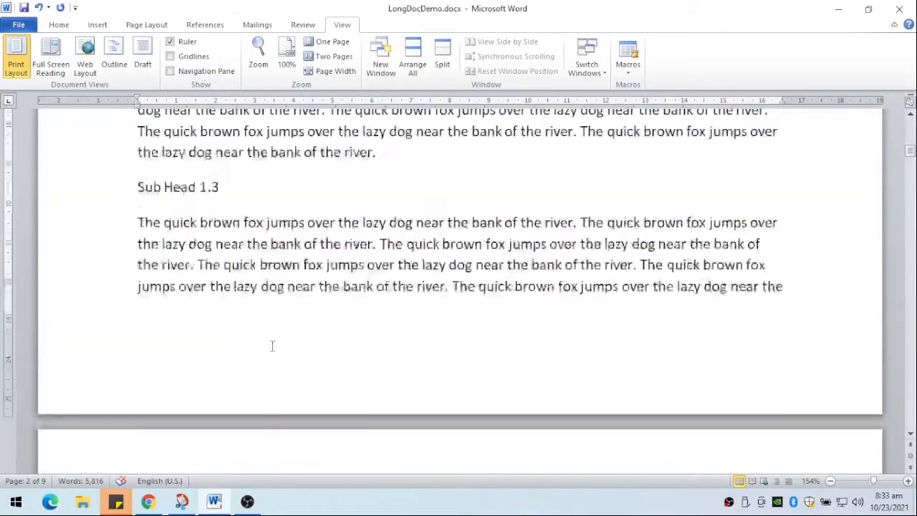
{"action": "scroll", "coordinate": [243, 285], "scroll_direction": "down", "scroll_amount": 13}
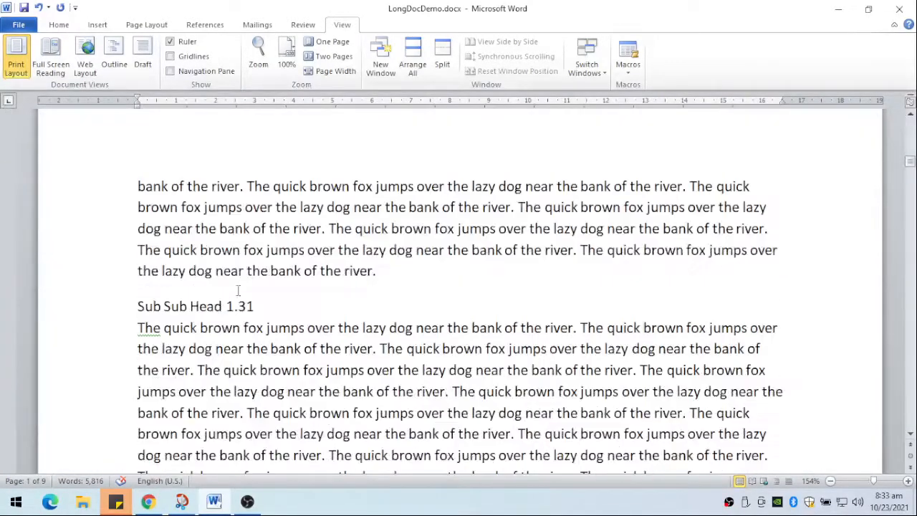
{"action": "scroll", "coordinate": [239, 289], "scroll_direction": "down", "scroll_amount": 8}
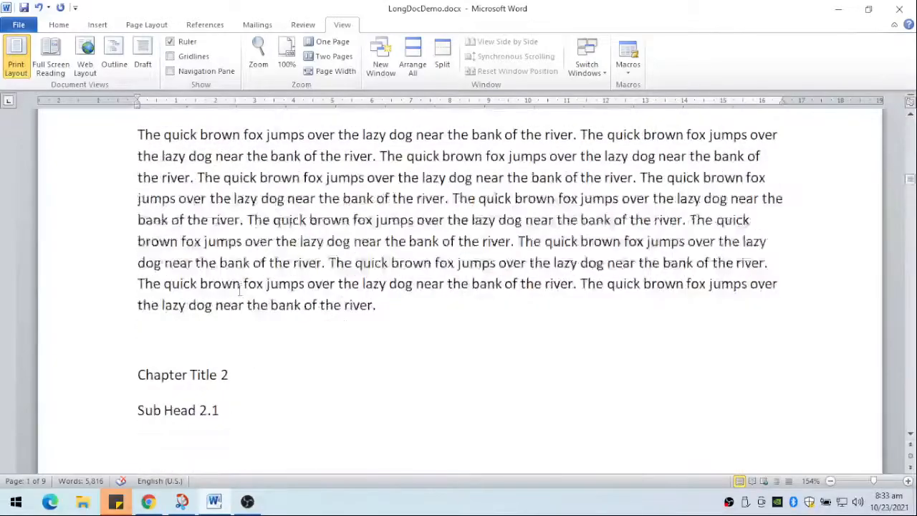
{"action": "scroll", "coordinate": [239, 366], "scroll_direction": "down", "scroll_amount": 2}
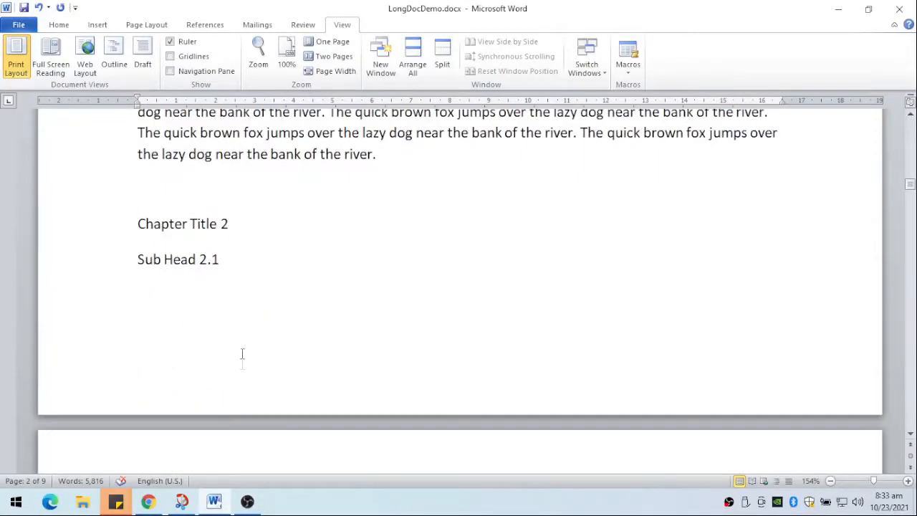
{"action": "scroll", "coordinate": [210, 294], "scroll_direction": "down", "scroll_amount": 2}
{"action": "scroll", "coordinate": [278, 366], "scroll_direction": "down", "scroll_amount": 6}
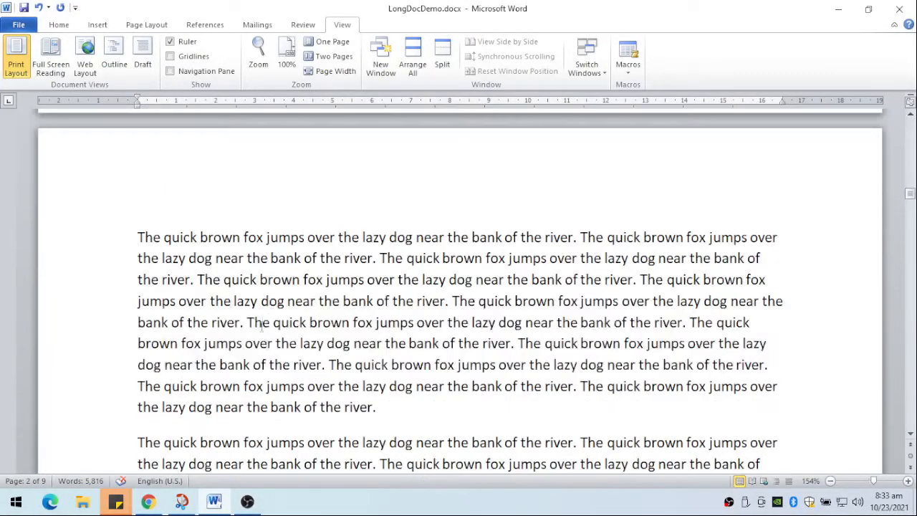
{"action": "scroll", "coordinate": [210, 347], "scroll_direction": "down", "scroll_amount": 4}
{"action": "scroll", "coordinate": [202, 354], "scroll_direction": "down", "scroll_amount": 2}
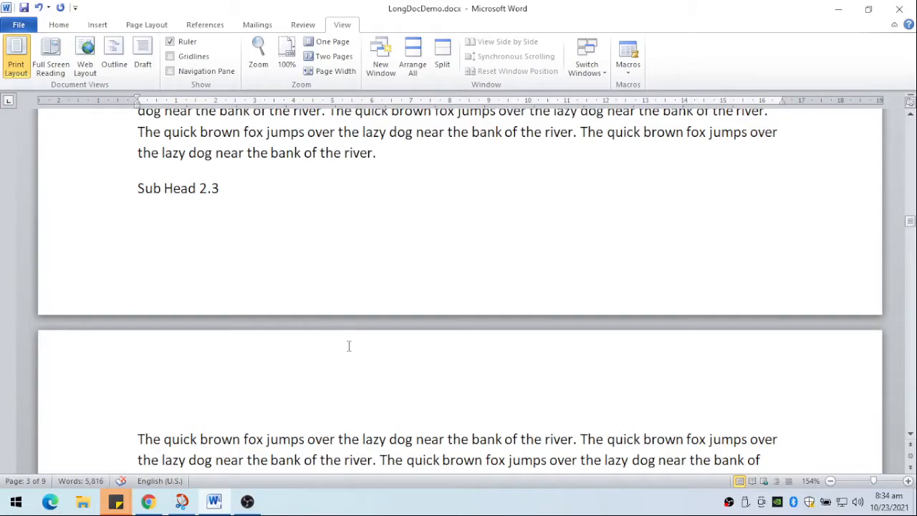
{"action": "scroll", "coordinate": [349, 359], "scroll_direction": "down", "scroll_amount": 7}
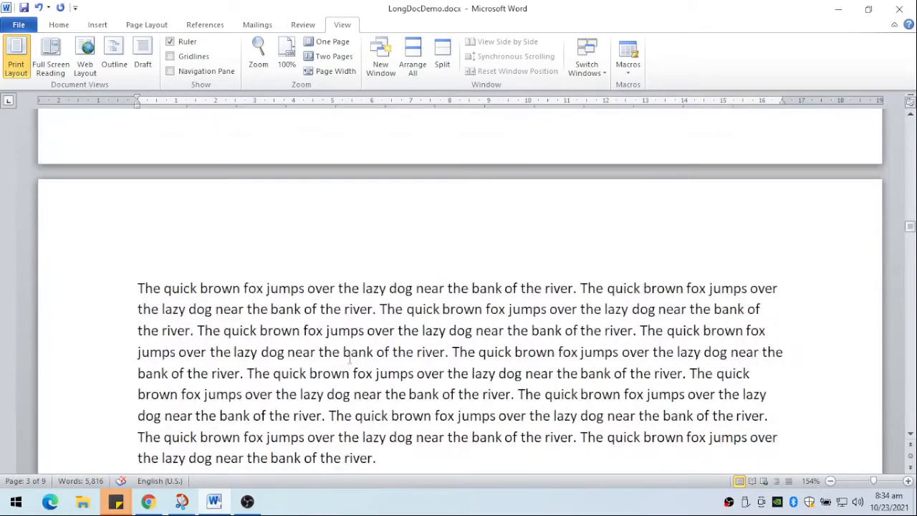
{"action": "scroll", "coordinate": [345, 354], "scroll_direction": "down", "scroll_amount": 1}
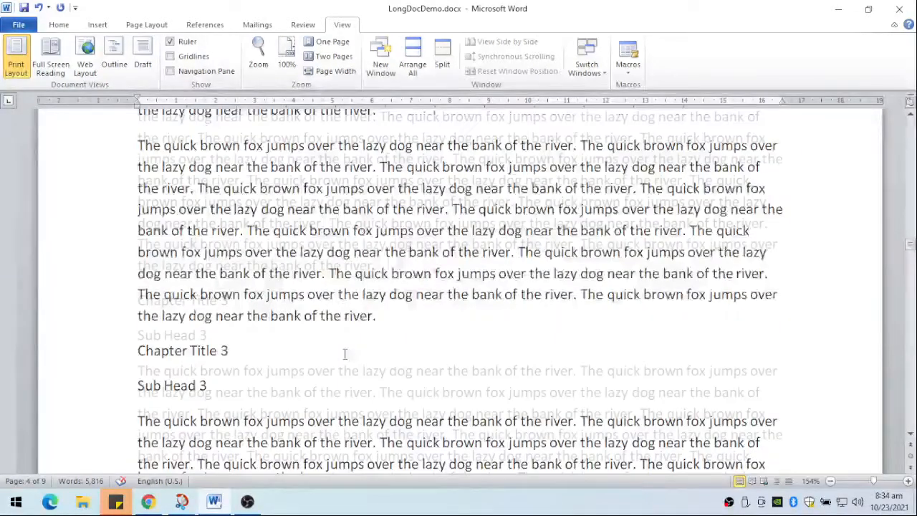
- Renumber the first sub head under Chapter Title 3 as Sub Head 3.1
{"action": "scroll", "coordinate": [222, 314], "scroll_direction": "down", "scroll_amount": 2}
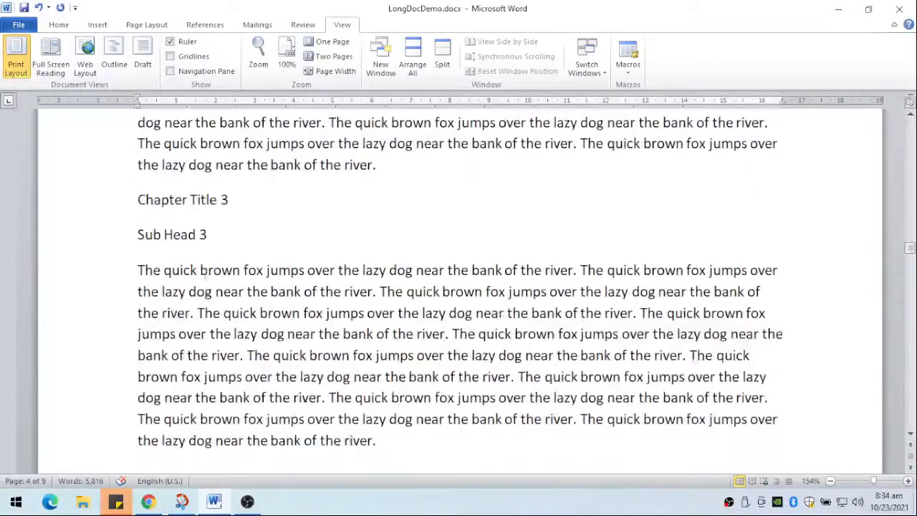
{"action": "left_click", "coordinate": [221, 236]}
{"action": "type", "text": ".1"}
{"action": "key", "text": "ctrl+Return"}
{"action": "key", "text": "ctrl+z"}
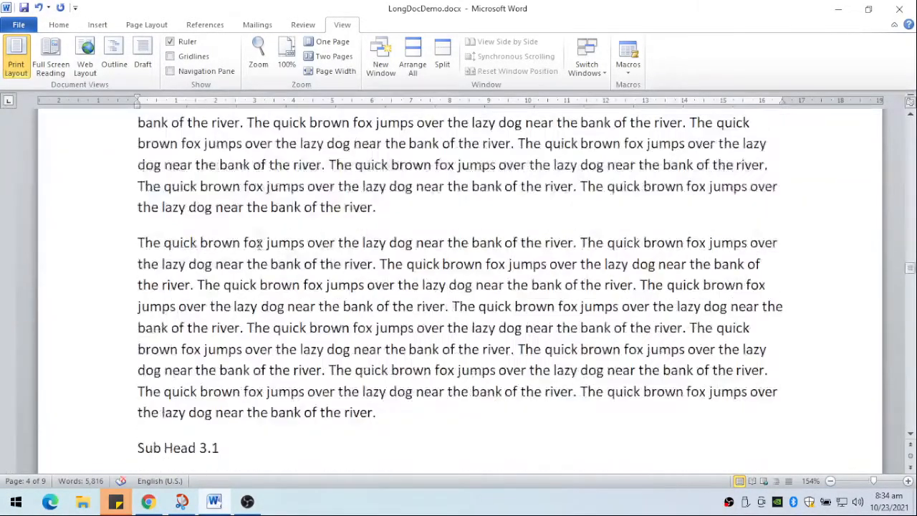
- Renumber the second and third sub heads of chapter 3 as 3.2 and 3.3
{"action": "scroll", "coordinate": [261, 245], "scroll_direction": "down", "scroll_amount": 4}
{"action": "key", "text": "BackSpace"}
{"action": "type", "text": "2"}
{"action": "key", "text": "ctrl+Return"}
{"action": "scroll", "coordinate": [228, 308], "scroll_direction": "up", "scroll_amount": 6}
{"action": "scroll", "coordinate": [227, 319], "scroll_direction": "down", "scroll_amount": 1}
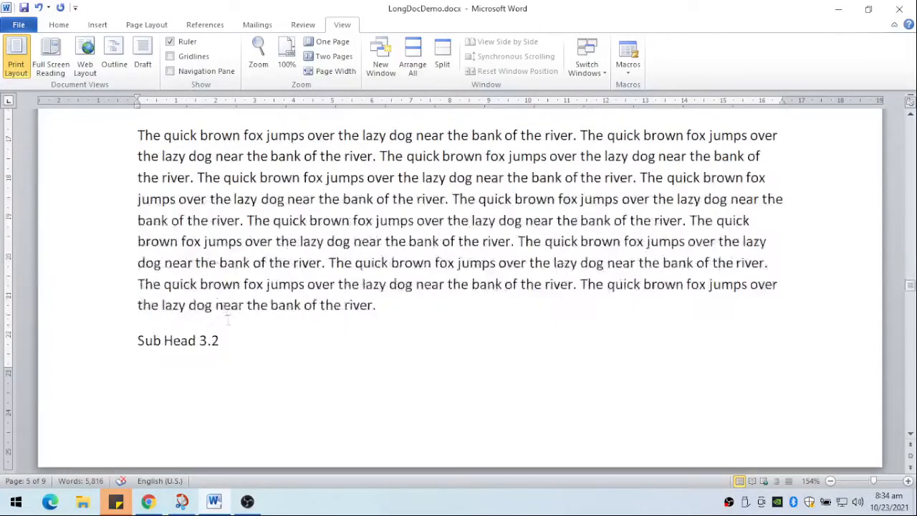
{"action": "key", "text": "BackSpace"}
{"action": "type", "text": "3"}
- Review the headings of chapter 4 through the end of the document and return to the first page
{"action": "scroll", "coordinate": [236, 339], "scroll_direction": "down", "scroll_amount": 8}
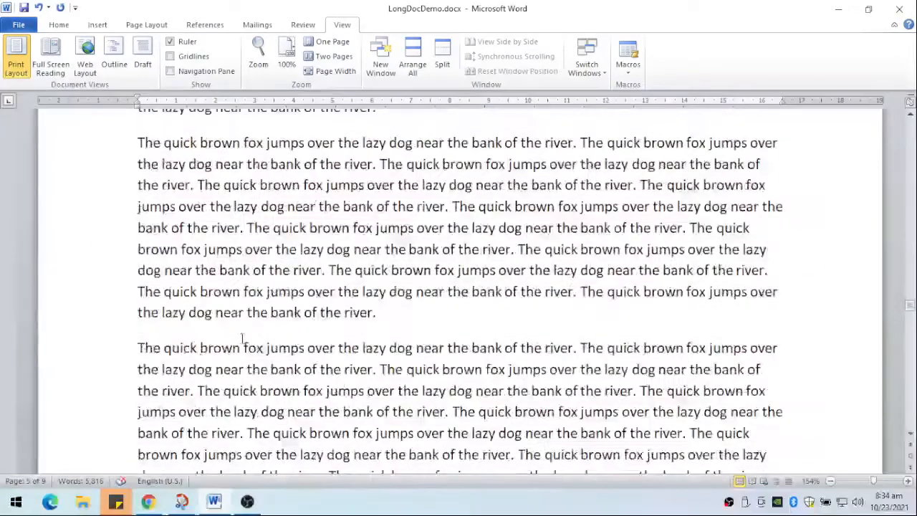
{"action": "scroll", "coordinate": [241, 338], "scroll_direction": "down", "scroll_amount": 5}
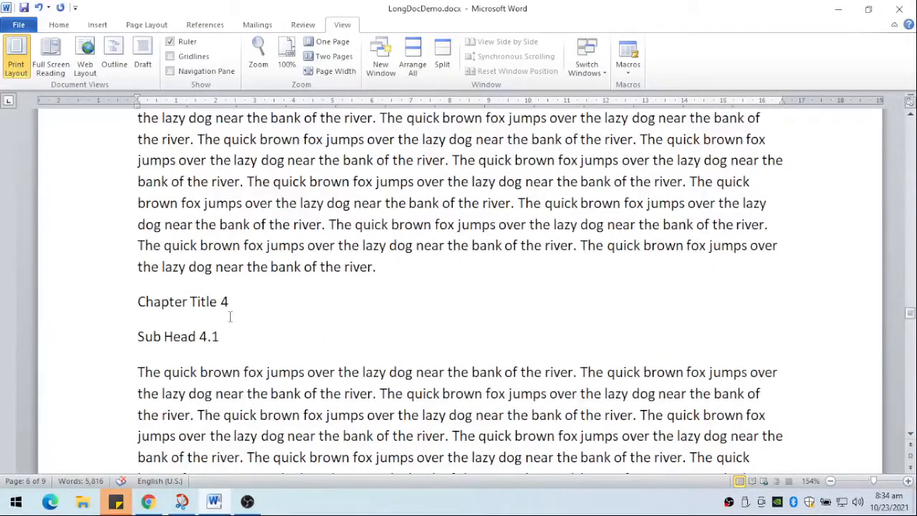
{"action": "scroll", "coordinate": [223, 343], "scroll_direction": "down", "scroll_amount": 10}
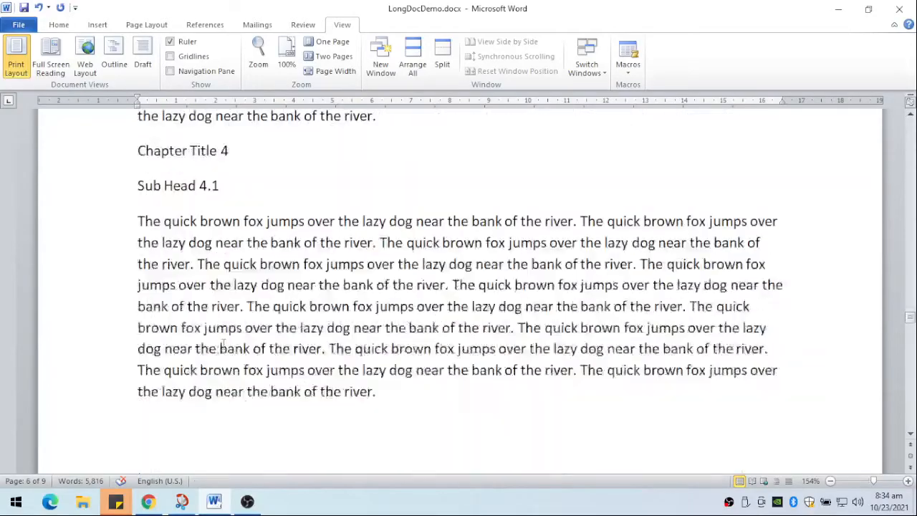
{"action": "scroll", "coordinate": [222, 343], "scroll_direction": "down", "scroll_amount": 3}
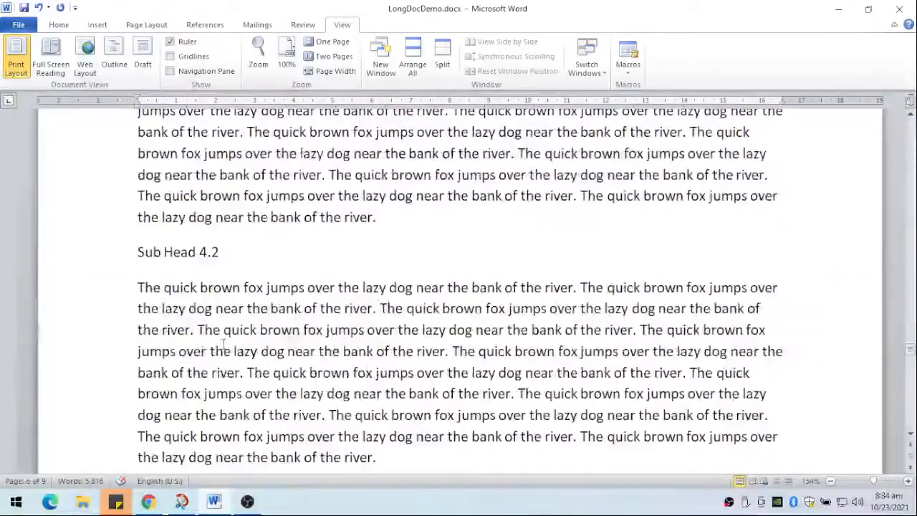
{"action": "scroll", "coordinate": [227, 267], "scroll_direction": "down", "scroll_amount": 5}
{"action": "scroll", "coordinate": [227, 266], "scroll_direction": "down", "scroll_amount": 10}
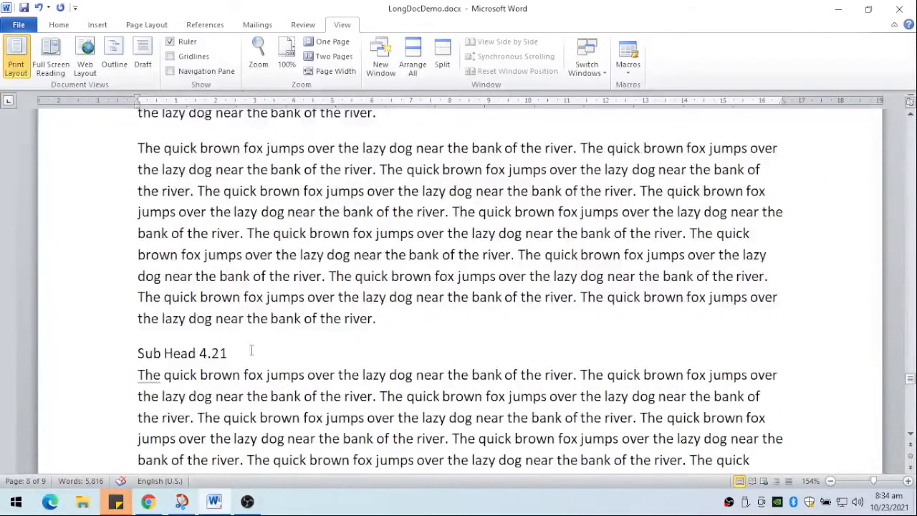
{"action": "scroll", "coordinate": [250, 349], "scroll_direction": "down", "scroll_amount": 15}
{"action": "scroll", "coordinate": [251, 350], "scroll_direction": "down", "scroll_amount": 5}
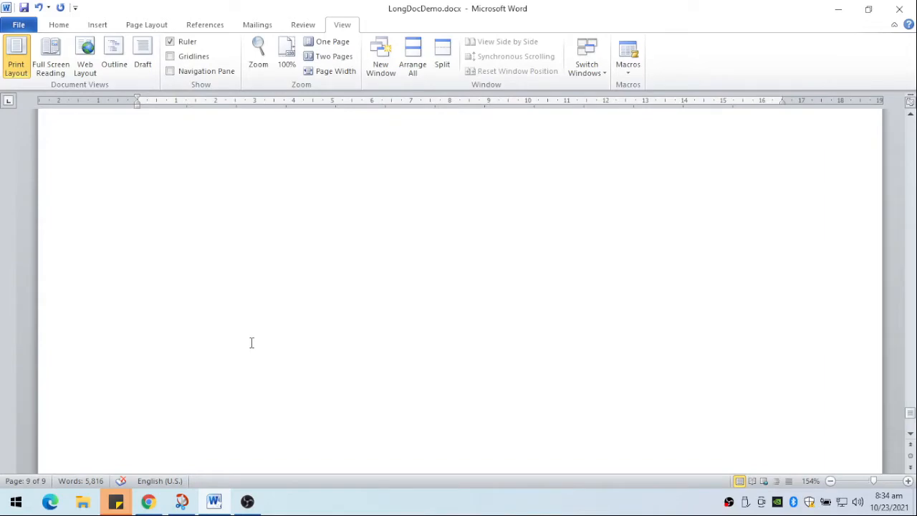
{"action": "scroll", "coordinate": [339, 327], "scroll_direction": "up", "scroll_amount": 10}
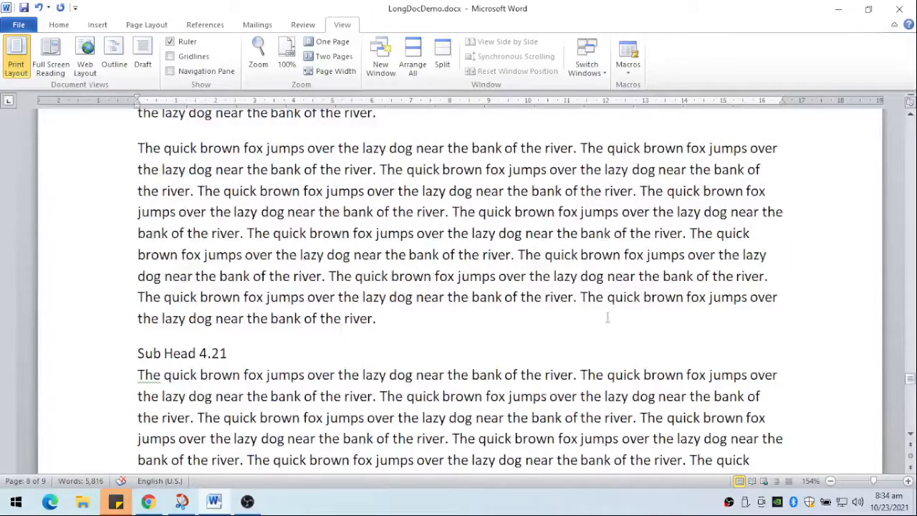
{"action": "left_click_drag", "start_coordinate": [908, 379], "coordinate": [908, 381]}
{"action": "left_click_drag", "start_coordinate": [909, 204], "coordinate": [909, 122]}
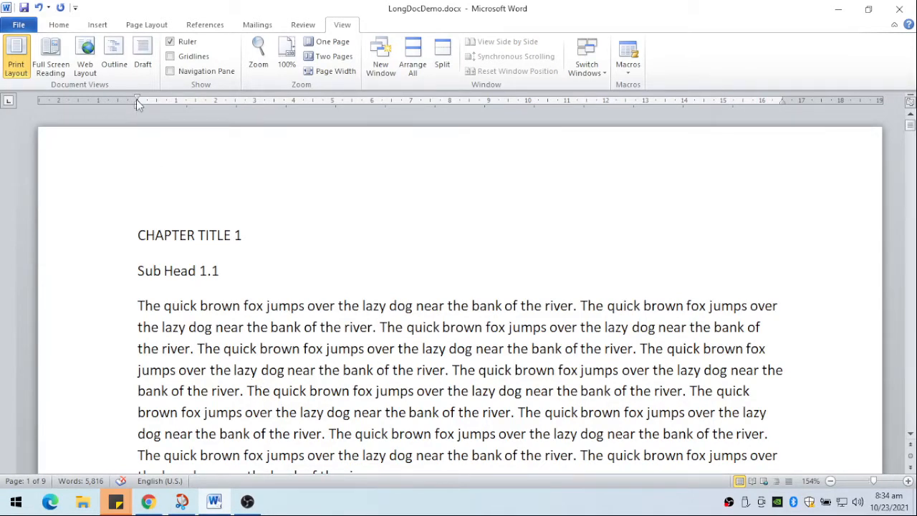
- Increase the left page margin of the whole document to about 2.8 cm through custom margins
{"action": "left_click_drag", "start_coordinate": [138, 101], "coordinate": [138, 101]}
{"action": "left_click", "coordinate": [145, 26]}
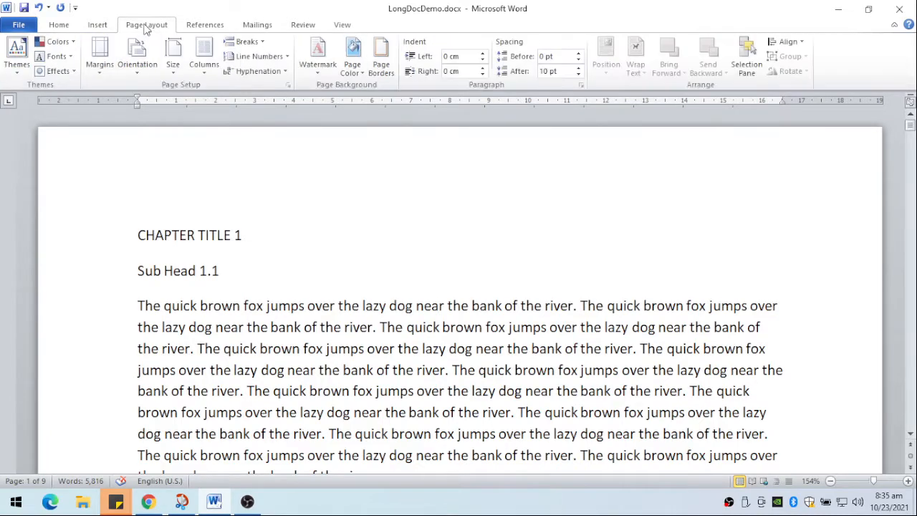
{"action": "left_click", "coordinate": [101, 64]}
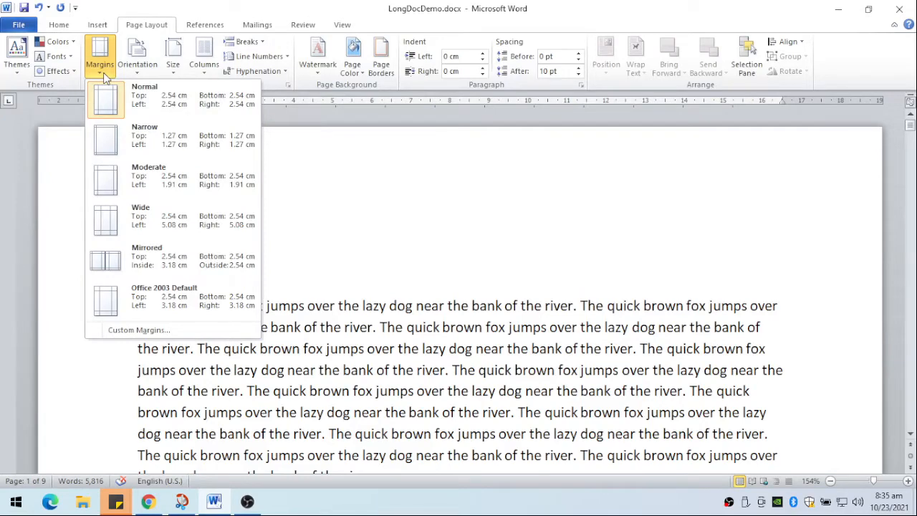
{"action": "left_click", "coordinate": [146, 330]}
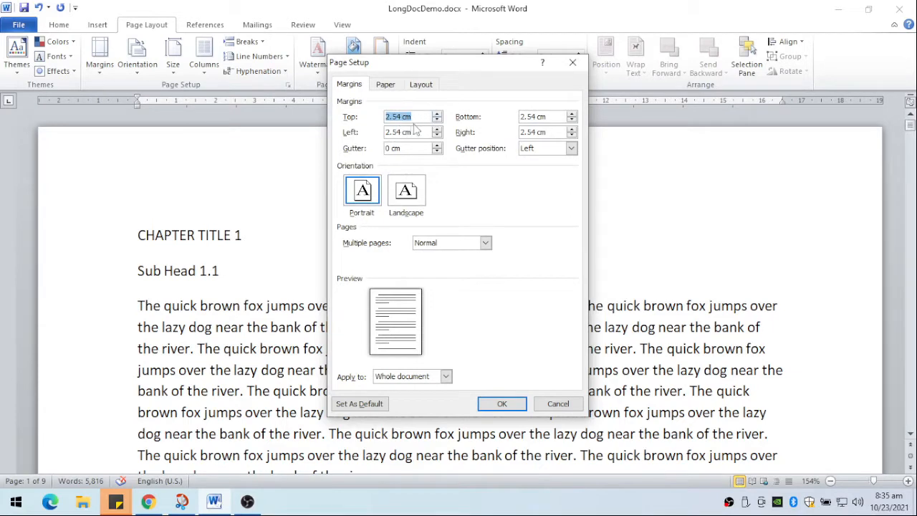
{"action": "left_click", "coordinate": [437, 129]}
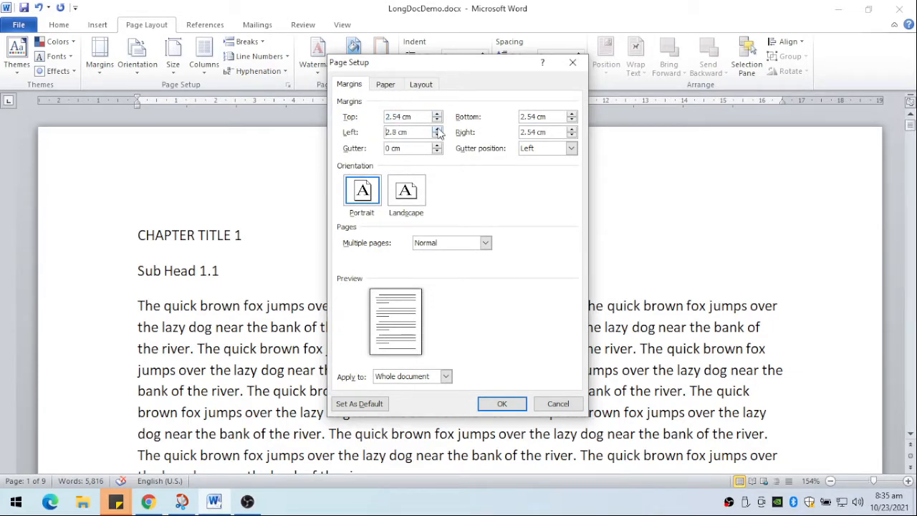
{"action": "left_click", "coordinate": [501, 403]}
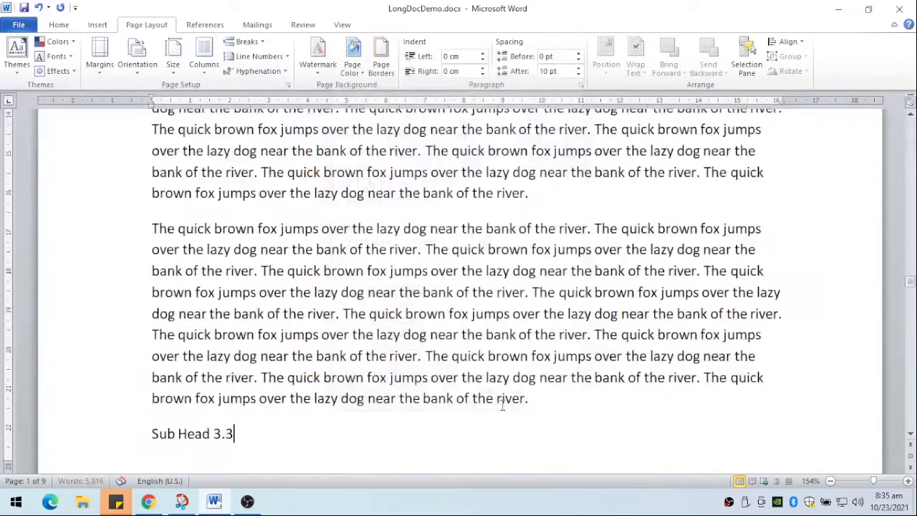
- Apply the Heading 1 style to the CHAPTER TITLE 1 line on the first page
{"action": "scroll", "coordinate": [492, 378], "scroll_direction": "up", "scroll_amount": 15}
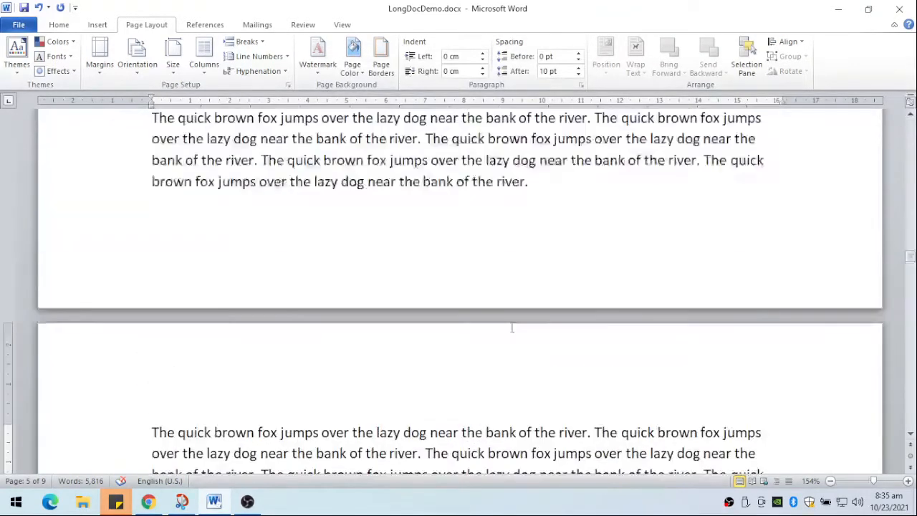
{"action": "scroll", "coordinate": [513, 327], "scroll_direction": "up", "scroll_amount": 12}
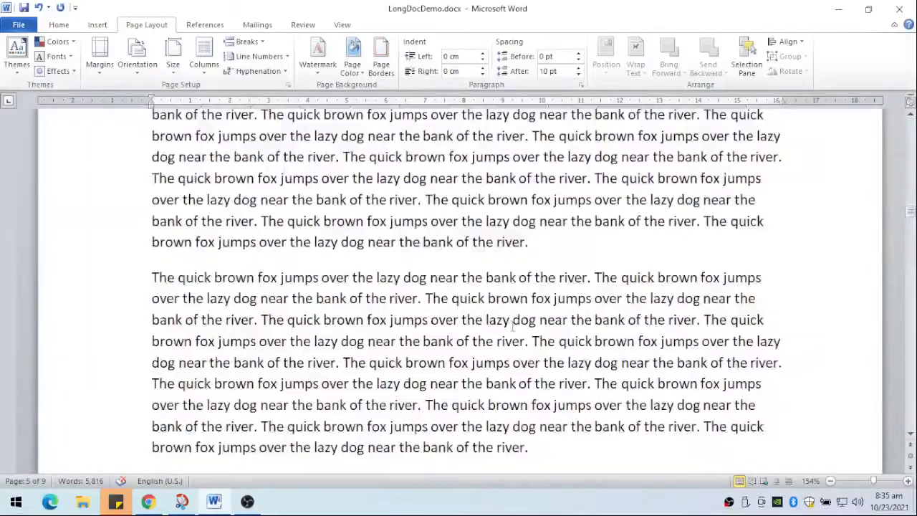
{"action": "scroll", "coordinate": [513, 326], "scroll_direction": "up", "scroll_amount": 20}
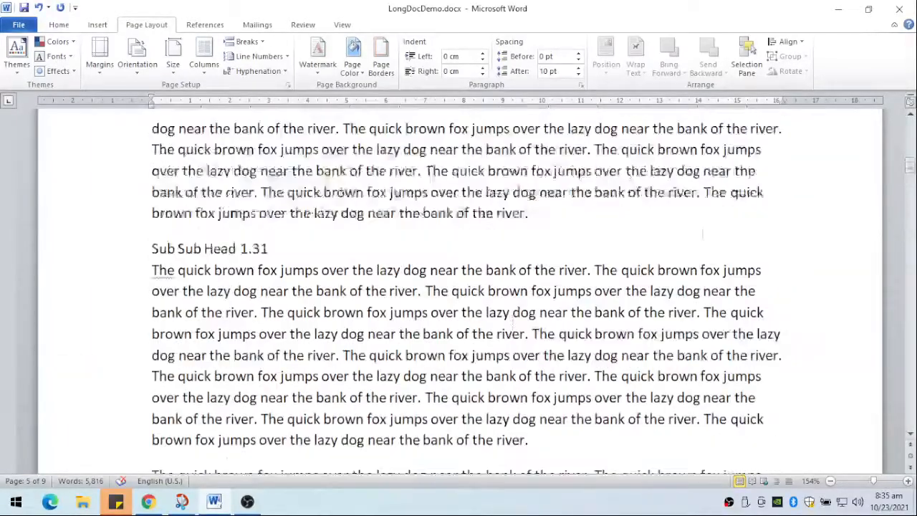
{"action": "left_click_drag", "start_coordinate": [911, 167], "coordinate": [911, 122]}
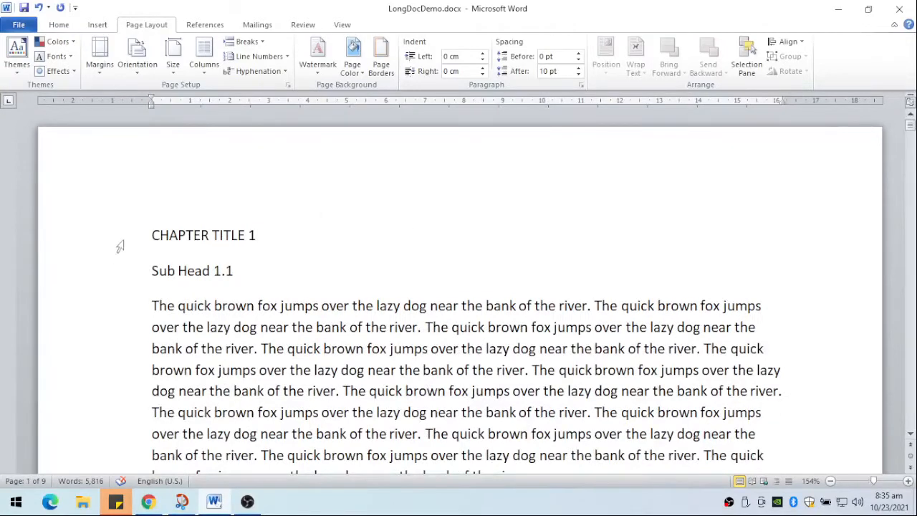
{"action": "left_click", "coordinate": [118, 248]}
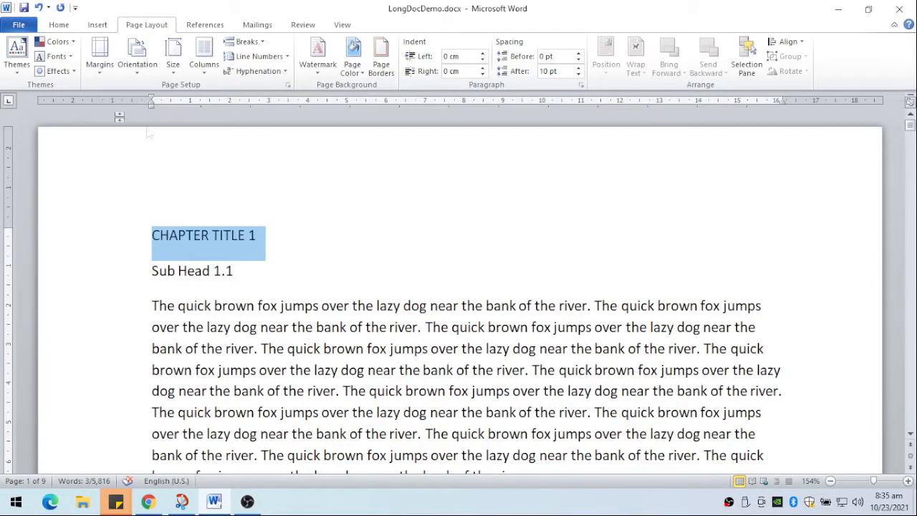
{"action": "left_click", "coordinate": [59, 25]}
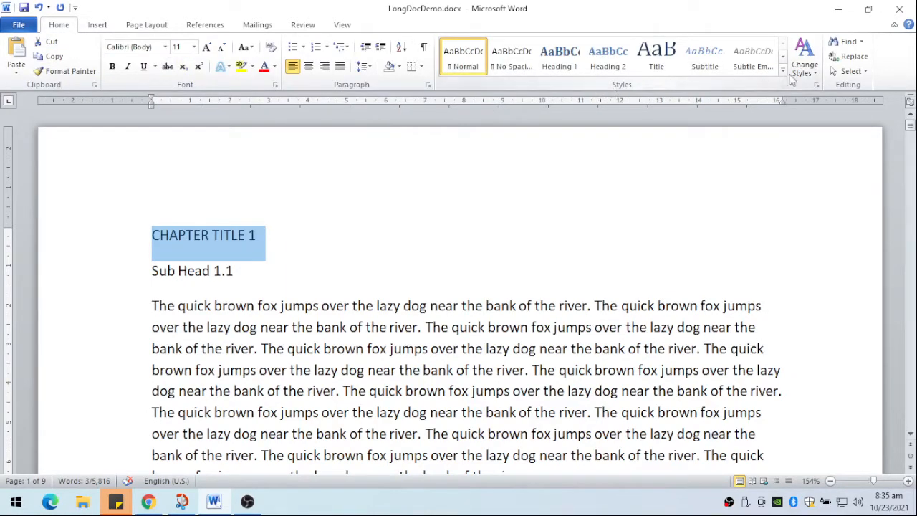
{"action": "left_click", "coordinate": [783, 72]}
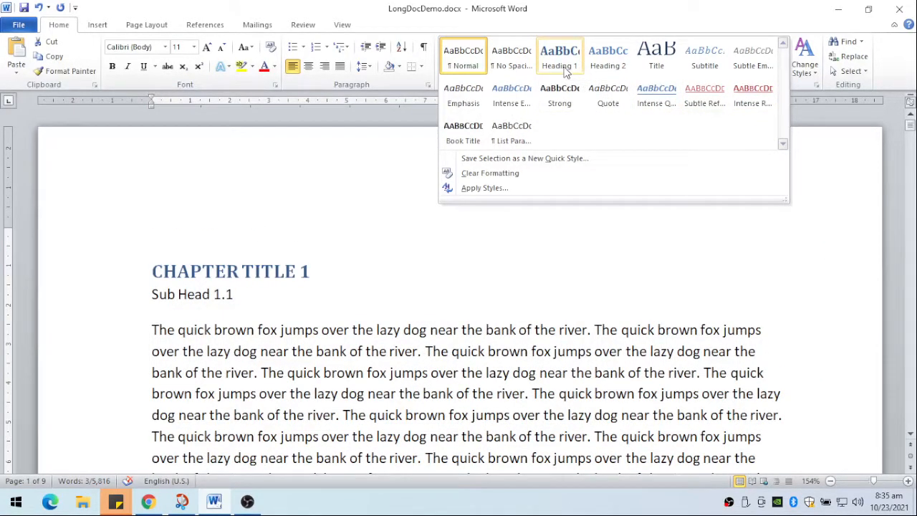
{"action": "left_click", "coordinate": [559, 60]}
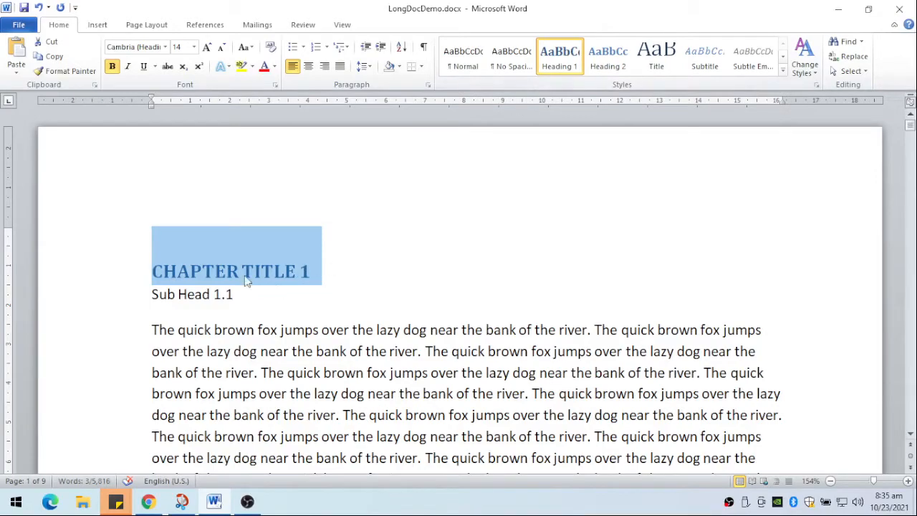
- Apply the Heading 1 style to the Chapter Title 2 line
{"action": "scroll", "coordinate": [409, 209], "scroll_direction": "down", "scroll_amount": 10}
{"action": "scroll", "coordinate": [409, 209], "scroll_direction": "down", "scroll_amount": 10}
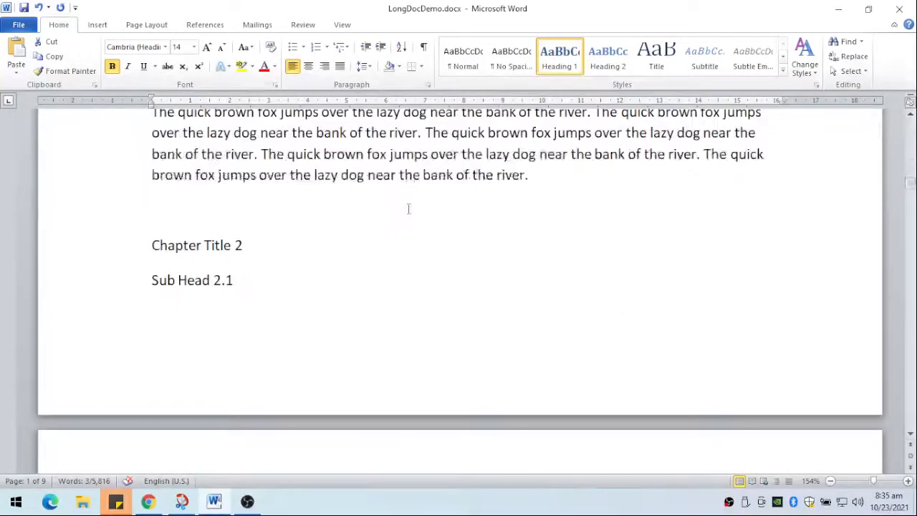
{"action": "left_click", "coordinate": [113, 257]}
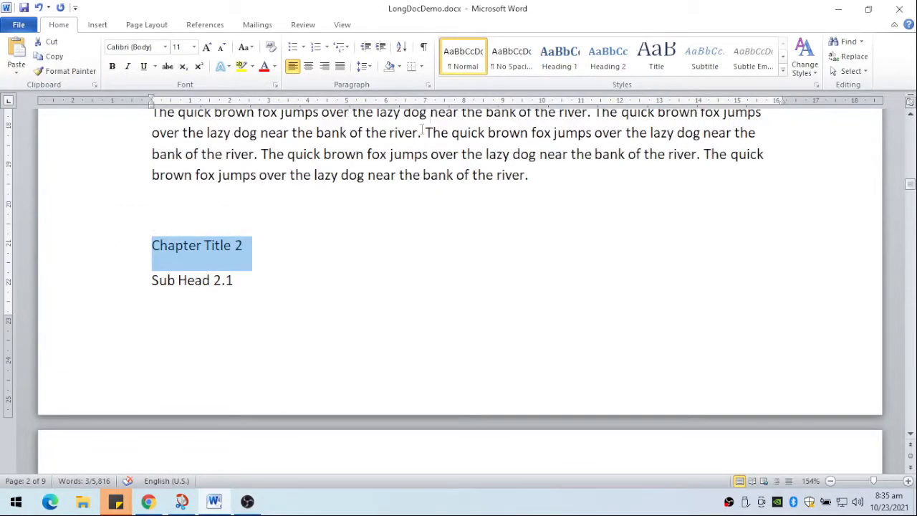
{"action": "left_click", "coordinate": [559, 57]}
- Apply the Heading 1 style to the Chapter Title 3 line
{"action": "scroll", "coordinate": [464, 200], "scroll_direction": "up", "scroll_amount": 4}
{"action": "scroll", "coordinate": [464, 200], "scroll_direction": "down", "scroll_amount": 15}
{"action": "scroll", "coordinate": [467, 186], "scroll_direction": "down", "scroll_amount": 6}
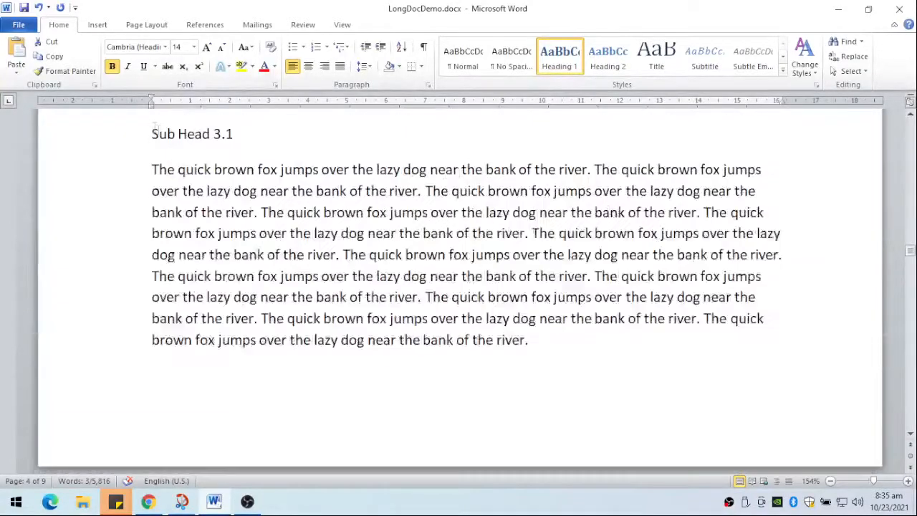
{"action": "scroll", "coordinate": [172, 169], "scroll_direction": "up", "scroll_amount": 1}
{"action": "left_click", "coordinate": [125, 202]}
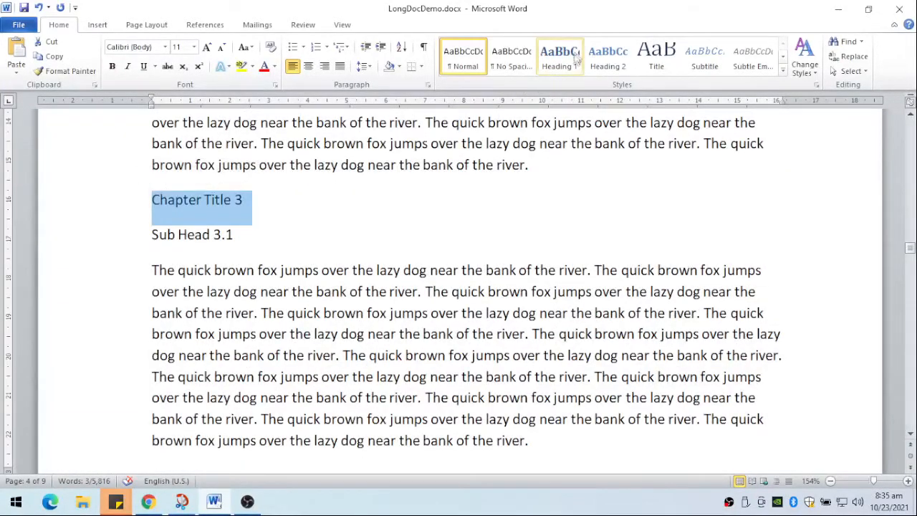
{"action": "left_click", "coordinate": [561, 56]}
- Apply the Heading 1 style to the Chapter Title 4 line
{"action": "scroll", "coordinate": [434, 225], "scroll_direction": "down", "scroll_amount": 10}
{"action": "scroll", "coordinate": [433, 224], "scroll_direction": "down", "scroll_amount": 8}
{"action": "scroll", "coordinate": [433, 222], "scroll_direction": "down", "scroll_amount": 12}
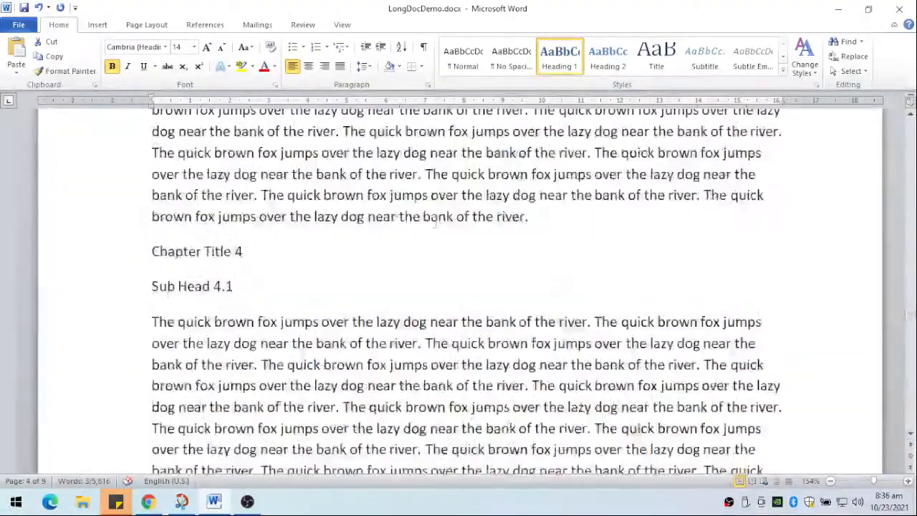
{"action": "scroll", "coordinate": [433, 222], "scroll_direction": "up", "scroll_amount": 6}
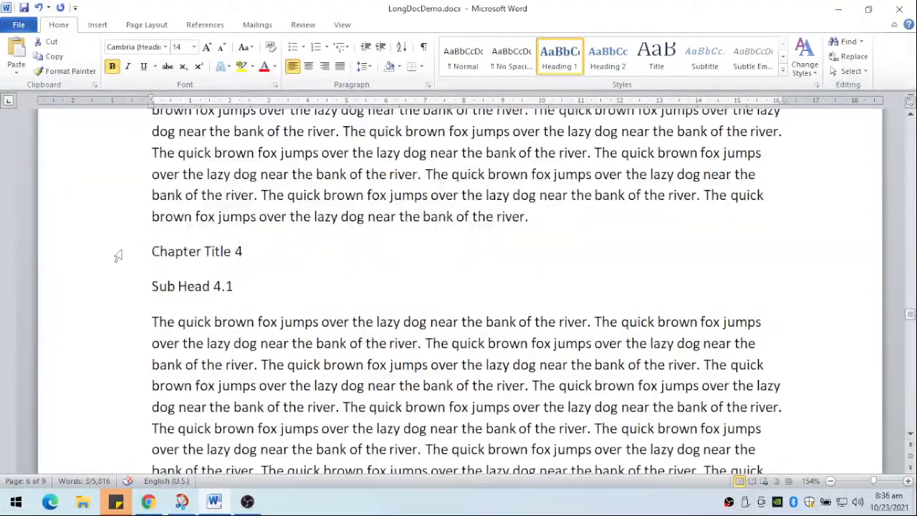
{"action": "left_click", "coordinate": [118, 254]}
{"action": "left_click", "coordinate": [550, 59]}
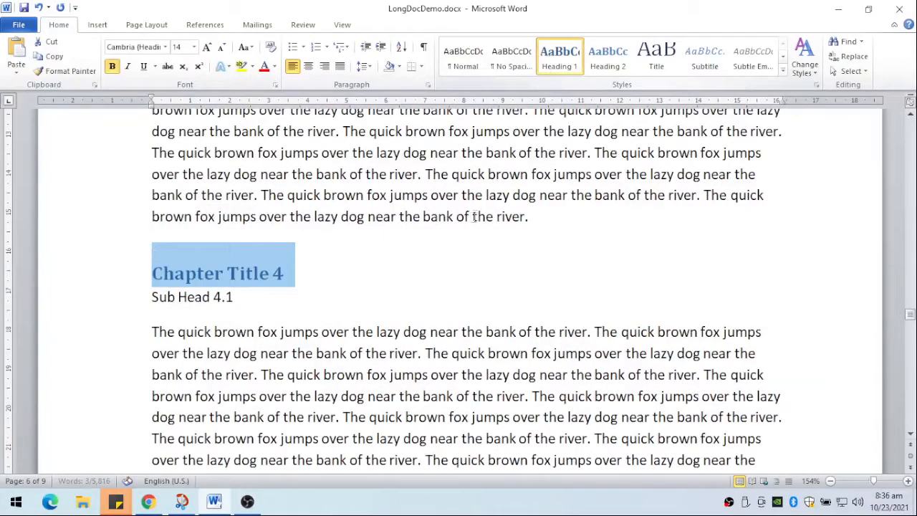
- Return to the first page and apply the Heading 2 style to Sub Head 1.1
{"action": "scroll", "coordinate": [484, 218], "scroll_direction": "up", "scroll_amount": 10}
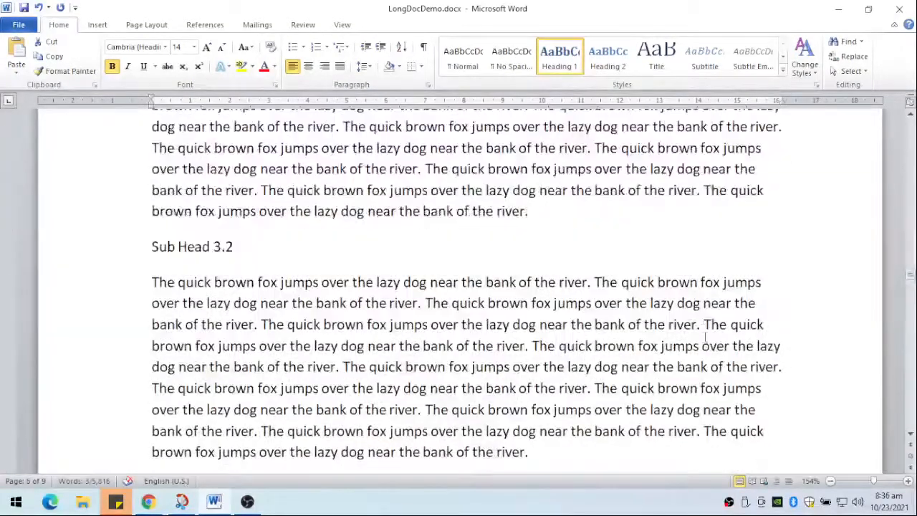
{"action": "left_click_drag", "start_coordinate": [909, 275], "coordinate": [909, 121]}
{"action": "left_click", "coordinate": [108, 297]}
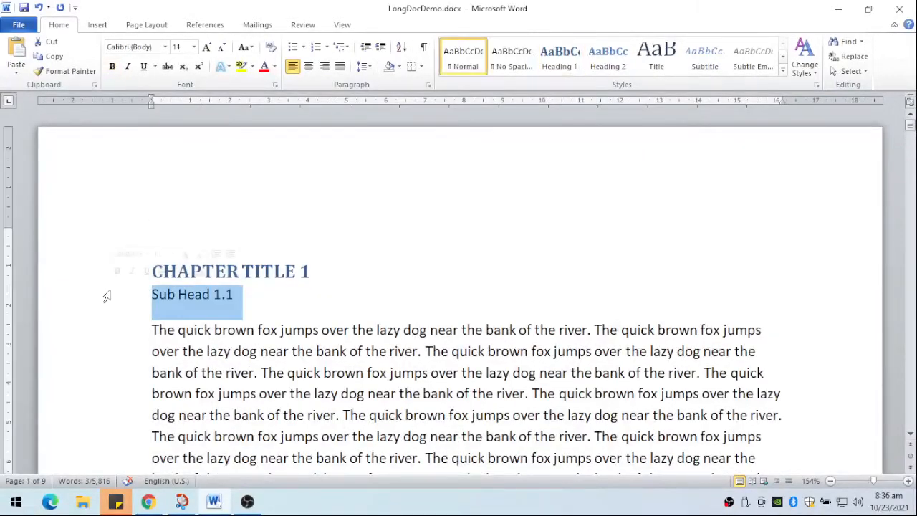
{"action": "left_click", "coordinate": [602, 63]}
- Apply the Heading 3 style to Sub Sub Head 1.11 in chapter 1
{"action": "scroll", "coordinate": [551, 165], "scroll_direction": "down", "scroll_amount": 3}
{"action": "scroll", "coordinate": [531, 180], "scroll_direction": "down", "scroll_amount": 1}
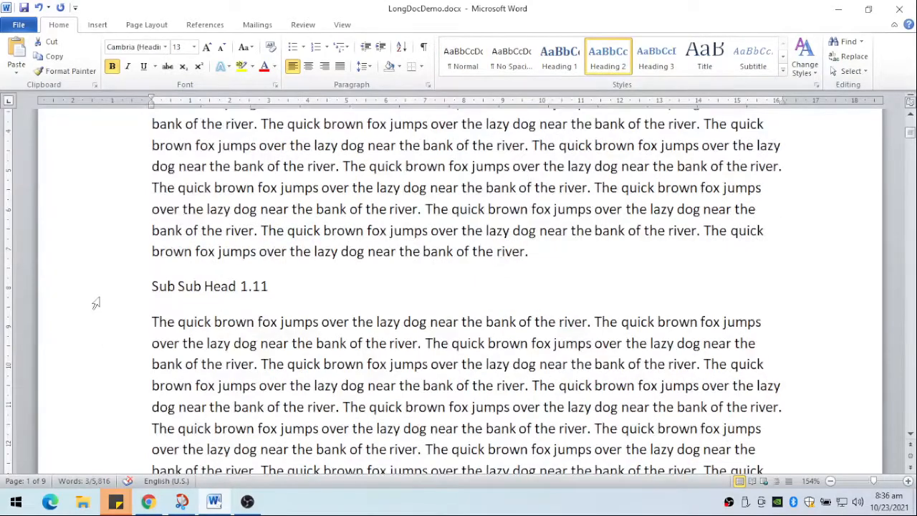
{"action": "left_click", "coordinate": [95, 303]}
{"action": "left_click", "coordinate": [661, 72]}
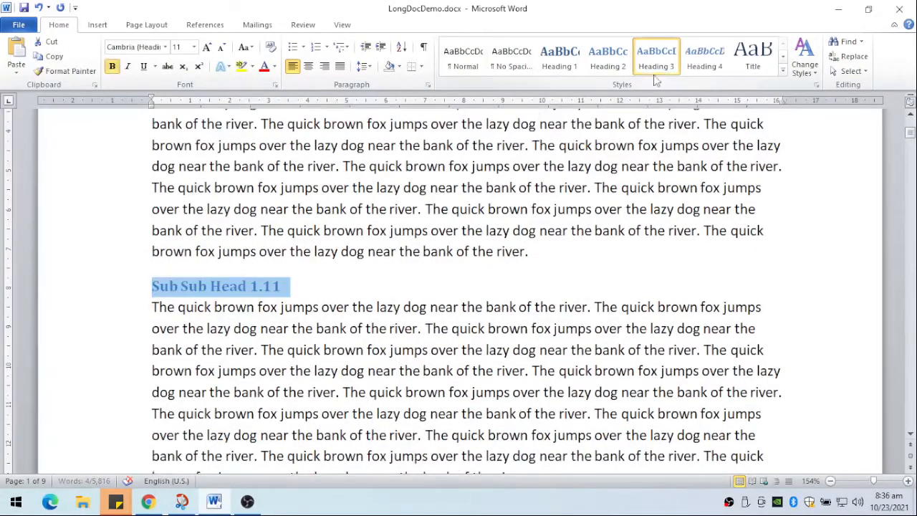
- Apply the Heading 2 style to Sub Head 1.2 and Sub Head 1.3
{"action": "scroll", "coordinate": [81, 262], "scroll_direction": "down", "scroll_amount": 5}
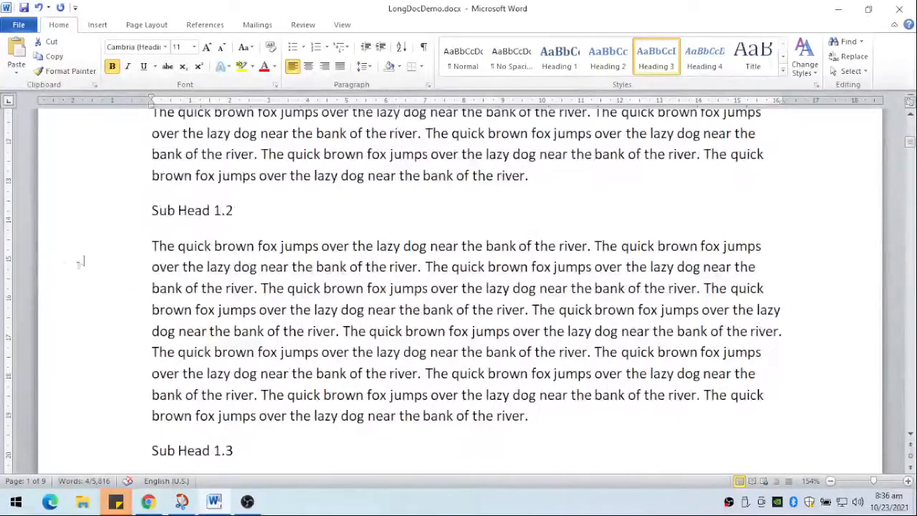
{"action": "left_click", "coordinate": [93, 224]}
{"action": "left_click", "coordinate": [608, 61]}
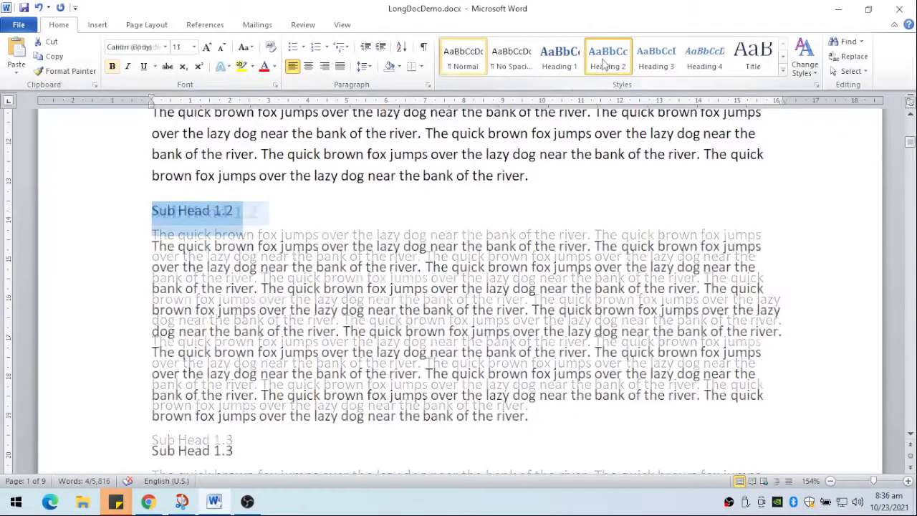
{"action": "left_click", "coordinate": [108, 343]}
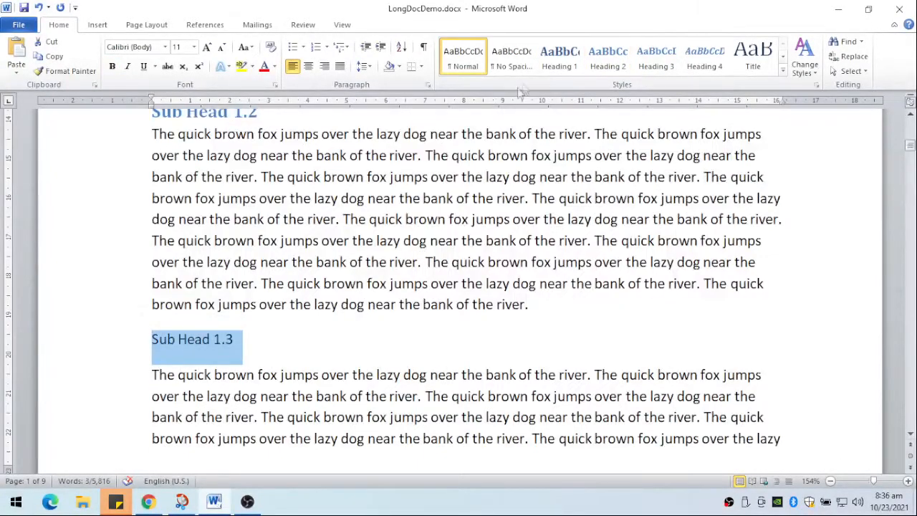
{"action": "left_click", "coordinate": [607, 57]}
- Apply the Heading 3 style to Sub Sub Head 1.31 on the second page
{"action": "scroll", "coordinate": [444, 280], "scroll_direction": "down", "scroll_amount": 6}
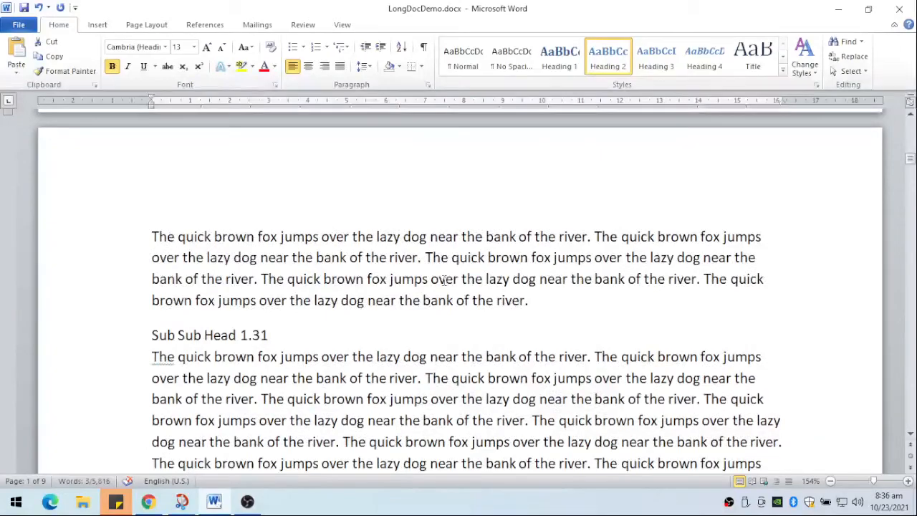
{"action": "left_click", "coordinate": [93, 350]}
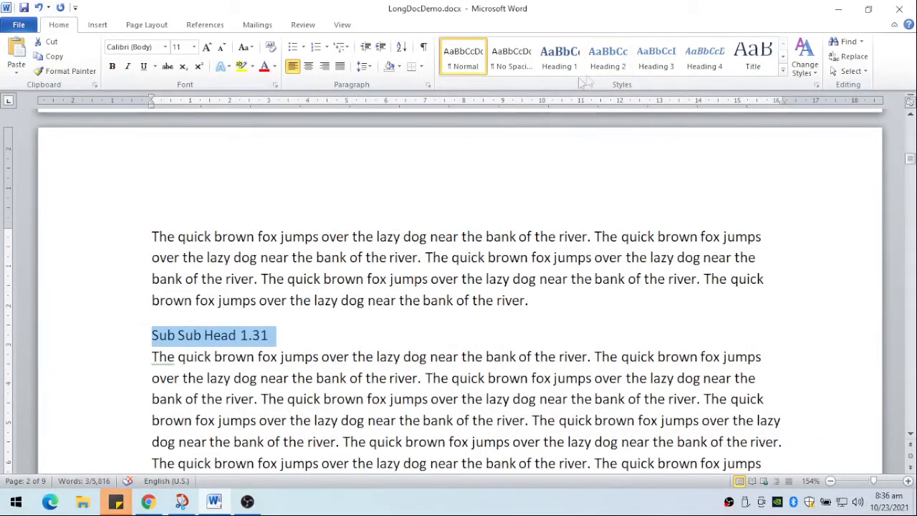
{"action": "left_click", "coordinate": [656, 61]}
- Apply the Heading 2 style to Sub Head 2.1 and Sub Head 2.2 in chapter 2
{"action": "scroll", "coordinate": [434, 247], "scroll_direction": "down", "scroll_amount": 6}
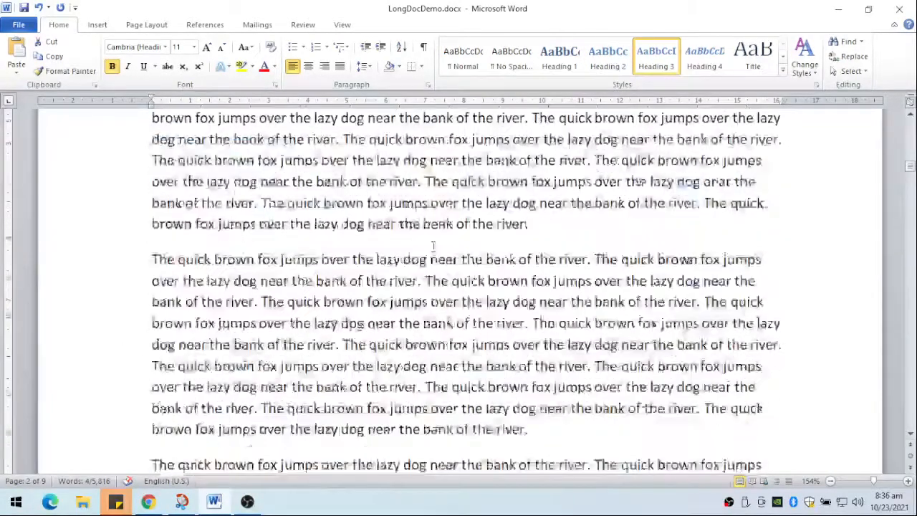
{"action": "scroll", "coordinate": [433, 247], "scroll_direction": "down", "scroll_amount": 4}
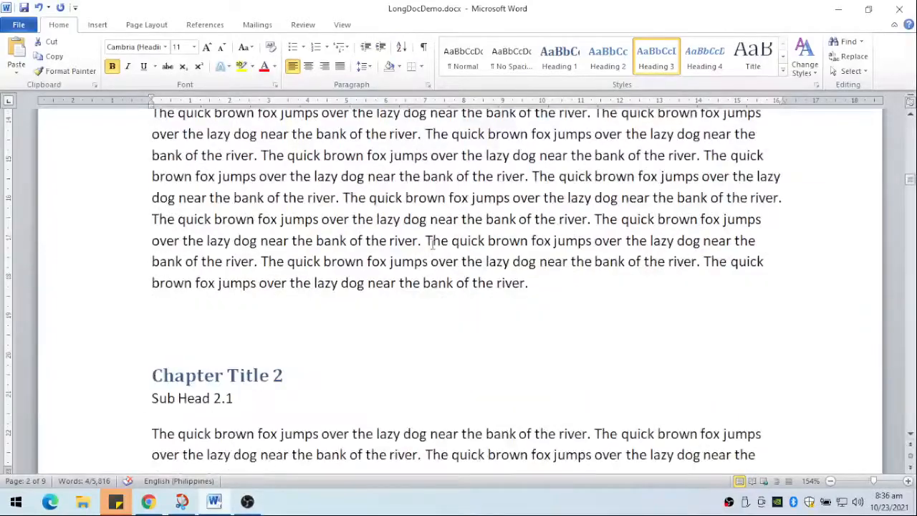
{"action": "left_click", "coordinate": [107, 400]}
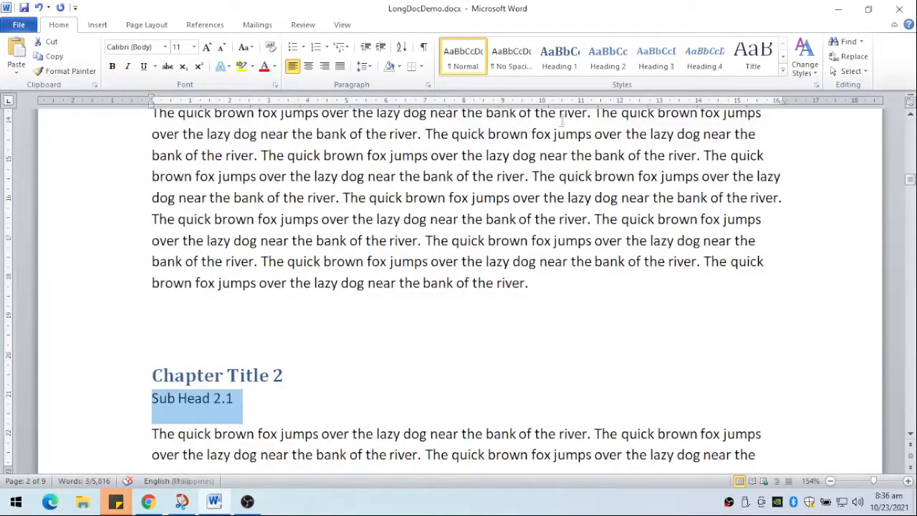
{"action": "left_click", "coordinate": [607, 61]}
{"action": "scroll", "coordinate": [465, 287], "scroll_direction": "down", "scroll_amount": 8}
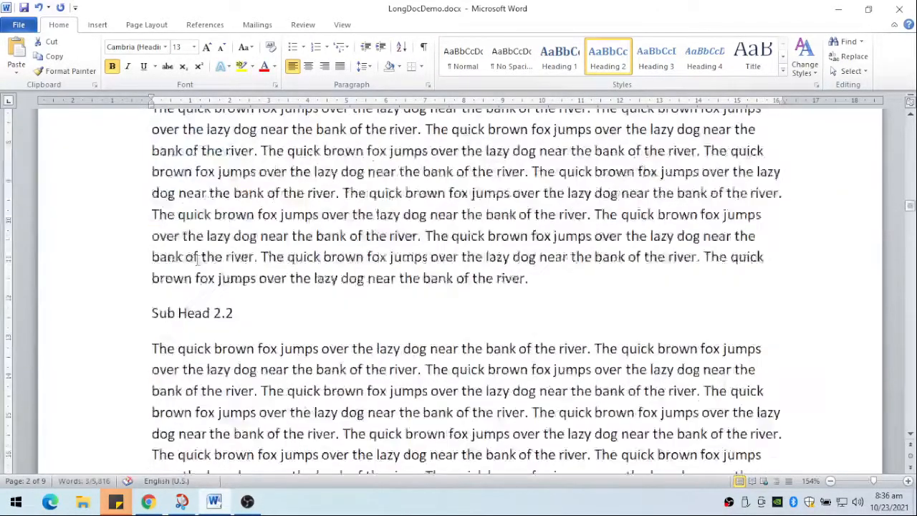
{"action": "left_click", "coordinate": [107, 323]}
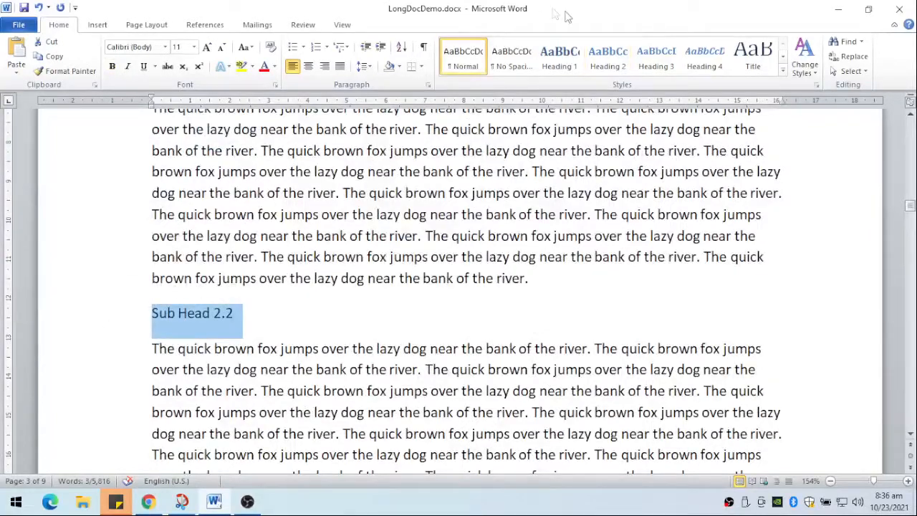
{"action": "left_click", "coordinate": [607, 58]}
{"action": "scroll", "coordinate": [170, 218], "scroll_direction": "down", "scroll_amount": 8}
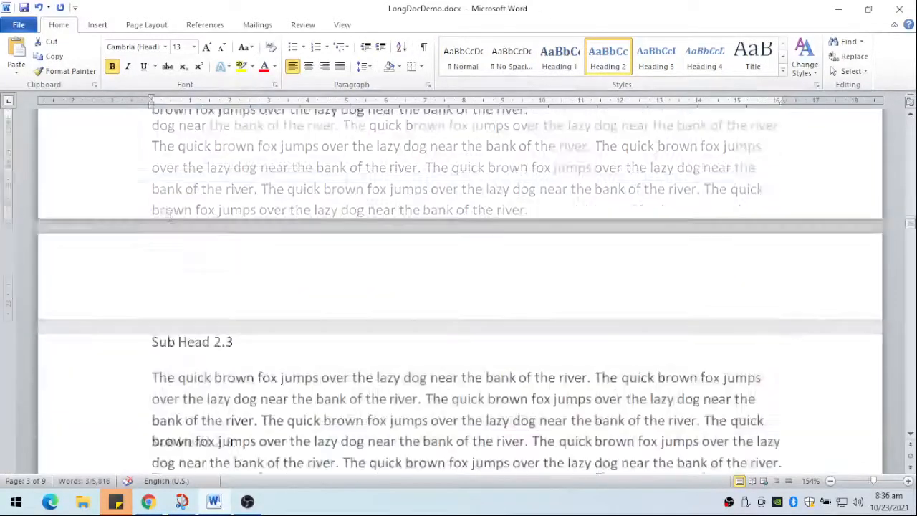
- Apply the Heading 2 style to Sub Head 2.3 and to Sub Head 3.1 under Chapter Title 3
{"action": "left_click", "coordinate": [103, 291]}
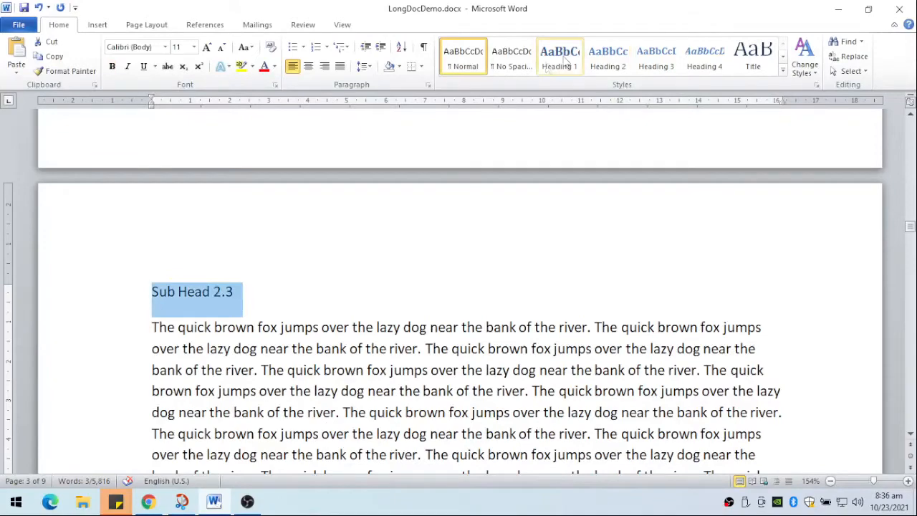
{"action": "left_click", "coordinate": [608, 57]}
{"action": "scroll", "coordinate": [94, 281], "scroll_direction": "down", "scroll_amount": 6}
{"action": "scroll", "coordinate": [94, 279], "scroll_direction": "down", "scroll_amount": 4}
{"action": "left_click", "coordinate": [97, 233]}
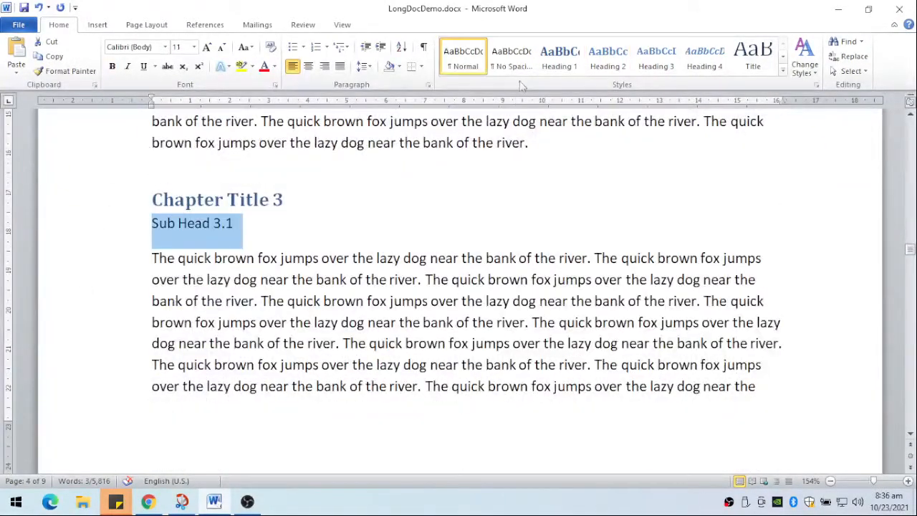
{"action": "left_click", "coordinate": [593, 66]}
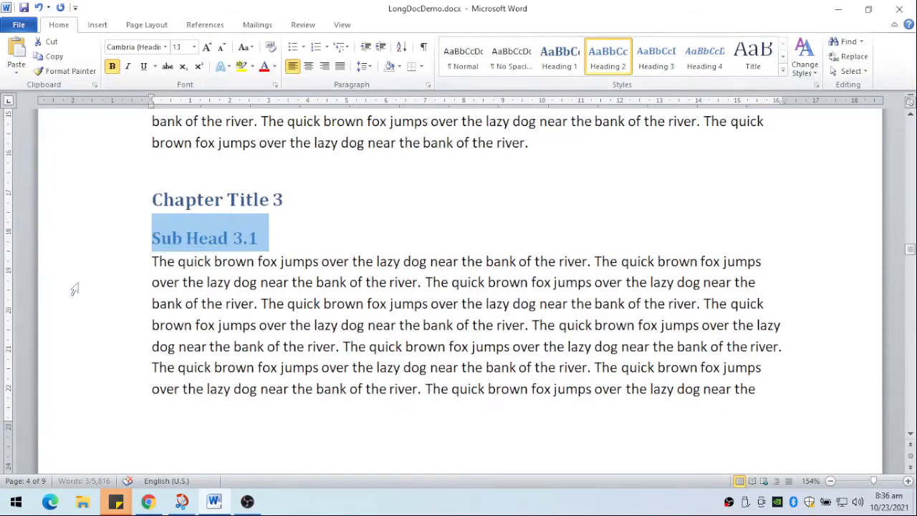
- Apply the Heading 2 style to Sub Head 3.2 and Sub Head 3.3 in chapter 3
{"action": "scroll", "coordinate": [43, 297], "scroll_direction": "down", "scroll_amount": 10}
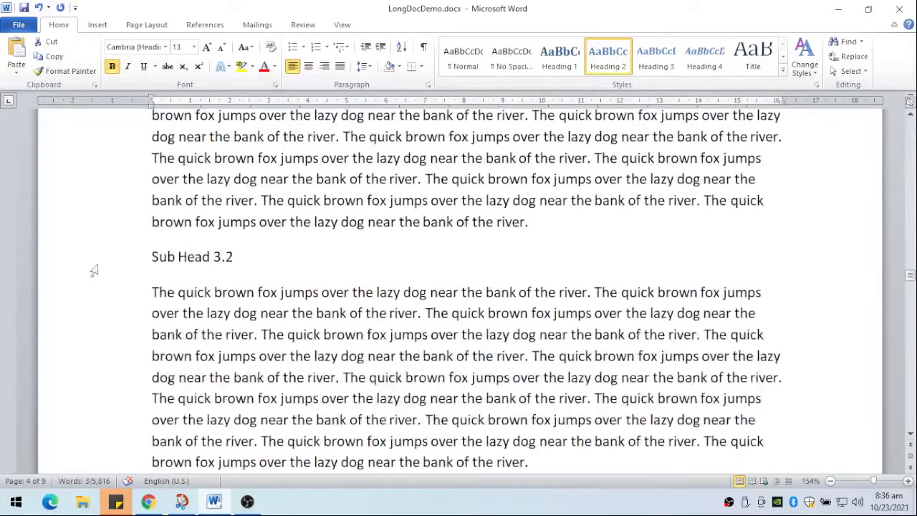
{"action": "left_click", "coordinate": [100, 261]}
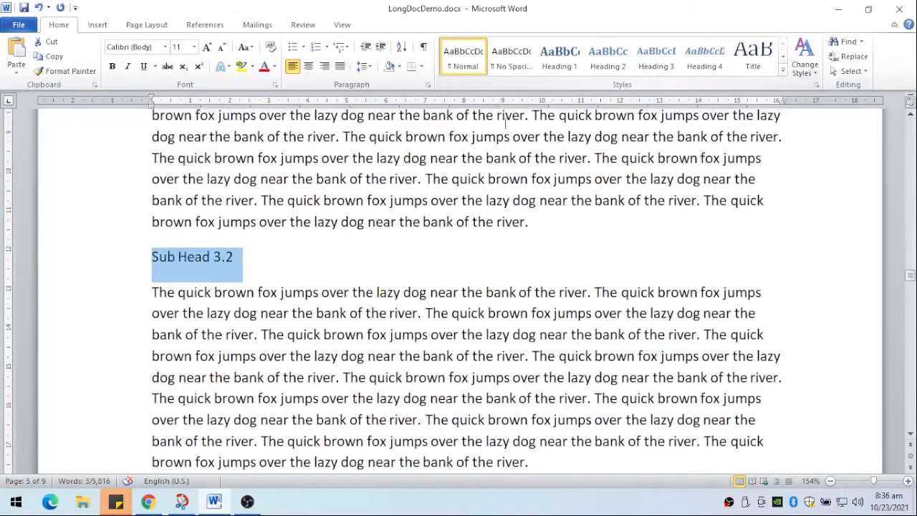
{"action": "left_click", "coordinate": [607, 57]}
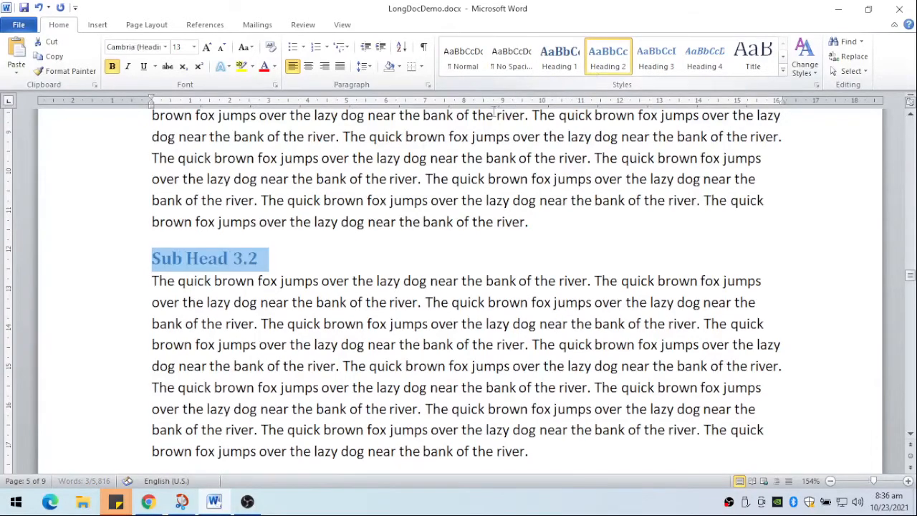
{"action": "scroll", "coordinate": [207, 247], "scroll_direction": "down", "scroll_amount": 6}
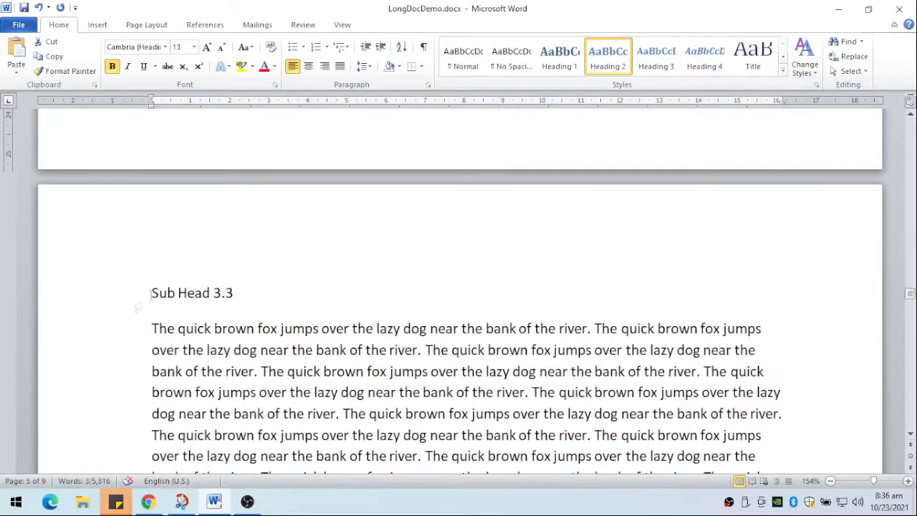
{"action": "left_click", "coordinate": [122, 307]}
{"action": "left_click", "coordinate": [609, 60]}
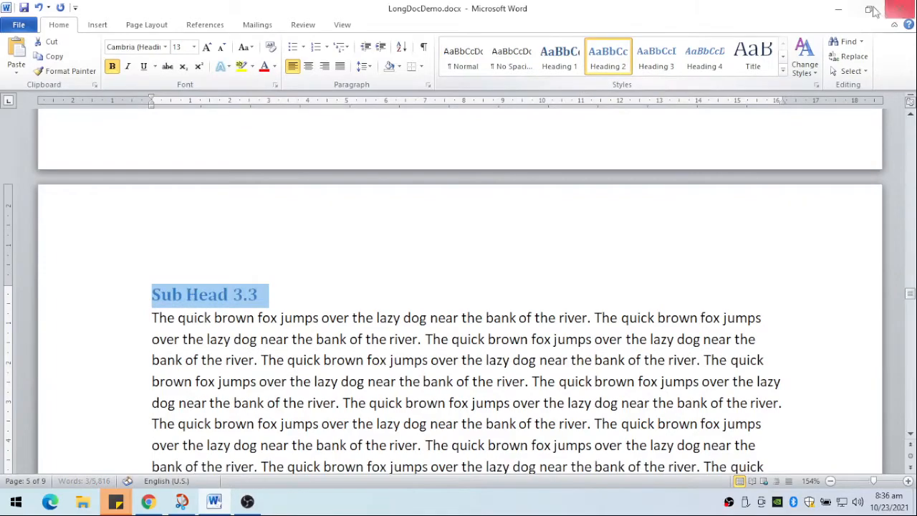
- Apply the Heading 2 style to Sub Head 4.1 and Sub Head 4.2 in chapter 4
{"action": "scroll", "coordinate": [816, 43], "scroll_direction": "down", "scroll_amount": 5}
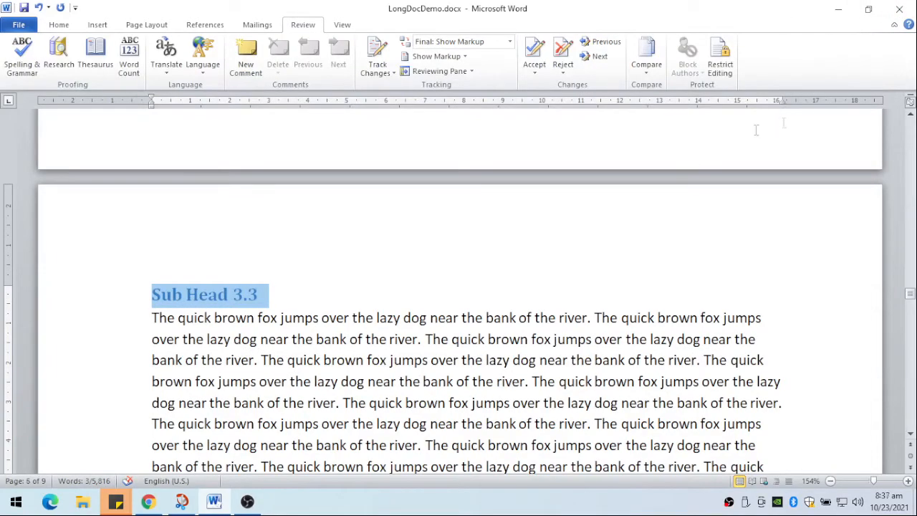
{"action": "scroll", "coordinate": [441, 304], "scroll_direction": "down", "scroll_amount": 12}
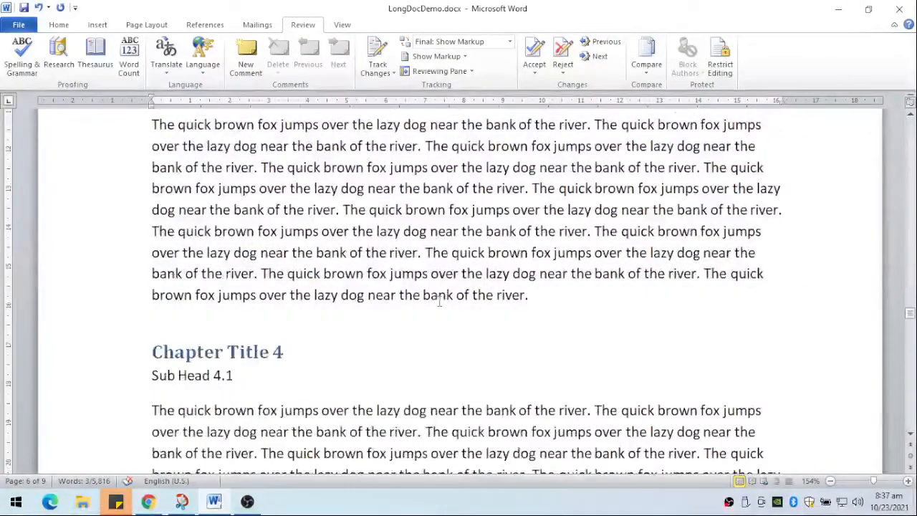
{"action": "left_click", "coordinate": [121, 331]}
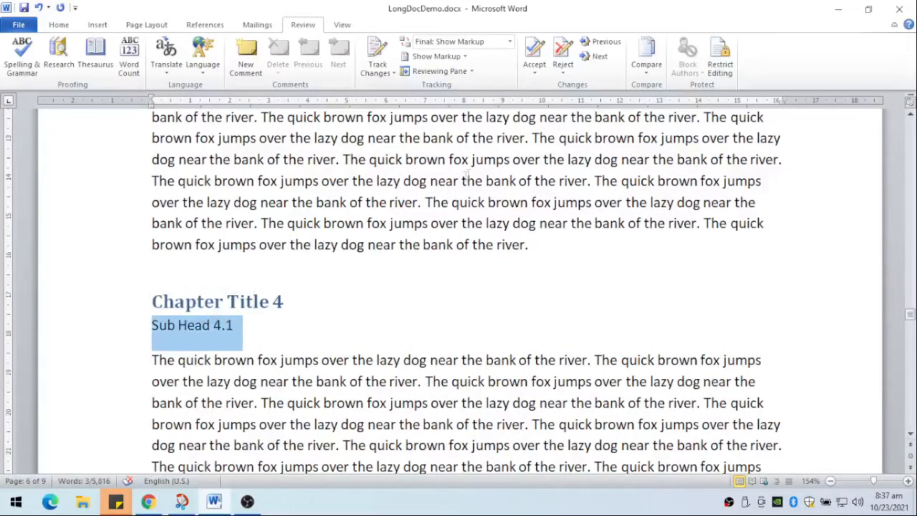
{"action": "left_click", "coordinate": [59, 25]}
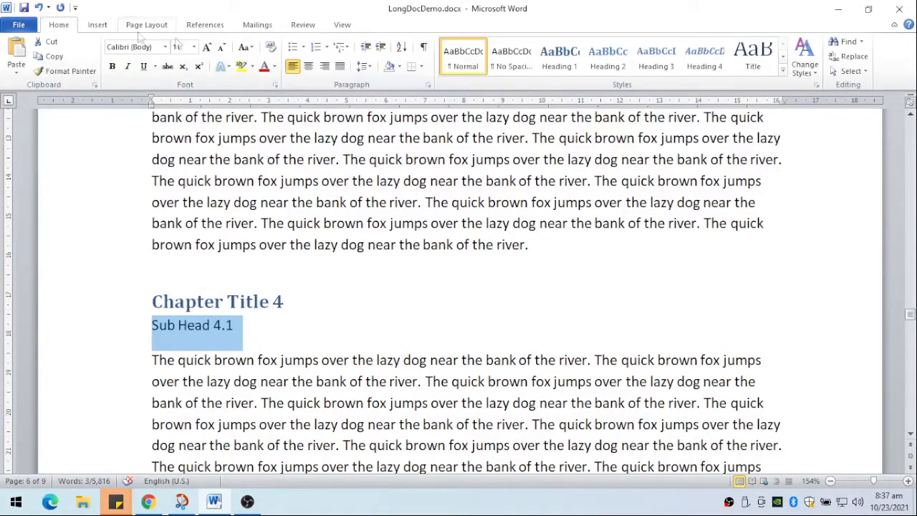
{"action": "left_click", "coordinate": [607, 61]}
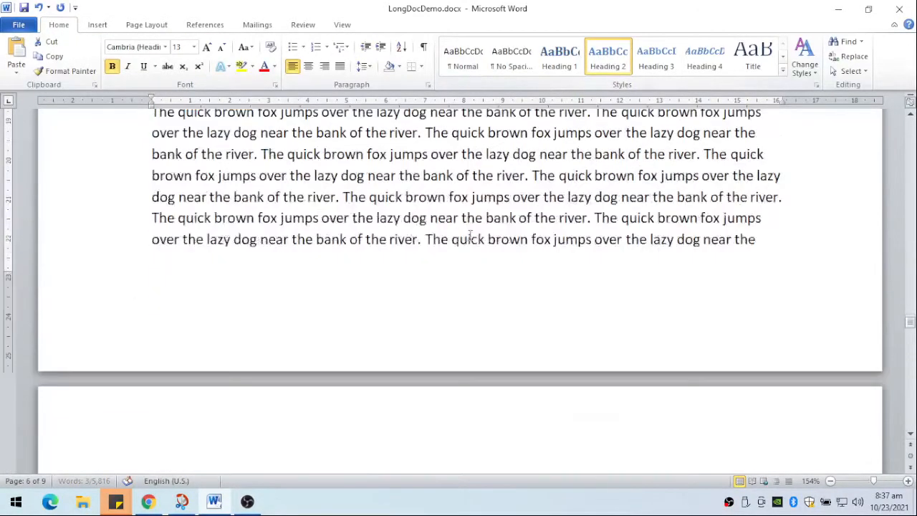
{"action": "scroll", "coordinate": [469, 233], "scroll_direction": "down", "scroll_amount": 5}
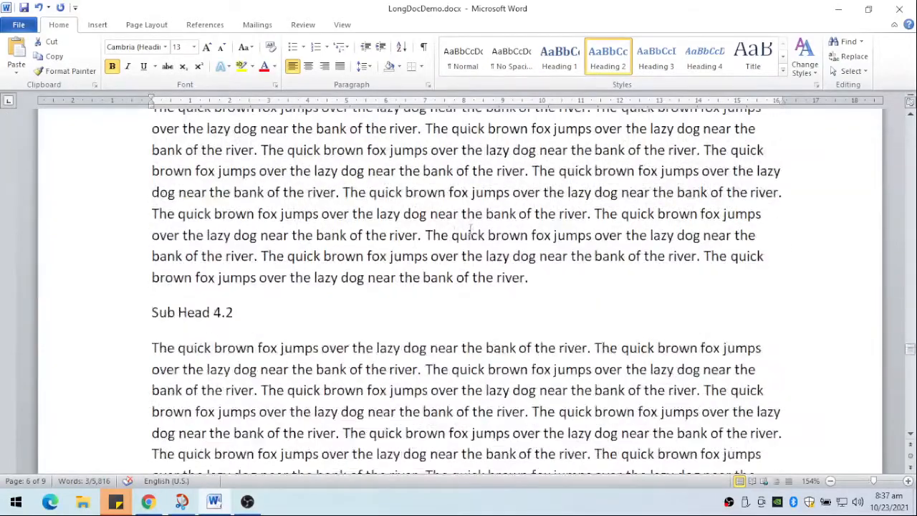
{"action": "left_click", "coordinate": [117, 320]}
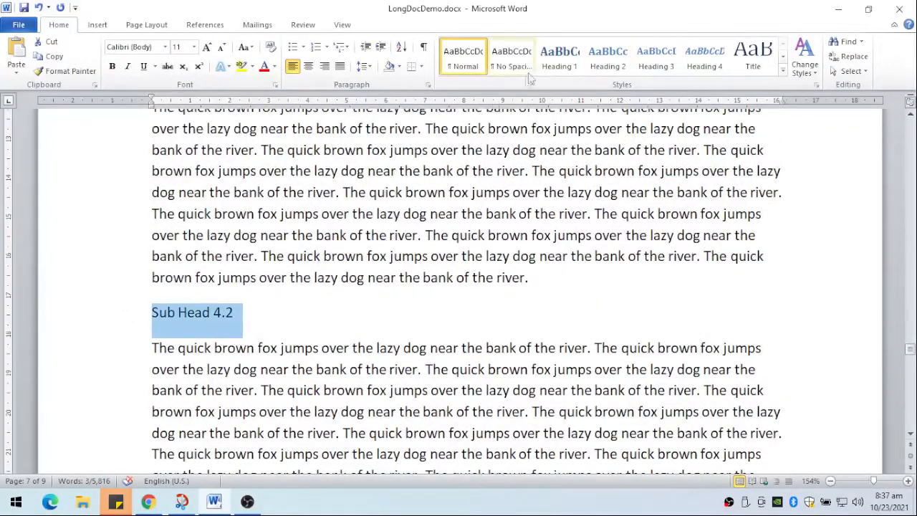
{"action": "left_click", "coordinate": [607, 61]}
- Apply the Heading 3 style to Sub Head 4.21 in chapter 4
{"action": "scroll", "coordinate": [351, 258], "scroll_direction": "down", "scroll_amount": 5}
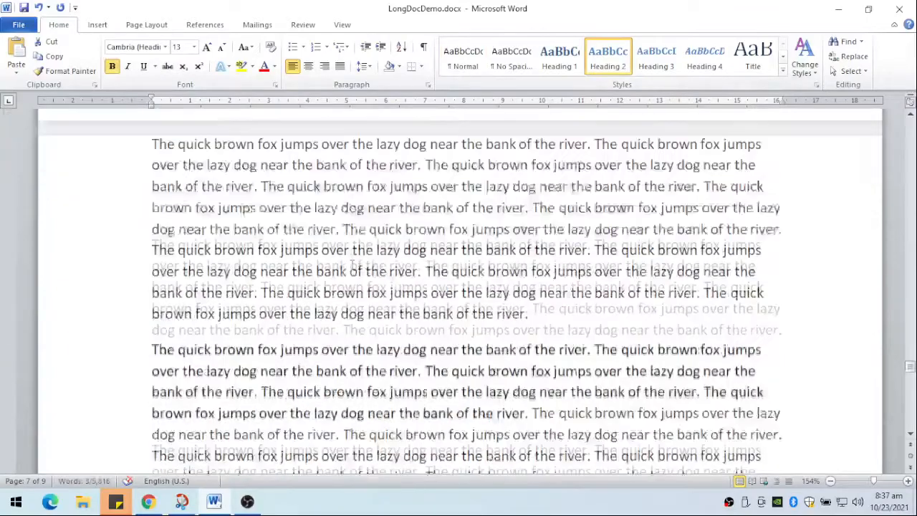
{"action": "scroll", "coordinate": [351, 258], "scroll_direction": "down", "scroll_amount": 5}
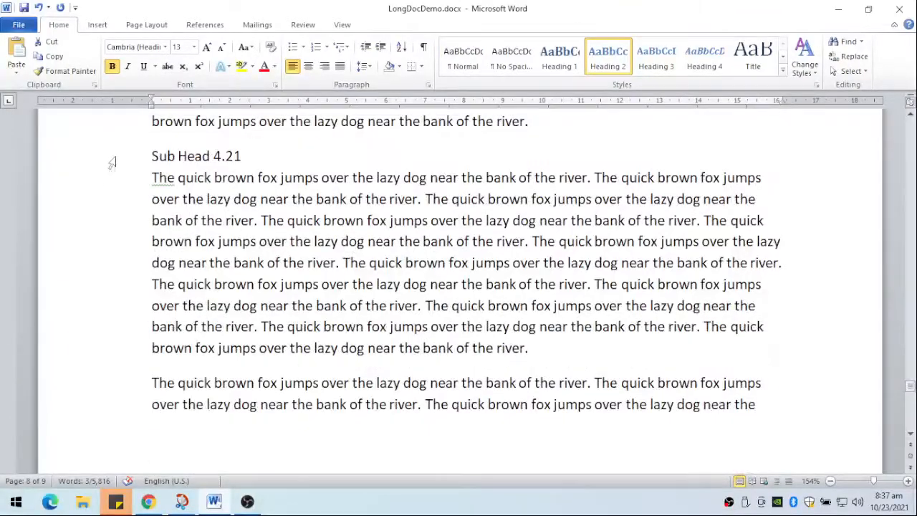
{"action": "left_click", "coordinate": [112, 155]}
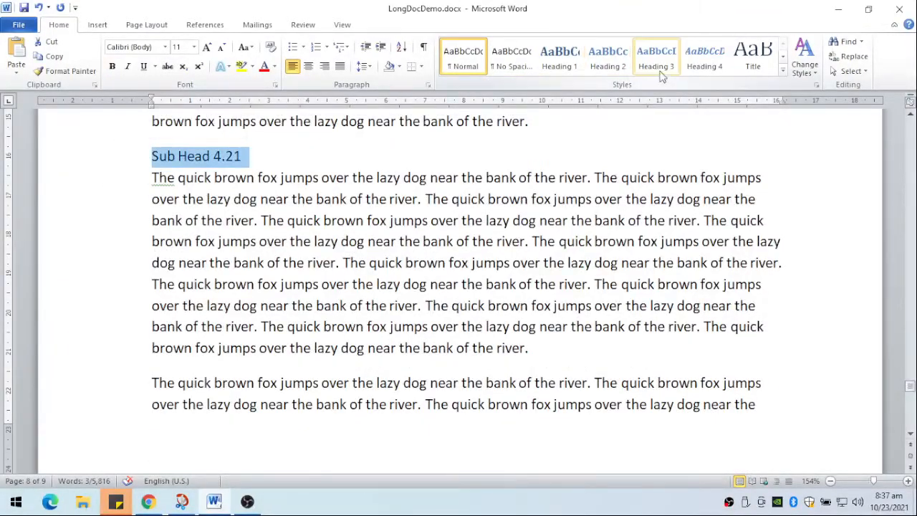
{"action": "left_click", "coordinate": [660, 75]}
- Look through the document from its last page back to Chapter Title 1 to review the applied heading styles
{"action": "scroll", "coordinate": [523, 224], "scroll_direction": "down", "scroll_amount": 5}
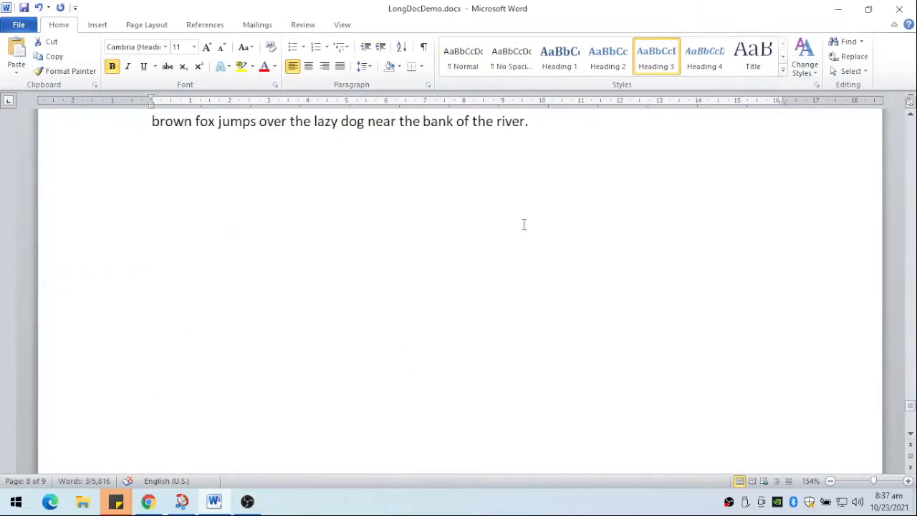
{"action": "scroll", "coordinate": [505, 185], "scroll_direction": "up", "scroll_amount": 20}
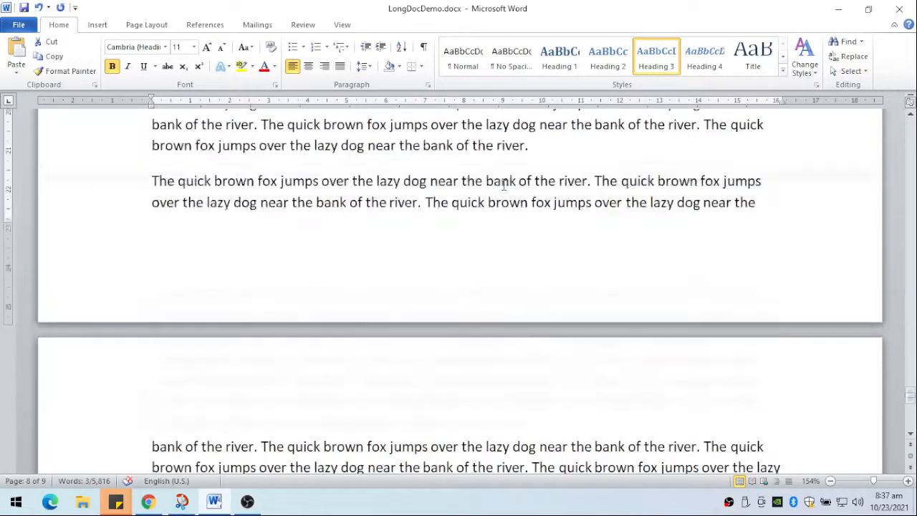
{"action": "scroll", "coordinate": [504, 184], "scroll_direction": "up", "scroll_amount": 15}
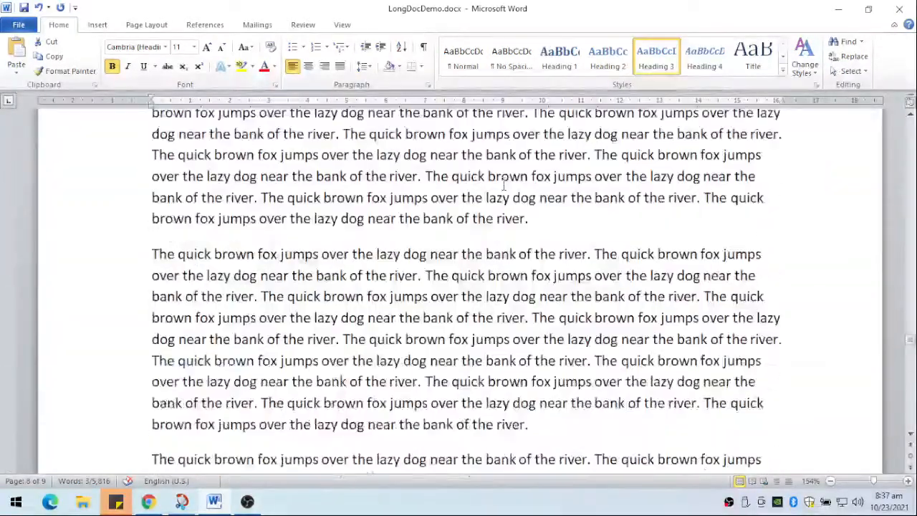
{"action": "scroll", "coordinate": [505, 185], "scroll_direction": "up", "scroll_amount": 15}
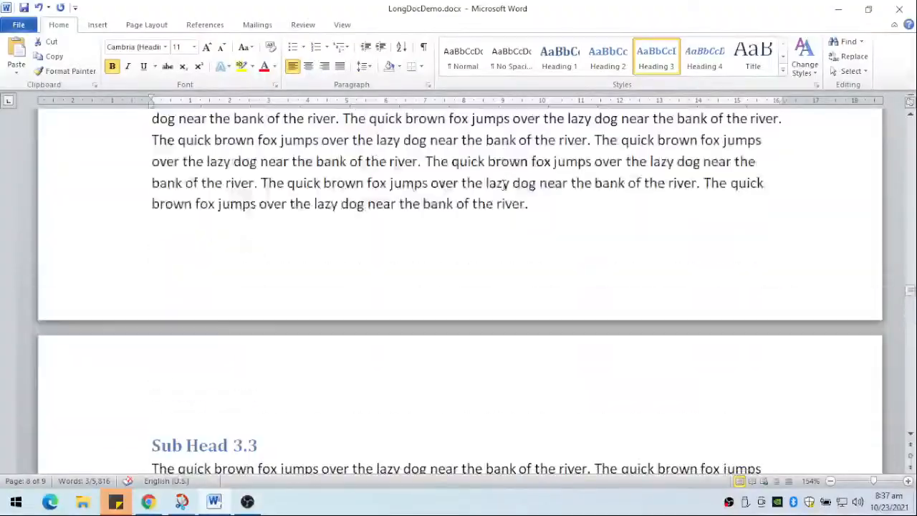
{"action": "scroll", "coordinate": [504, 185], "scroll_direction": "up", "scroll_amount": 15}
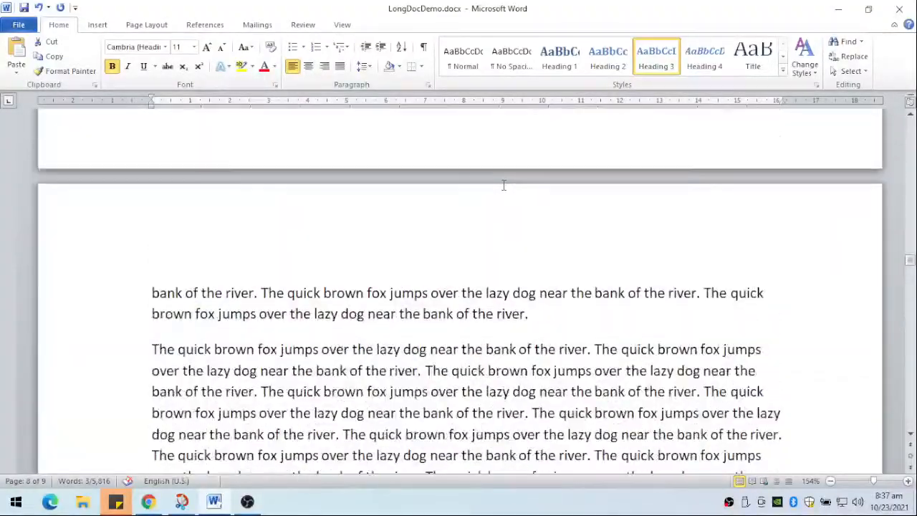
{"action": "scroll", "coordinate": [503, 185], "scroll_direction": "up", "scroll_amount": 15}
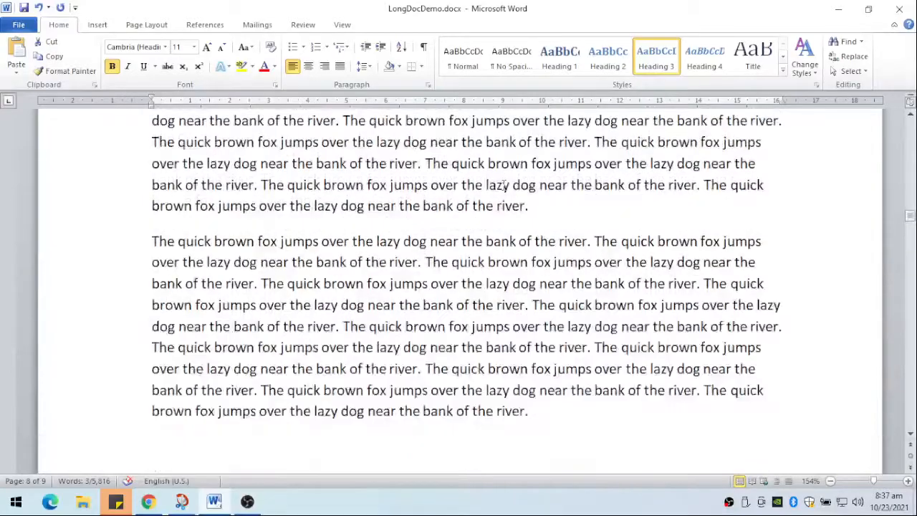
{"action": "scroll", "coordinate": [504, 185], "scroll_direction": "up", "scroll_amount": 10}
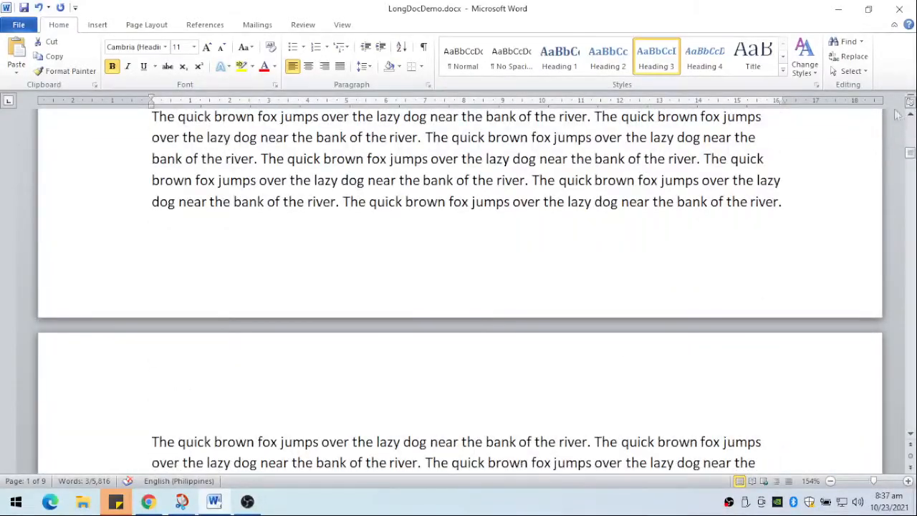
{"action": "left_click_drag", "start_coordinate": [910, 153], "coordinate": [910, 122]}
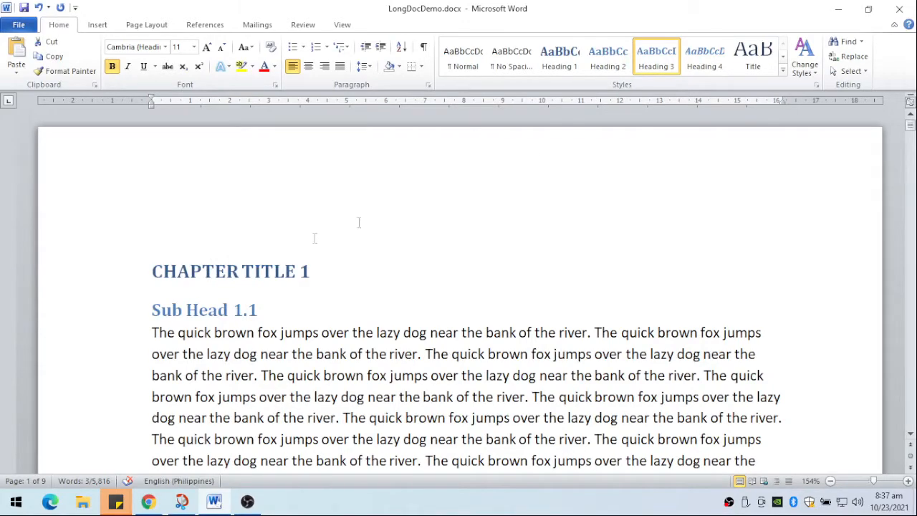
- Modify the Heading 1 style used by Chapter Title 1, setting its font to Arial Rounded MT Bold at 16 pt
{"action": "left_click", "coordinate": [817, 86]}
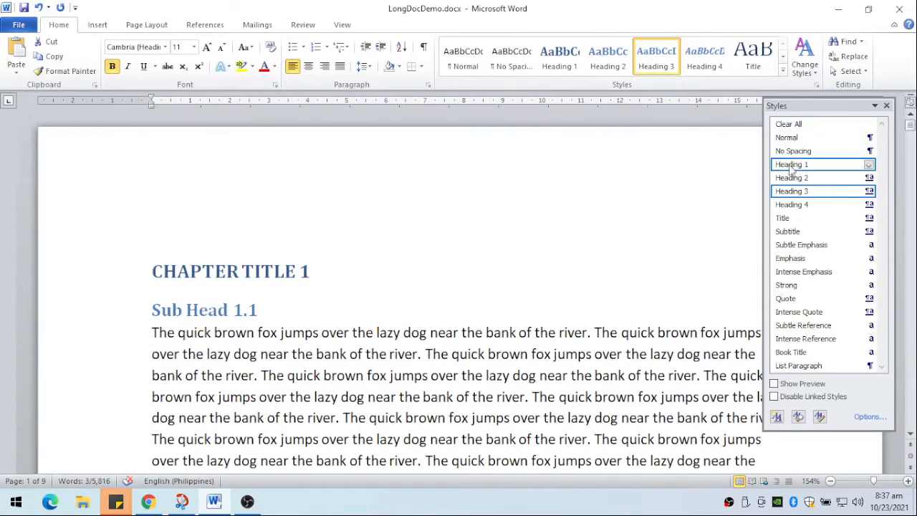
{"action": "left_click", "coordinate": [275, 271]}
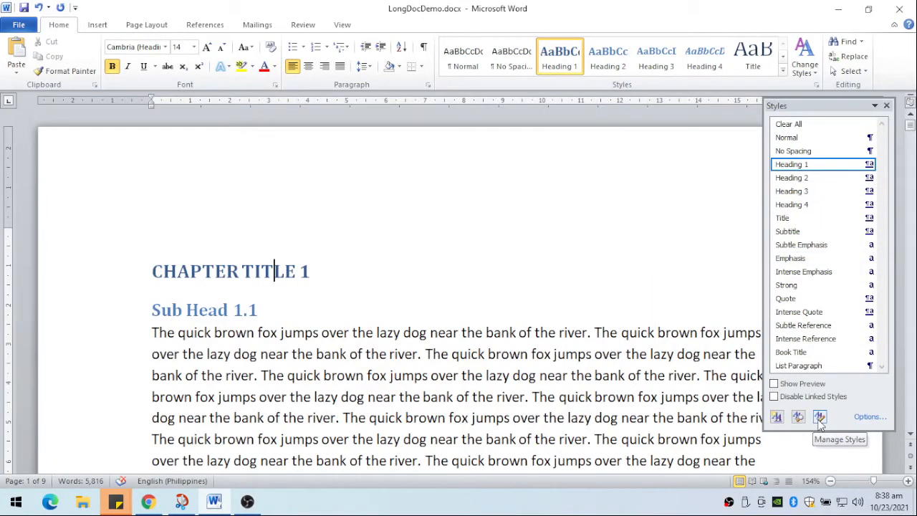
{"action": "right_click", "coordinate": [800, 166]}
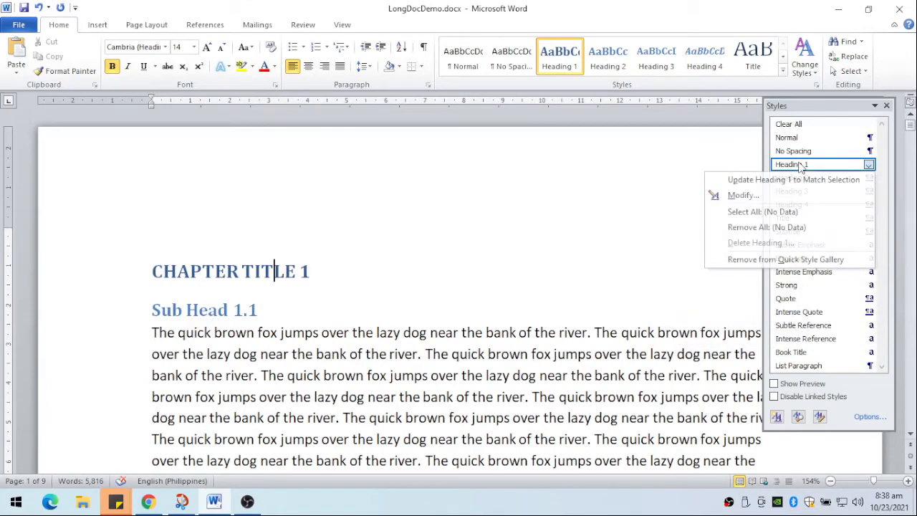
{"action": "left_click", "coordinate": [741, 196]}
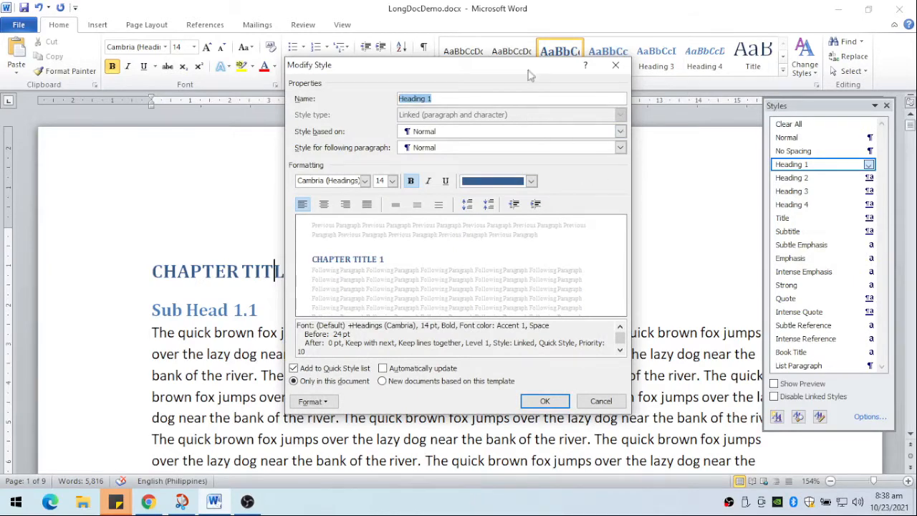
{"action": "left_click_drag", "start_coordinate": [534, 68], "coordinate": [618, 47]}
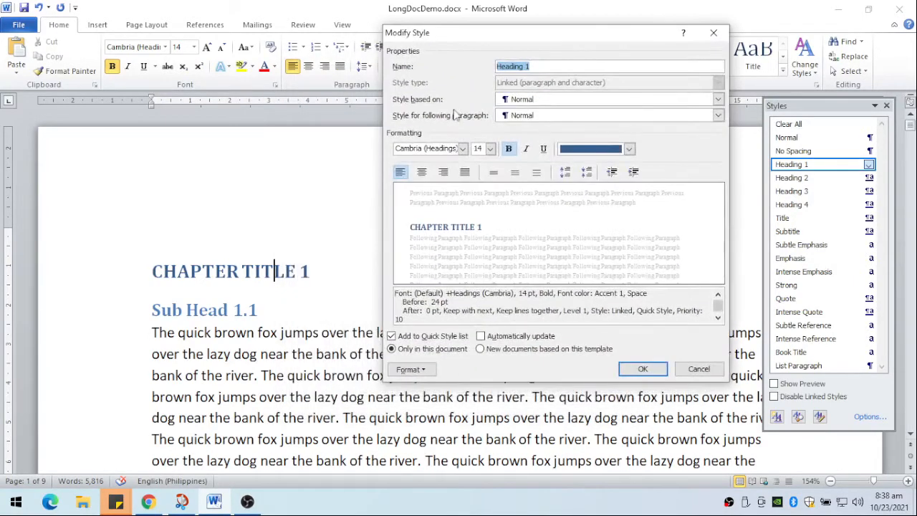
{"action": "left_click", "coordinate": [491, 149]}
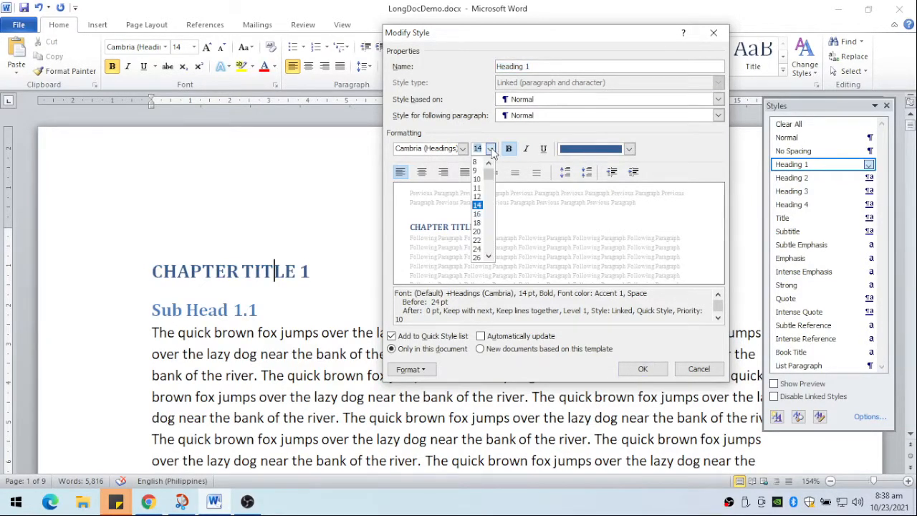
{"action": "left_click", "coordinate": [477, 214]}
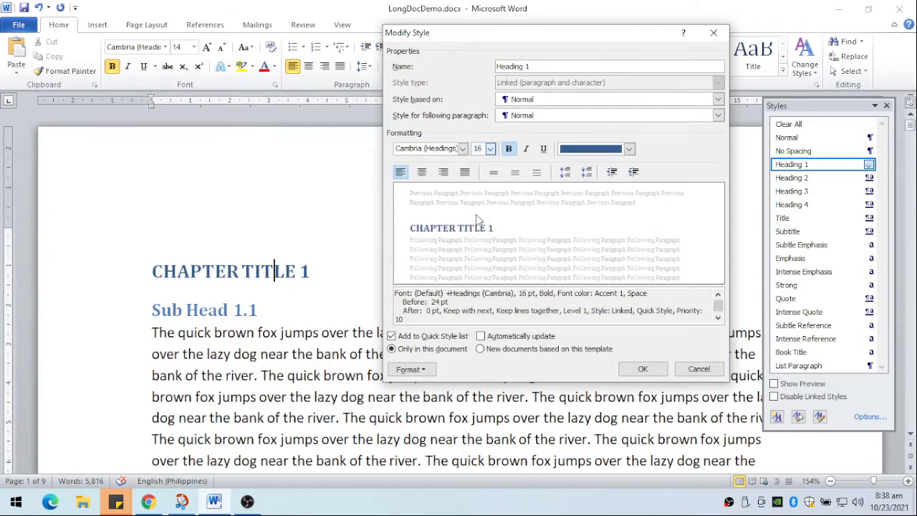
{"action": "left_click", "coordinate": [463, 149]}
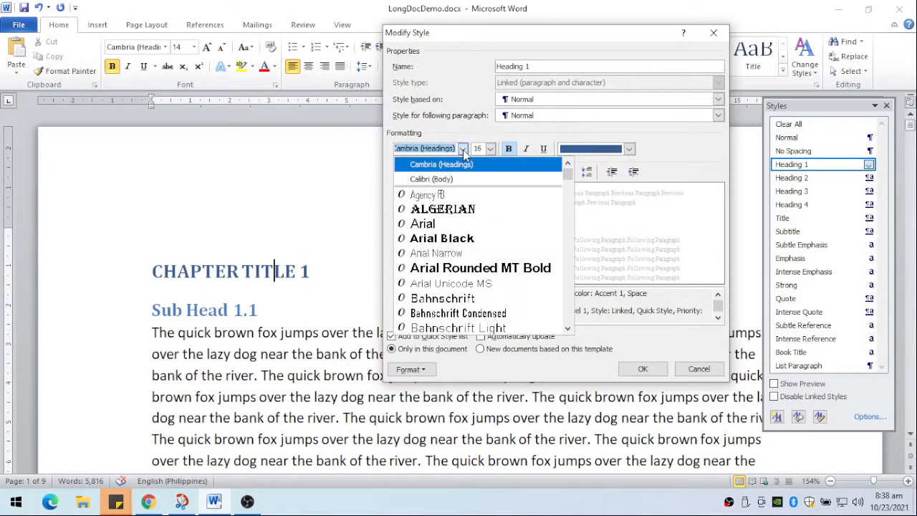
{"action": "left_click", "coordinate": [442, 268]}
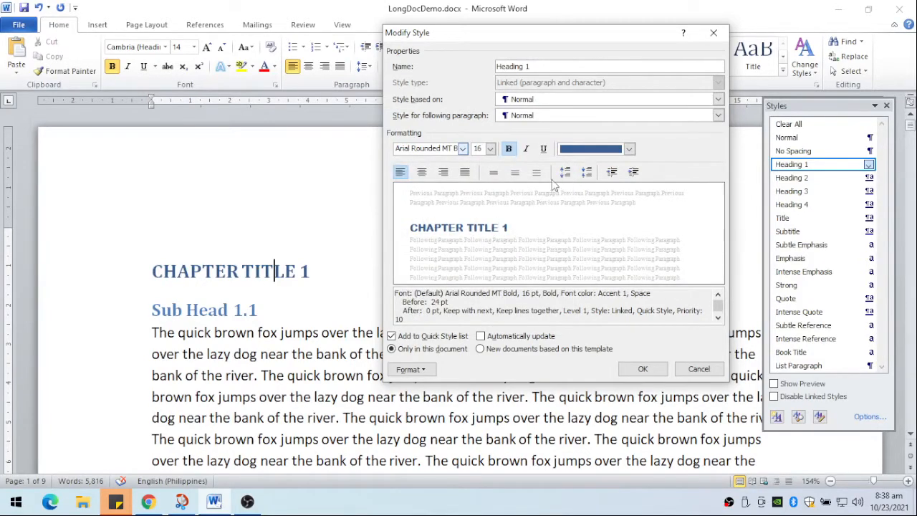
- Set the Heading 1 style's font color to the red Accent 2 theme color and center its alignment
{"action": "left_click", "coordinate": [629, 149]}
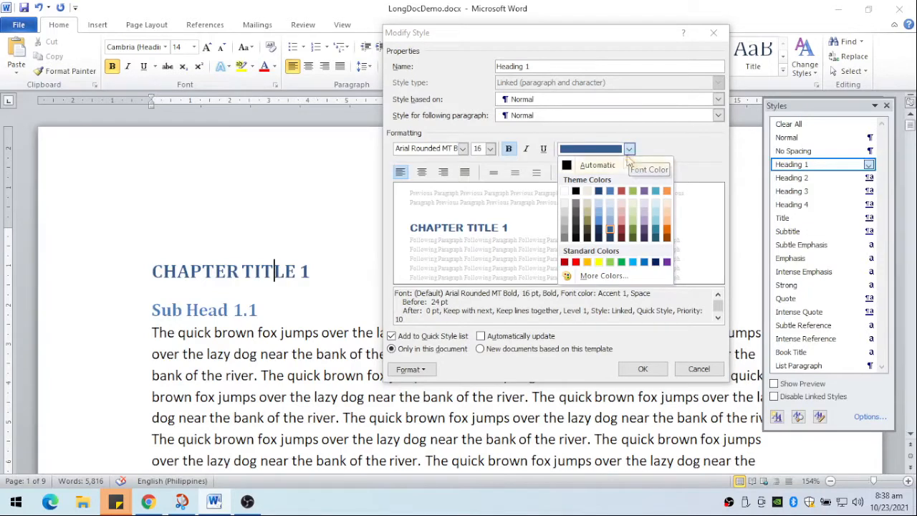
{"action": "left_click", "coordinate": [621, 191]}
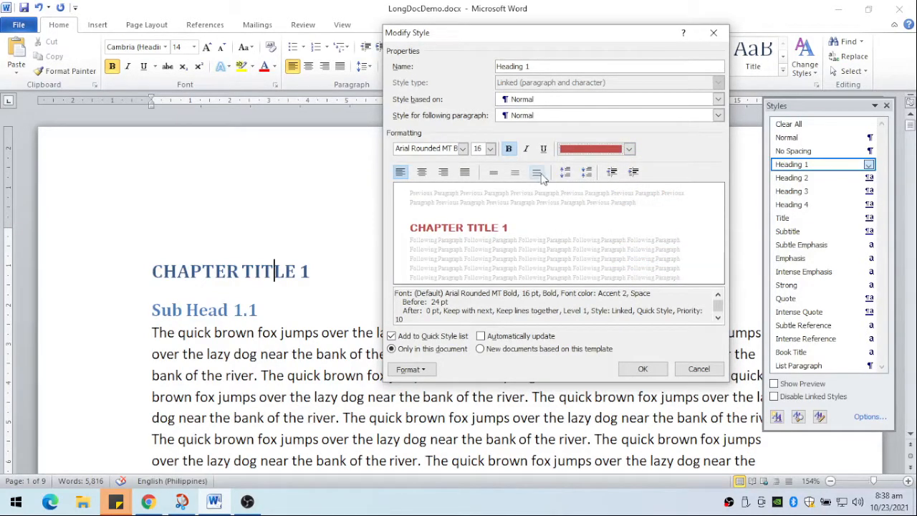
{"action": "left_click", "coordinate": [422, 175]}
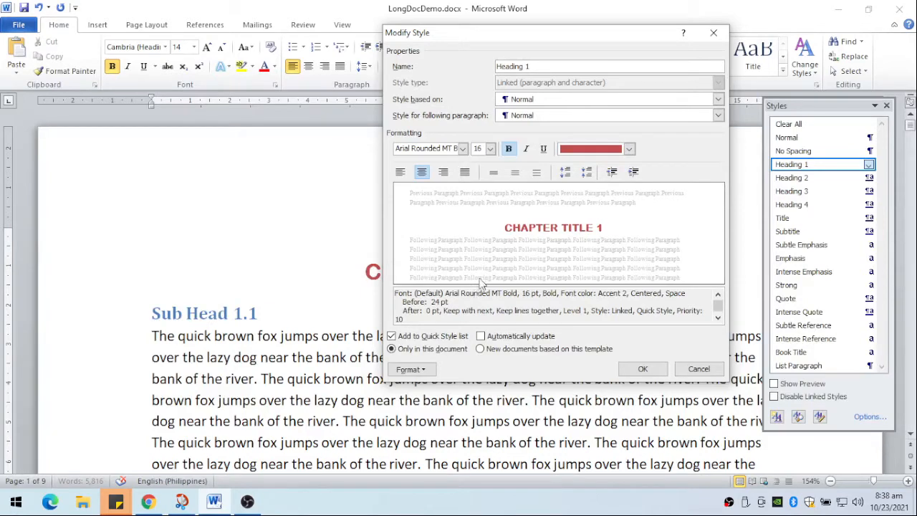
- Set the Heading 1 style's paragraph spacing before to 0 pt
{"action": "left_click", "coordinate": [429, 373]}
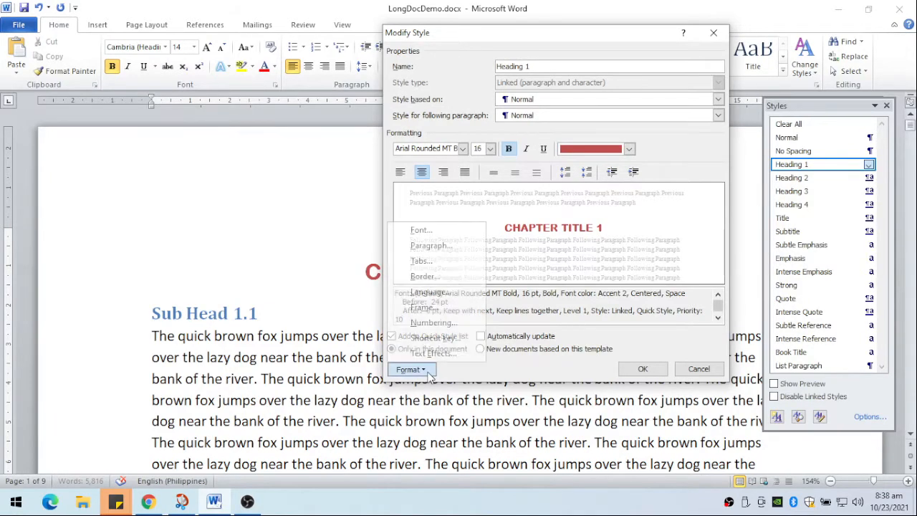
{"action": "left_click", "coordinate": [430, 246]}
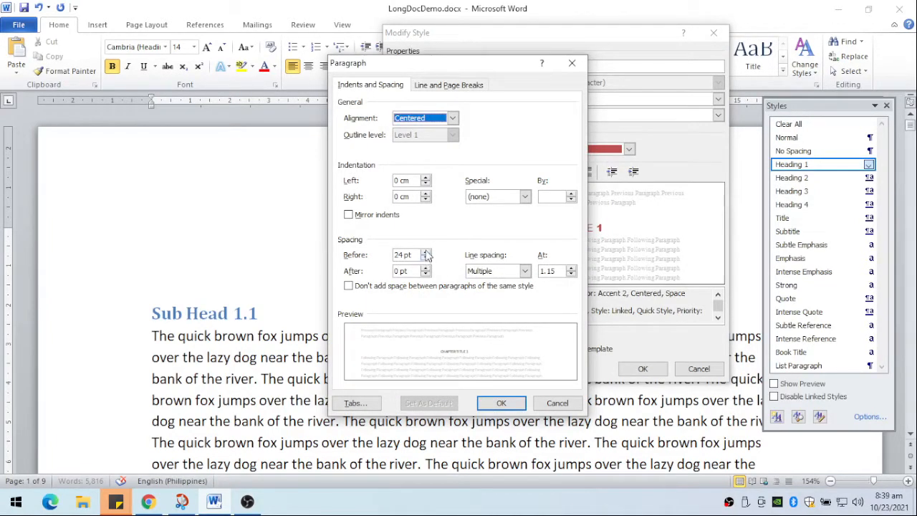
{"action": "left_click", "coordinate": [426, 252]}
{"action": "left_click", "coordinate": [425, 253]}
{"action": "left_click", "coordinate": [425, 253]}
{"action": "left_click", "coordinate": [426, 259]}
{"action": "left_click", "coordinate": [426, 259]}
{"action": "left_click_drag", "start_coordinate": [414, 254], "coordinate": [369, 262]}
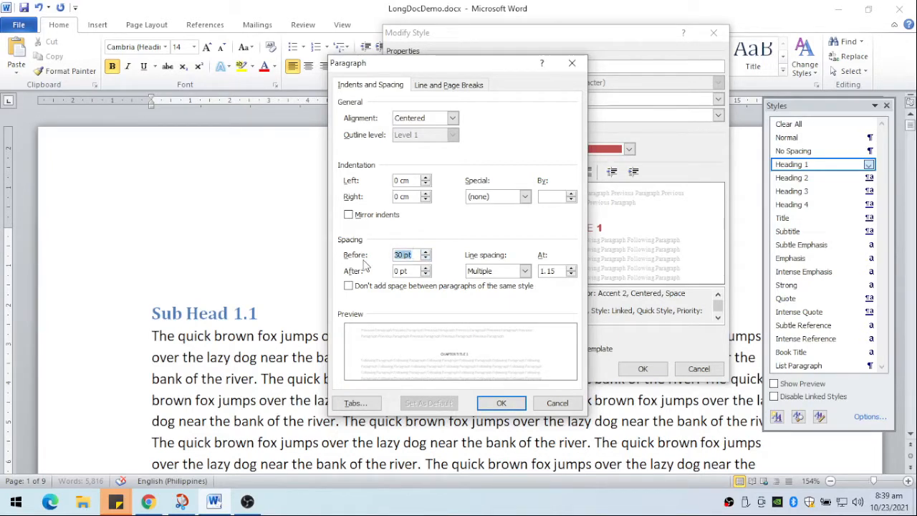
{"action": "type", "text": "0"}
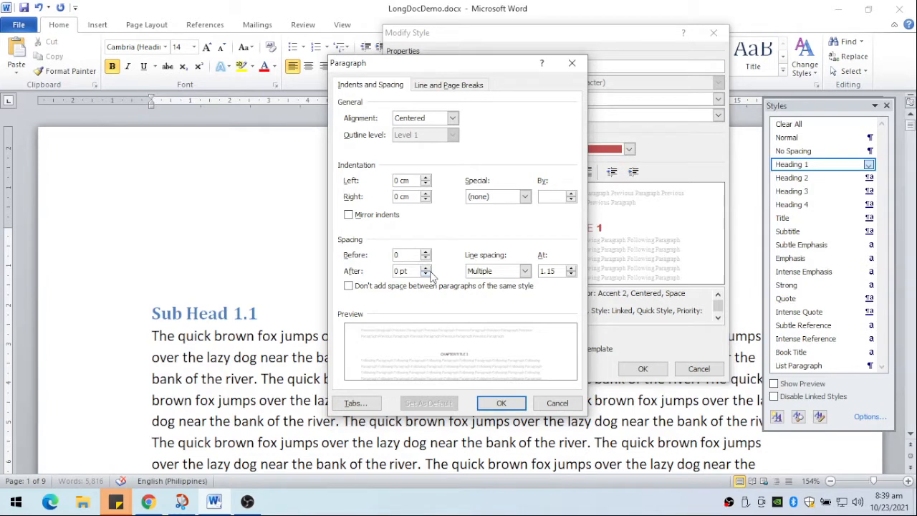
- Set the Heading 1 style's paragraph spacing after to 24 pt and apply the style changes to the document
{"action": "left_click", "coordinate": [425, 267]}
{"action": "left_click", "coordinate": [425, 267]}
{"action": "left_click", "coordinate": [425, 267]}
{"action": "left_click", "coordinate": [426, 268]}
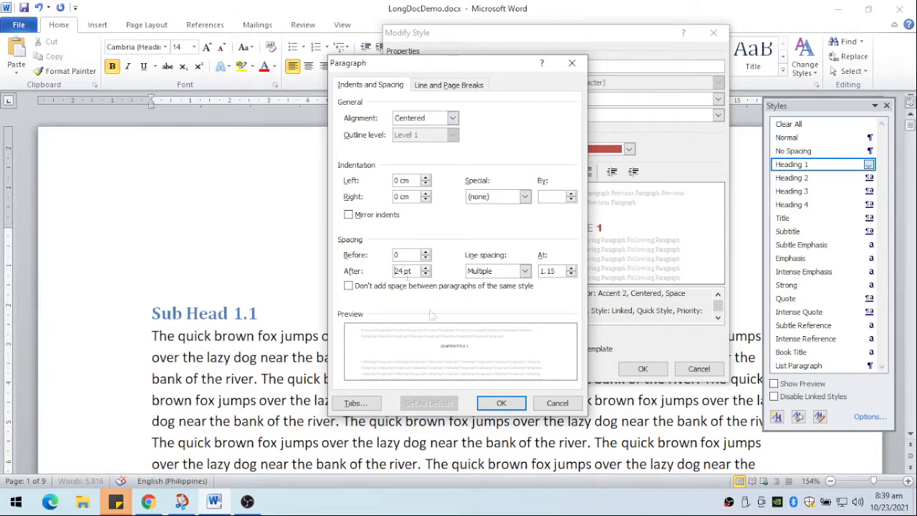
{"action": "left_click", "coordinate": [500, 403]}
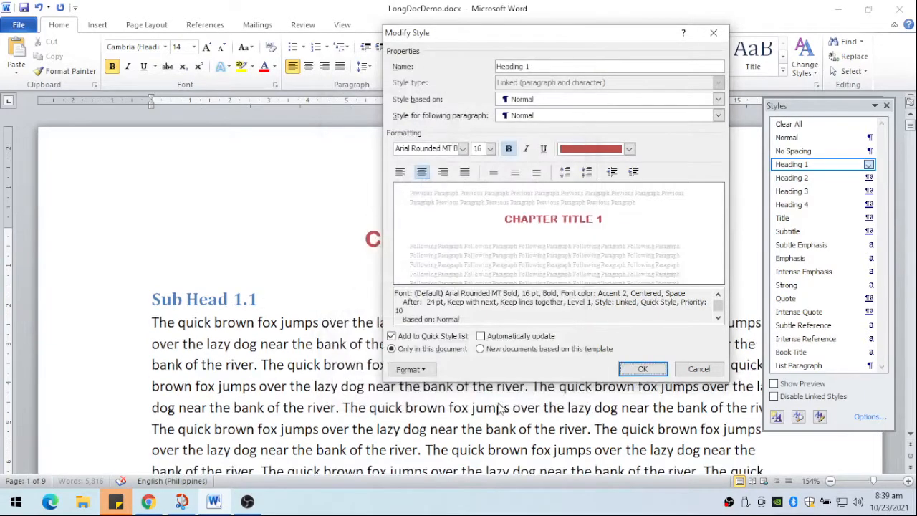
{"action": "left_click", "coordinate": [643, 369]}
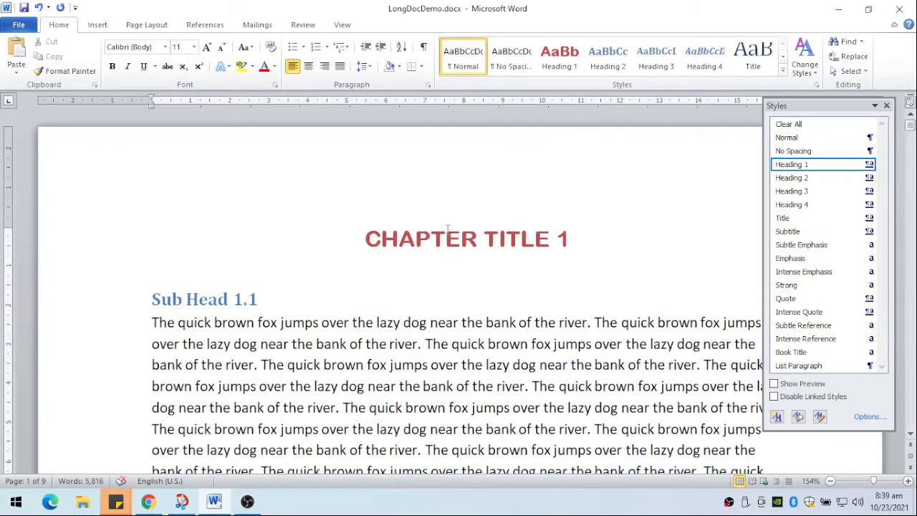
- Look through the chapter titles down to chapter 4 and back to Chapter Title 1 to check the modified Heading 1 formatting
{"action": "scroll", "coordinate": [446, 228], "scroll_direction": "down", "scroll_amount": 15}
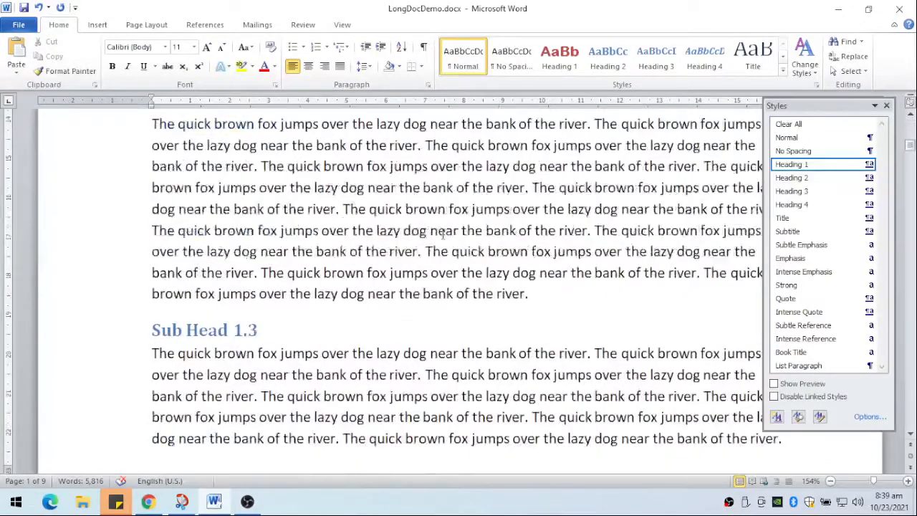
{"action": "scroll", "coordinate": [442, 233], "scroll_direction": "down", "scroll_amount": 15}
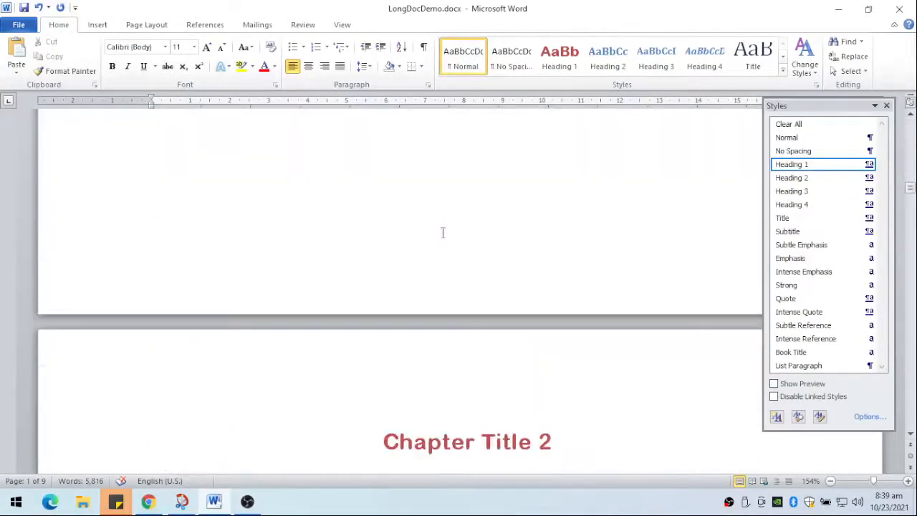
{"action": "scroll", "coordinate": [451, 251], "scroll_direction": "down", "scroll_amount": 3}
{"action": "scroll", "coordinate": [483, 262], "scroll_direction": "down", "scroll_amount": 15}
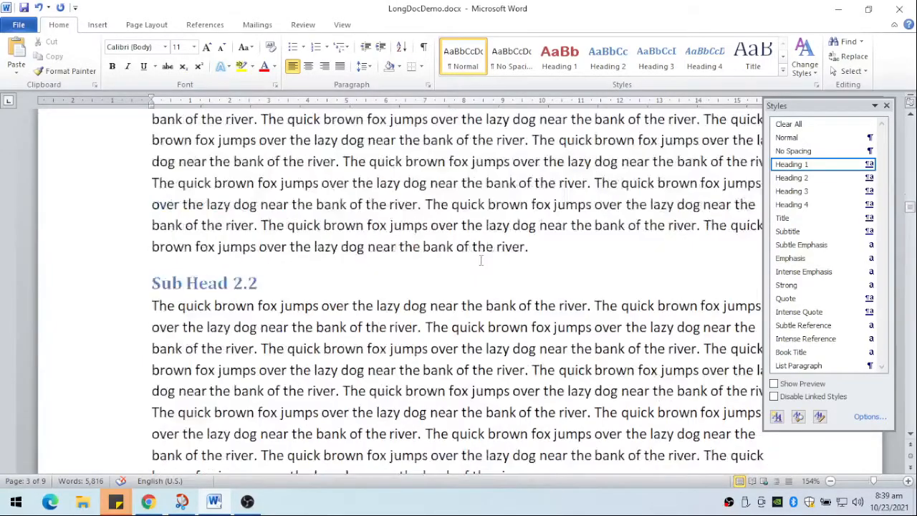
{"action": "scroll", "coordinate": [478, 260], "scroll_direction": "down", "scroll_amount": 5}
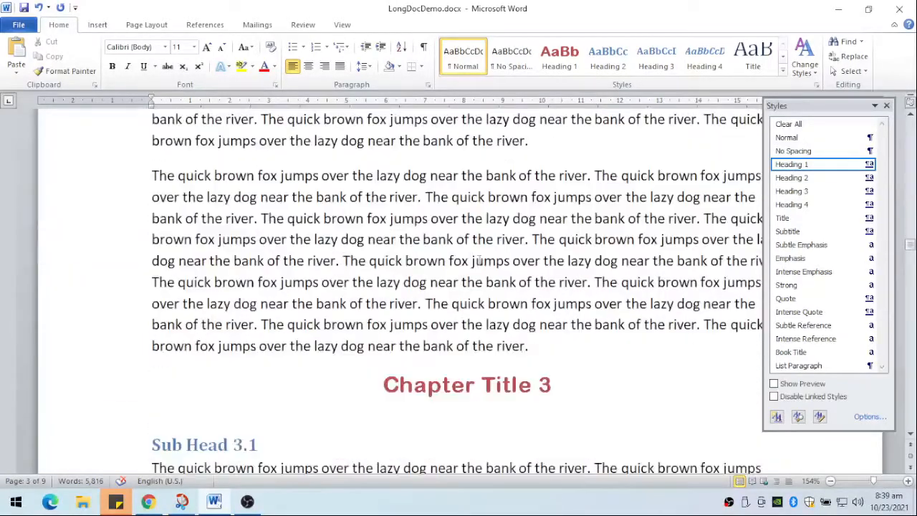
{"action": "scroll", "coordinate": [475, 260], "scroll_direction": "down", "scroll_amount": 6}
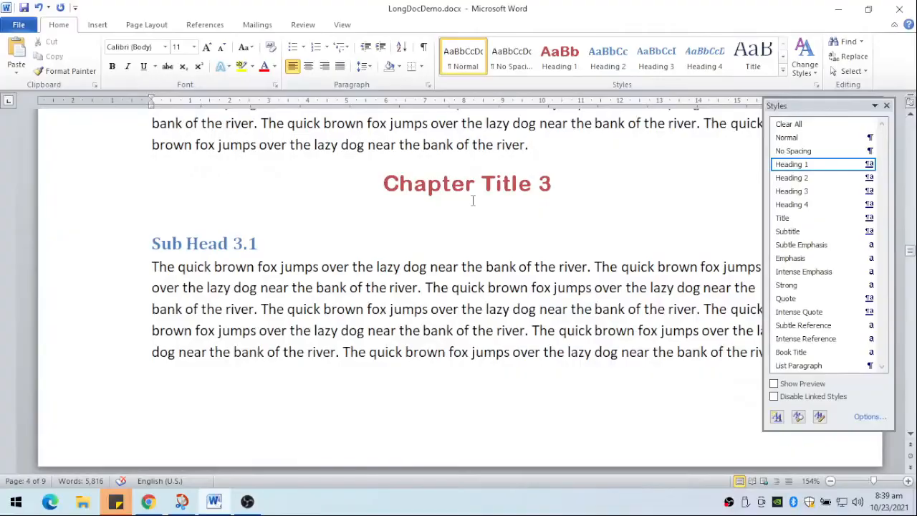
{"action": "scroll", "coordinate": [472, 200], "scroll_direction": "down", "scroll_amount": 15}
{"action": "scroll", "coordinate": [472, 205], "scroll_direction": "down", "scroll_amount": 8}
{"action": "scroll", "coordinate": [475, 281], "scroll_direction": "down", "scroll_amount": 6}
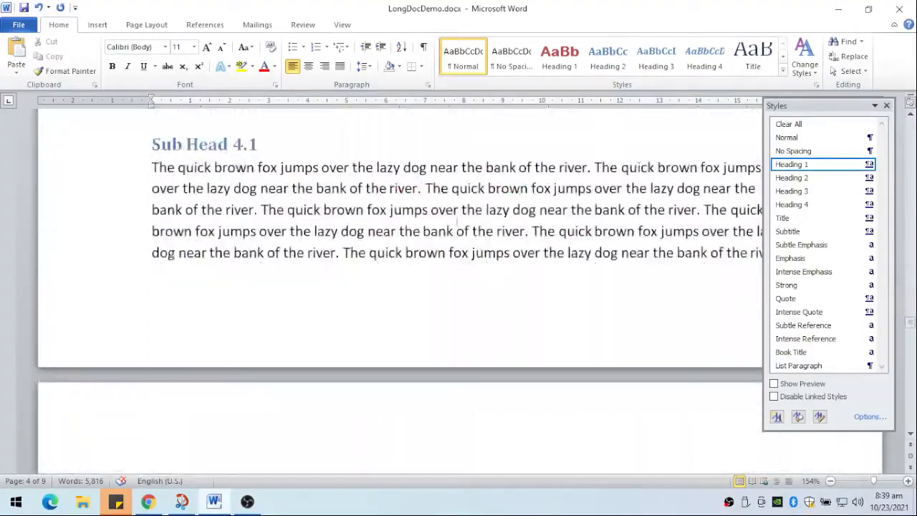
{"action": "scroll", "coordinate": [484, 185], "scroll_direction": "up", "scroll_amount": 15}
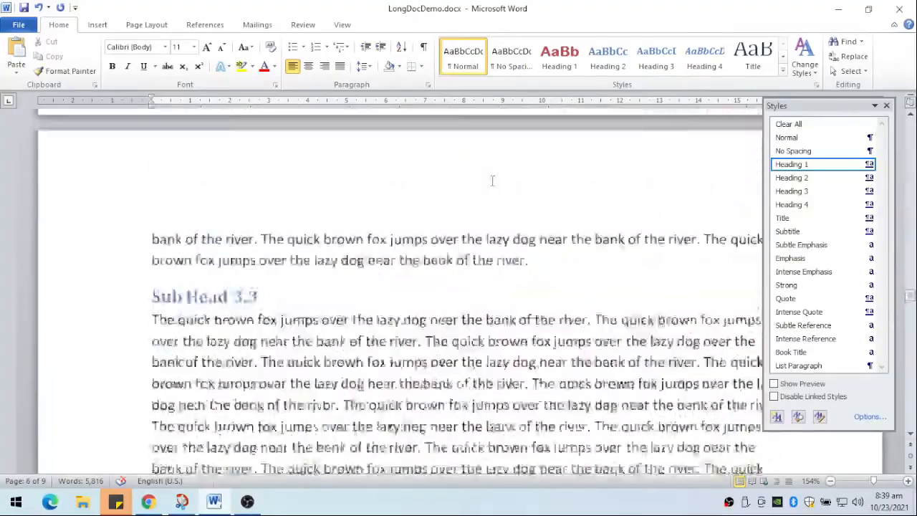
{"action": "scroll", "coordinate": [492, 182], "scroll_direction": "up", "scroll_amount": 15}
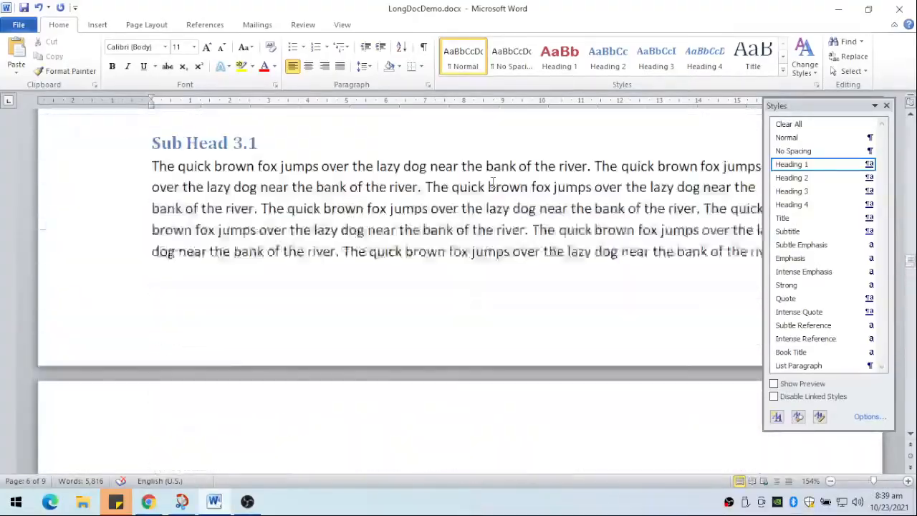
{"action": "scroll", "coordinate": [492, 181], "scroll_direction": "up", "scroll_amount": 15}
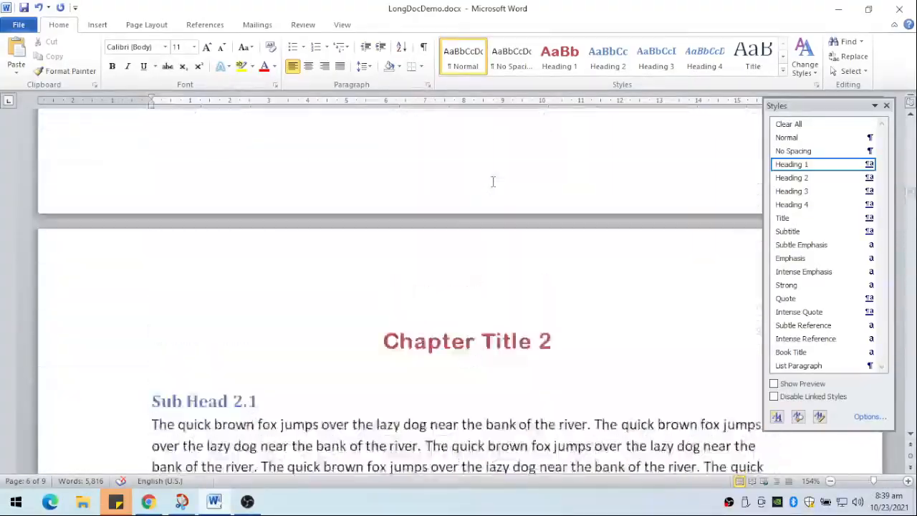
{"action": "scroll", "coordinate": [492, 181], "scroll_direction": "up", "scroll_amount": 15}
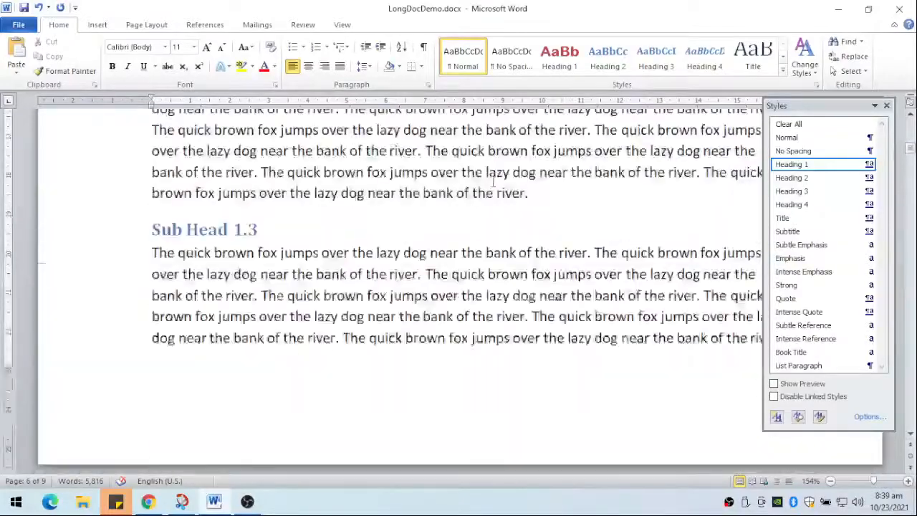
{"action": "scroll", "coordinate": [492, 182], "scroll_direction": "up", "scroll_amount": 20}
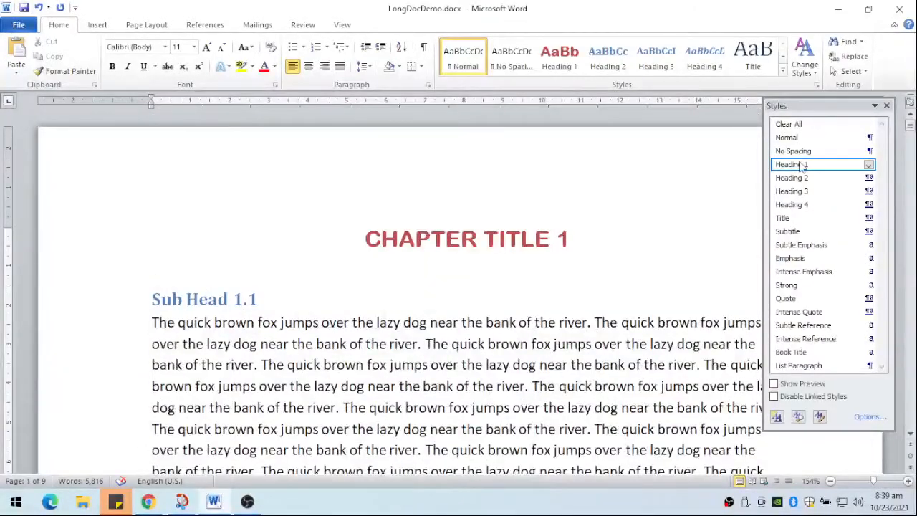
- Modify the Heading 1 style's pagination so that every chapter title has a page break before it
{"action": "right_click", "coordinate": [801, 164]}
{"action": "left_click", "coordinate": [738, 194]}
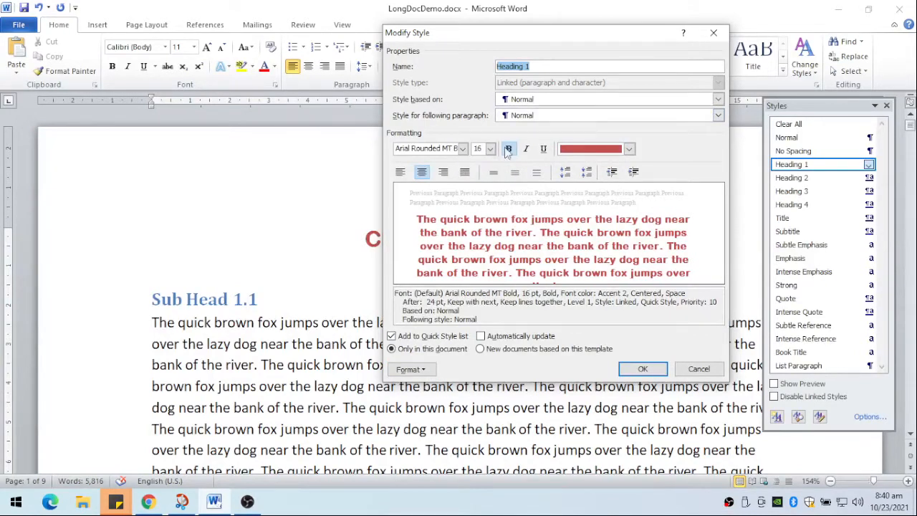
{"action": "left_click", "coordinate": [427, 370]}
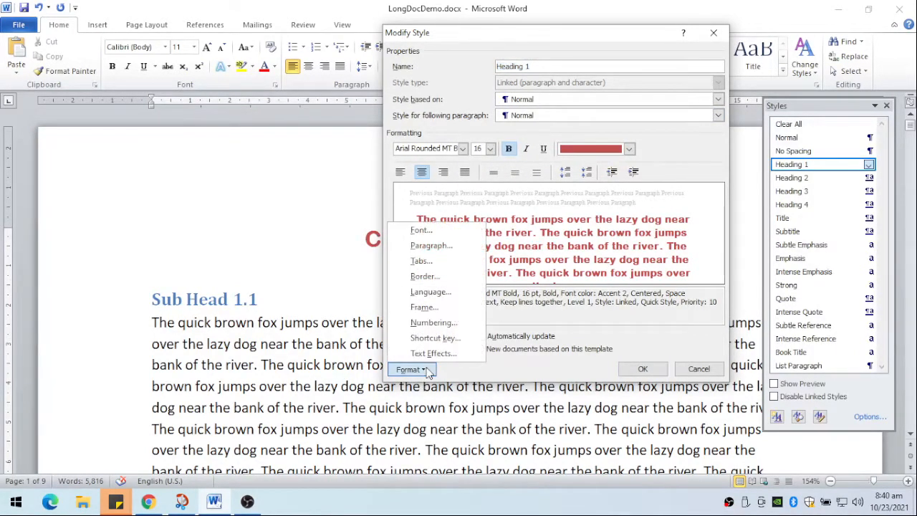
{"action": "left_click", "coordinate": [432, 245]}
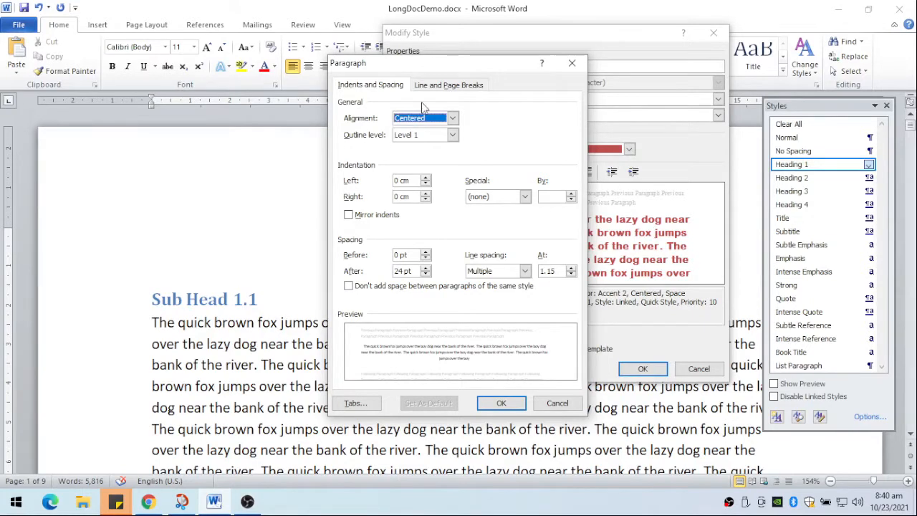
{"action": "left_click", "coordinate": [443, 86]}
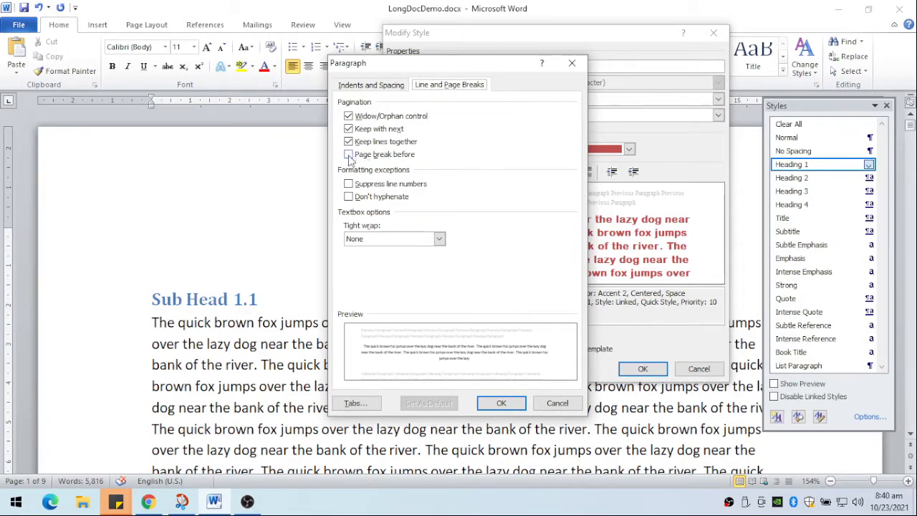
{"action": "left_click", "coordinate": [348, 155]}
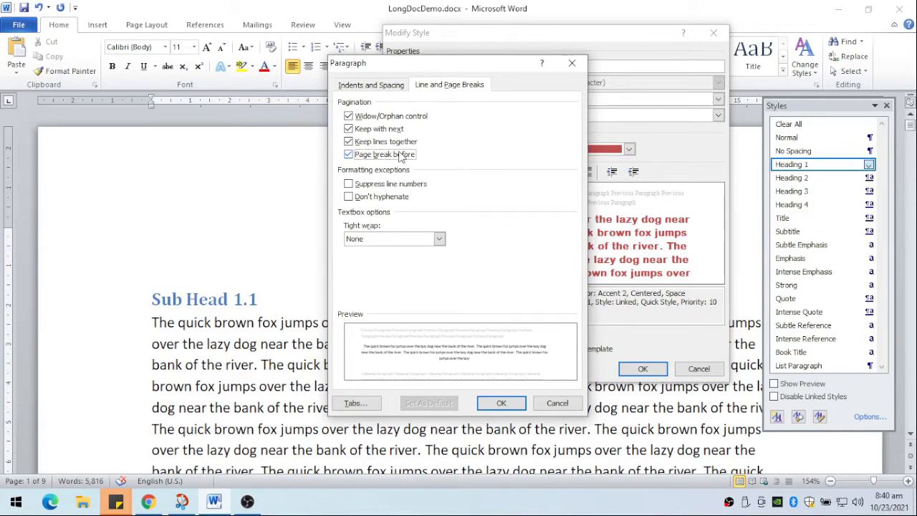
{"action": "left_click", "coordinate": [501, 403]}
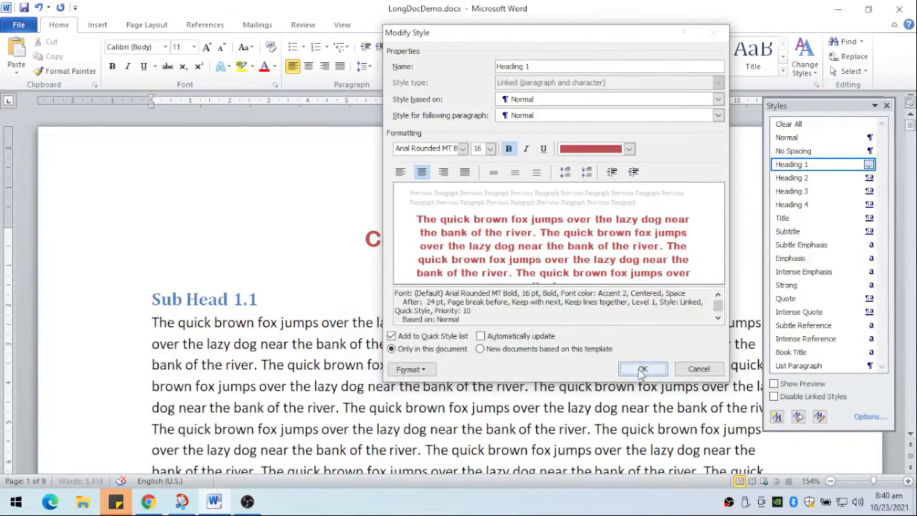
{"action": "left_click", "coordinate": [642, 368]}
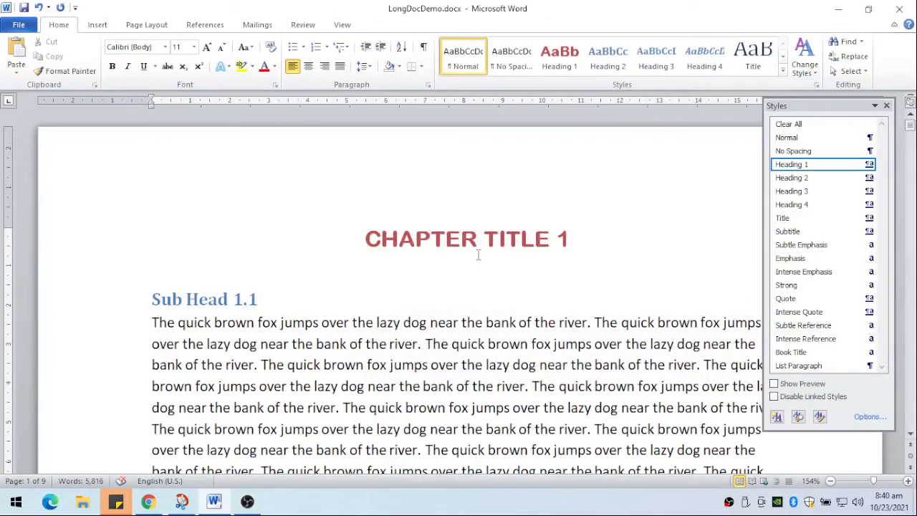
- Look through the document's chapters to check where each chapter title starts on the page
{"action": "scroll", "coordinate": [477, 255], "scroll_direction": "down", "scroll_amount": 20}
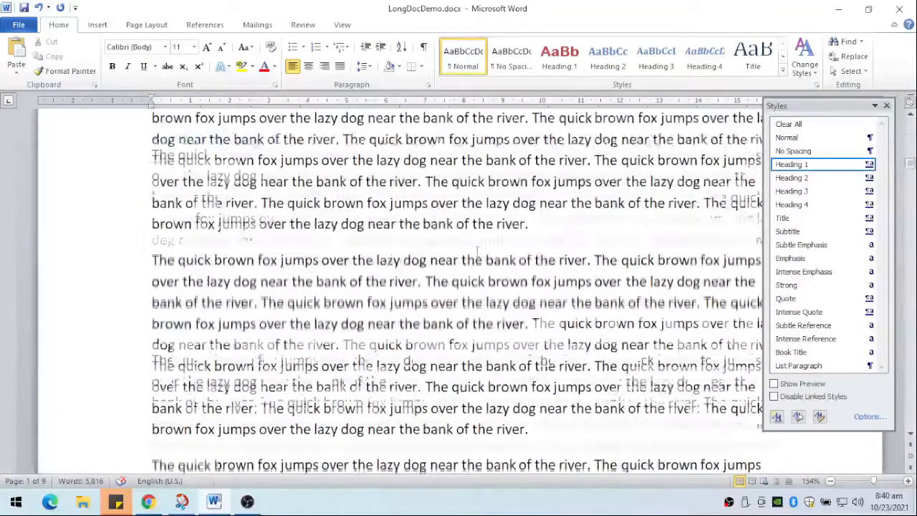
{"action": "scroll", "coordinate": [474, 250], "scroll_direction": "down", "scroll_amount": 6}
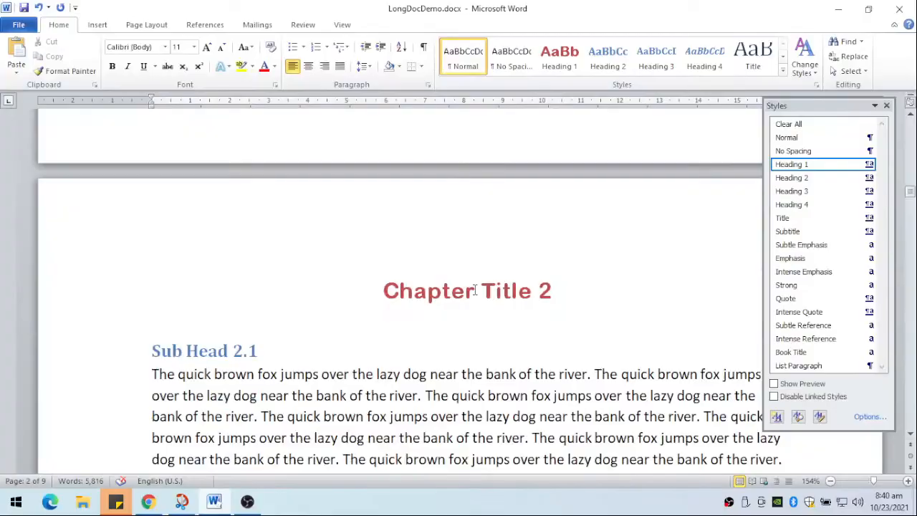
{"action": "scroll", "coordinate": [474, 290], "scroll_direction": "down", "scroll_amount": 20}
{"action": "scroll", "coordinate": [463, 275], "scroll_direction": "down", "scroll_amount": 20}
{"action": "scroll", "coordinate": [447, 227], "scroll_direction": "down", "scroll_amount": 20}
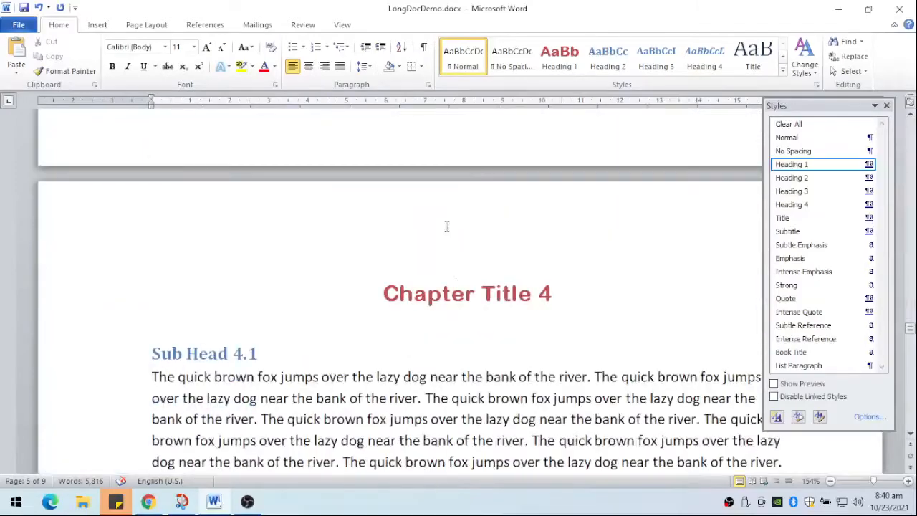
{"action": "scroll", "coordinate": [485, 275], "scroll_direction": "down", "scroll_amount": 20}
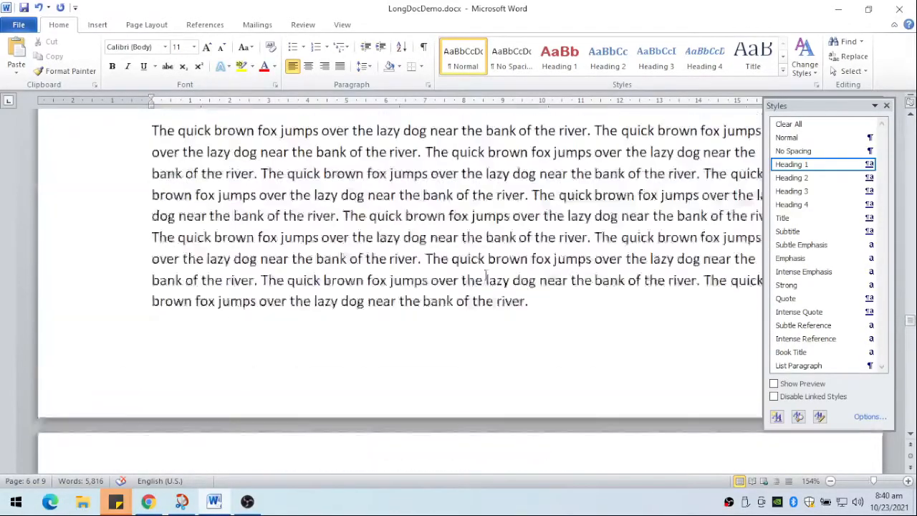
{"action": "scroll", "coordinate": [485, 277], "scroll_direction": "up", "scroll_amount": 20}
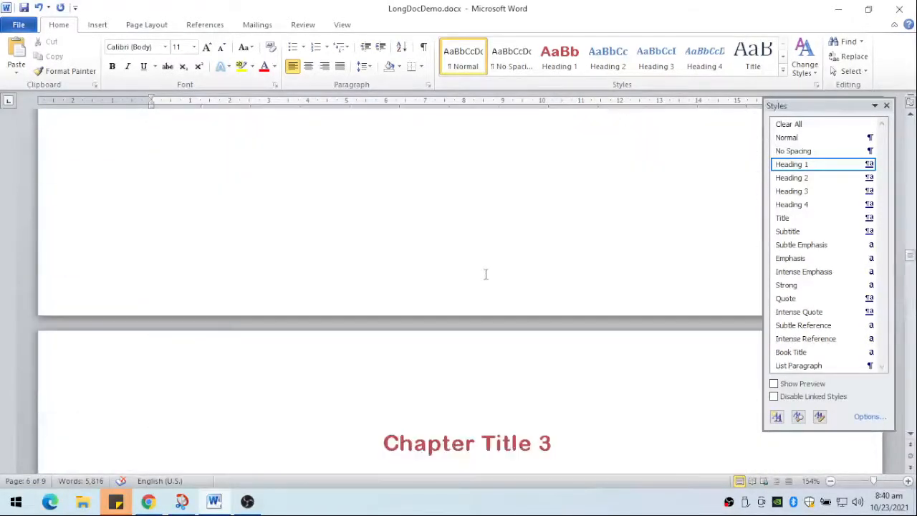
{"action": "scroll", "coordinate": [484, 275], "scroll_direction": "up", "scroll_amount": 15}
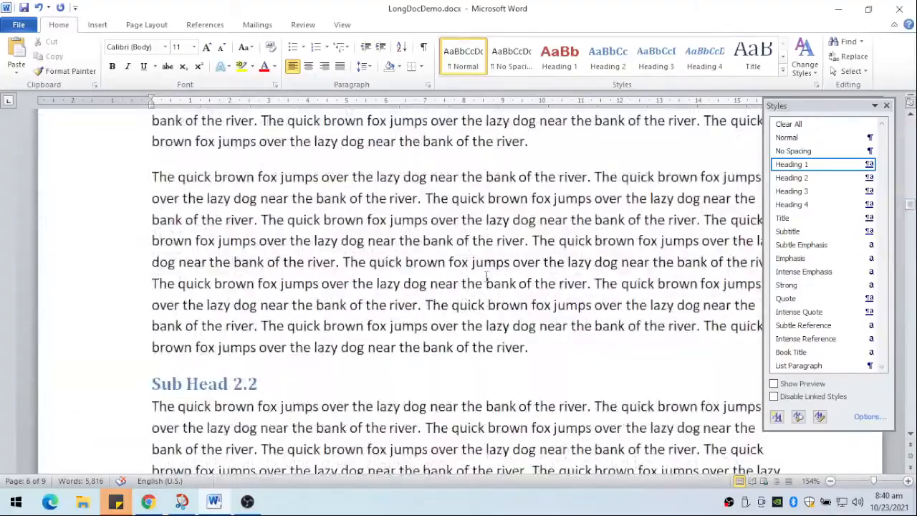
{"action": "scroll", "coordinate": [490, 269], "scroll_direction": "up", "scroll_amount": 20}
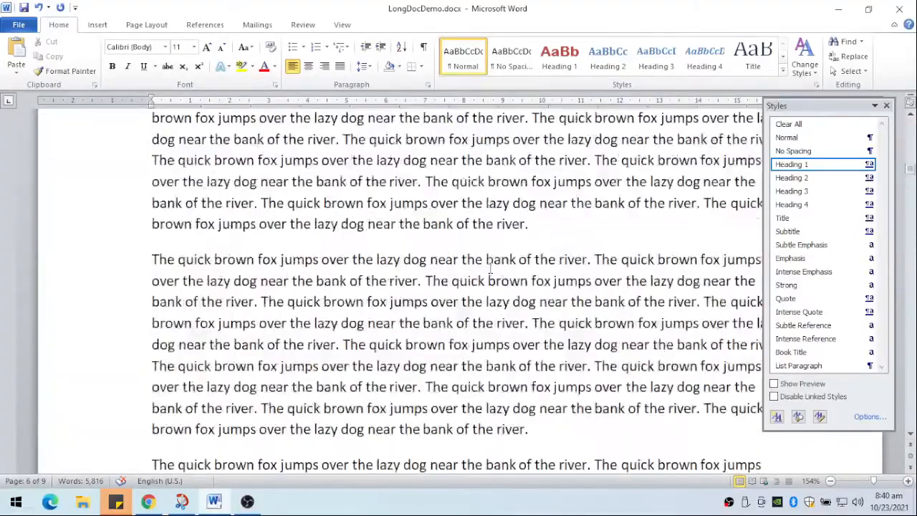
- Change the Heading 2 style's font colour to the darkest shade of the Text 2 blue theme colour
{"action": "scroll", "coordinate": [490, 268], "scroll_direction": "up", "scroll_amount": 5}
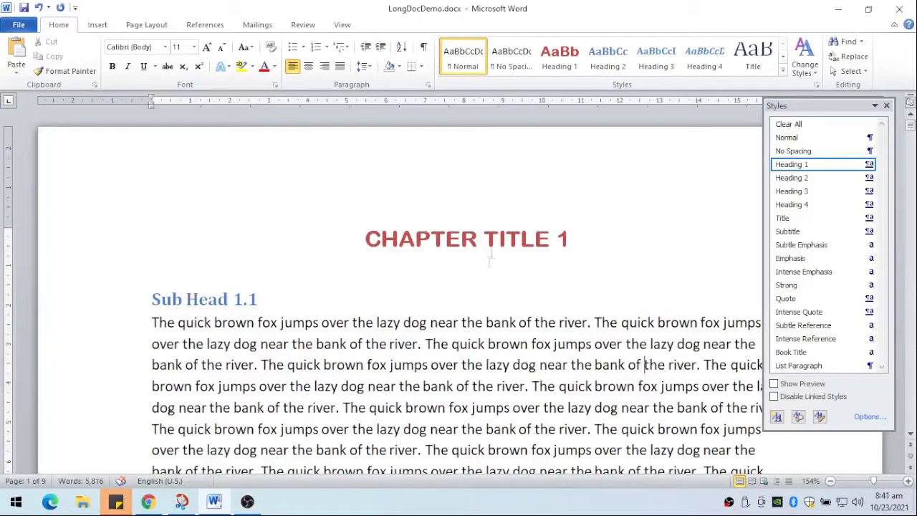
{"action": "right_click", "coordinate": [788, 179]}
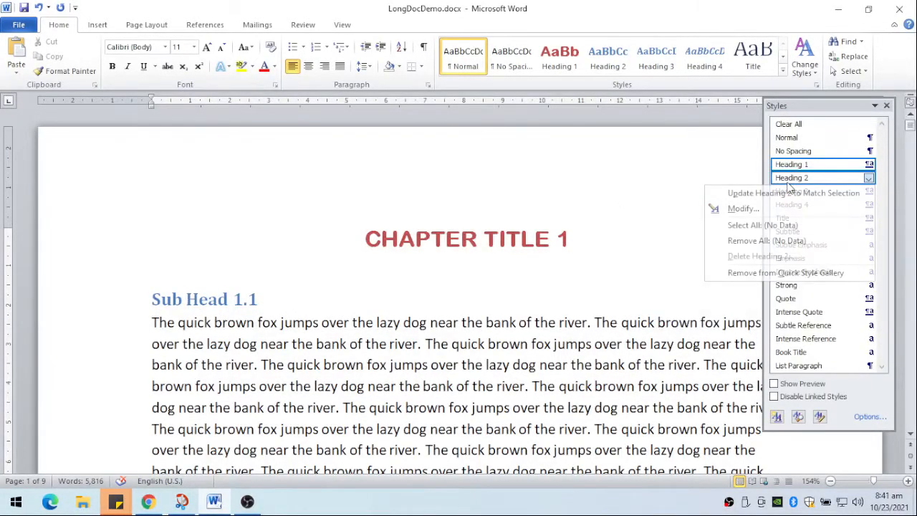
{"action": "left_click", "coordinate": [745, 209]}
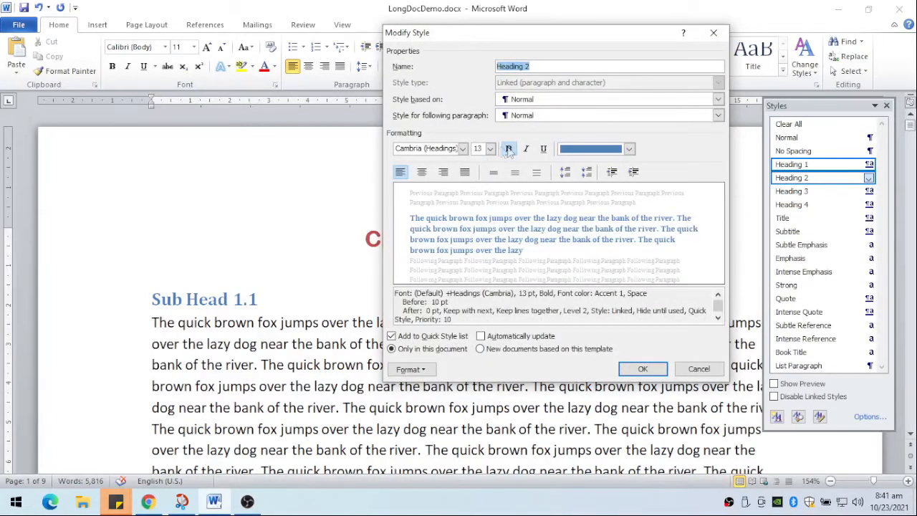
{"action": "left_click", "coordinate": [629, 149]}
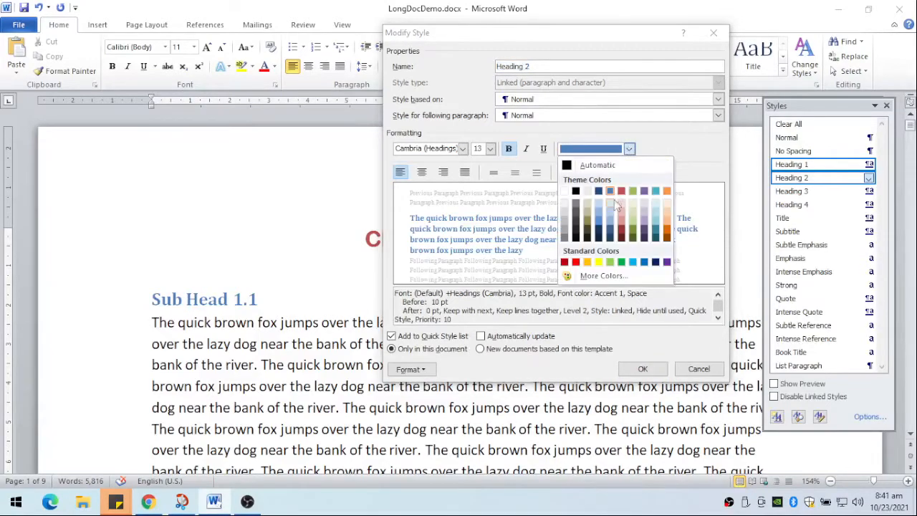
{"action": "left_click", "coordinate": [598, 237]}
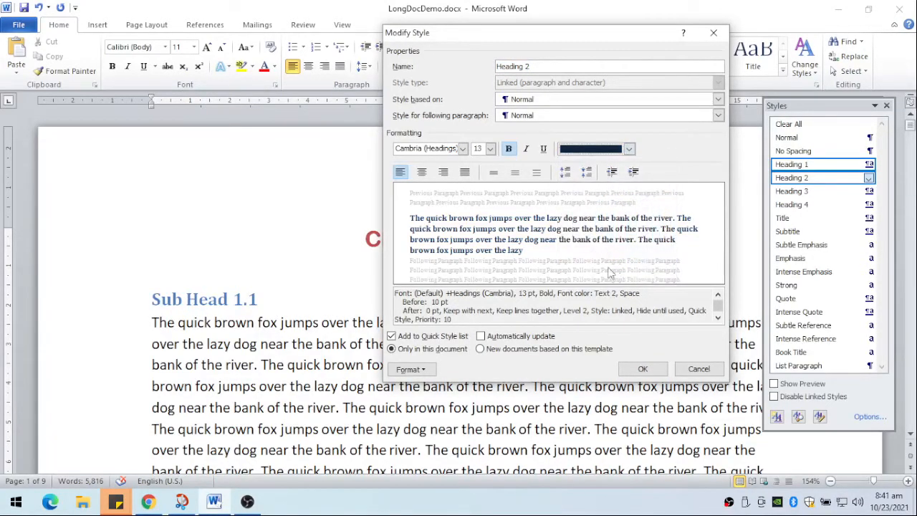
- Set the Heading 2 style's paragraph spacing after to 12 pt and apply the style changes to the document
{"action": "left_click", "coordinate": [429, 371]}
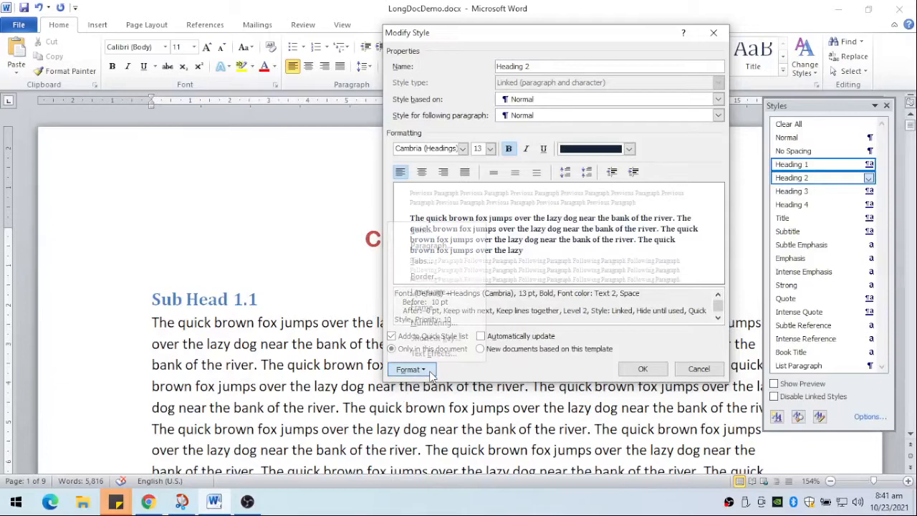
{"action": "left_click", "coordinate": [442, 247]}
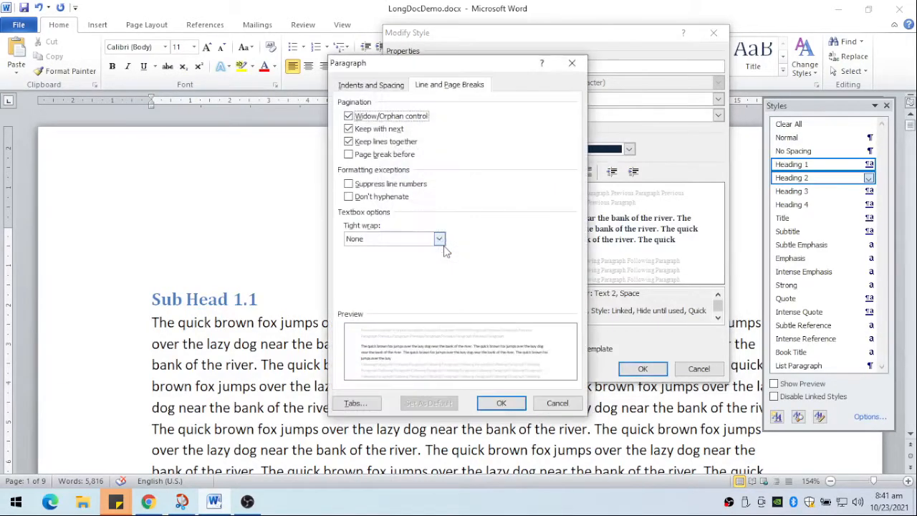
{"action": "left_click", "coordinate": [372, 85]}
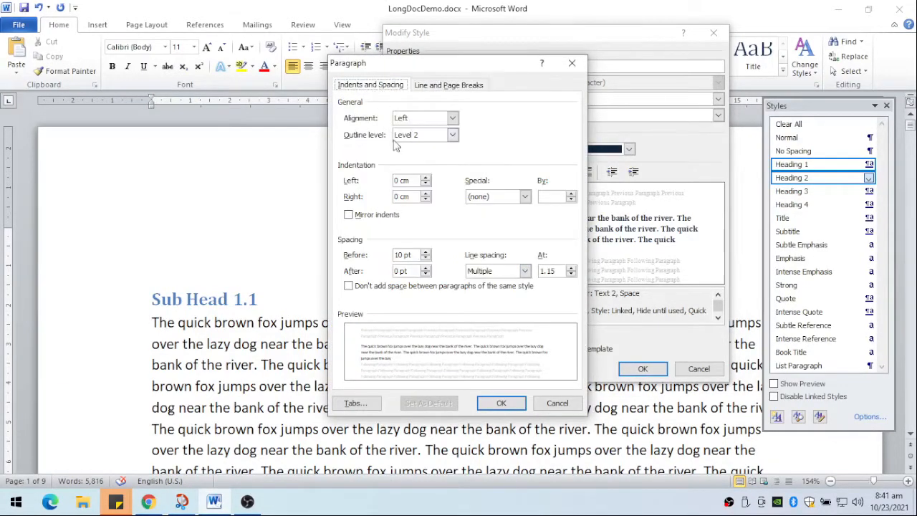
{"action": "left_click", "coordinate": [426, 268]}
{"action": "left_click", "coordinate": [426, 268]}
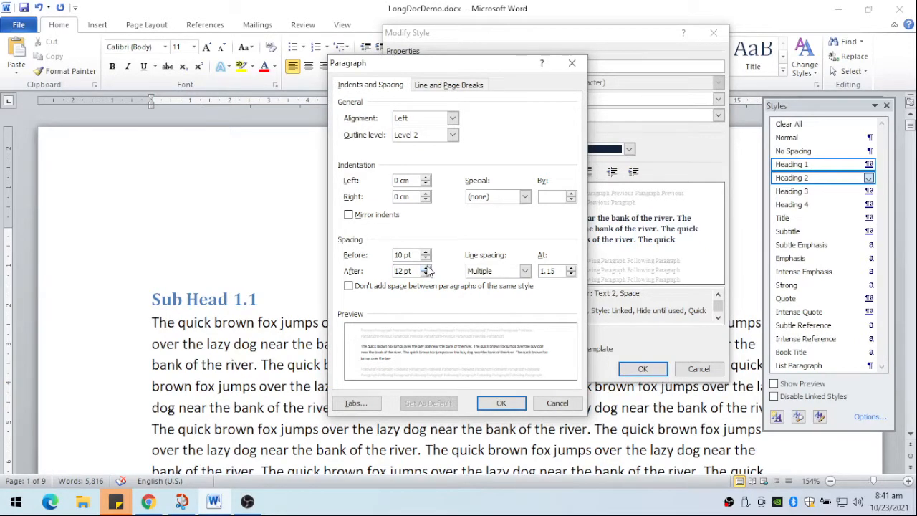
{"action": "left_click", "coordinate": [502, 403]}
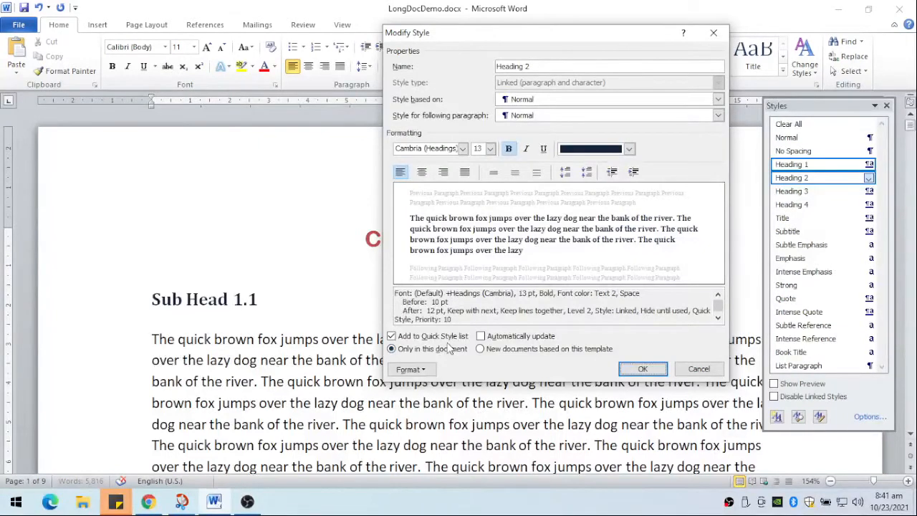
{"action": "left_click", "coordinate": [642, 369]}
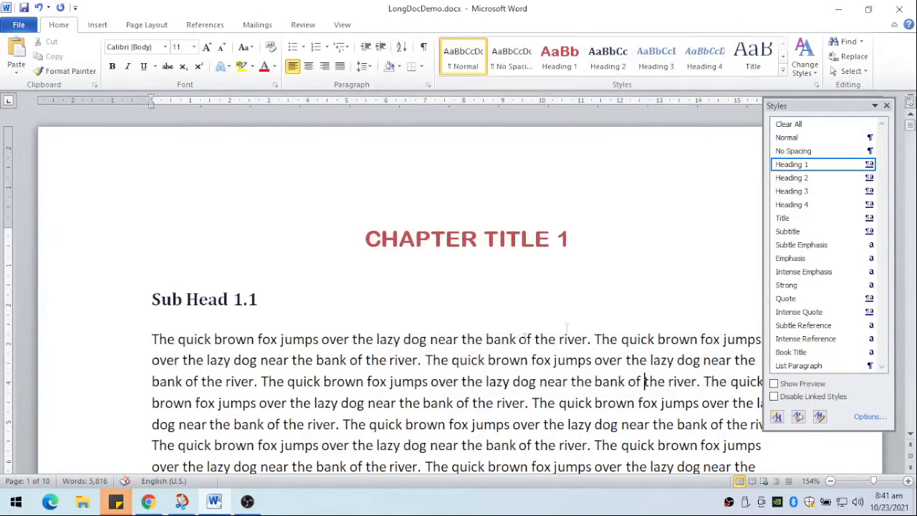
- Modify the Heading 3 style so that its paragraph spacing after is 6 pt
{"action": "left_click", "coordinate": [801, 192]}
{"action": "right_click", "coordinate": [805, 193]}
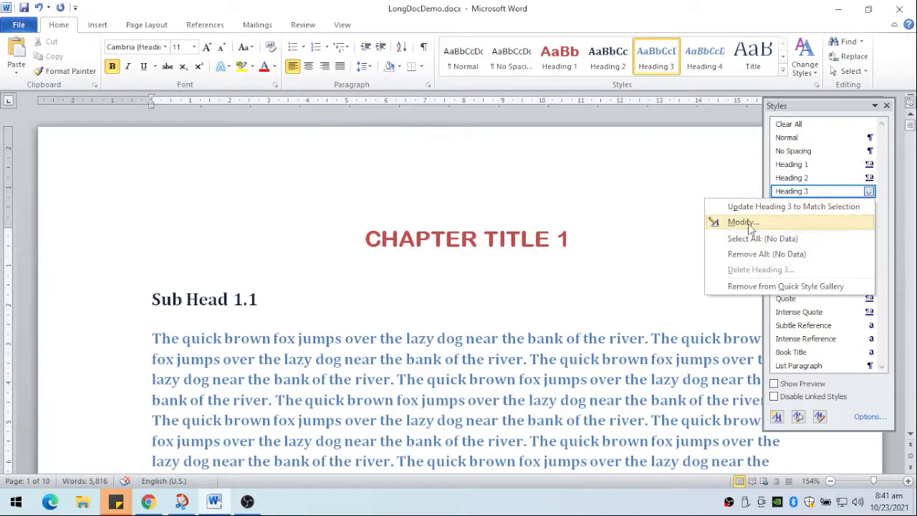
{"action": "left_click", "coordinate": [750, 222]}
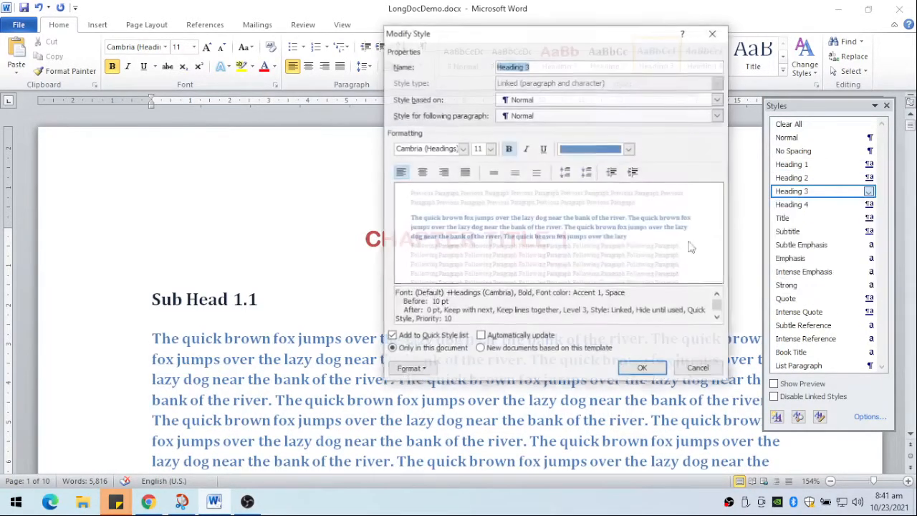
{"action": "left_click", "coordinate": [419, 377]}
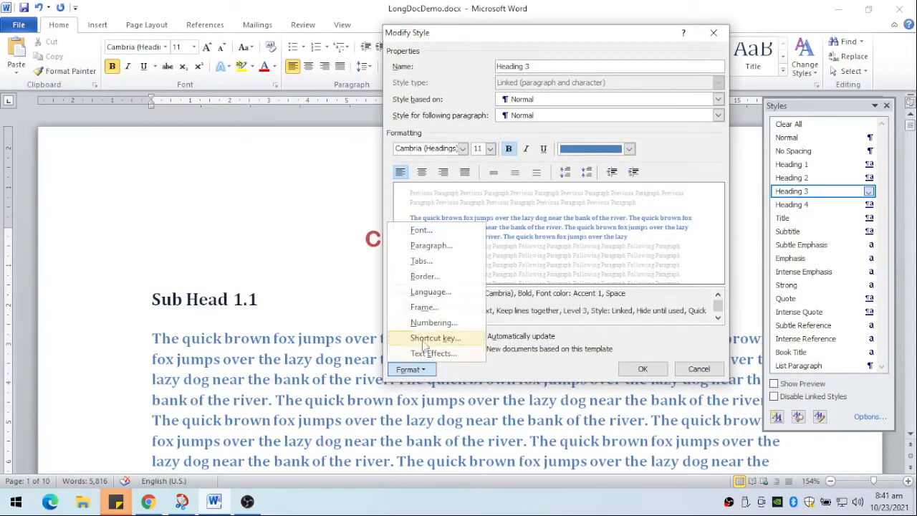
{"action": "left_click", "coordinate": [437, 246]}
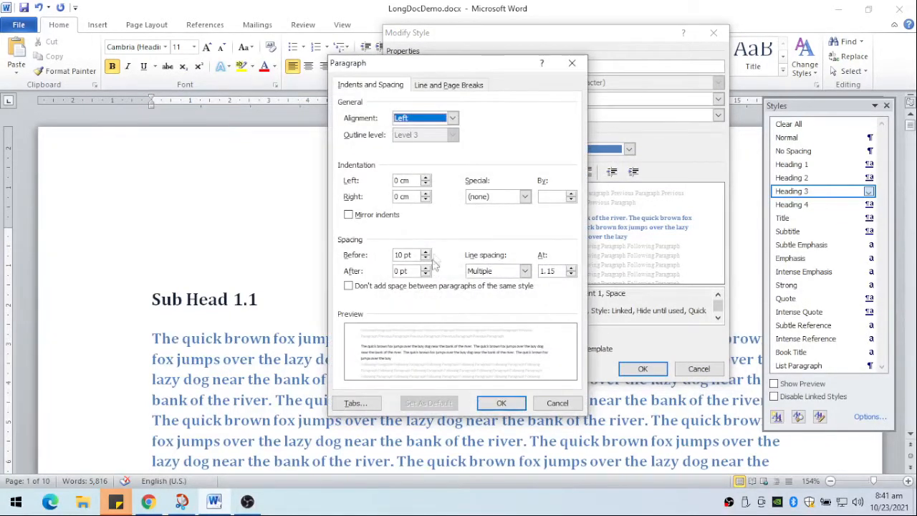
{"action": "left_click", "coordinate": [426, 268]}
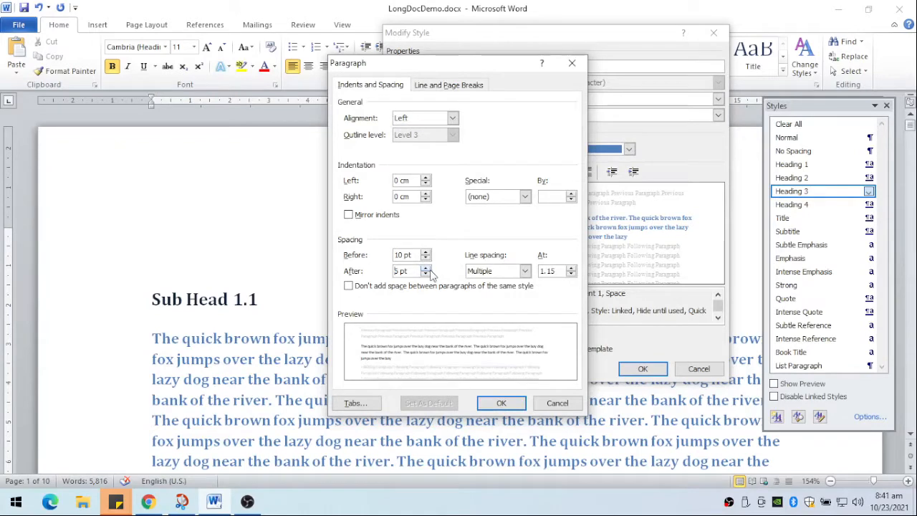
{"action": "left_click", "coordinate": [502, 403]}
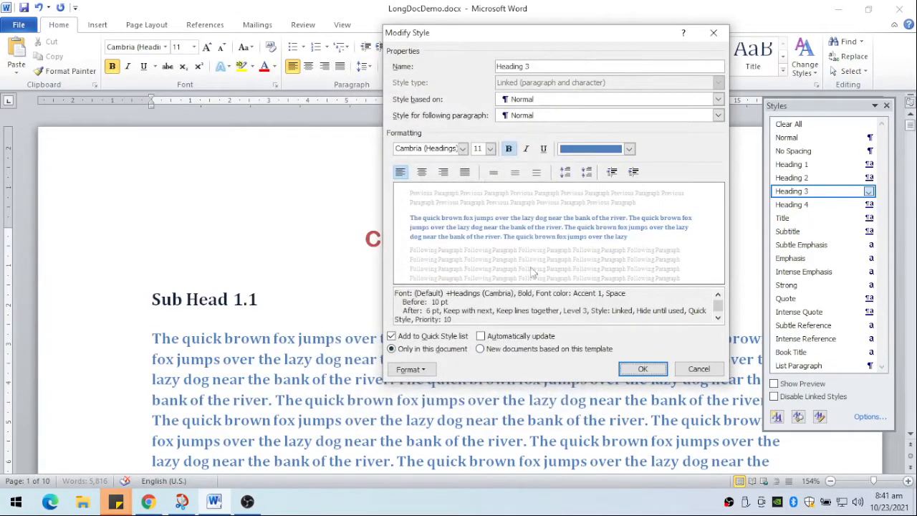
{"action": "left_click", "coordinate": [642, 369]}
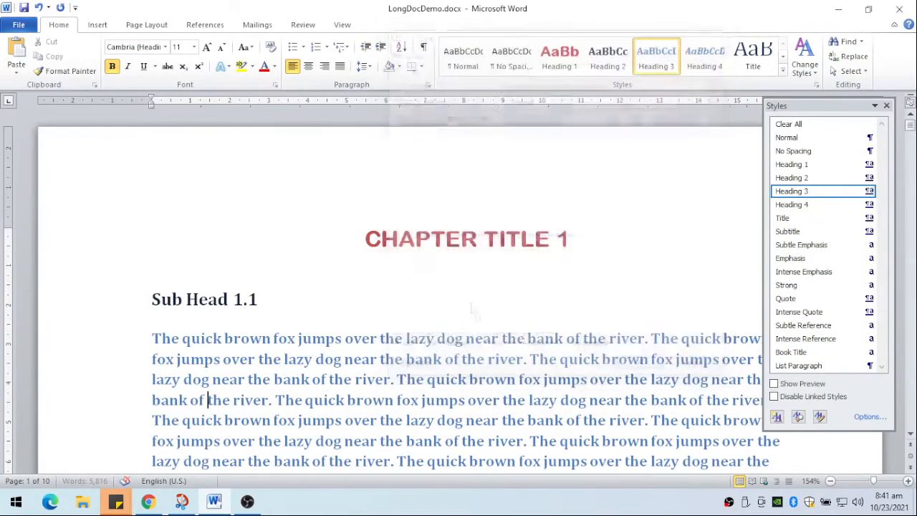
- Change the Heading 3 style's font colour to the darkest shade of the Accent 6 orange theme colour
{"action": "scroll", "coordinate": [469, 310], "scroll_direction": "down", "scroll_amount": 7}
{"action": "scroll", "coordinate": [469, 310], "scroll_direction": "up", "scroll_amount": 5}
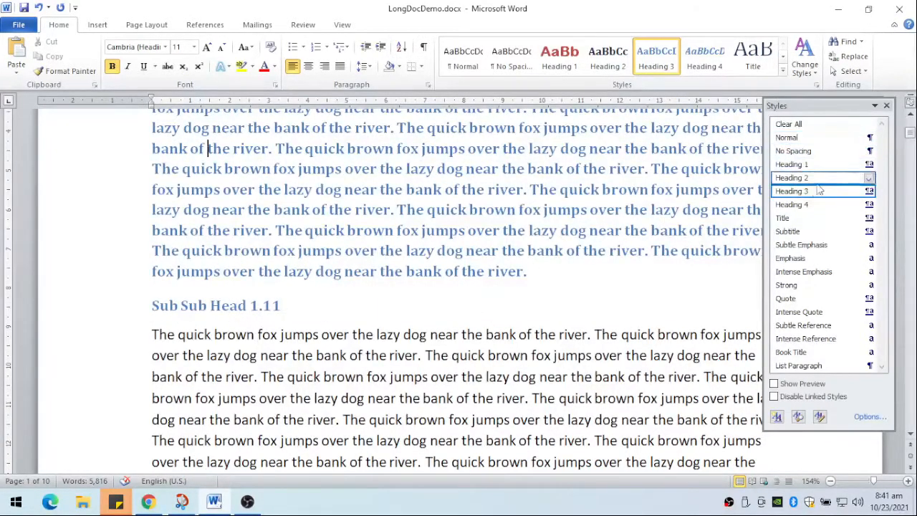
{"action": "right_click", "coordinate": [802, 198]}
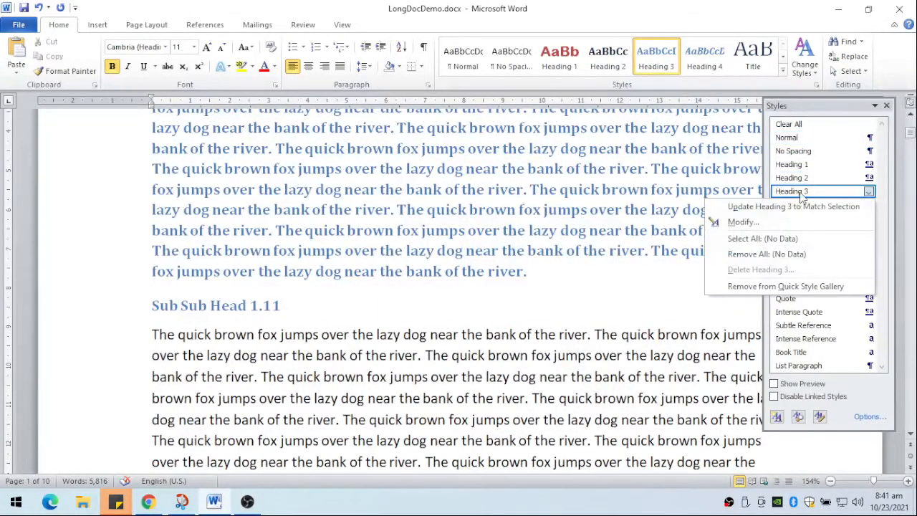
{"action": "left_click", "coordinate": [742, 223]}
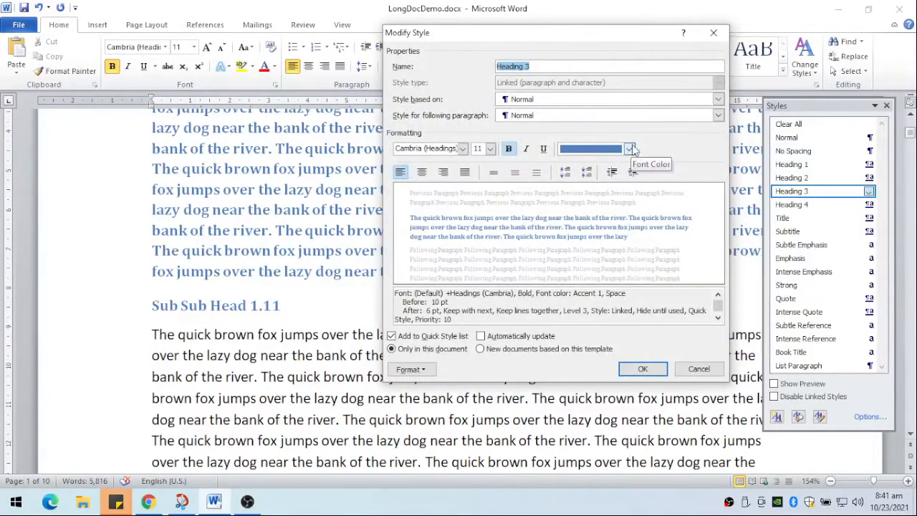
{"action": "left_click", "coordinate": [630, 149]}
{"action": "left_click", "coordinate": [629, 149]}
{"action": "left_click", "coordinate": [630, 150]}
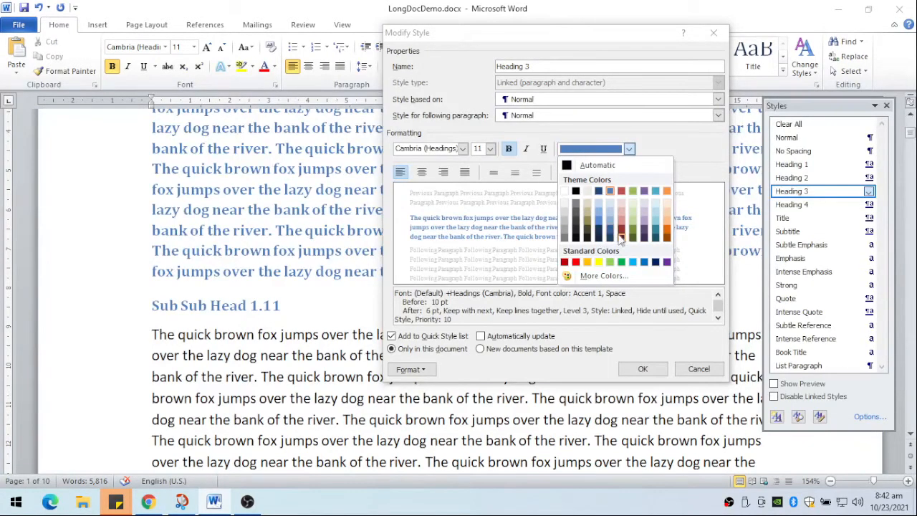
{"action": "left_click", "coordinate": [667, 239]}
{"action": "left_click", "coordinate": [642, 369]}
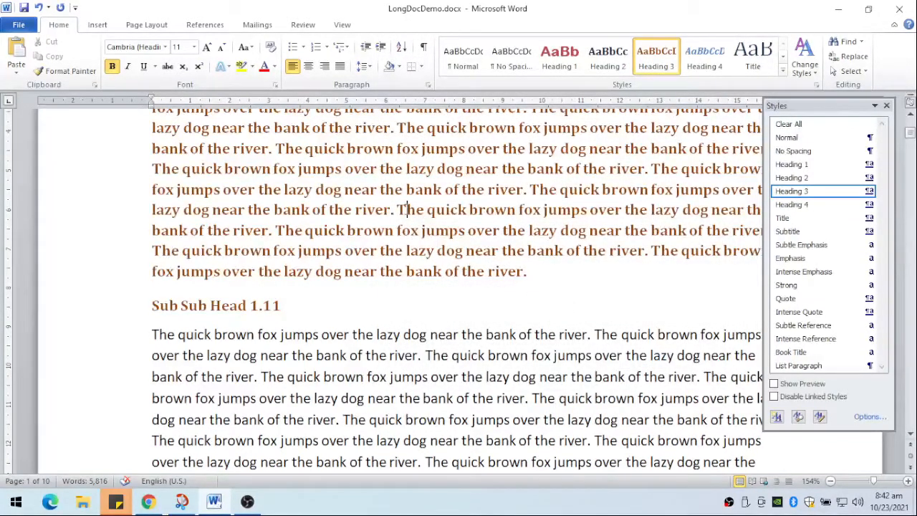
- Restore the Normal style on the body paragraph under Sub Head 1.1
{"action": "left_click", "coordinate": [484, 71]}
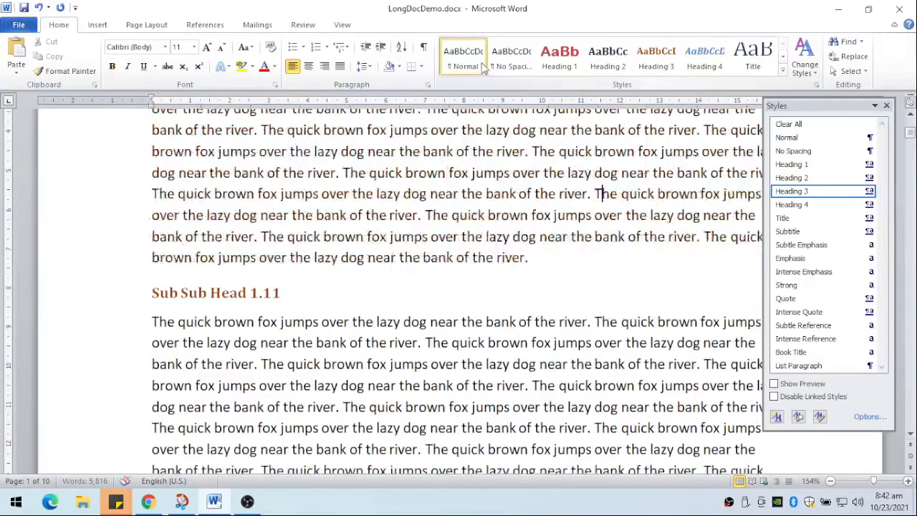
{"action": "scroll", "coordinate": [405, 276], "scroll_direction": "up", "scroll_amount": 2}
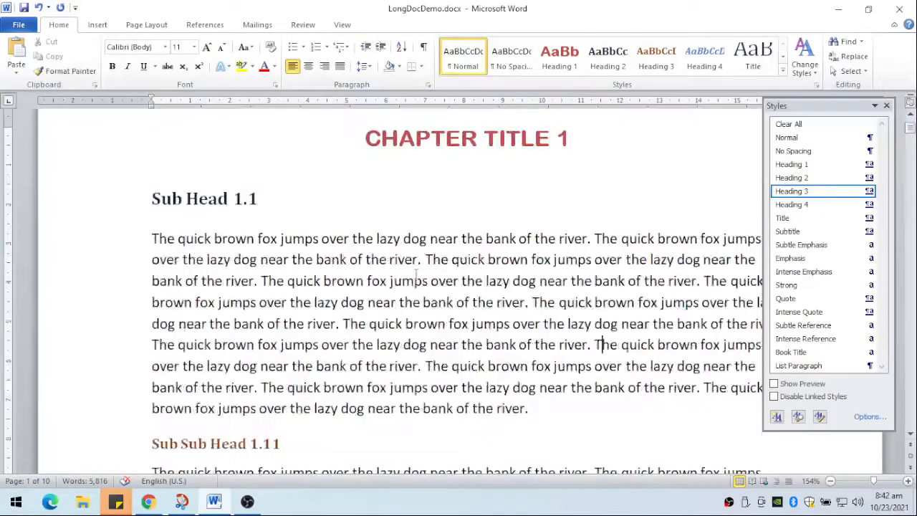
{"action": "scroll", "coordinate": [417, 274], "scroll_direction": "down", "scroll_amount": 1}
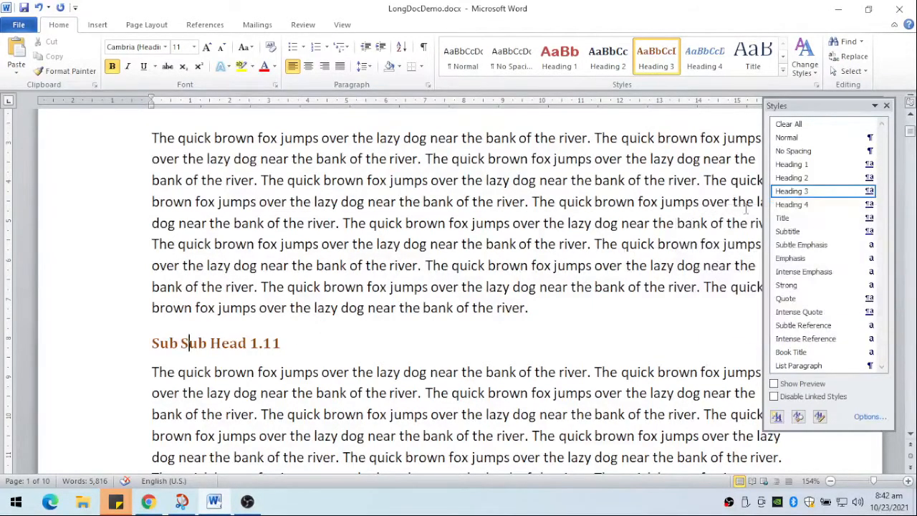
- Review the Heading 3 style's settings and check the formatted headings at the start of chapter 1
{"action": "left_click", "coordinate": [868, 191]}
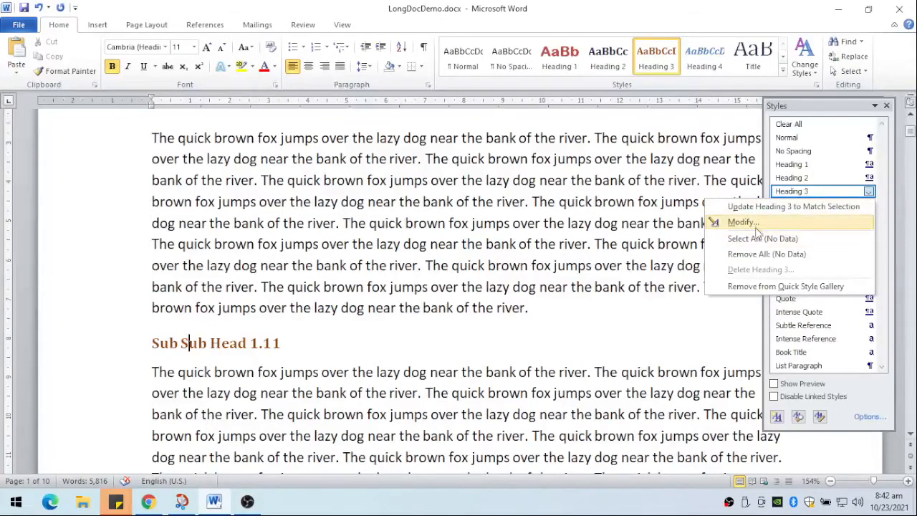
{"action": "left_click", "coordinate": [756, 228]}
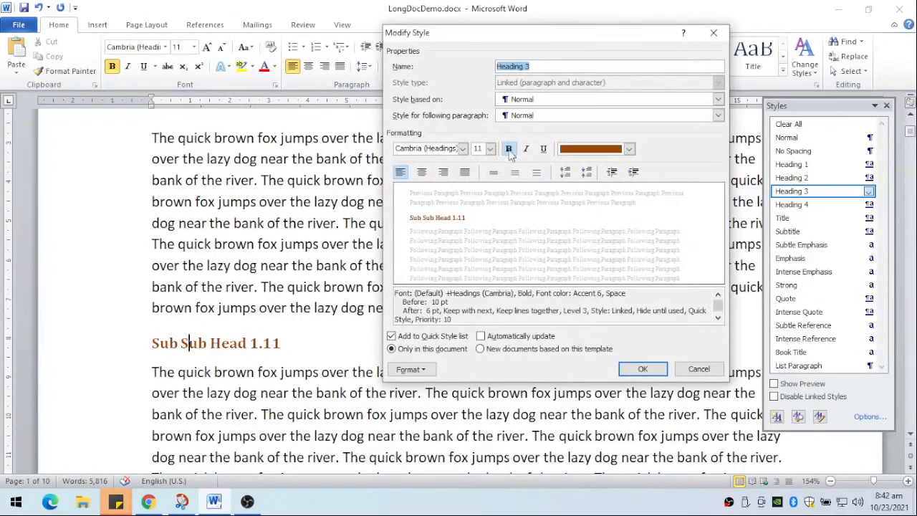
{"action": "left_click", "coordinate": [643, 368]}
{"action": "scroll", "coordinate": [640, 337], "scroll_direction": "up", "scroll_amount": 3}
{"action": "scroll", "coordinate": [619, 304], "scroll_direction": "down", "scroll_amount": 2}
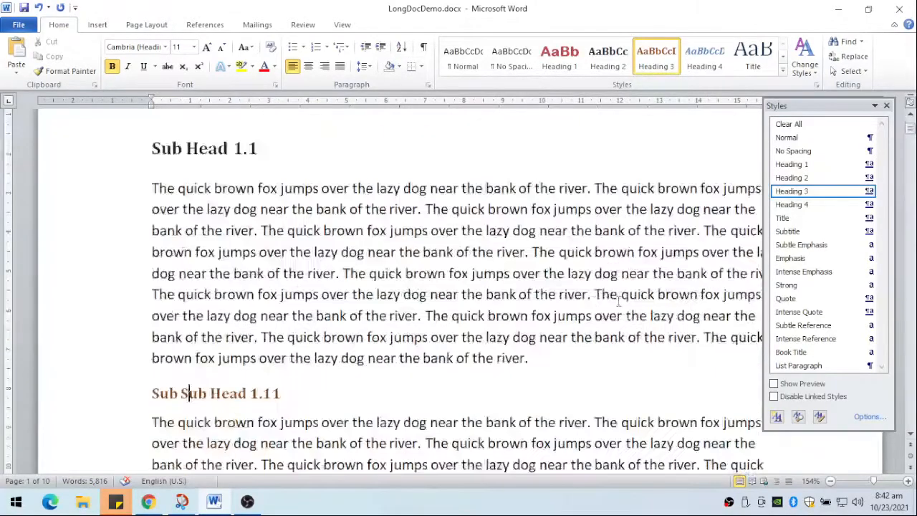
{"action": "scroll", "coordinate": [502, 306], "scroll_direction": "up", "scroll_amount": 2}
- Create a new paragraph style named MyParagraph with justified alignment, based on the body paragraph under Sub Head 1.1
{"action": "left_click", "coordinate": [442, 312]}
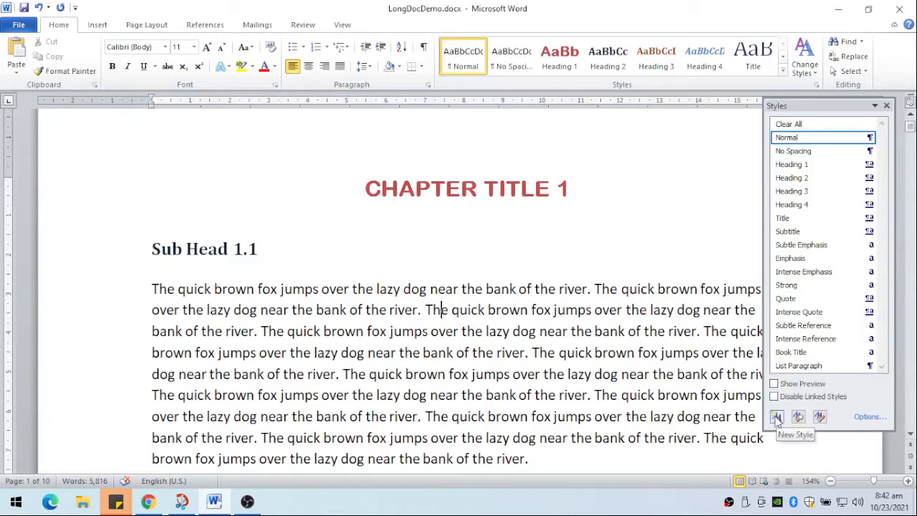
{"action": "left_click", "coordinate": [777, 417]}
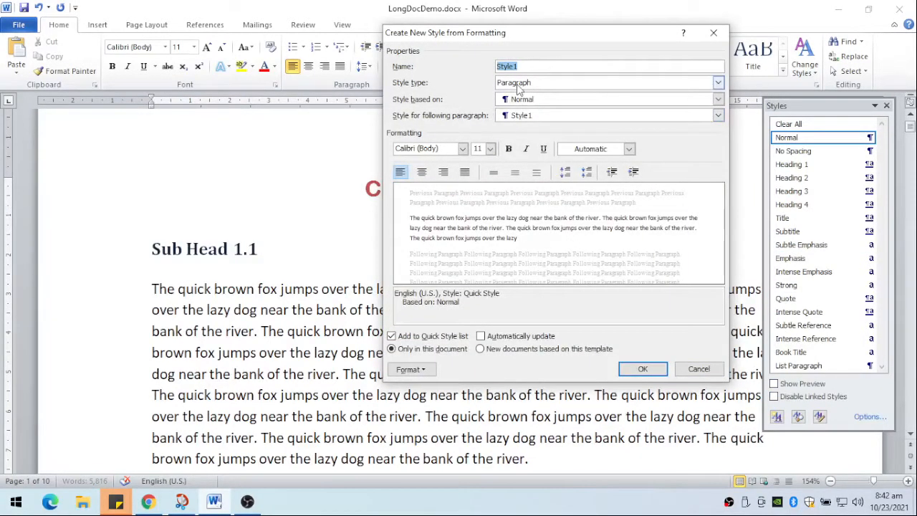
{"action": "type", "text": "MyParagraph"}
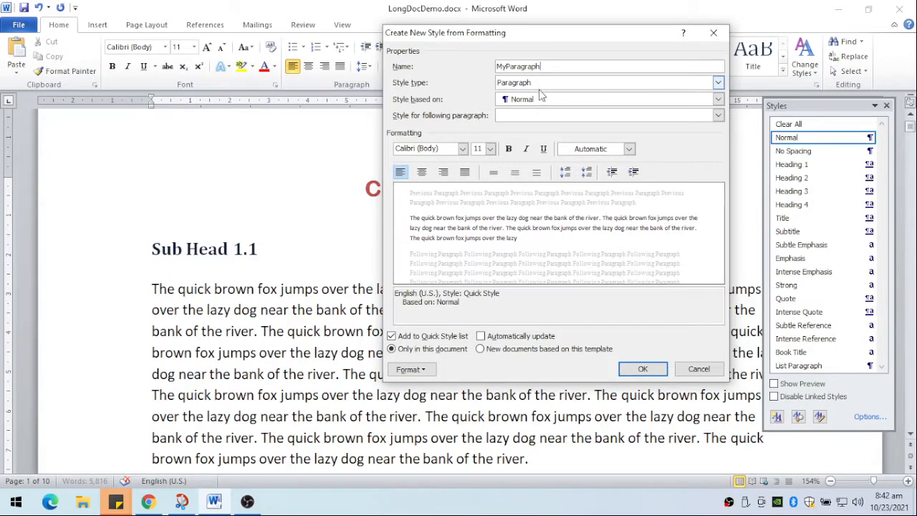
{"action": "left_click", "coordinate": [465, 173]}
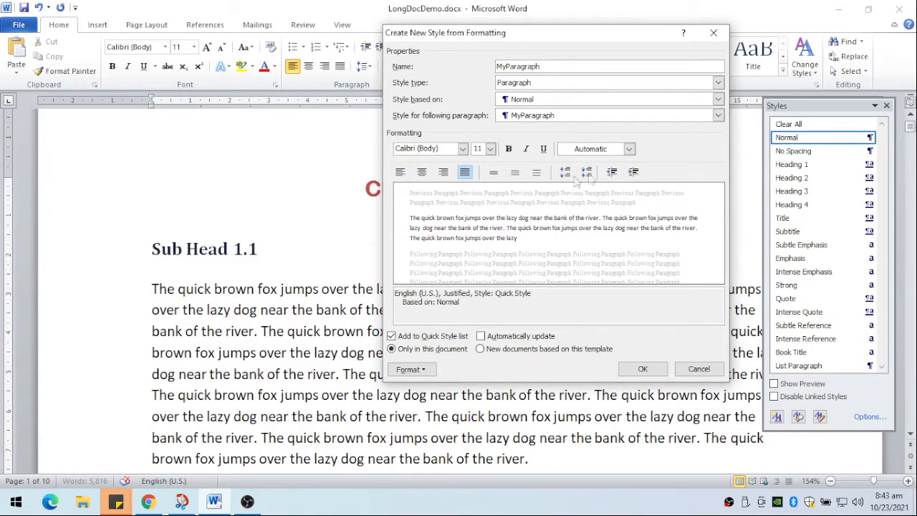
- Give the MyParagraph style a first-line indent of 1.27 cm in its paragraph settings
{"action": "left_click", "coordinate": [411, 369]}
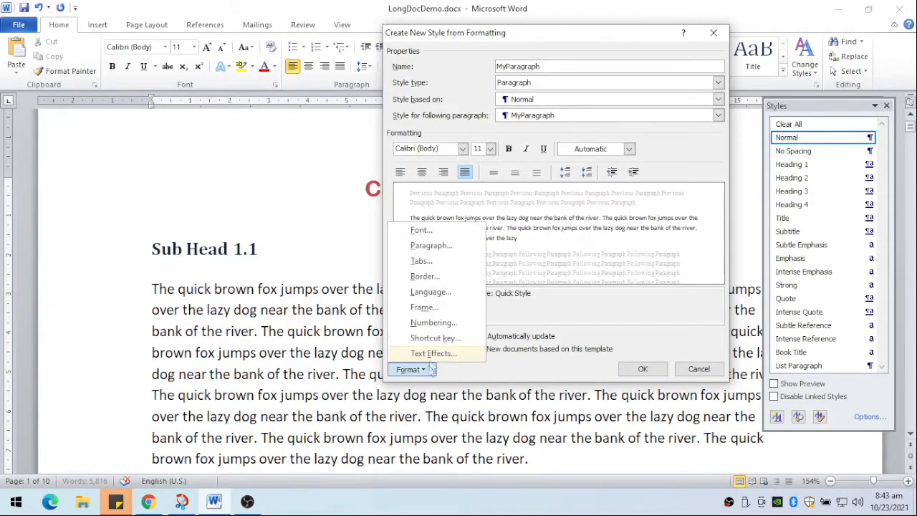
{"action": "left_click", "coordinate": [432, 245]}
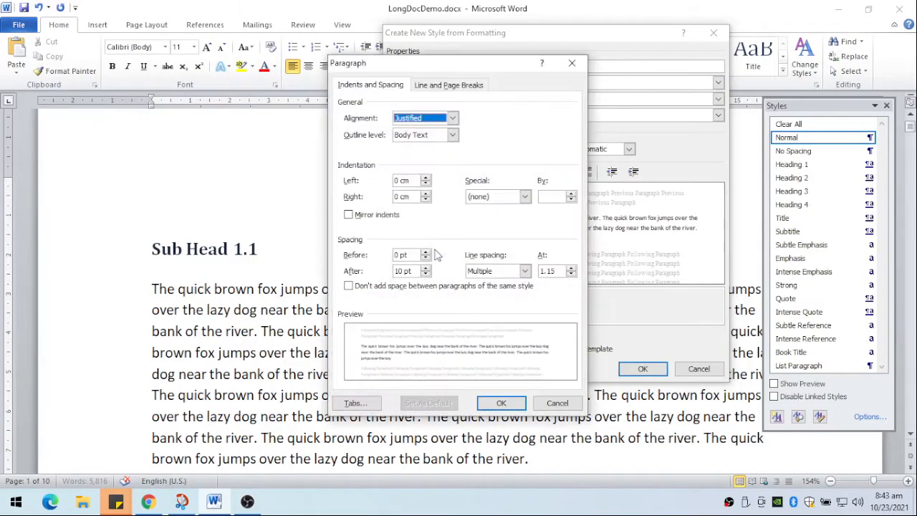
{"action": "left_click", "coordinate": [525, 272]}
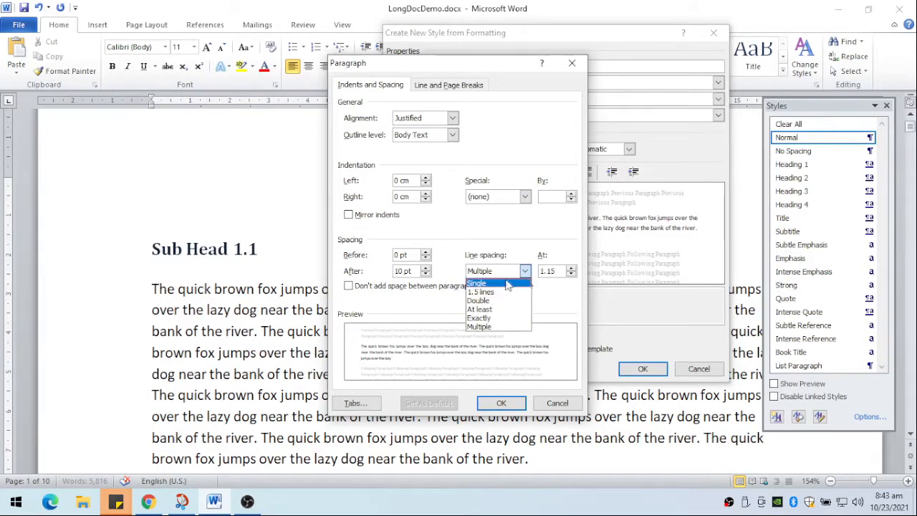
{"action": "left_click", "coordinate": [524, 196]}
{"action": "left_click", "coordinate": [524, 196]}
{"action": "left_click", "coordinate": [504, 216]}
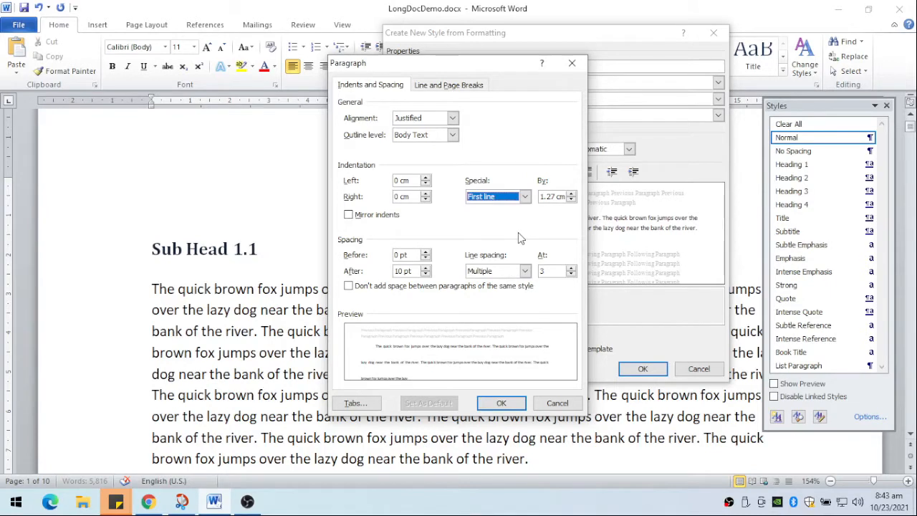
- Set the MyParagraph style's line spacing to Double and save the new style
{"action": "left_click", "coordinate": [525, 272]}
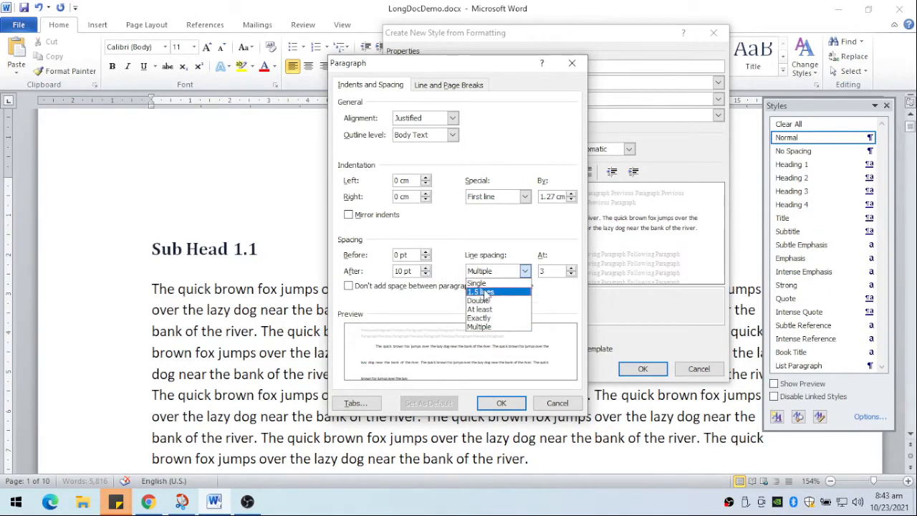
{"action": "left_click", "coordinate": [479, 301]}
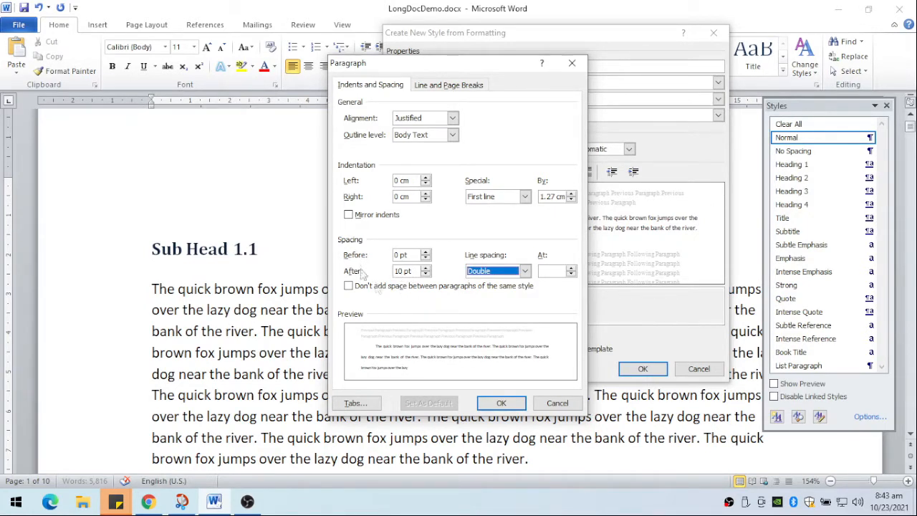
{"action": "left_click", "coordinate": [502, 404]}
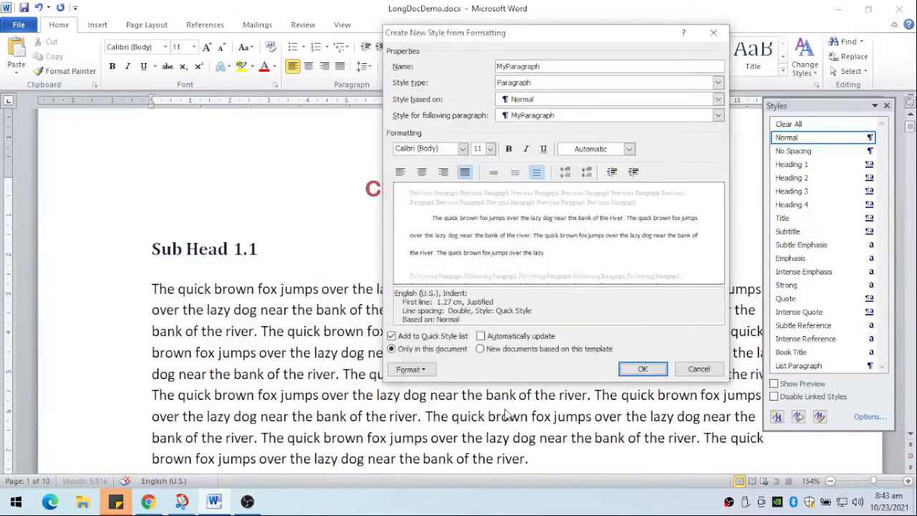
{"action": "left_click", "coordinate": [642, 369]}
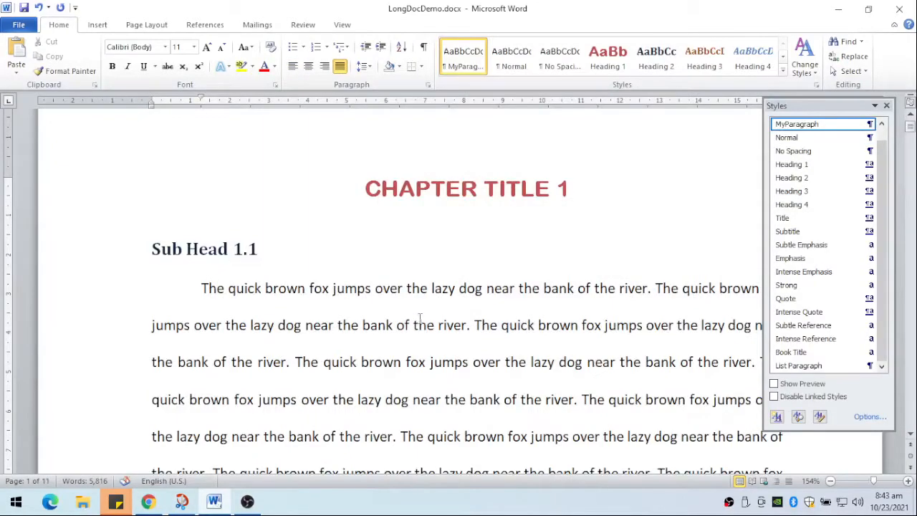
- Apply the MyParagraph style to the body paragraphs under Sub Sub Head 1.11 and Sub Head 1.2
{"action": "scroll", "coordinate": [421, 319], "scroll_direction": "down", "scroll_amount": 1}
{"action": "scroll", "coordinate": [421, 319], "scroll_direction": "down", "scroll_amount": 10}
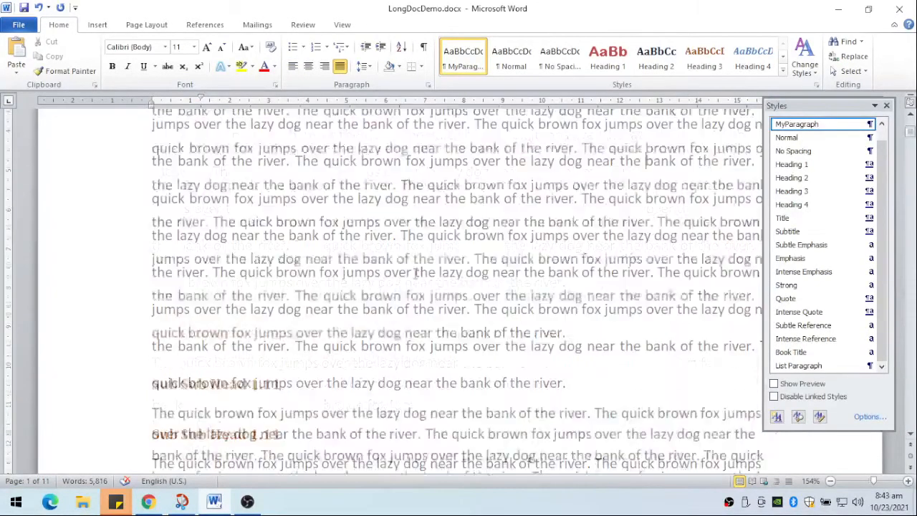
{"action": "left_click", "coordinate": [413, 282]}
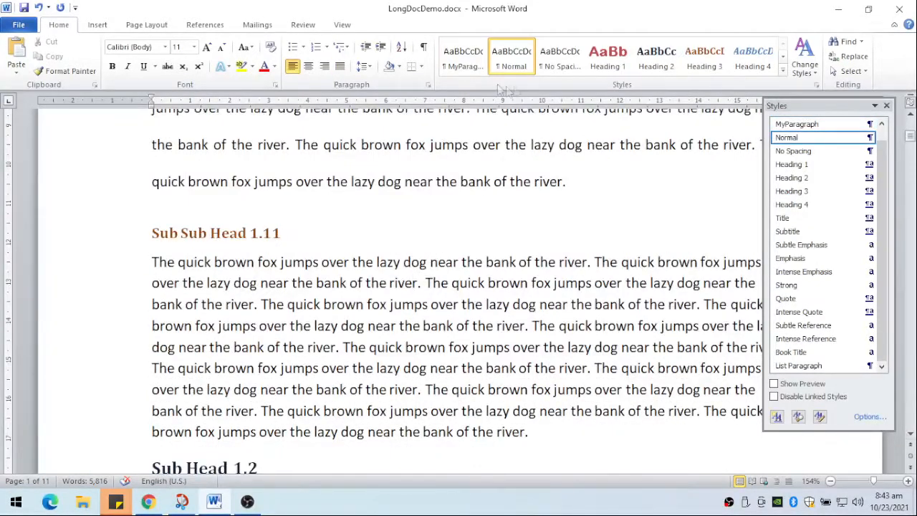
{"action": "left_click", "coordinate": [473, 72]}
{"action": "scroll", "coordinate": [496, 261], "scroll_direction": "down", "scroll_amount": 8}
{"action": "scroll", "coordinate": [496, 260], "scroll_direction": "down", "scroll_amount": 6}
{"action": "left_click", "coordinate": [421, 241]}
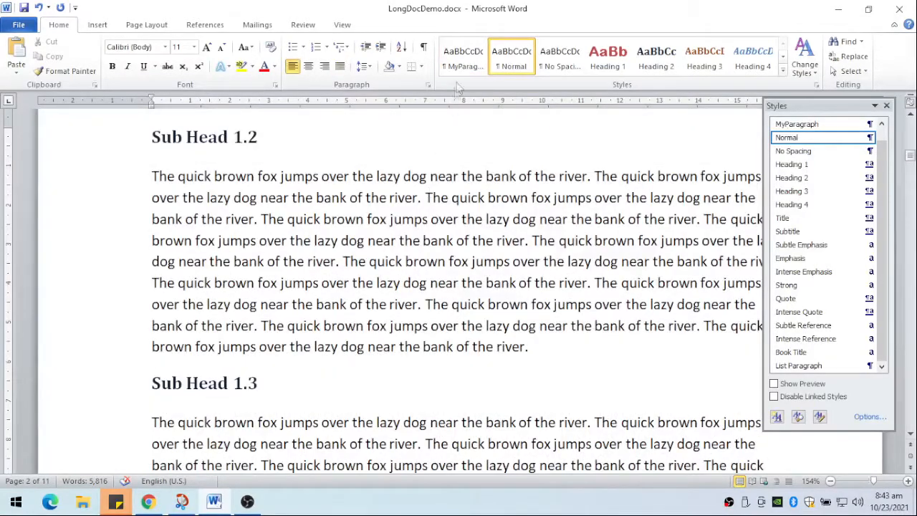
{"action": "left_click", "coordinate": [463, 66]}
- Apply the MyParagraph style to the body paragraphs under Sub Head 1.3 and Sub Sub Head 1.31
{"action": "scroll", "coordinate": [442, 385], "scroll_direction": "down", "scroll_amount": 5}
{"action": "left_click", "coordinate": [414, 385]}
{"action": "left_click", "coordinate": [463, 58]}
{"action": "scroll", "coordinate": [423, 290], "scroll_direction": "down", "scroll_amount": 10}
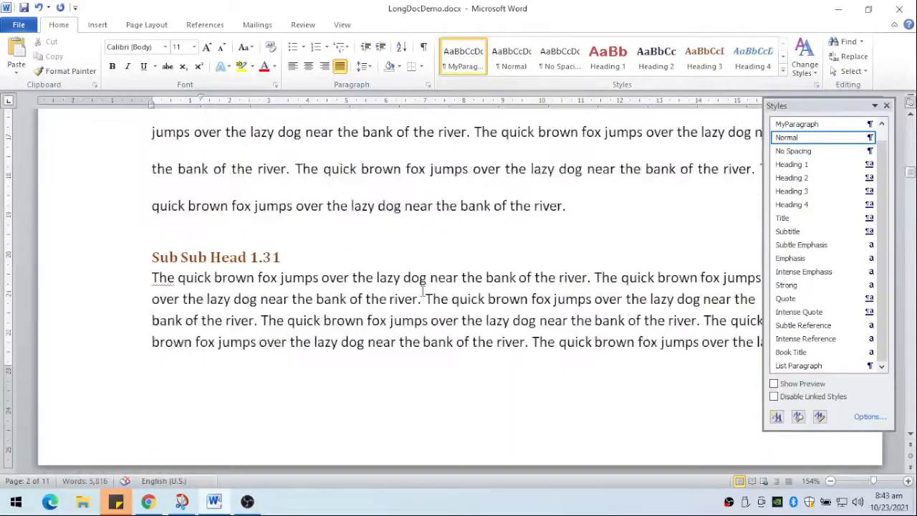
{"action": "left_click", "coordinate": [413, 301]}
{"action": "left_click", "coordinate": [463, 57]}
{"action": "scroll", "coordinate": [494, 280], "scroll_direction": "down", "scroll_amount": 6}
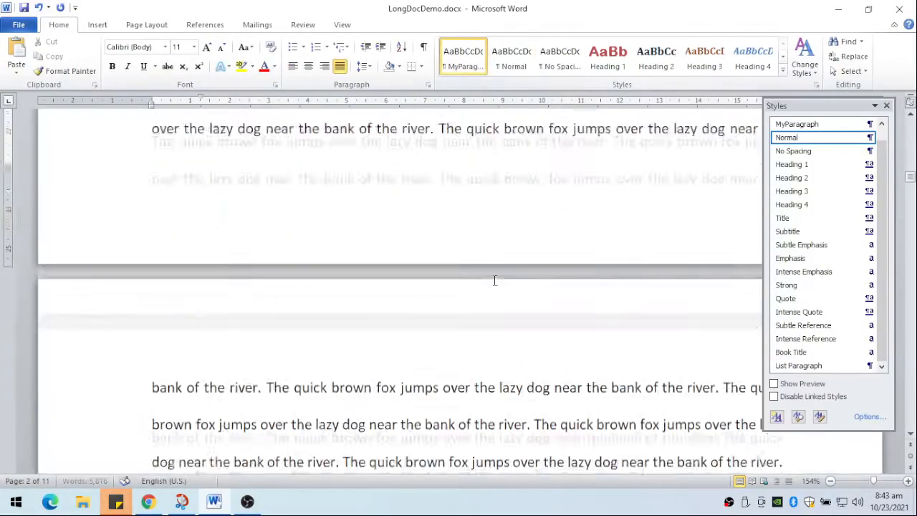
{"action": "scroll", "coordinate": [495, 280], "scroll_direction": "up", "scroll_amount": 5}
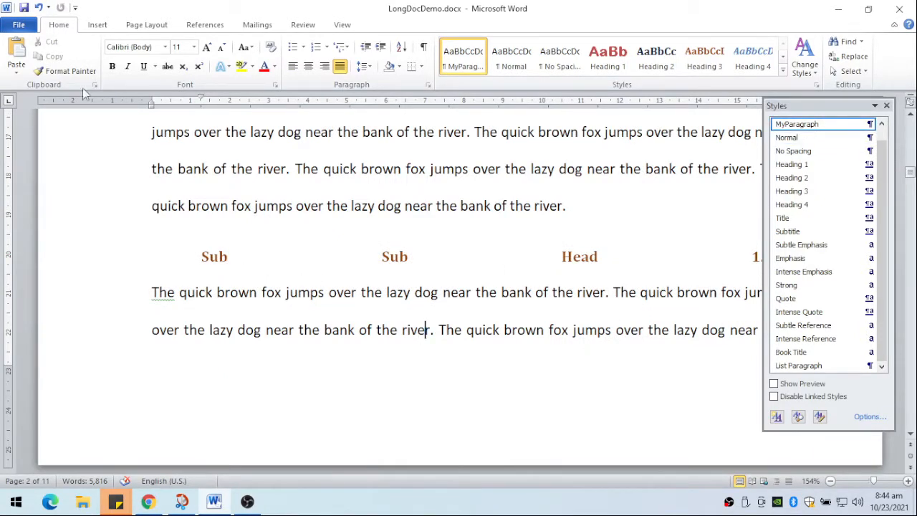
- Apply the MyParagraph style to the remaining Normal body paragraphs on page 3, at the end of chapter 1
{"action": "scroll", "coordinate": [204, 207], "scroll_direction": "down", "scroll_amount": 10}
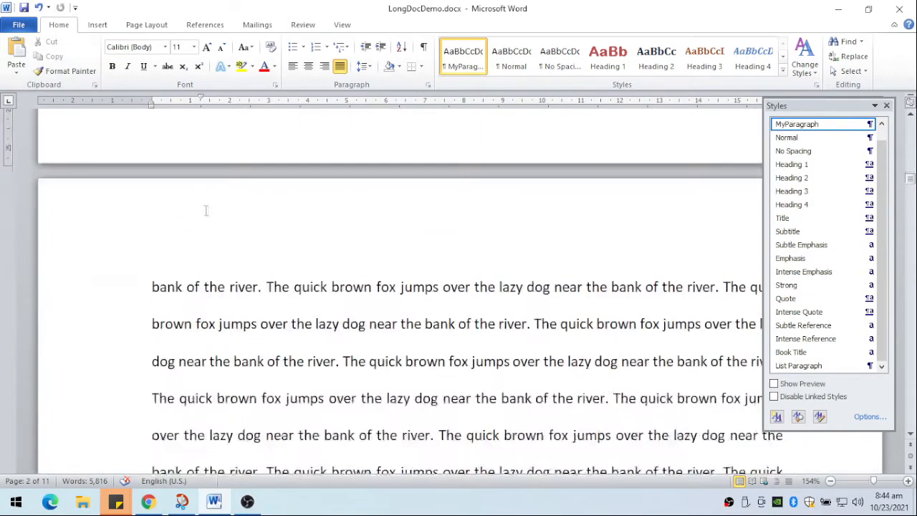
{"action": "left_click", "coordinate": [260, 221]}
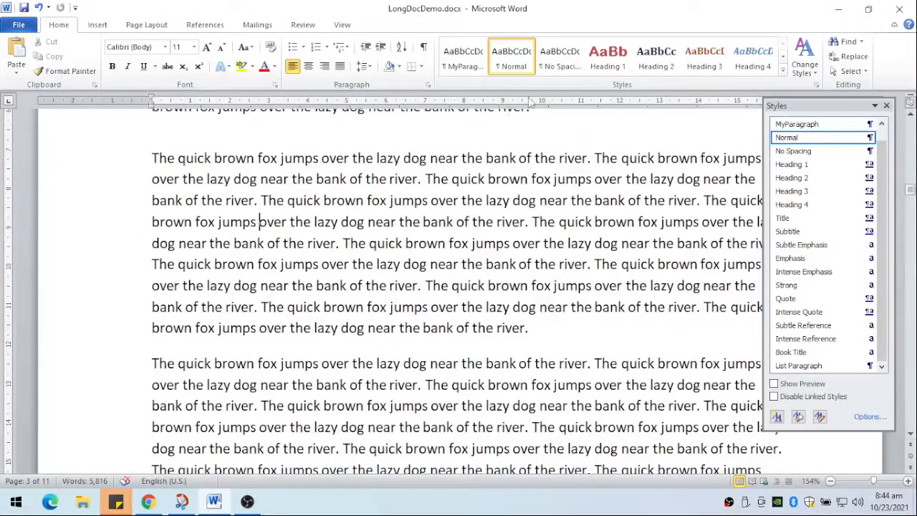
{"action": "left_click", "coordinate": [461, 63]}
{"action": "key", "text": "ctrl+z"}
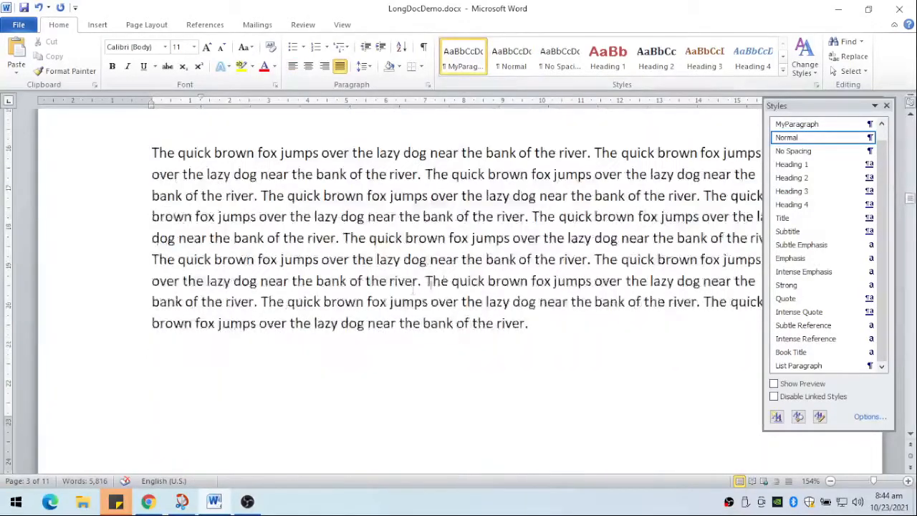
{"action": "left_click", "coordinate": [482, 58]}
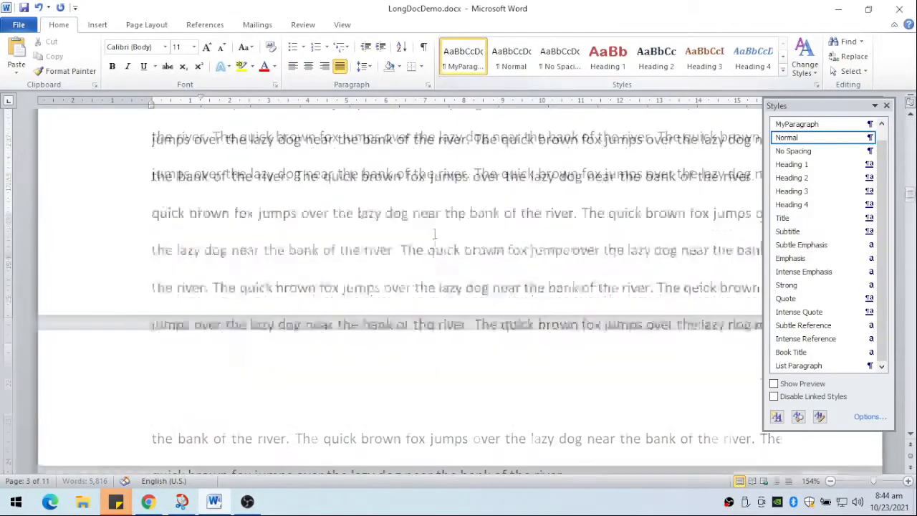
- Apply the MyParagraph style to the two body paragraphs under Sub Head 2.1 in chapter 2
{"action": "scroll", "coordinate": [434, 244], "scroll_direction": "down", "scroll_amount": 5}
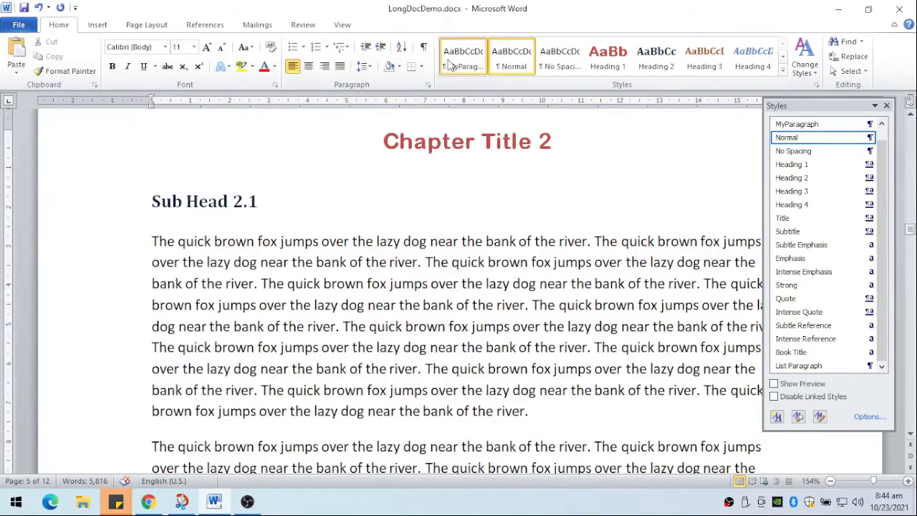
{"action": "left_click", "coordinate": [449, 66]}
{"action": "scroll", "coordinate": [404, 236], "scroll_direction": "down", "scroll_amount": 5}
{"action": "left_click", "coordinate": [415, 232]}
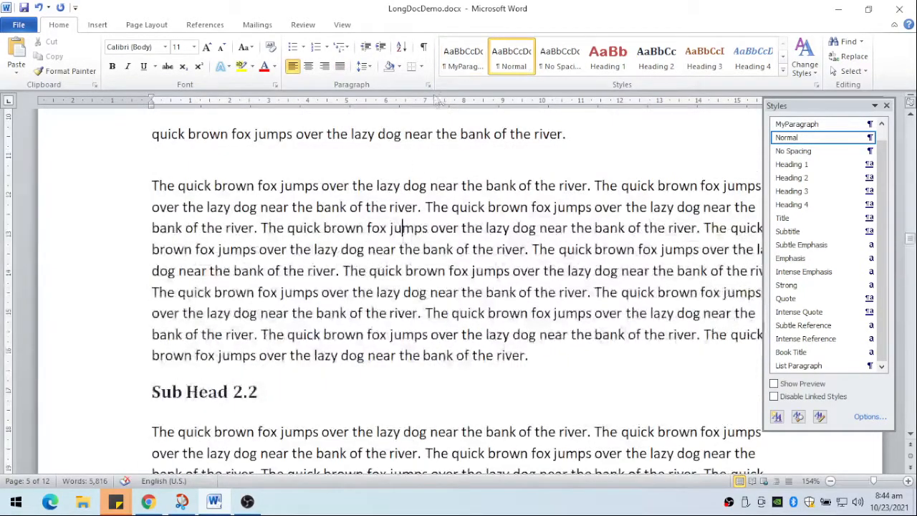
{"action": "left_click", "coordinate": [463, 57]}
- Apply the MyParagraph style to the body paragraphs under Sub Head 2.2
{"action": "scroll", "coordinate": [393, 226], "scroll_direction": "down", "scroll_amount": 8}
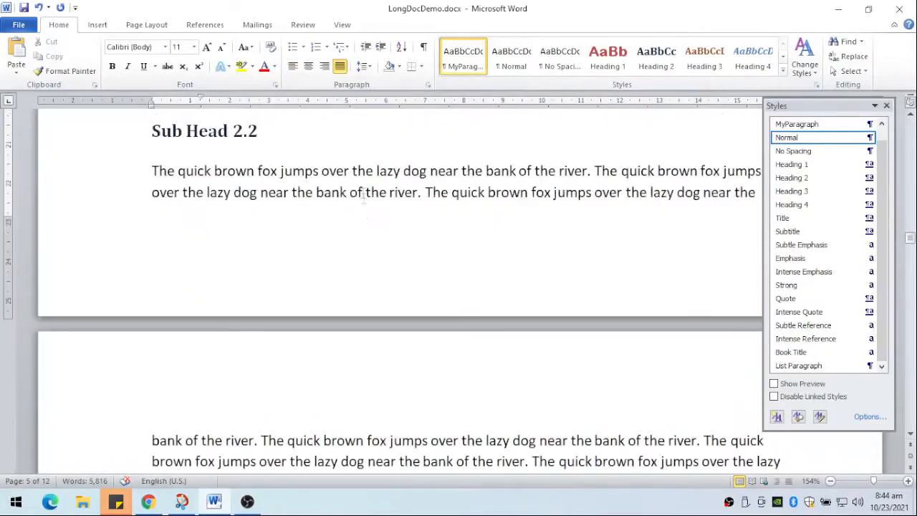
{"action": "left_click_drag", "start_coordinate": [353, 171], "coordinate": [362, 192]}
{"action": "left_click", "coordinate": [458, 61]}
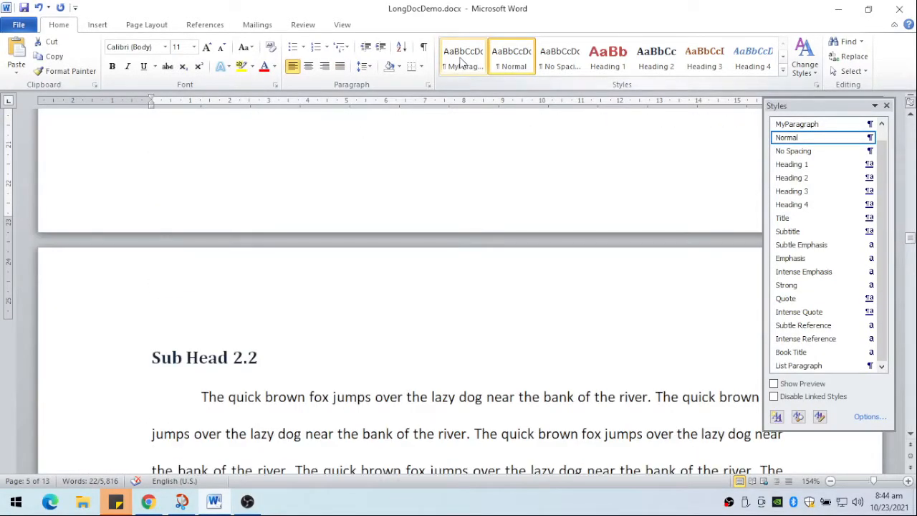
{"action": "scroll", "coordinate": [435, 262], "scroll_direction": "down", "scroll_amount": 5}
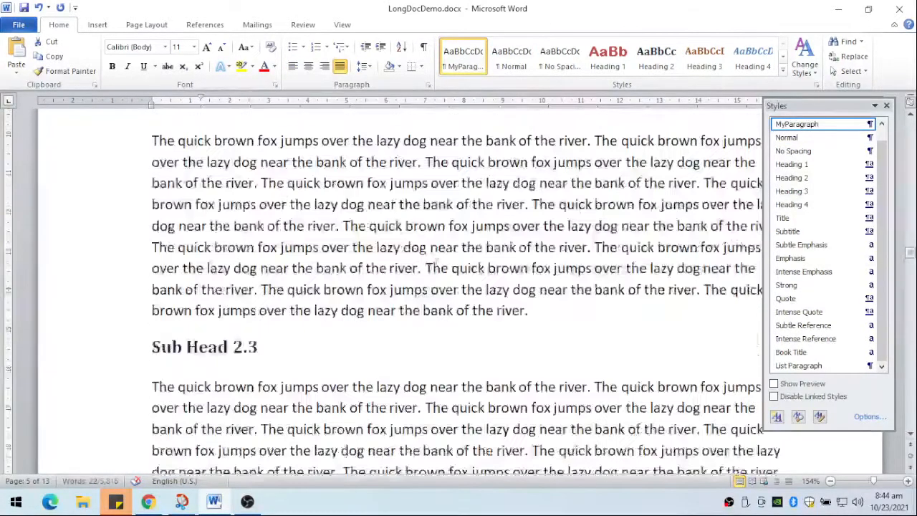
{"action": "left_click", "coordinate": [409, 245]}
{"action": "left_click", "coordinate": [466, 63]}
- Apply the MyParagraph style to each body paragraph under Sub Head 2.3 through the end of chapter 2
{"action": "scroll", "coordinate": [446, 227], "scroll_direction": "down", "scroll_amount": 7}
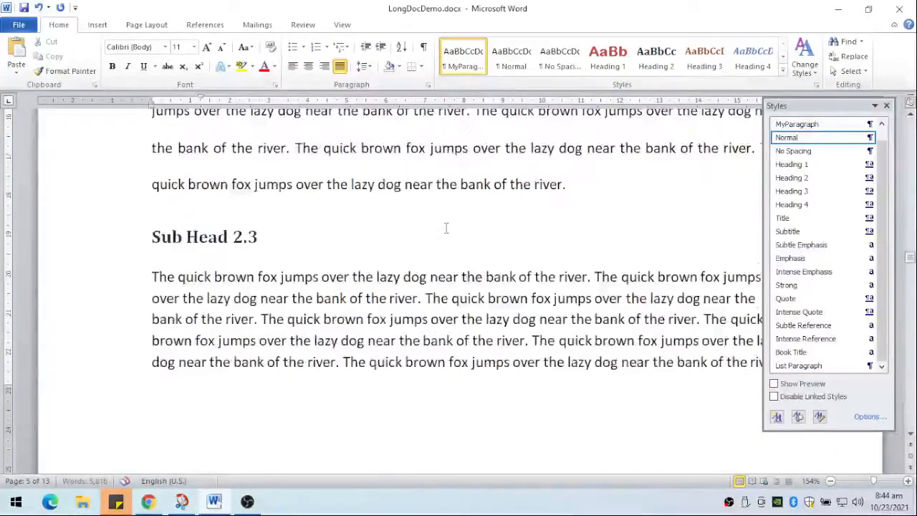
{"action": "left_click", "coordinate": [415, 220]}
{"action": "left_click", "coordinate": [464, 63]}
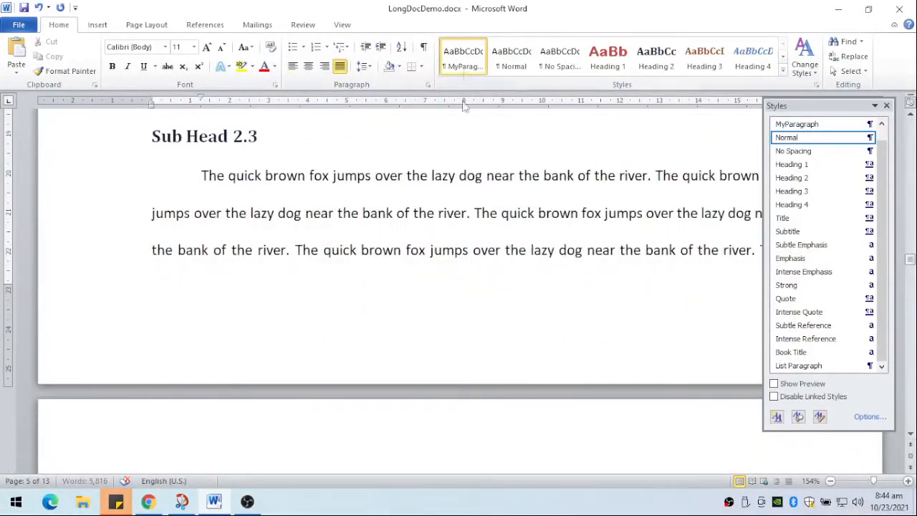
{"action": "scroll", "coordinate": [467, 272], "scroll_direction": "down", "scroll_amount": 6}
{"action": "scroll", "coordinate": [464, 268], "scroll_direction": "down", "scroll_amount": 3}
{"action": "left_click", "coordinate": [450, 269]}
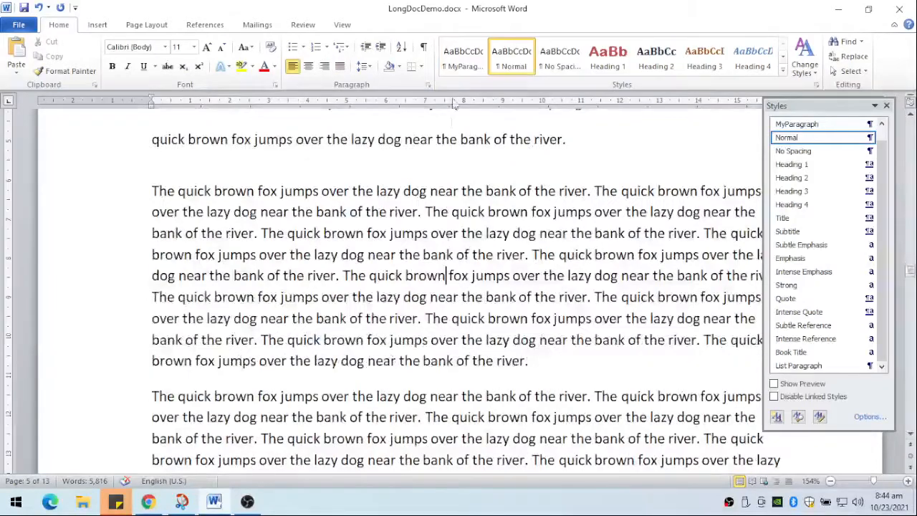
{"action": "left_click", "coordinate": [465, 63]}
{"action": "scroll", "coordinate": [484, 220], "scroll_direction": "down", "scroll_amount": 6}
{"action": "scroll", "coordinate": [484, 221], "scroll_direction": "down", "scroll_amount": 3}
{"action": "left_click", "coordinate": [469, 218]}
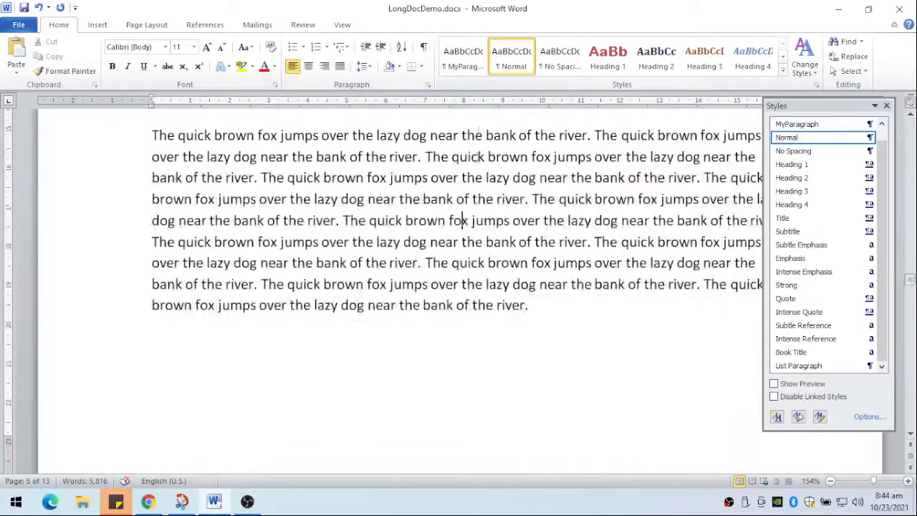
{"action": "left_click", "coordinate": [466, 63]}
- Apply the MyParagraph style to the first two body paragraphs under Sub Head 3.1 in chapter 3
{"action": "scroll", "coordinate": [536, 222], "scroll_direction": "down", "scroll_amount": 3}
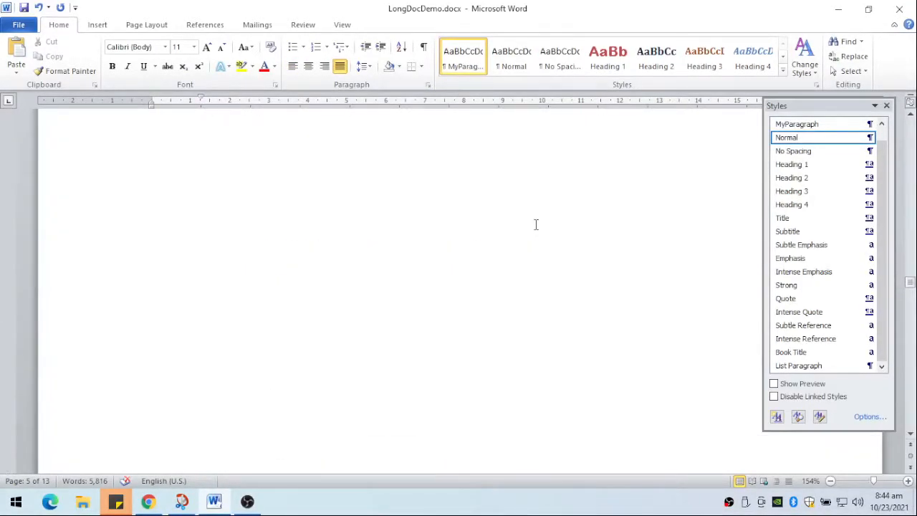
{"action": "scroll", "coordinate": [536, 225], "scroll_direction": "down", "scroll_amount": 5}
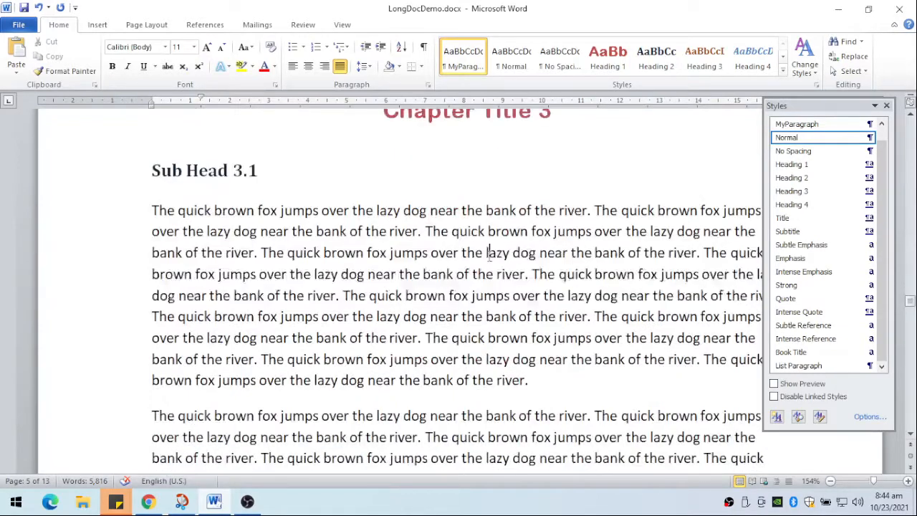
{"action": "left_click", "coordinate": [488, 252]}
{"action": "scroll", "coordinate": [469, 240], "scroll_direction": "down", "scroll_amount": 1}
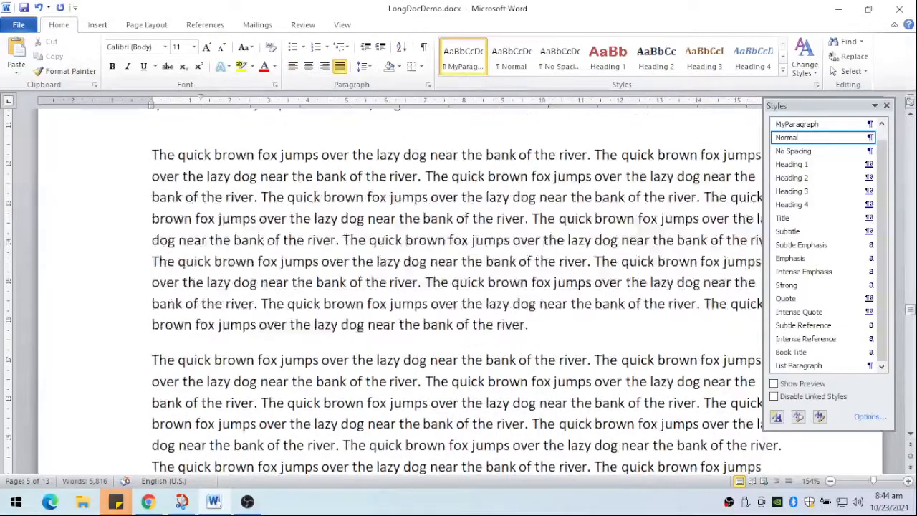
{"action": "left_click", "coordinate": [463, 57]}
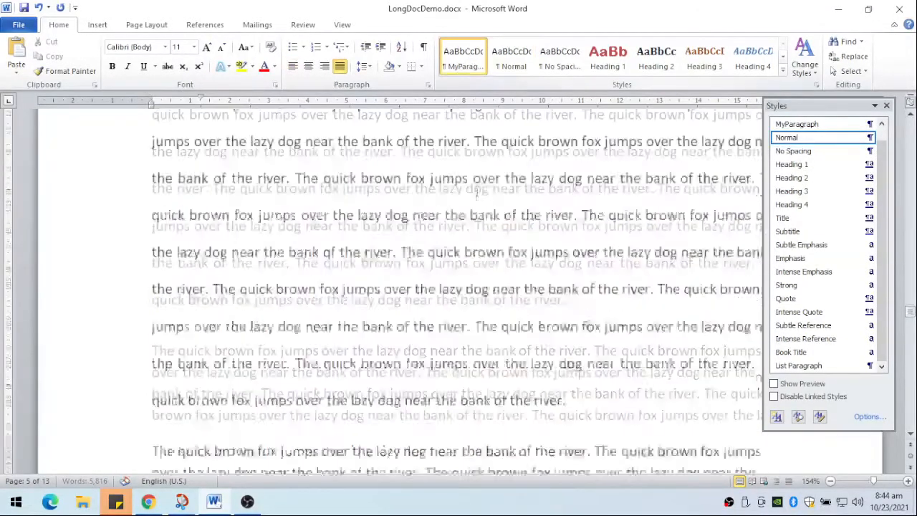
- Apply the MyParagraph style to the last body paragraph under Sub Head 3.1 and both body paragraphs under Sub Head 3.2
{"action": "left_click", "coordinate": [463, 66]}
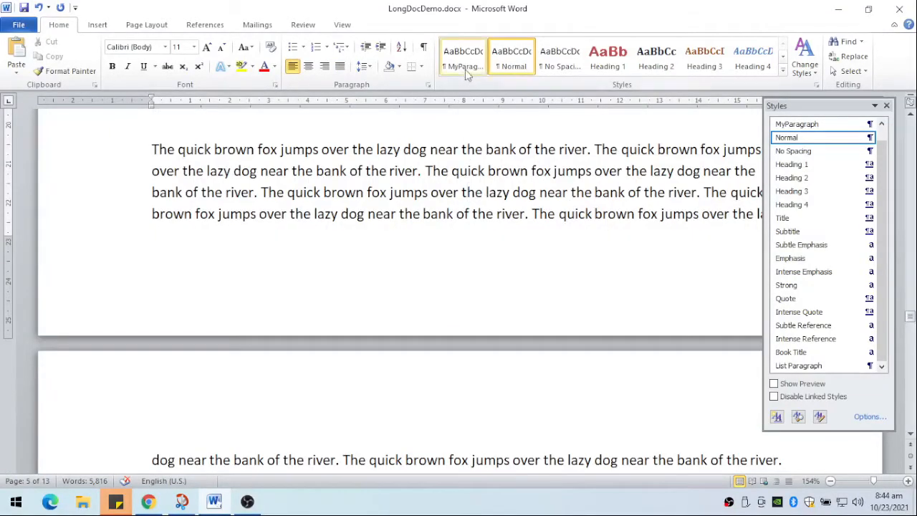
{"action": "scroll", "coordinate": [517, 270], "scroll_direction": "down", "scroll_amount": 3}
{"action": "double_click", "coordinate": [491, 265]}
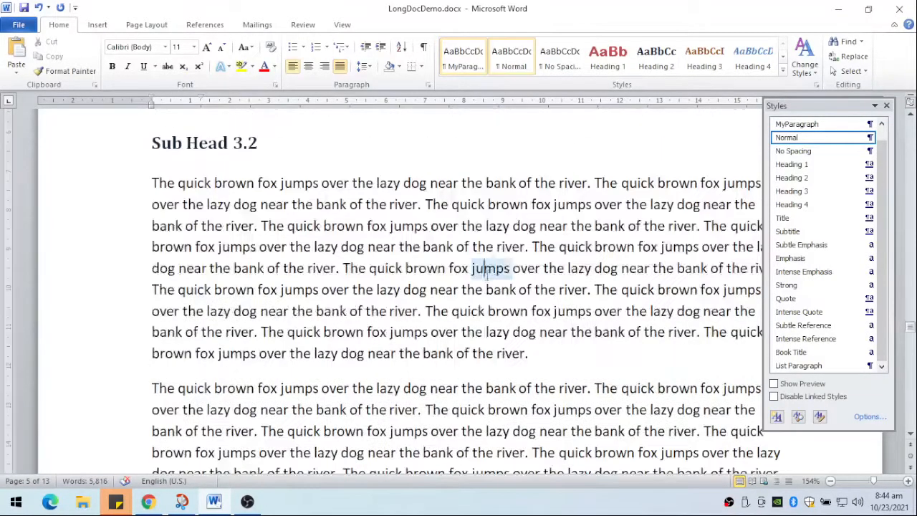
{"action": "left_click", "coordinate": [460, 68]}
{"action": "scroll", "coordinate": [478, 287], "scroll_direction": "down", "scroll_amount": 5}
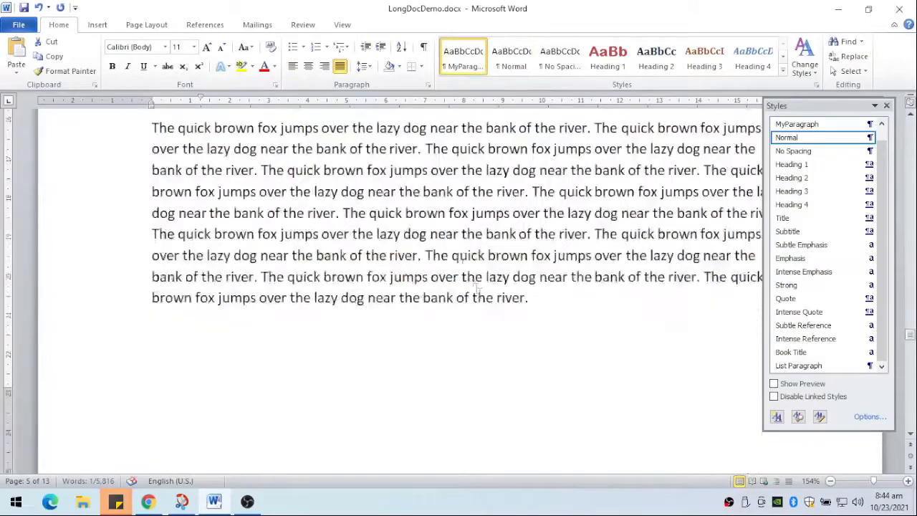
{"action": "double_click", "coordinate": [473, 233]}
{"action": "left_click", "coordinate": [463, 60]}
- Apply the MyParagraph style to each body paragraph under Sub Head 3.3 through the end of chapter 3
{"action": "scroll", "coordinate": [462, 329], "scroll_direction": "down", "scroll_amount": 5}
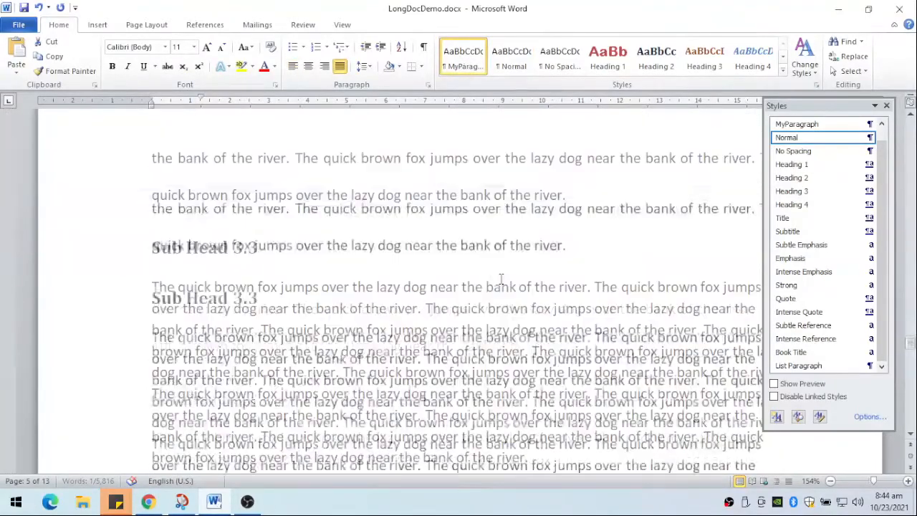
{"action": "left_click", "coordinate": [462, 330]}
{"action": "left_click", "coordinate": [459, 63]}
{"action": "scroll", "coordinate": [521, 277], "scroll_direction": "down", "scroll_amount": 10}
{"action": "left_click", "coordinate": [521, 268]}
{"action": "left_click", "coordinate": [463, 60]}
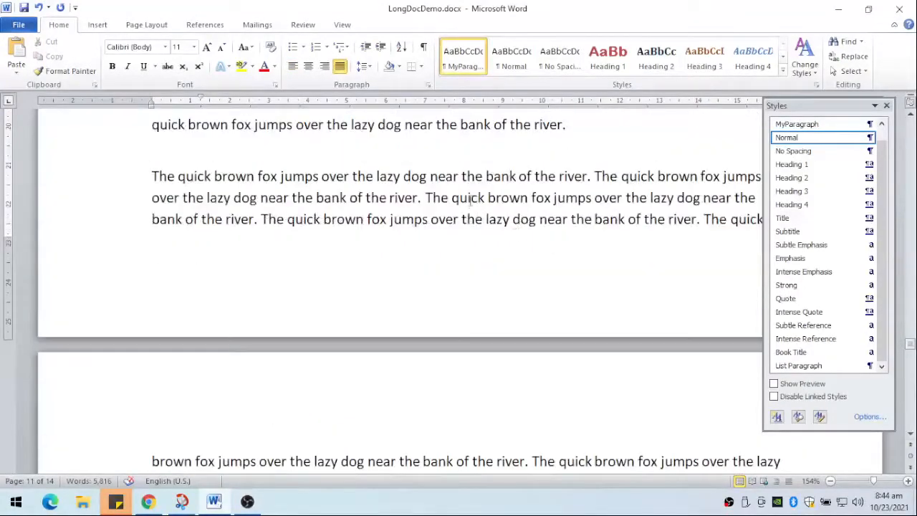
{"action": "left_click", "coordinate": [470, 199]}
{"action": "left_click", "coordinate": [462, 60]}
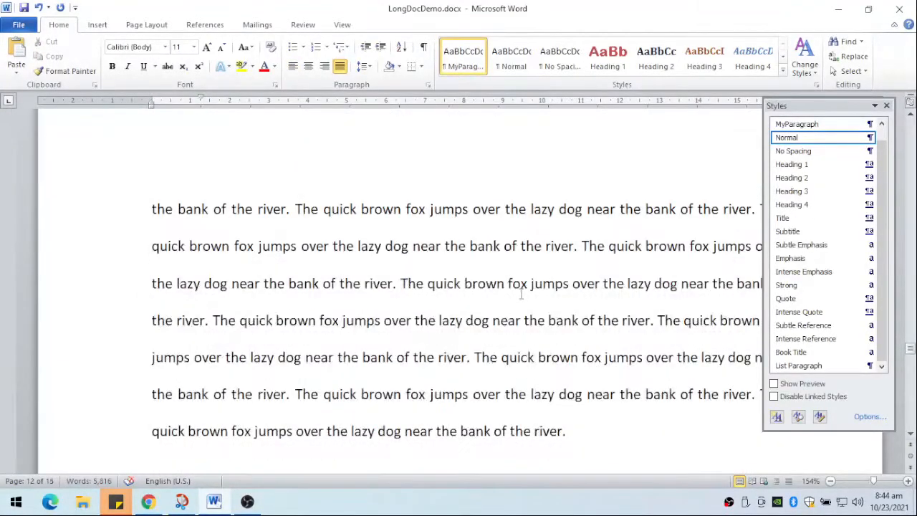
- Apply the MyParagraph style to all body paragraphs under Sub Head 4.1 in chapter 4
{"action": "scroll", "coordinate": [522, 292], "scroll_direction": "down", "scroll_amount": 10}
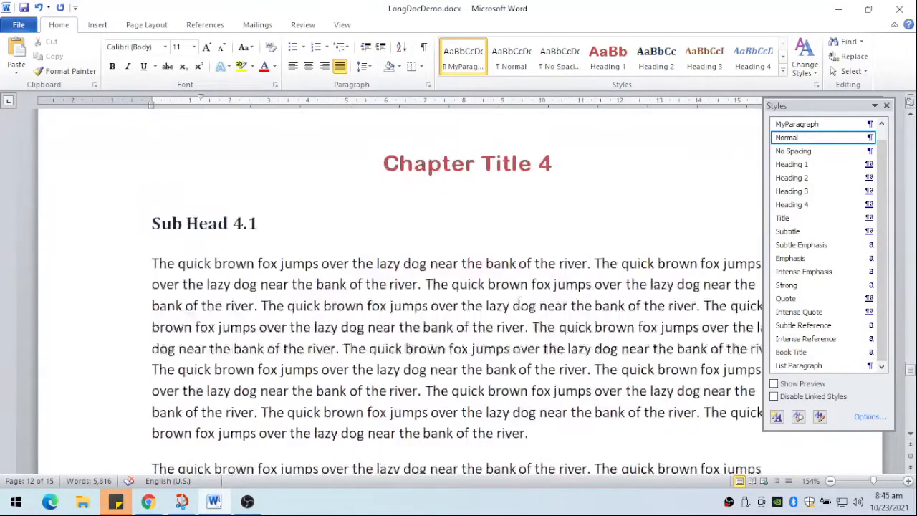
{"action": "scroll", "coordinate": [223, 305], "scroll_direction": "down", "scroll_amount": 3}
{"action": "left_click_drag", "start_coordinate": [92, 152], "coordinate": [92, 430]}
{"action": "left_click", "coordinate": [463, 58]}
{"action": "scroll", "coordinate": [403, 251], "scroll_direction": "down", "scroll_amount": 10}
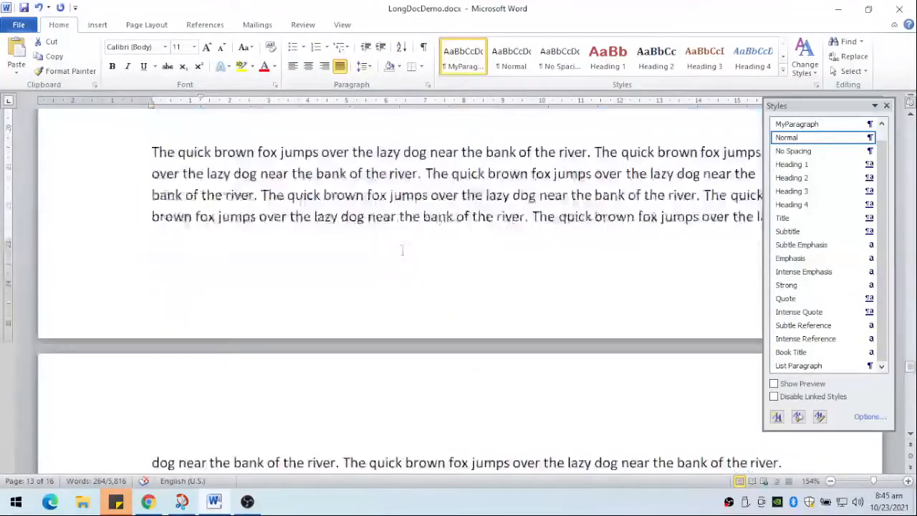
{"action": "left_click", "coordinate": [373, 152]}
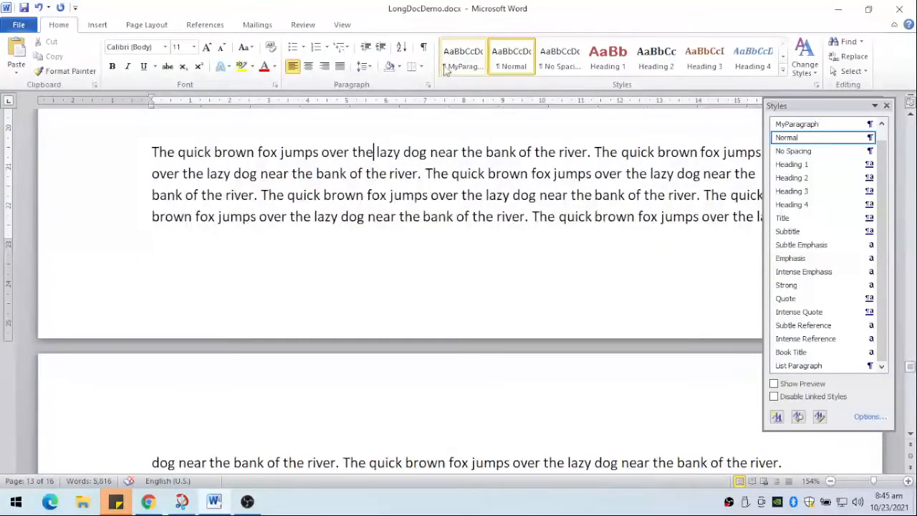
{"action": "left_click", "coordinate": [462, 58]}
{"action": "scroll", "coordinate": [442, 246], "scroll_direction": "down", "scroll_amount": 5}
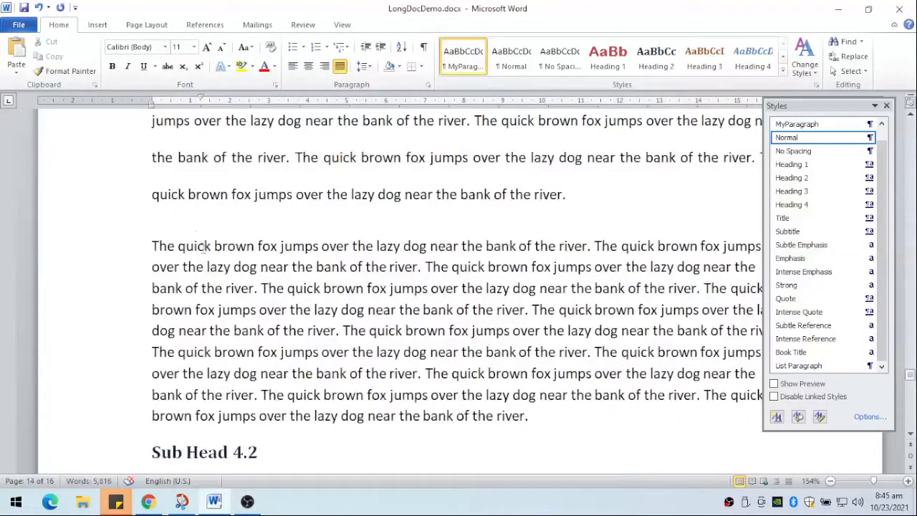
{"action": "left_click", "coordinate": [242, 266]}
{"action": "key", "text": "ctrl+y"}
- Apply the MyParagraph style to the first three body paragraphs under Sub Head 4.2
{"action": "scroll", "coordinate": [464, 284], "scroll_direction": "down", "scroll_amount": 5}
{"action": "scroll", "coordinate": [465, 284], "scroll_direction": "down", "scroll_amount": 3}
{"action": "key", "text": "ctrl+y"}
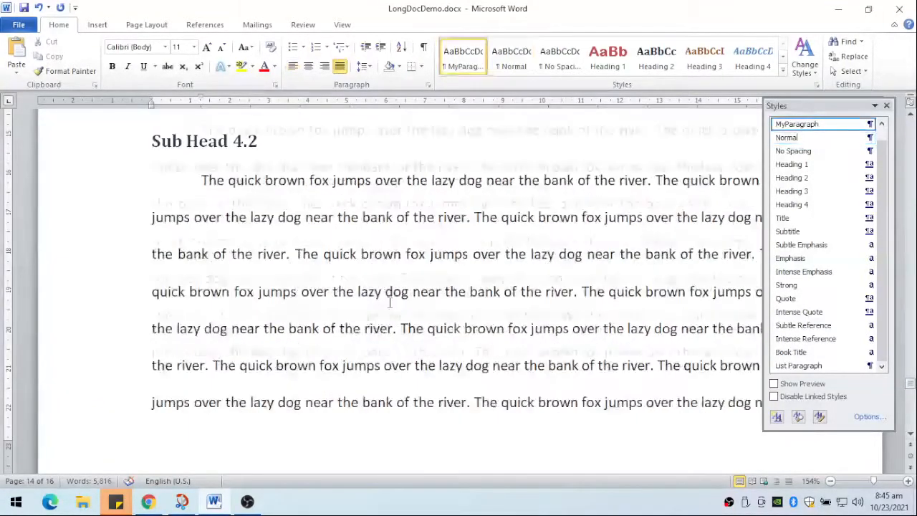
{"action": "scroll", "coordinate": [387, 286], "scroll_direction": "down", "scroll_amount": 5}
{"action": "left_click", "coordinate": [340, 260]}
{"action": "key", "text": "ctrl+y"}
{"action": "scroll", "coordinate": [369, 315], "scroll_direction": "down", "scroll_amount": 4}
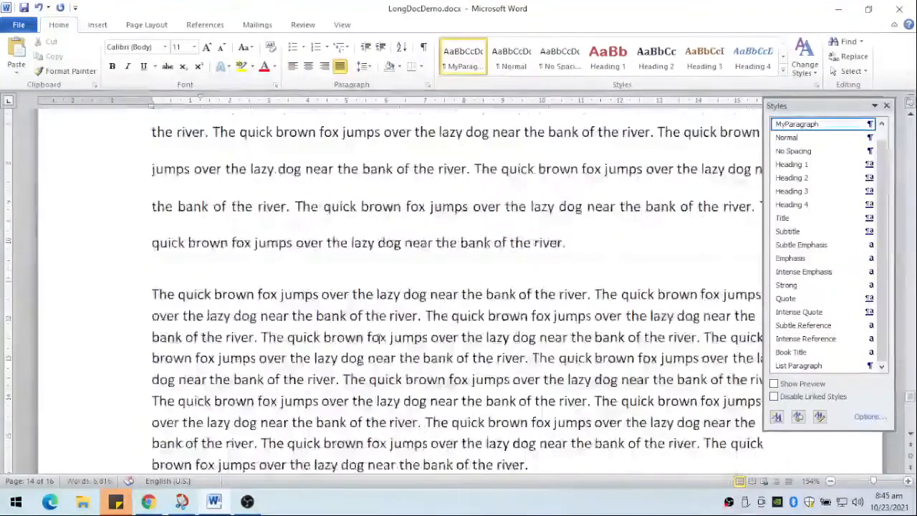
{"action": "left_click", "coordinate": [358, 299]}
{"action": "key", "text": "ctrl+y"}
- Apply the MyParagraph style to the remaining body paragraphs through the end of chapter 4
{"action": "scroll", "coordinate": [383, 359], "scroll_direction": "down", "scroll_amount": 8}
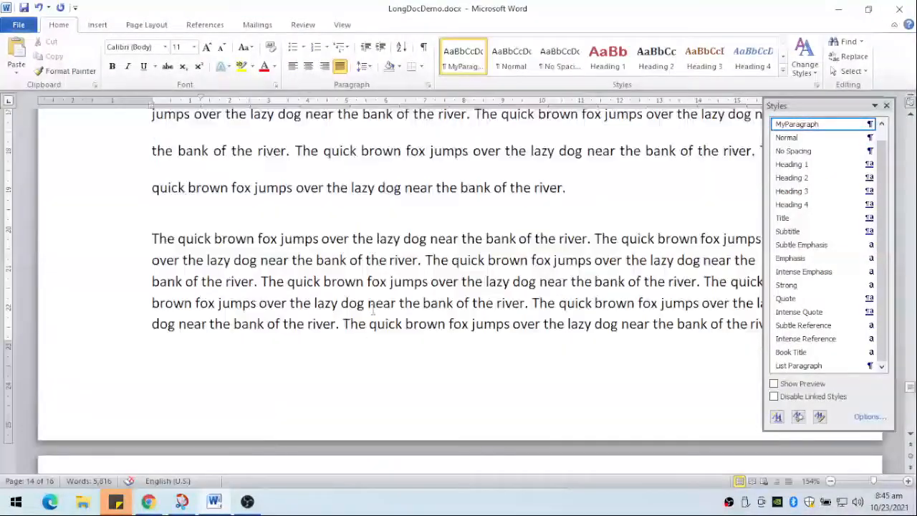
{"action": "left_click", "coordinate": [365, 294]}
{"action": "key", "text": "ctrl+y"}
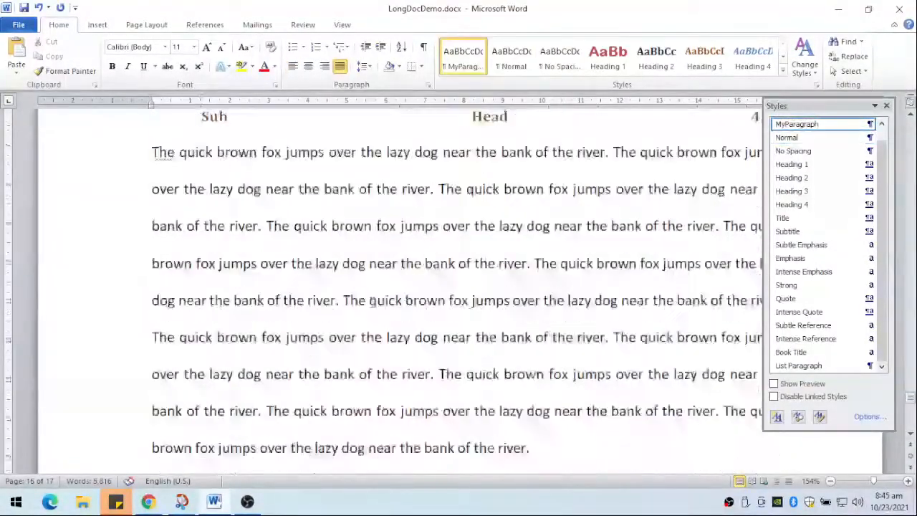
{"action": "scroll", "coordinate": [365, 294], "scroll_direction": "down", "scroll_amount": 5}
{"action": "left_click", "coordinate": [382, 274]}
{"action": "key", "text": "ctrl+y"}
{"action": "scroll", "coordinate": [404, 308], "scroll_direction": "down", "scroll_amount": 8}
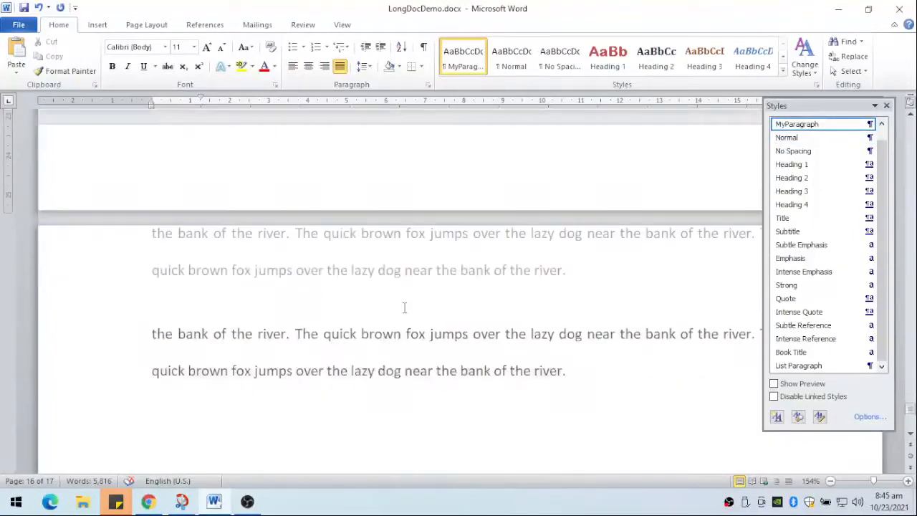
- Return to the start of the document and check the formatting of chapter 1 through the Sub Sub Head 1.31 heading
{"action": "scroll", "coordinate": [403, 305], "scroll_direction": "up", "scroll_amount": 5}
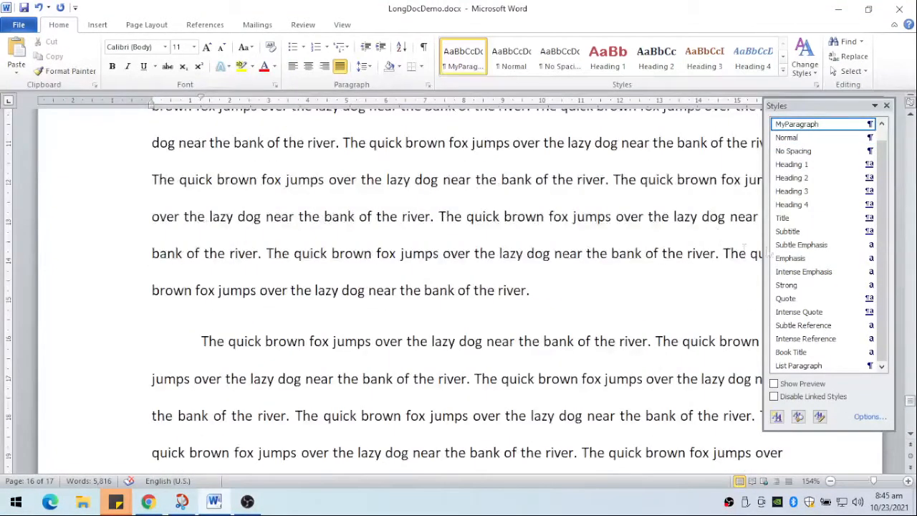
{"action": "left_click_drag", "start_coordinate": [911, 402], "coordinate": [908, 121]}
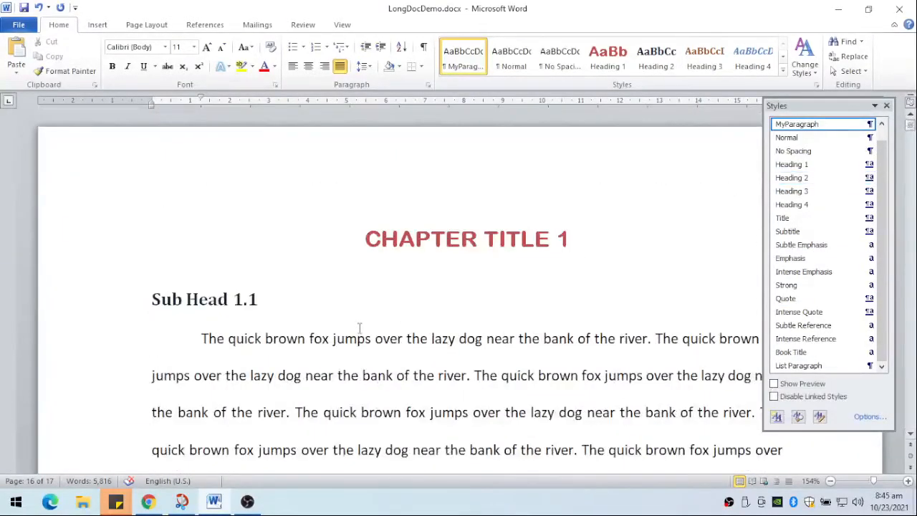
{"action": "scroll", "coordinate": [360, 328], "scroll_direction": "down", "scroll_amount": 10}
{"action": "scroll", "coordinate": [354, 326], "scroll_direction": "down", "scroll_amount": 10}
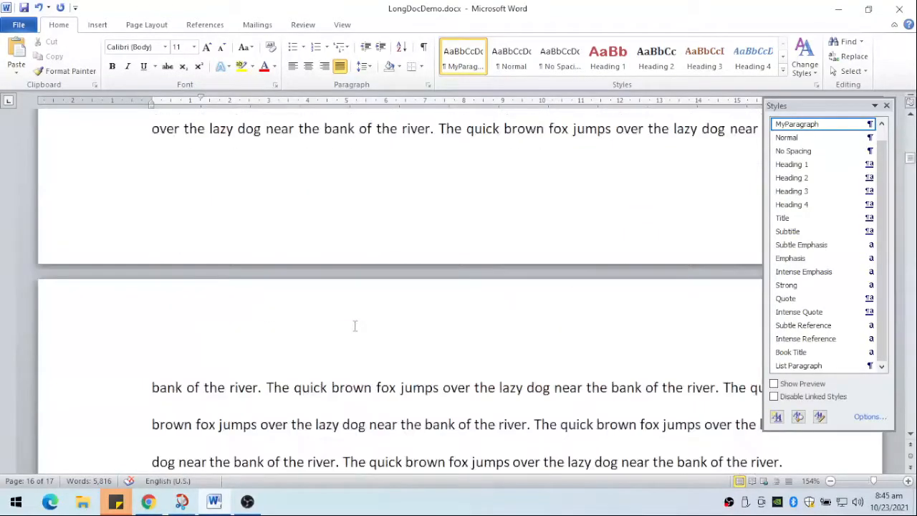
{"action": "scroll", "coordinate": [354, 326], "scroll_direction": "down", "scroll_amount": 5}
{"action": "left_click", "coordinate": [134, 259]}
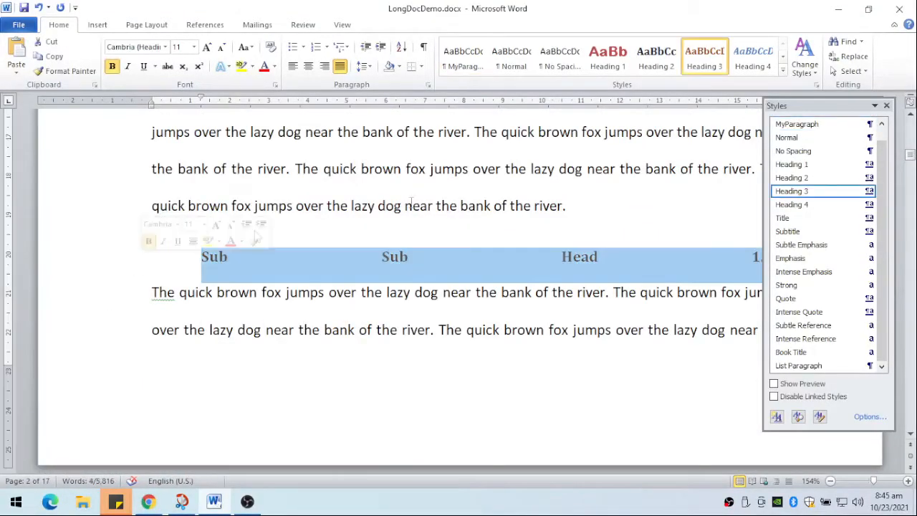
{"action": "mouse_move", "coordinate": [810, 195]}
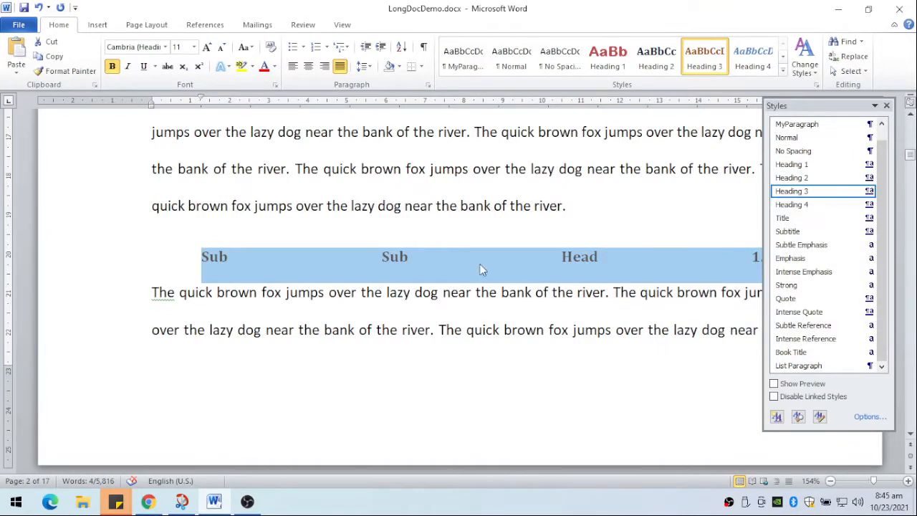
{"action": "left_click", "coordinate": [409, 262]}
{"action": "left_click", "coordinate": [385, 293]}
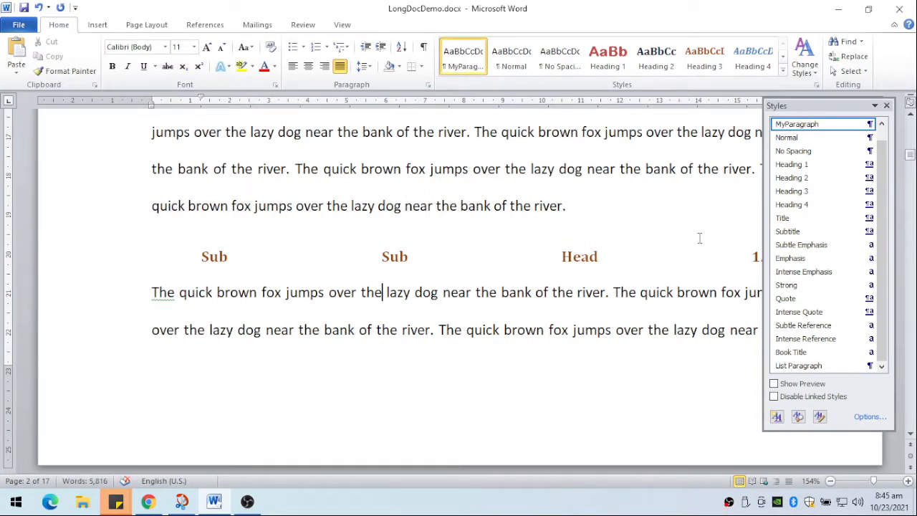
- Show the formatting marks and replace the manual line break after the Sub Sub Head 1.31 heading with a paragraph break
{"action": "left_click", "coordinate": [886, 105]}
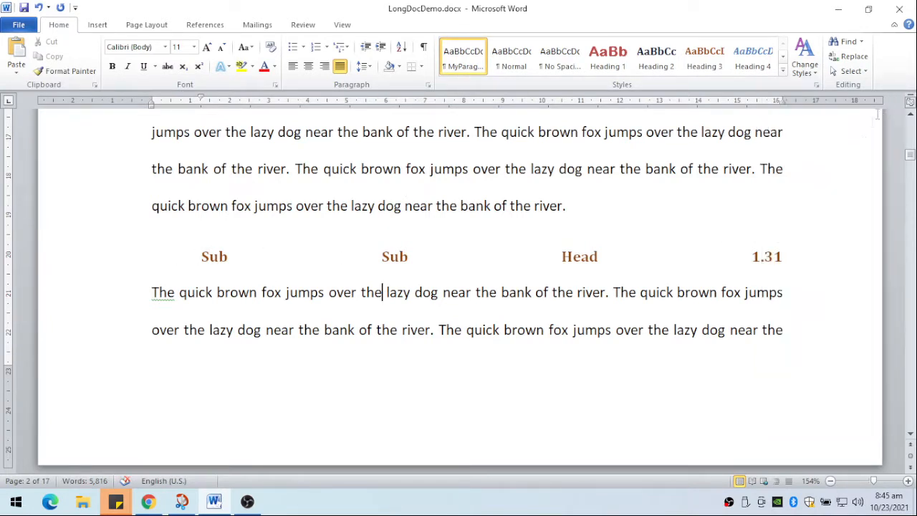
{"action": "left_click", "coordinate": [424, 46]}
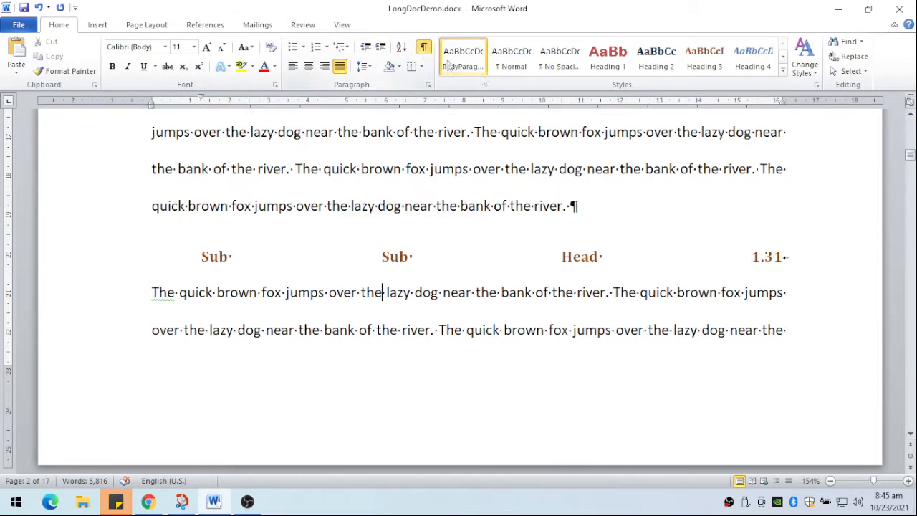
{"action": "left_click", "coordinate": [795, 260]}
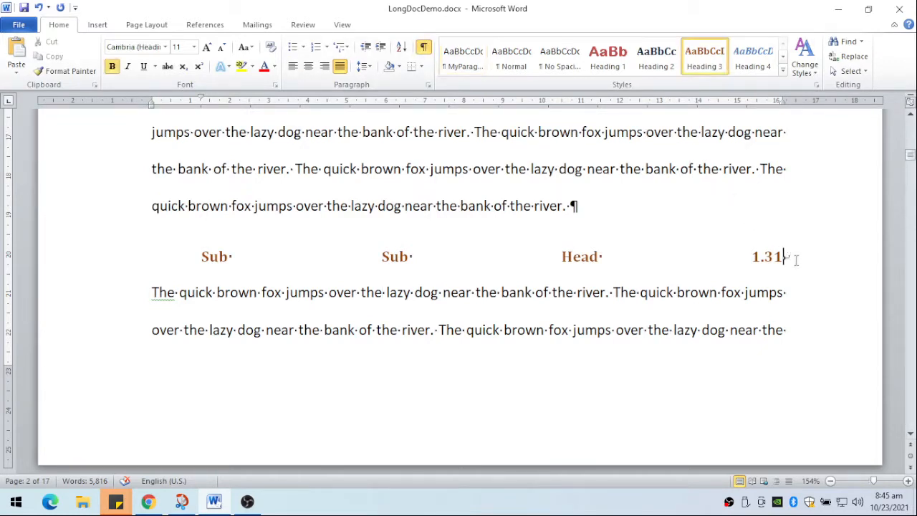
{"action": "key", "text": "Delete"}
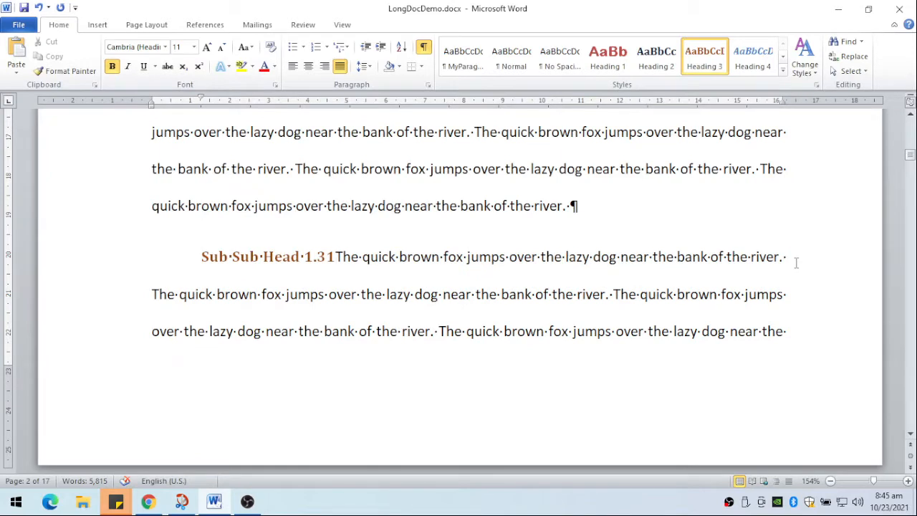
{"action": "key", "text": "Return"}
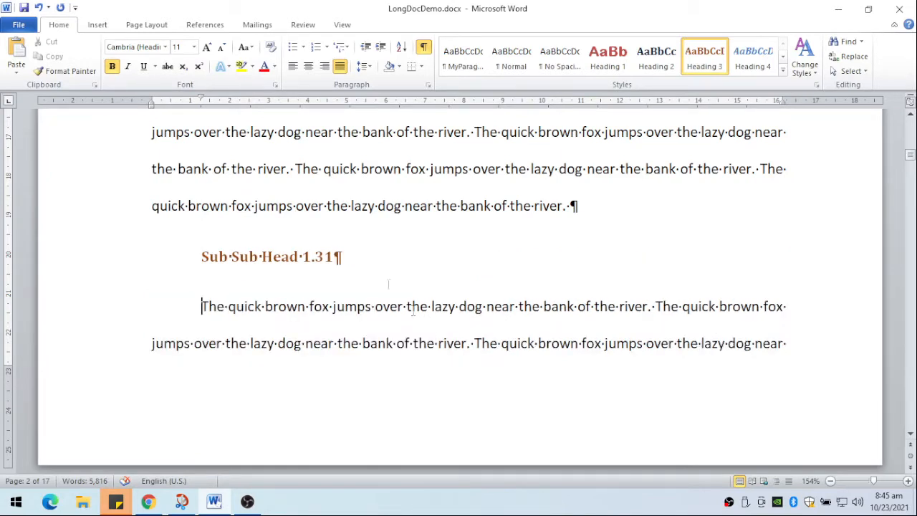
- Remove the first-line indent from the Sub Sub Head 1.31 heading to align it with the left margin
{"action": "left_click", "coordinate": [201, 256]}
{"action": "left_click_drag", "start_coordinate": [155, 105], "coordinate": [155, 105]}
{"action": "scroll", "coordinate": [358, 257], "scroll_direction": "down", "scroll_amount": 5}
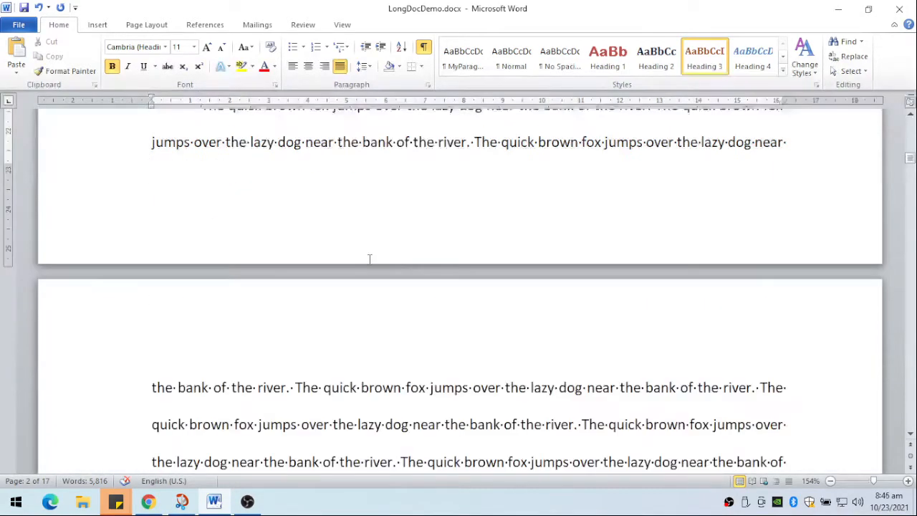
{"action": "scroll", "coordinate": [368, 260], "scroll_direction": "down", "scroll_amount": 2}
{"action": "scroll", "coordinate": [361, 242], "scroll_direction": "up", "scroll_amount": 2}
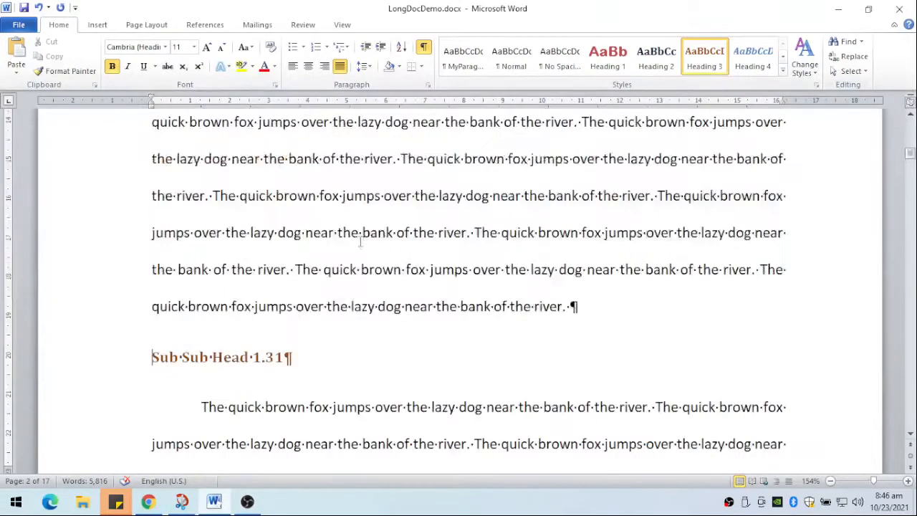
- Check the preceding headings back to Sub Sub Head 1.11 and hide the formatting marks
{"action": "scroll", "coordinate": [360, 242], "scroll_direction": "up", "scroll_amount": 10}
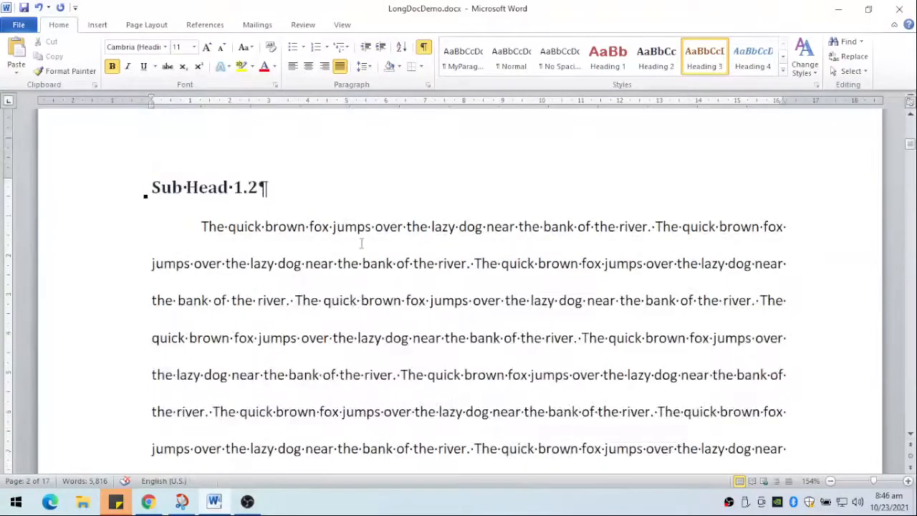
{"action": "scroll", "coordinate": [362, 245], "scroll_direction": "up", "scroll_amount": 6}
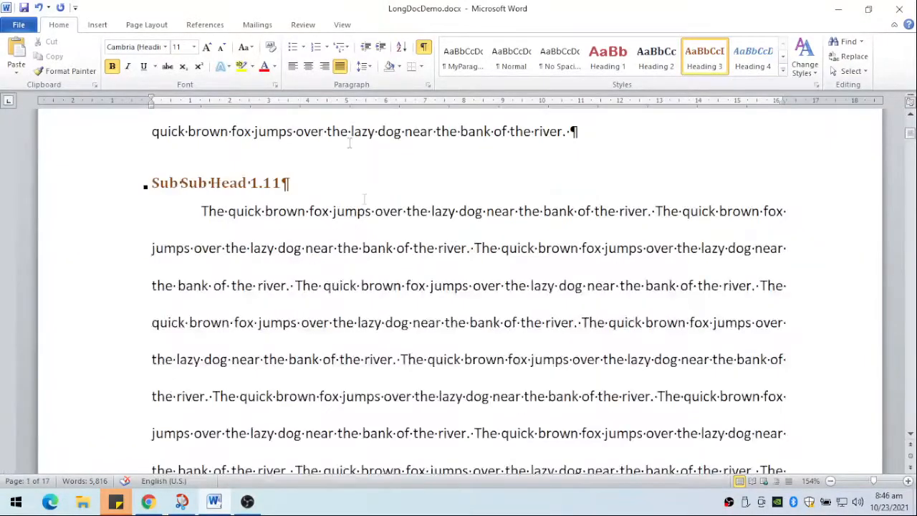
{"action": "left_click", "coordinate": [424, 47]}
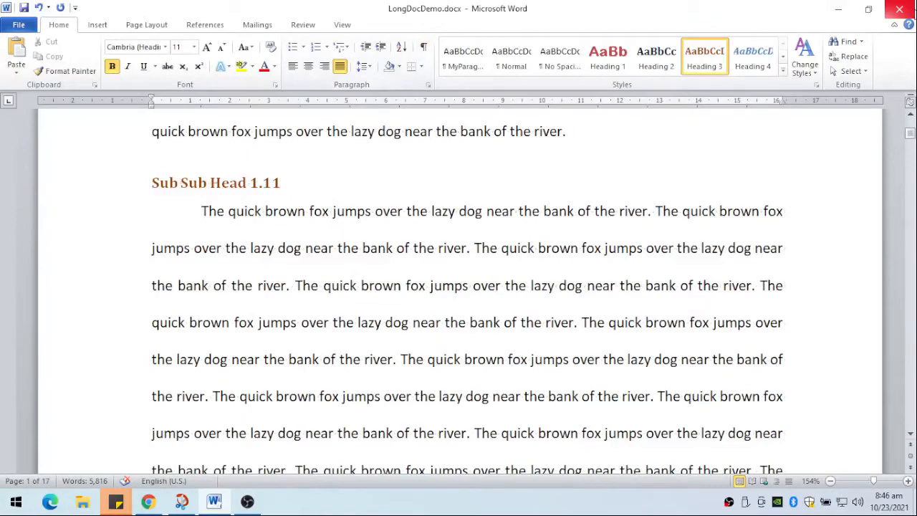
- Insert the picture IMG_2785.JPG from the 102CANON folder into the first paragraph under Sub Head 1.1
{"action": "key", "text": "alt+n"}
{"action": "scroll", "coordinate": [763, 182], "scroll_direction": "up", "scroll_amount": 5}
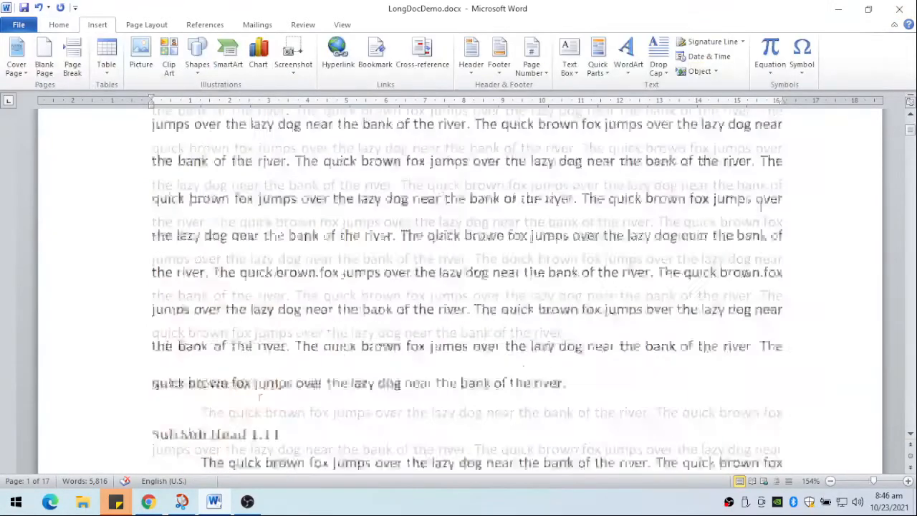
{"action": "scroll", "coordinate": [764, 183], "scroll_direction": "down", "scroll_amount": 5}
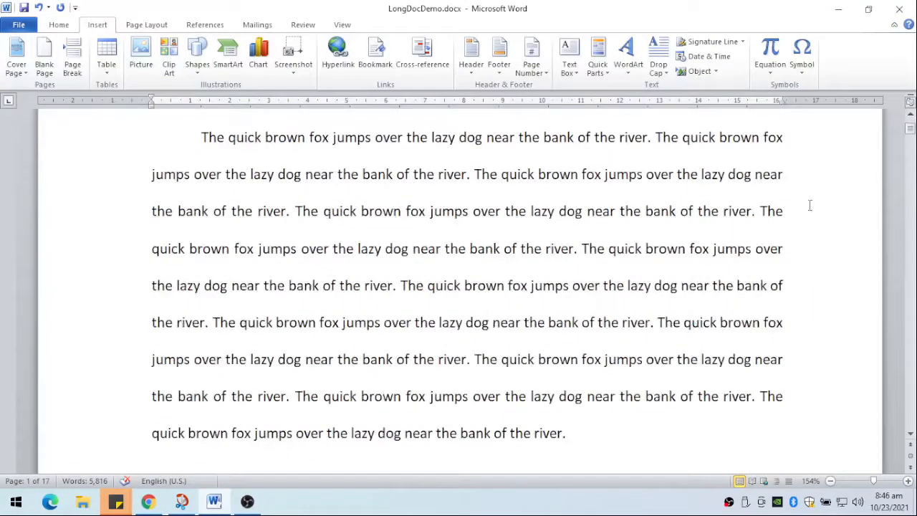
{"action": "scroll", "coordinate": [614, 190], "scroll_direction": "up", "scroll_amount": 1}
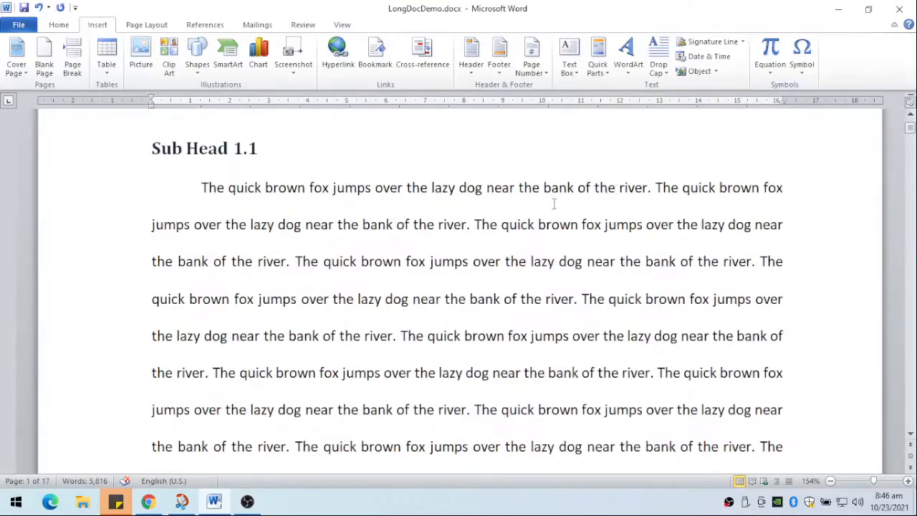
{"action": "left_click", "coordinate": [526, 187]}
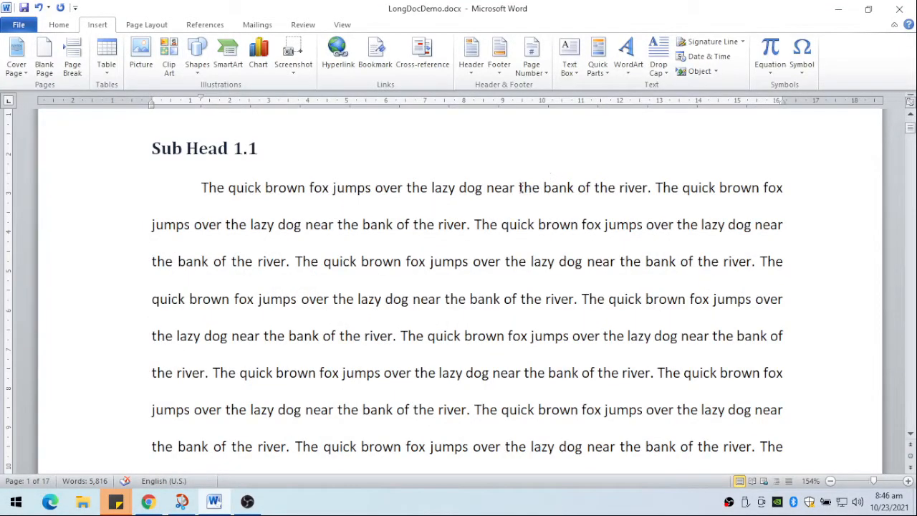
{"action": "left_click", "coordinate": [145, 28]}
{"action": "left_click", "coordinate": [96, 26]}
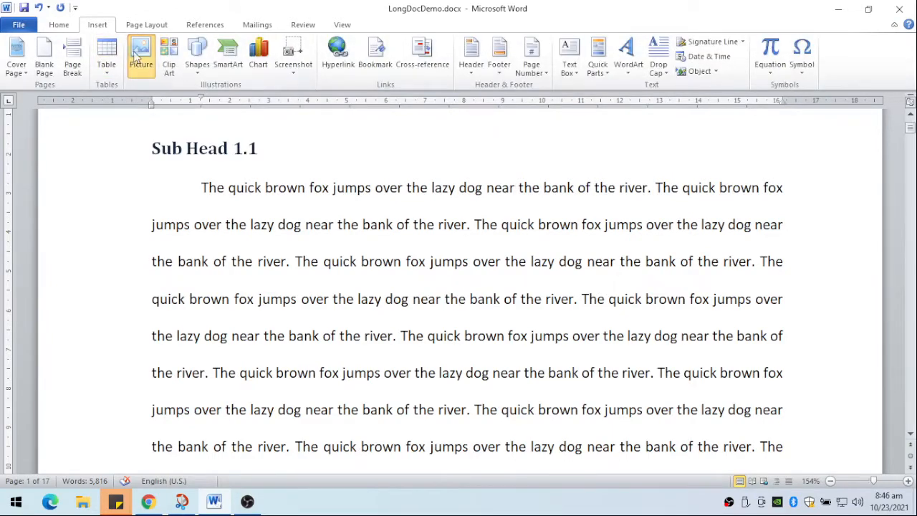
{"action": "left_click", "coordinate": [138, 56]}
{"action": "double_click", "coordinate": [169, 128]}
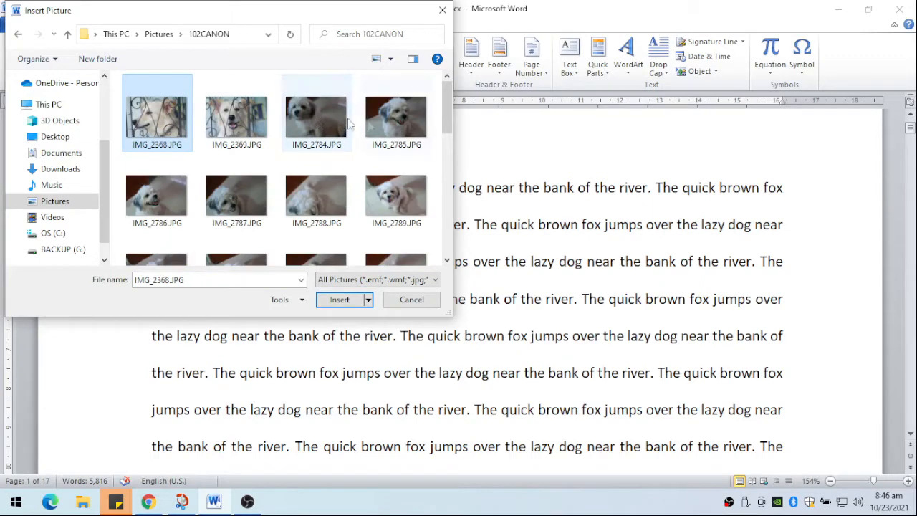
{"action": "left_click", "coordinate": [378, 120]}
{"action": "left_click", "coordinate": [341, 301]}
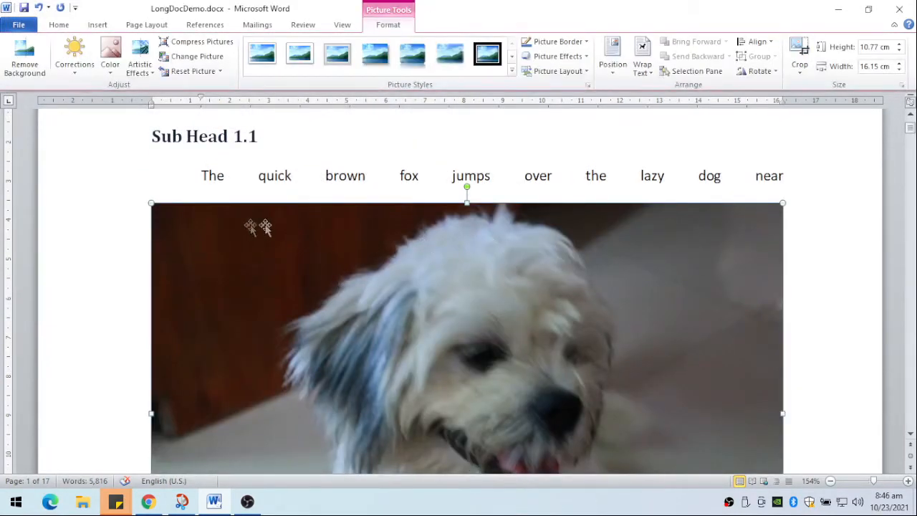
- Shrink the inserted dog picture to about 14.25 cm wide and set its text wrapping to Square
{"action": "left_click_drag", "start_coordinate": [152, 203], "coordinate": [523, 310]}
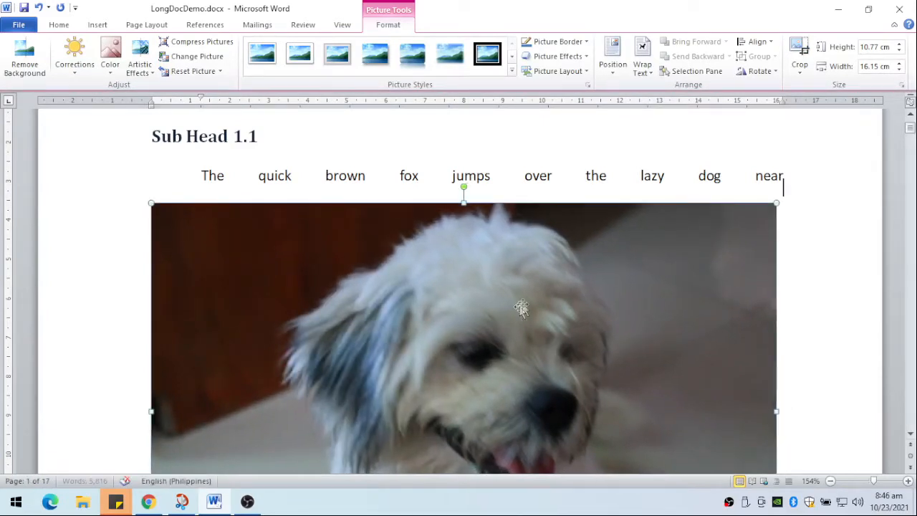
{"action": "left_click_drag", "start_coordinate": [148, 199], "coordinate": [574, 130]}
{"action": "left_click_drag", "start_coordinate": [634, 72], "coordinate": [637, 68]}
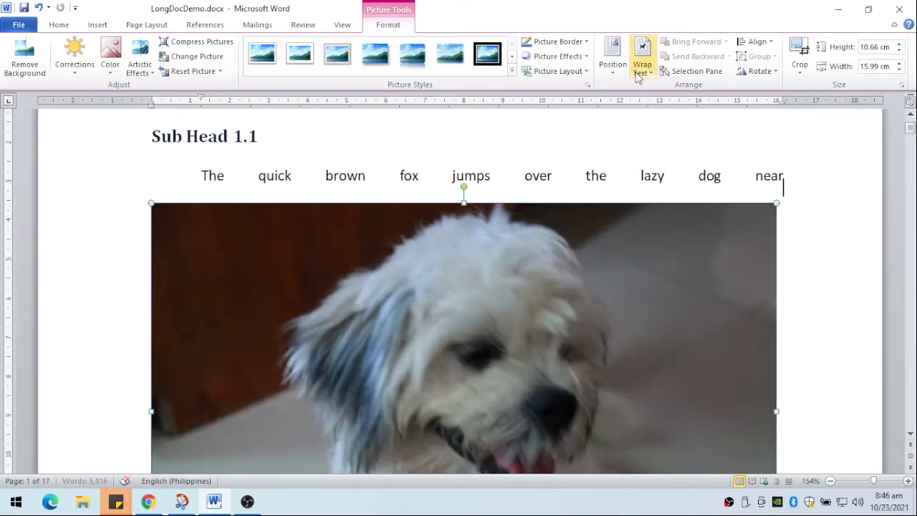
{"action": "left_click", "coordinate": [645, 63]}
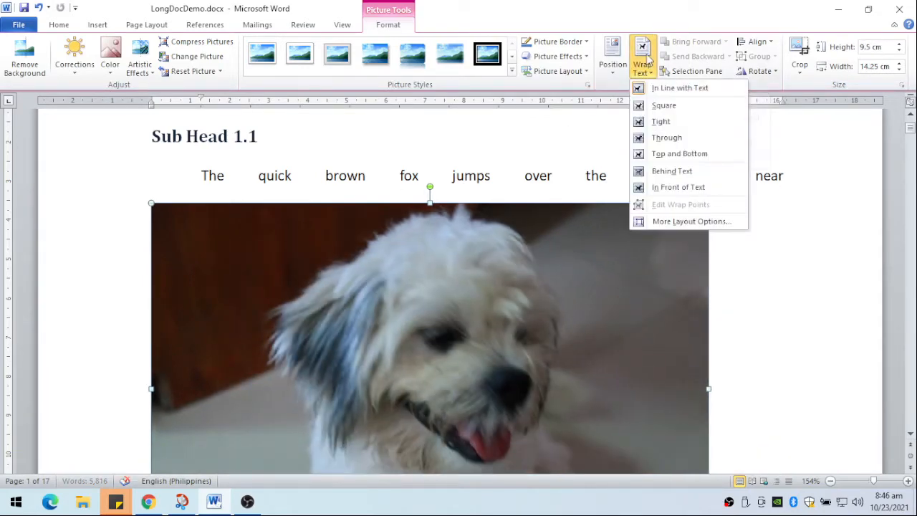
{"action": "left_click", "coordinate": [661, 109]}
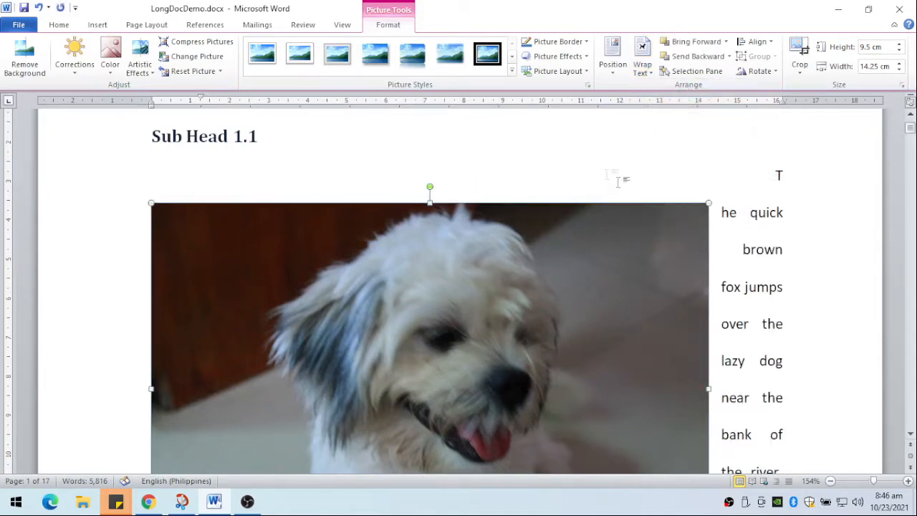
- Reduce the picture to about 7.15 by 4.77 cm and place it against the right margin beside the Sub Head 1.1 paragraph
{"action": "left_click_drag", "start_coordinate": [708, 203], "coordinate": [444, 323]}
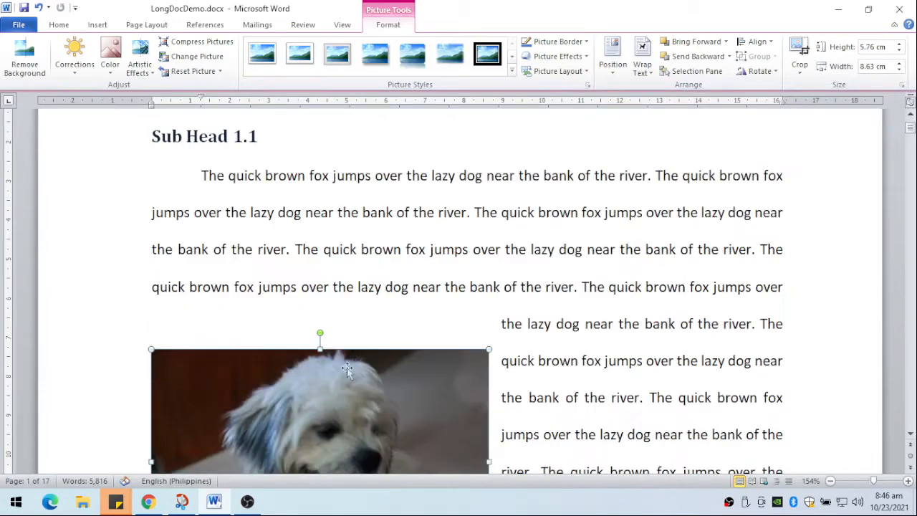
{"action": "left_click_drag", "start_coordinate": [358, 362], "coordinate": [631, 208]}
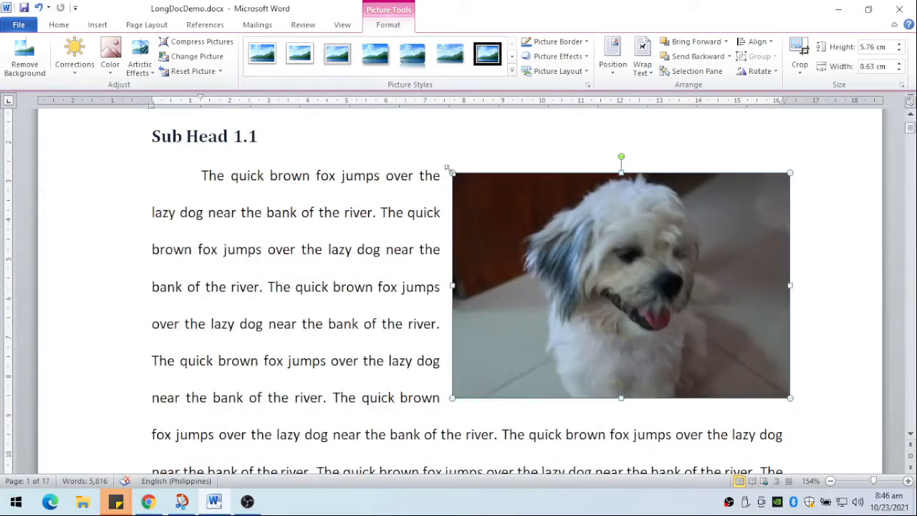
{"action": "left_click_drag", "start_coordinate": [452, 172], "coordinate": [508, 211]}
{"action": "left_click_drag", "start_coordinate": [651, 268], "coordinate": [636, 209]}
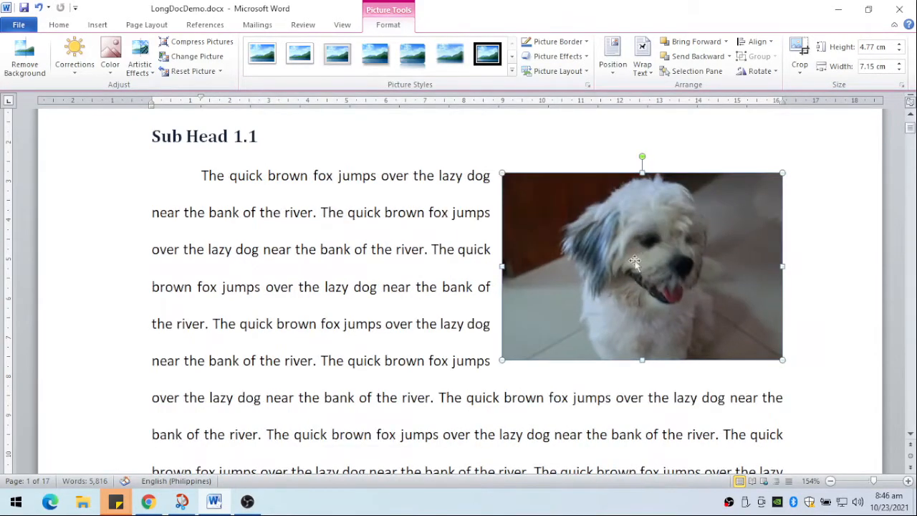
- Insert a picture of the dog lying on the floor into the indented paragraph following the Sub Head 4.21 text on page 16
{"action": "scroll", "coordinate": [852, 236], "scroll_direction": "down", "scroll_amount": 5}
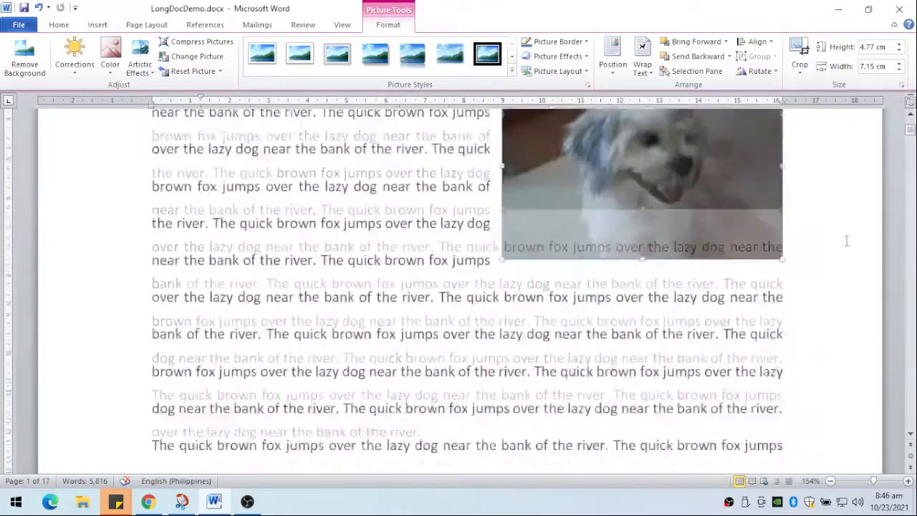
{"action": "left_click_drag", "start_coordinate": [910, 136], "coordinate": [893, 407]}
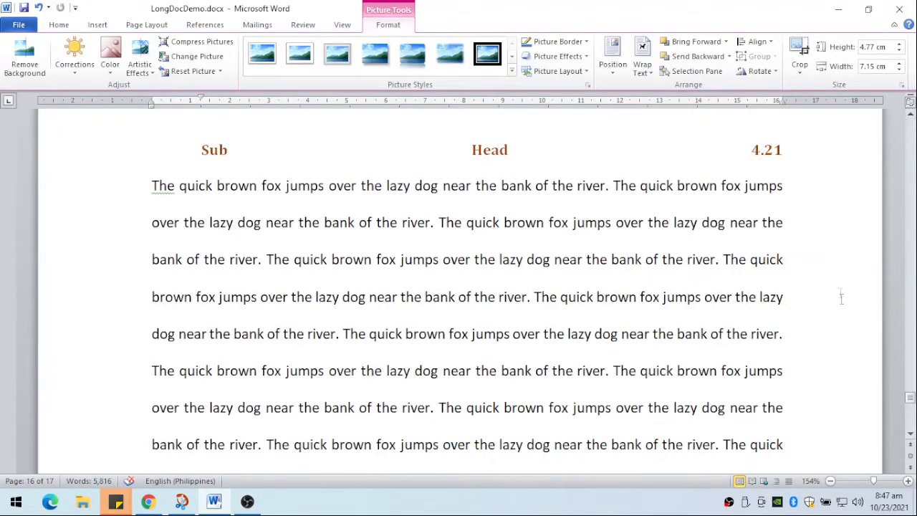
{"action": "scroll", "coordinate": [577, 265], "scroll_direction": "down", "scroll_amount": 5}
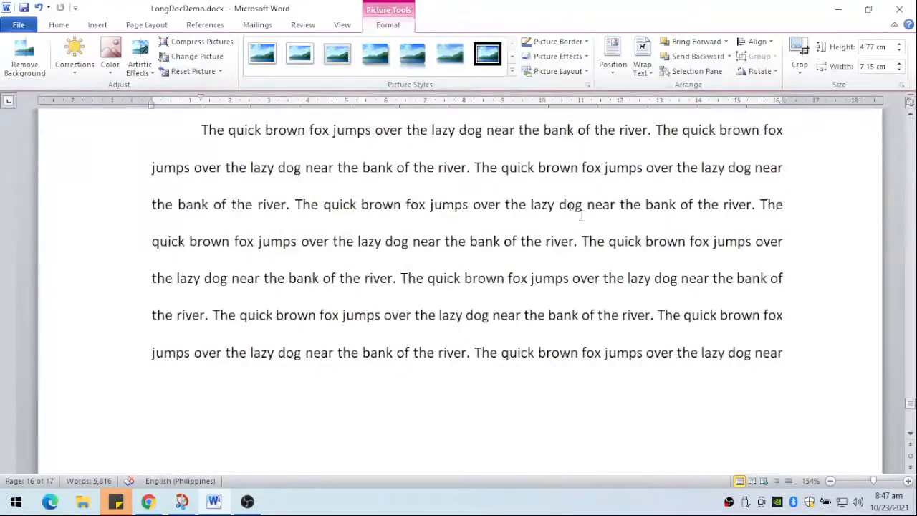
{"action": "left_click", "coordinate": [577, 170]}
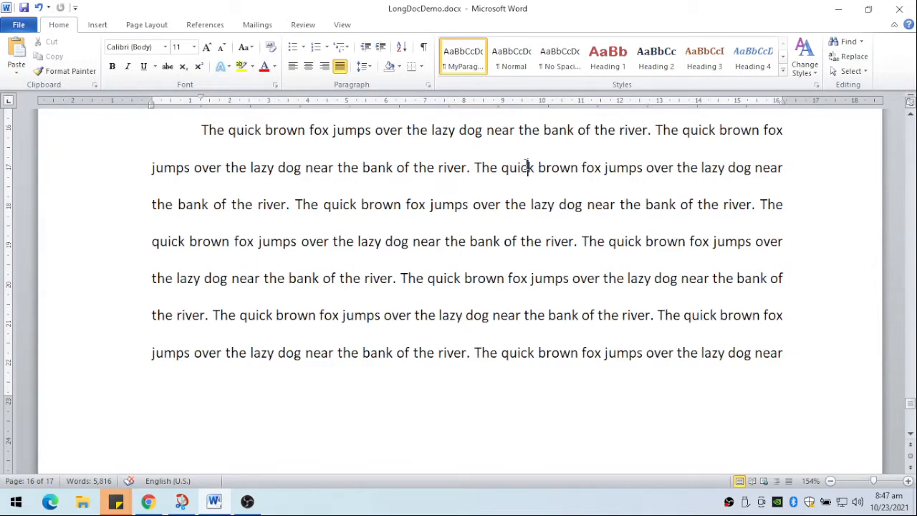
{"action": "left_click", "coordinate": [99, 24]}
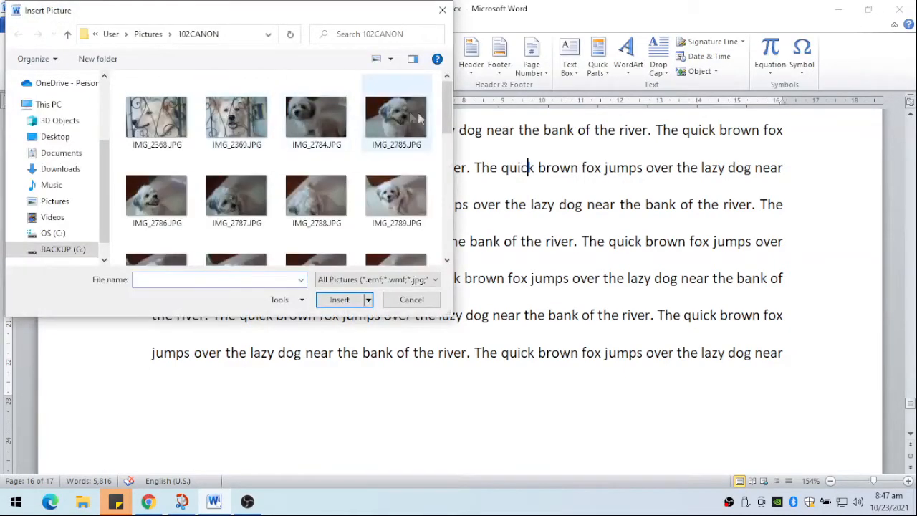
{"action": "left_click_drag", "start_coordinate": [445, 109], "coordinate": [410, 258]}
{"action": "left_click", "coordinate": [265, 244]}
{"action": "left_click", "coordinate": [337, 300]}
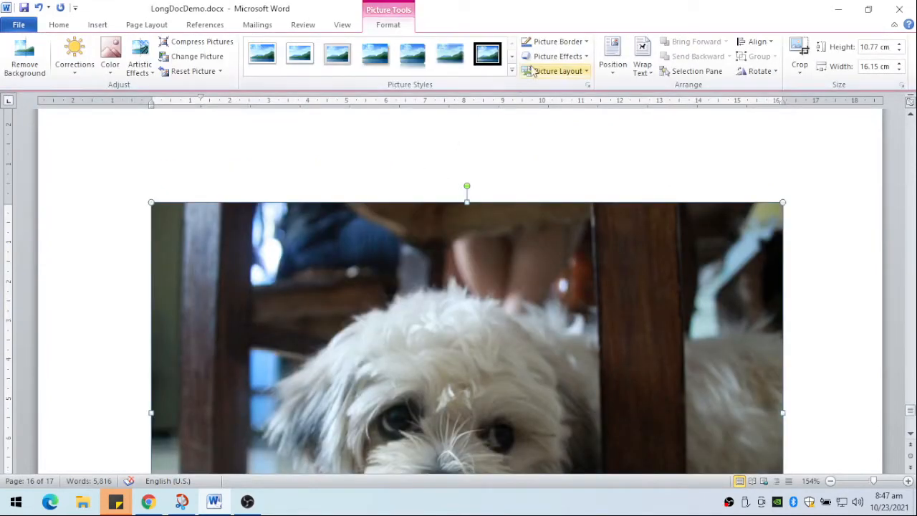
- Shrink the new picture to about 9.06 by 6.04 cm, wrap text around it with Square, and move it to the right margin
{"action": "left_click_drag", "start_coordinate": [225, 252], "coordinate": [430, 386]}
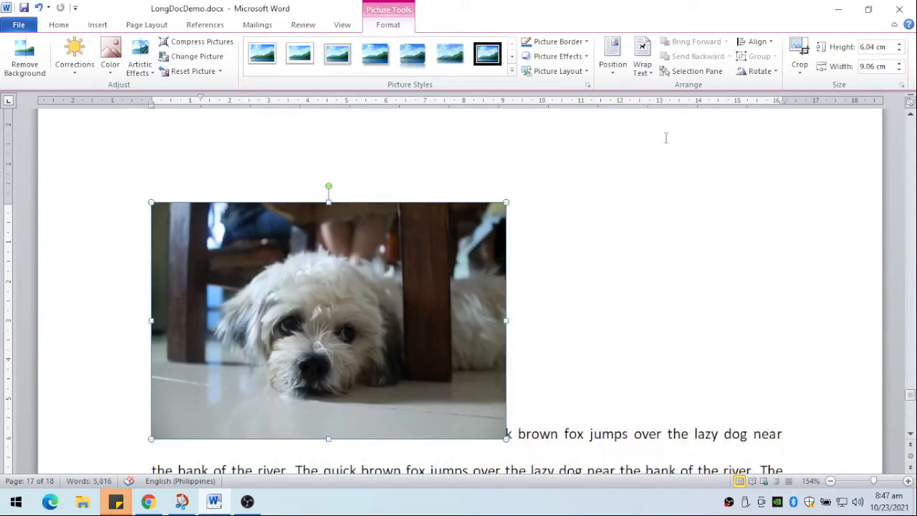
{"action": "left_click", "coordinate": [642, 49]}
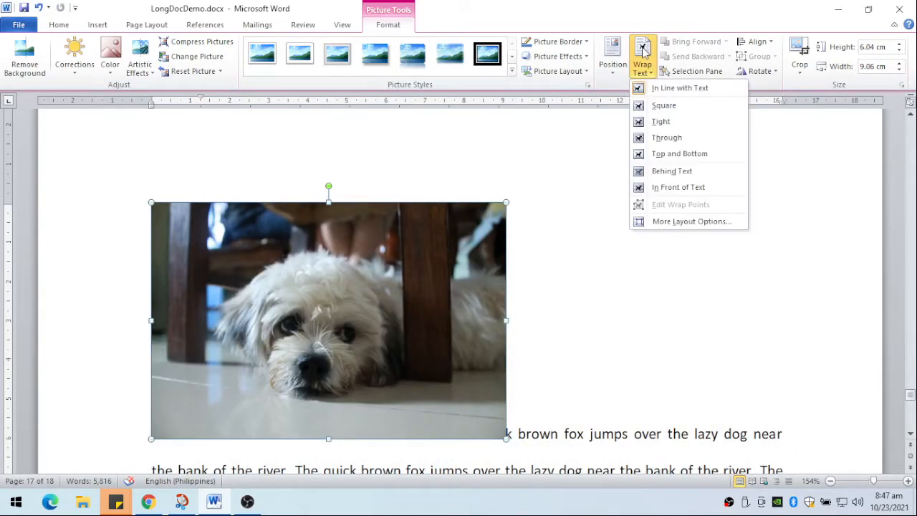
{"action": "left_click", "coordinate": [655, 106]}
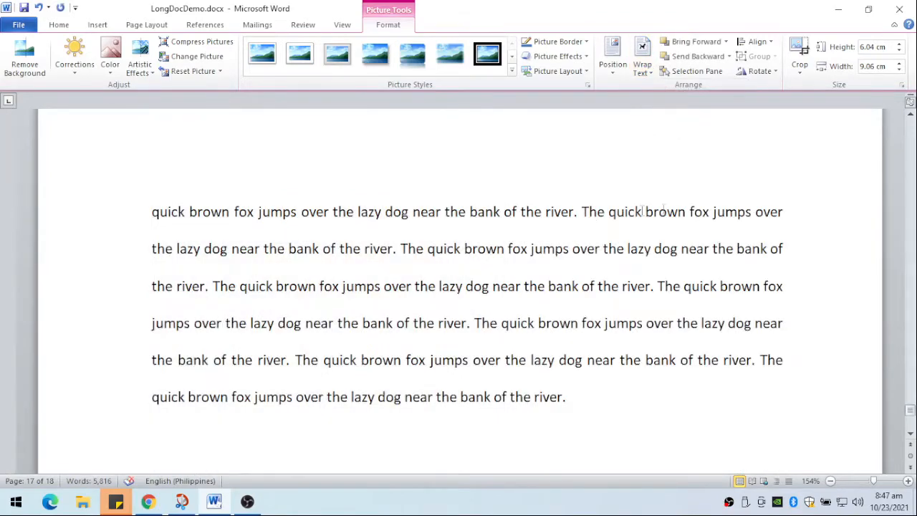
{"action": "scroll", "coordinate": [664, 210], "scroll_direction": "up", "scroll_amount": 3}
{"action": "scroll", "coordinate": [664, 211], "scroll_direction": "down", "scroll_amount": 10}
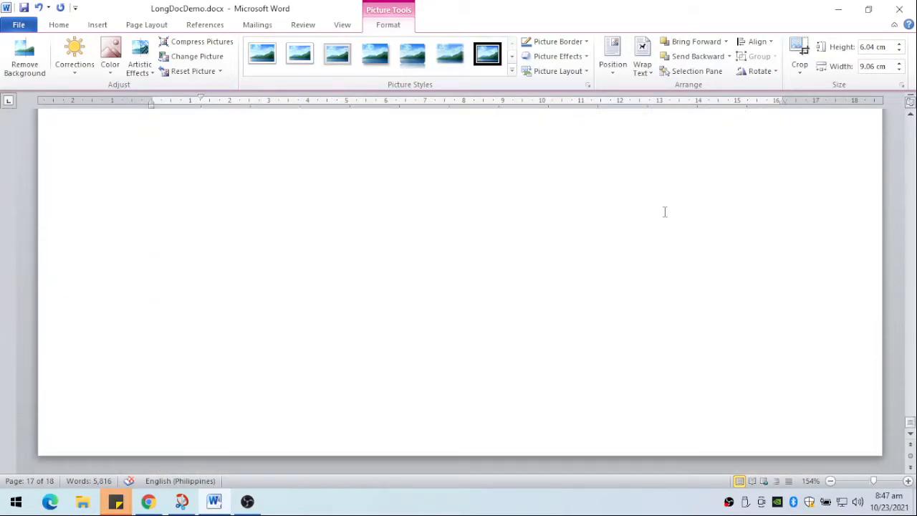
{"action": "scroll", "coordinate": [665, 211], "scroll_direction": "up", "scroll_amount": 10}
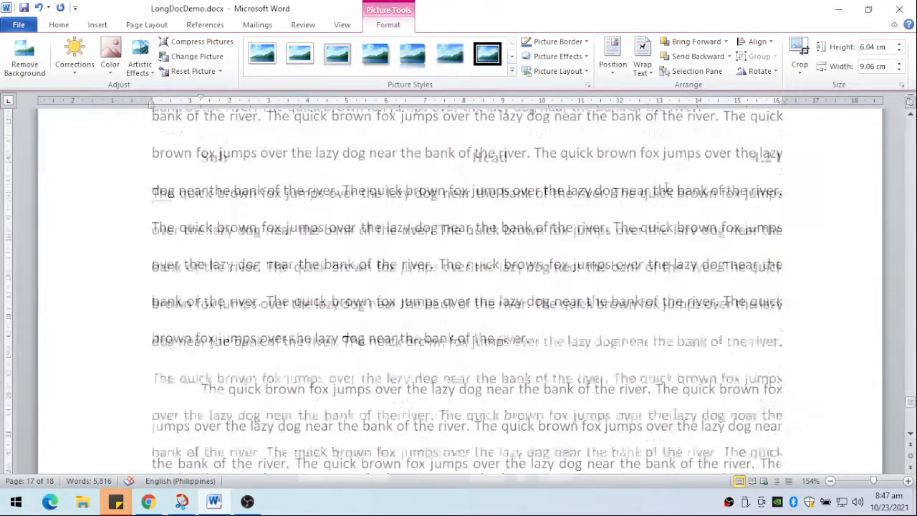
{"action": "left_click_drag", "start_coordinate": [420, 216], "coordinate": [692, 222]}
- Add an empty paragraph between the two body paragraphs on page 9 and insert a 4x4 table there
{"action": "scroll", "coordinate": [773, 272], "scroll_direction": "up", "scroll_amount": 8}
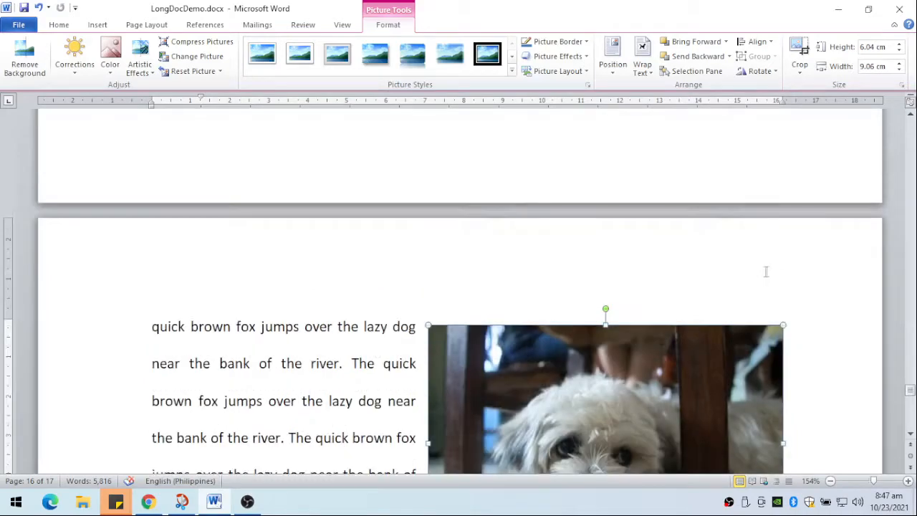
{"action": "left_click_drag", "start_coordinate": [910, 387], "coordinate": [908, 276]}
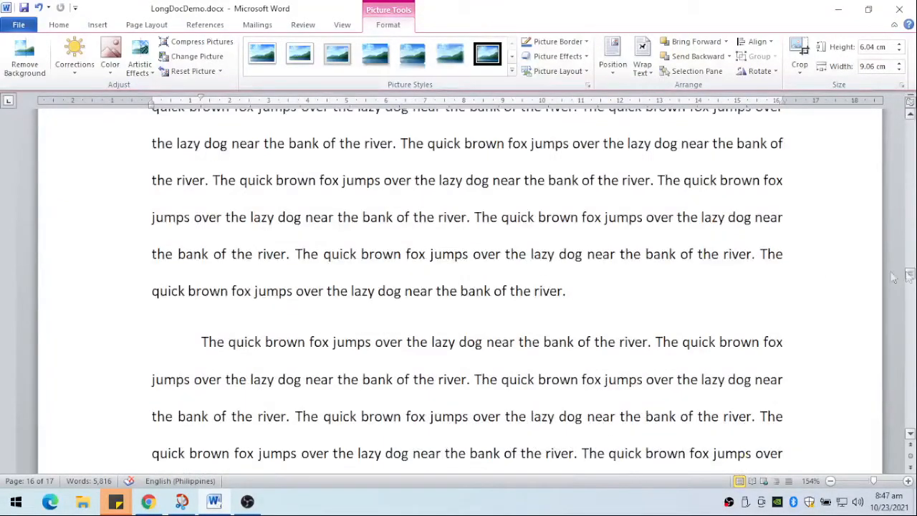
{"action": "left_click", "coordinate": [198, 340]}
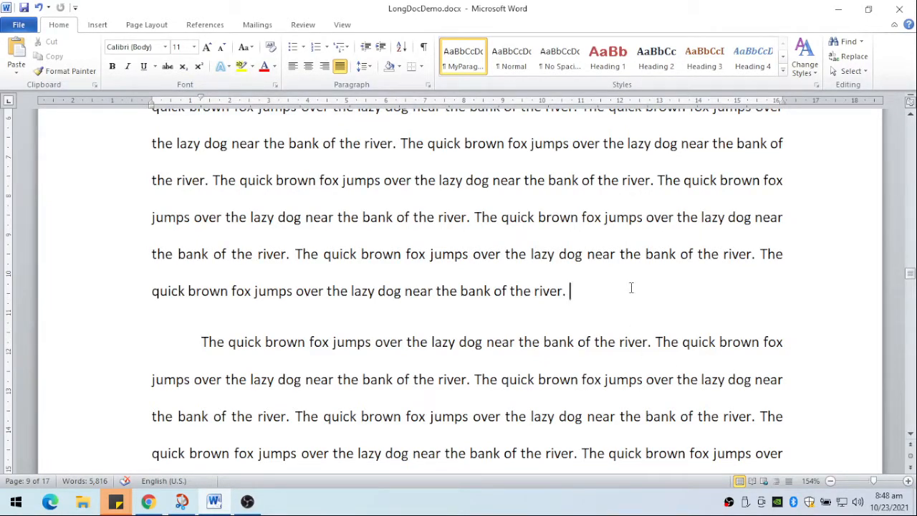
{"action": "key", "text": "Return"}
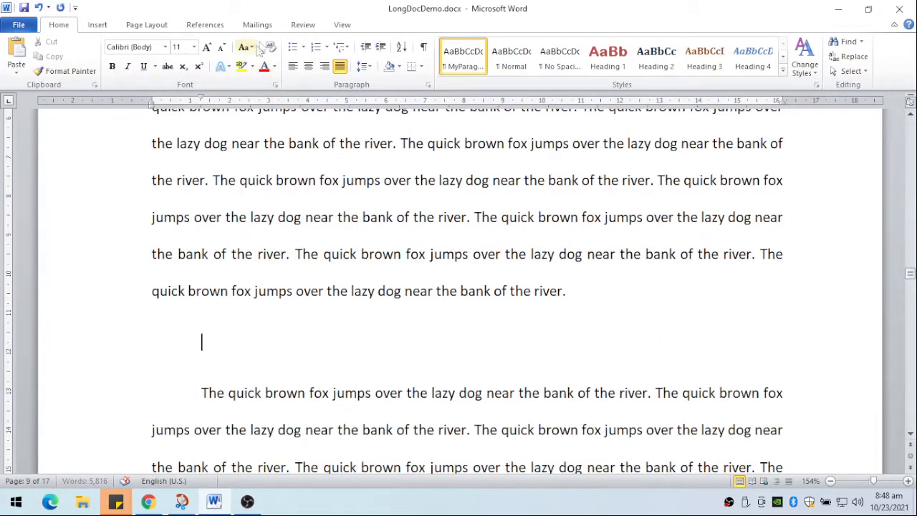
{"action": "left_click", "coordinate": [97, 26]}
{"action": "left_click", "coordinate": [106, 56]}
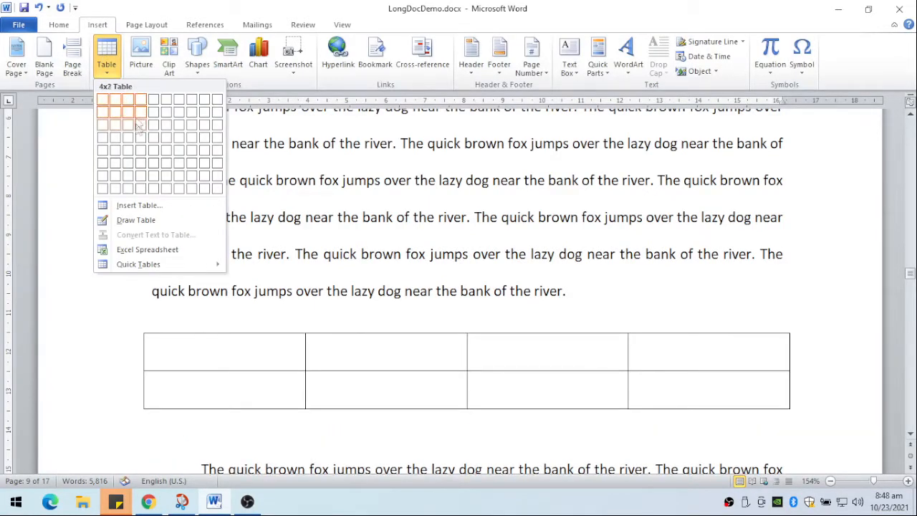
{"action": "left_click", "coordinate": [138, 137]}
- Fill most of the table's cells with short placeholder text such as "sdfg", leaving a few cells empty
{"action": "scroll", "coordinate": [590, 315], "scroll_direction": "down", "scroll_amount": 2}
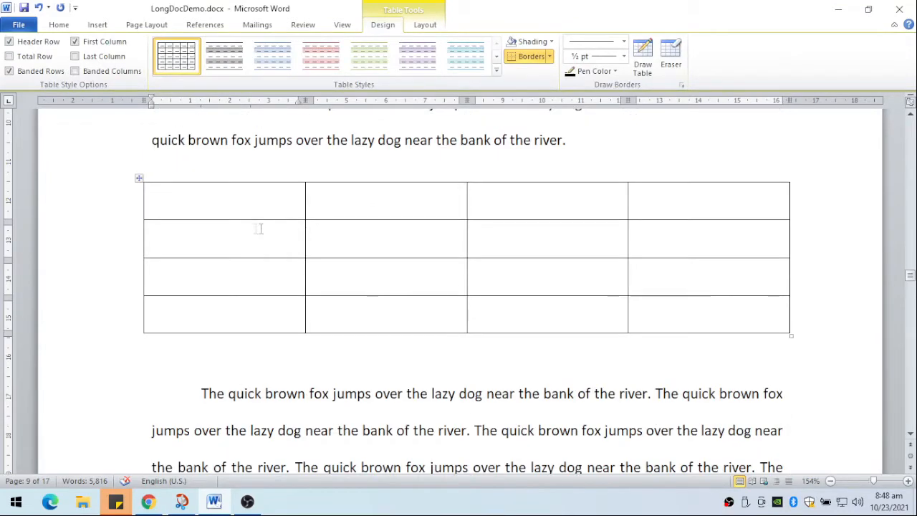
{"action": "type", "text": "sdfg"}
{"action": "left_click", "coordinate": [370, 250]}
{"action": "type", "text": "dfg"}
{"action": "left_click", "coordinate": [370, 277]}
{"action": "type", "text": "sdfg"}
{"action": "left_click", "coordinate": [538, 277]}
{"action": "type", "text": "sdfg"}
{"action": "left_click", "coordinate": [475, 305]}
{"action": "type", "text": "sdfg"}
{"action": "left_click", "coordinate": [707, 291]}
{"action": "type", "text": "sd"}
{"action": "left_click", "coordinate": [703, 247]}
{"action": "type", "text": "sdfg"}
{"action": "left_click", "coordinate": [690, 201]}
{"action": "type", "text": "sdfg"}
{"action": "left_click", "coordinate": [519, 208]}
{"action": "type", "text": "sdfg"}
{"action": "left_click", "coordinate": [392, 318]}
{"action": "type", "text": "sdfg"}
{"action": "left_click", "coordinate": [204, 325]}
{"action": "type", "text": "sdfg"}
{"action": "left_click", "coordinate": [197, 283]}
{"action": "type", "text": "sdfg"}
{"action": "left_click", "coordinate": [200, 238]}
{"action": "type", "text": "sdg"}
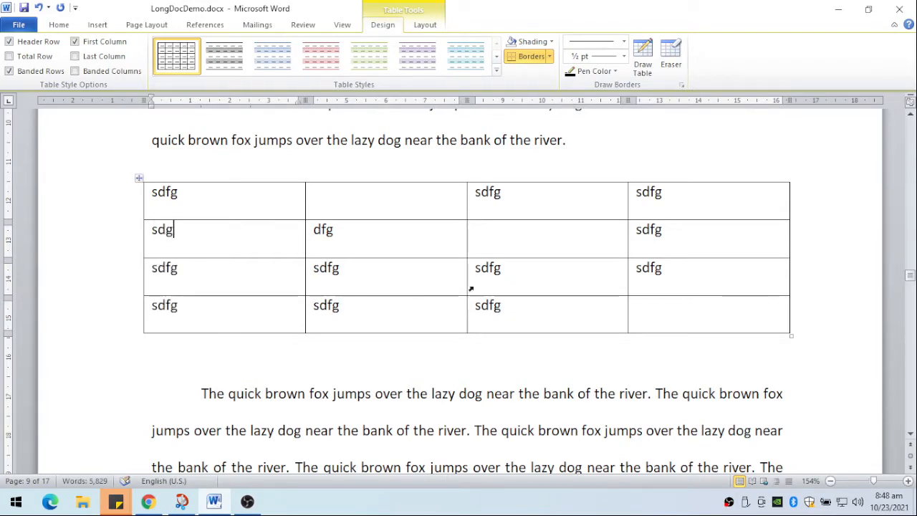
- Insert the caption "Figure 1 Lazy Dog 1" below the dog picture beside the Sub Head 1.1 text on page 1
{"action": "scroll", "coordinate": [780, 284], "scroll_direction": "up", "scroll_amount": 1}
{"action": "scroll", "coordinate": [791, 272], "scroll_direction": "down", "scroll_amount": 5}
{"action": "scroll", "coordinate": [792, 272], "scroll_direction": "up", "scroll_amount": 10}
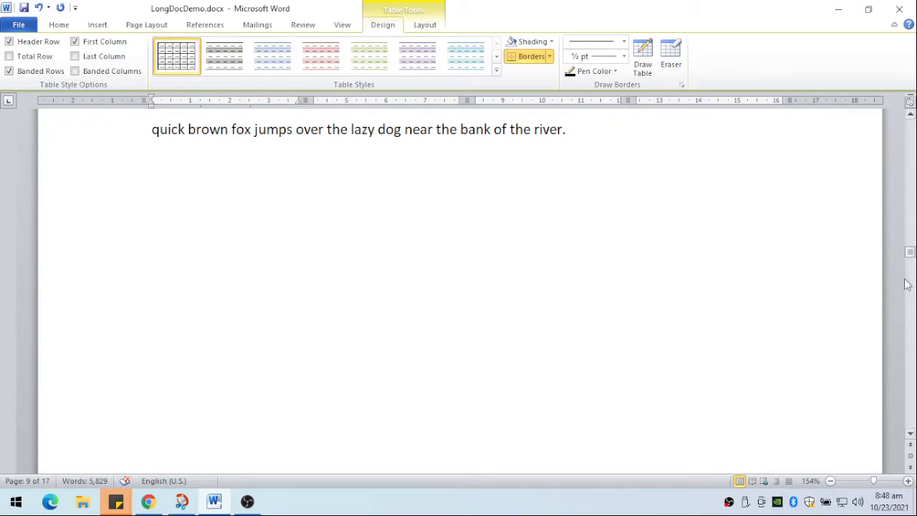
{"action": "left_click_drag", "start_coordinate": [910, 262], "coordinate": [911, 128]}
{"action": "left_click", "coordinate": [662, 358]}
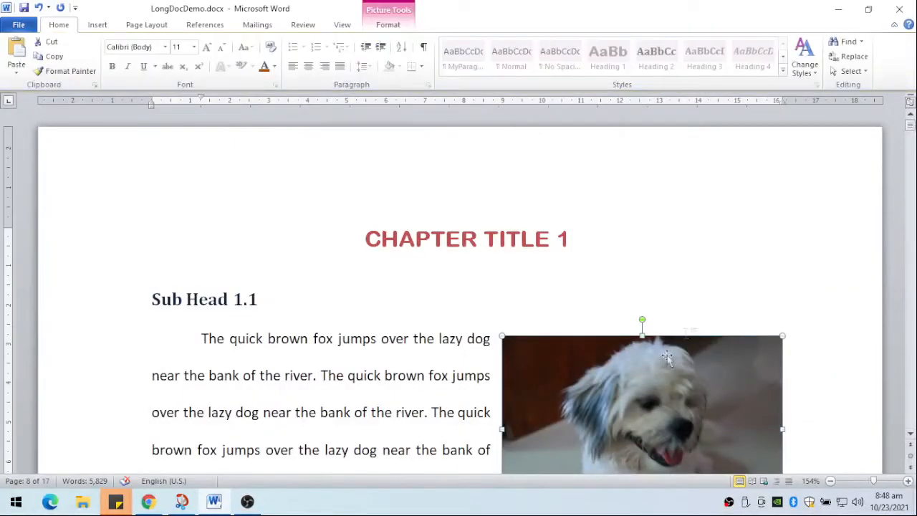
{"action": "scroll", "coordinate": [758, 259], "scroll_direction": "down", "scroll_amount": 2}
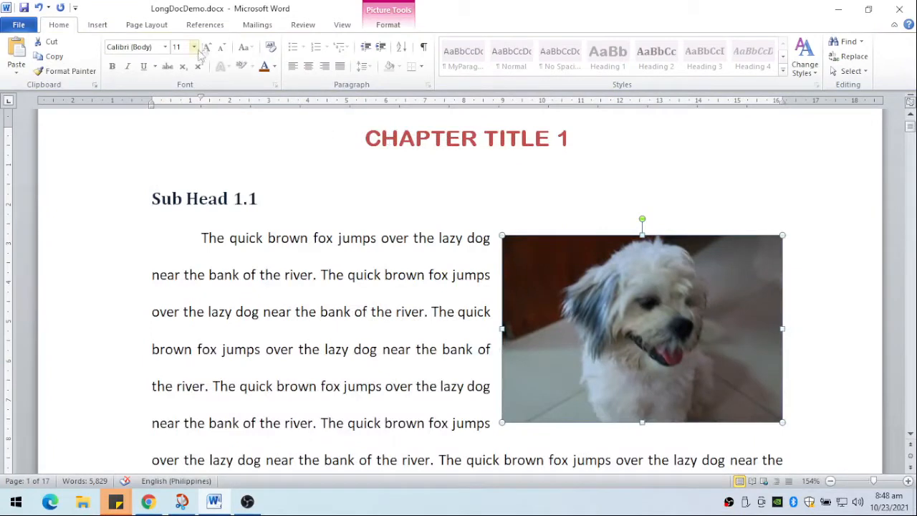
{"action": "left_click", "coordinate": [206, 27]}
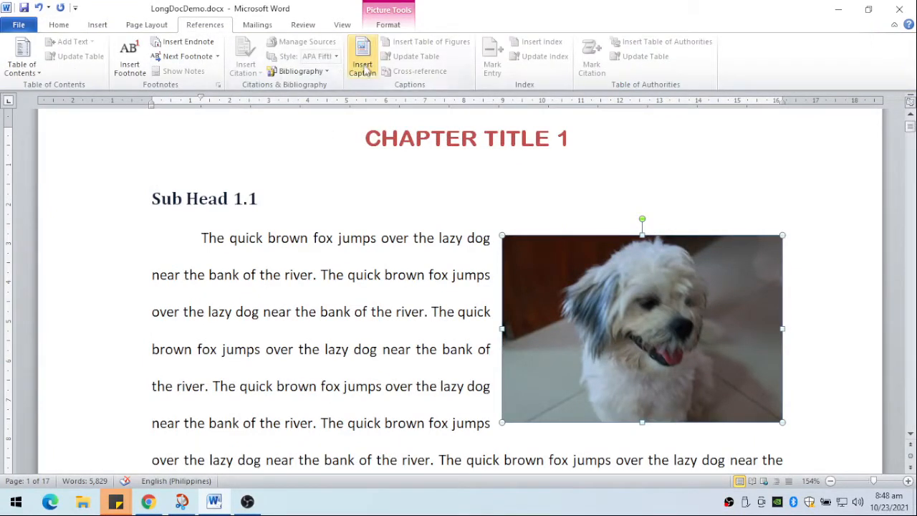
{"action": "left_click", "coordinate": [364, 65]}
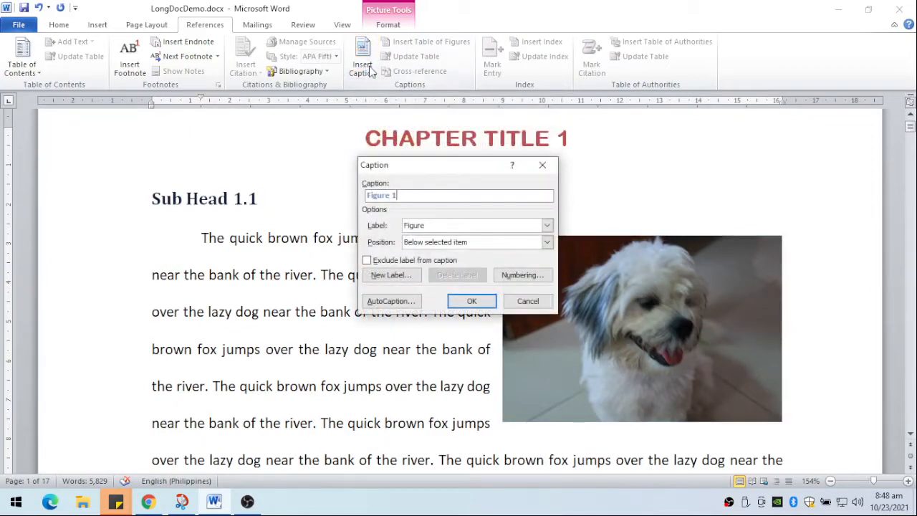
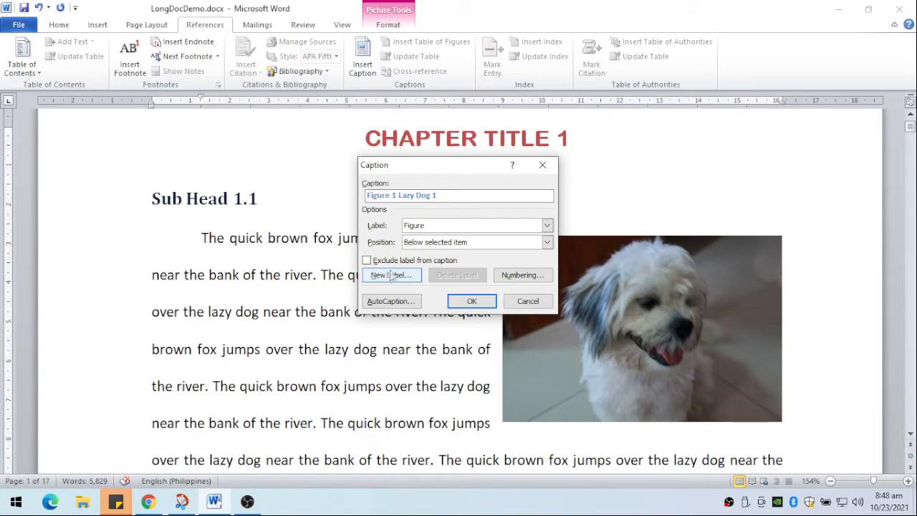
{"action": "left_click", "coordinate": [471, 302]}
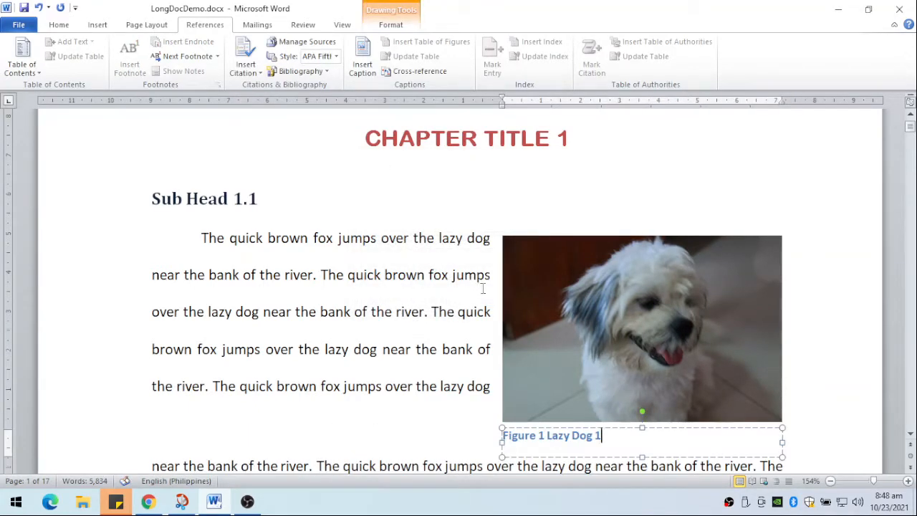
{"action": "scroll", "coordinate": [582, 304], "scroll_direction": "down", "scroll_amount": 2}
{"action": "scroll", "coordinate": [582, 301], "scroll_direction": "down", "scroll_amount": 1}
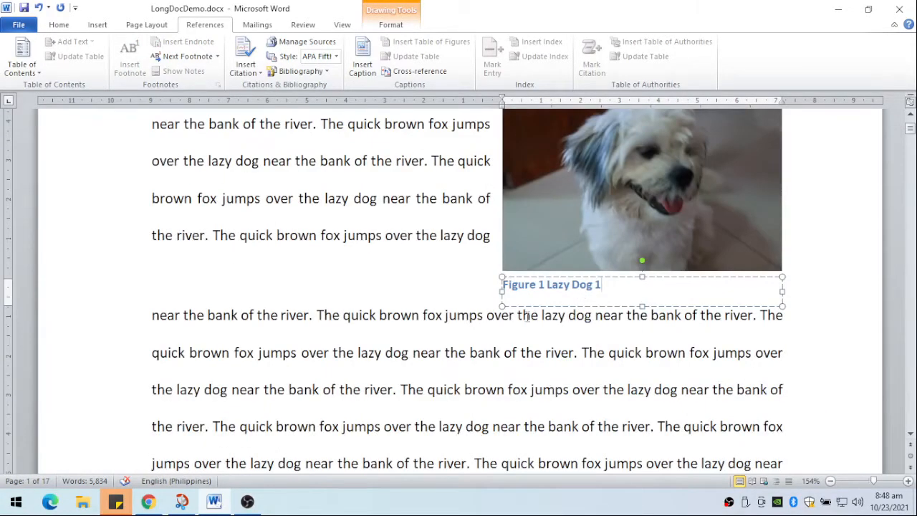
{"action": "left_click", "coordinate": [840, 276]}
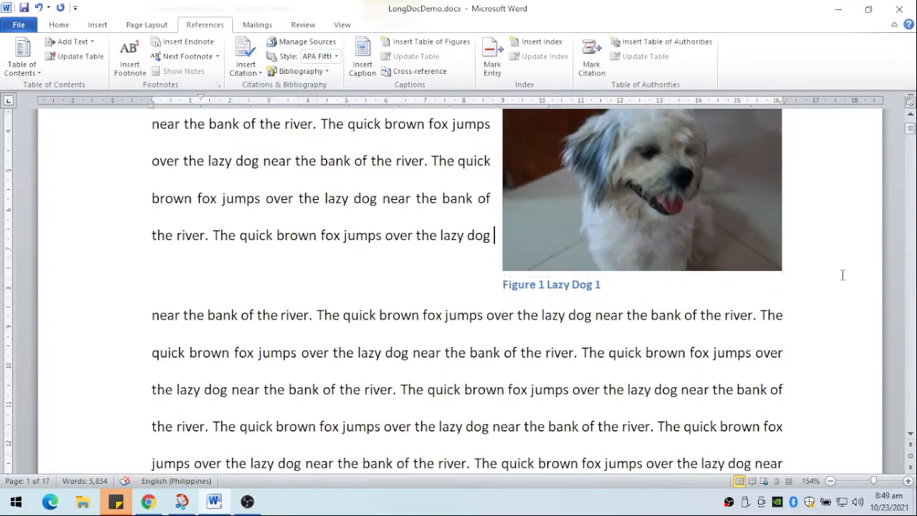
{"action": "left_click", "coordinate": [611, 301]}
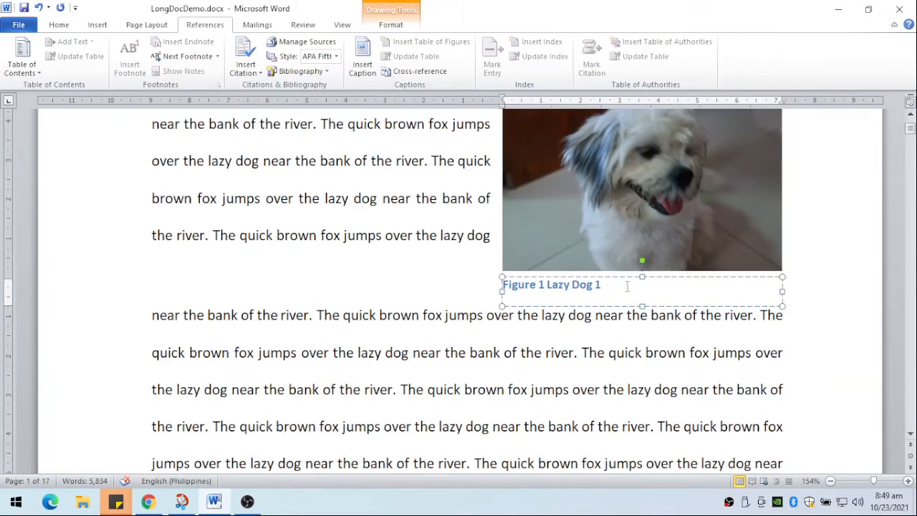
- Insert the caption "Figure 2 Lazy Dog 2" below the picture of the dog lying on the floor on page 16
{"action": "scroll", "coordinate": [759, 278], "scroll_direction": "down", "scroll_amount": 1}
{"action": "scroll", "coordinate": [759, 278], "scroll_direction": "down", "scroll_amount": 20}
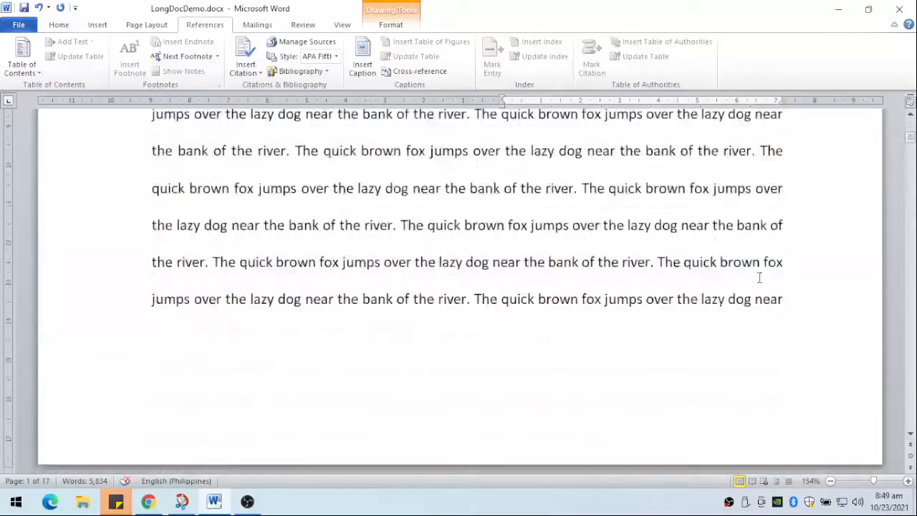
{"action": "scroll", "coordinate": [776, 270], "scroll_direction": "down", "scroll_amount": 5}
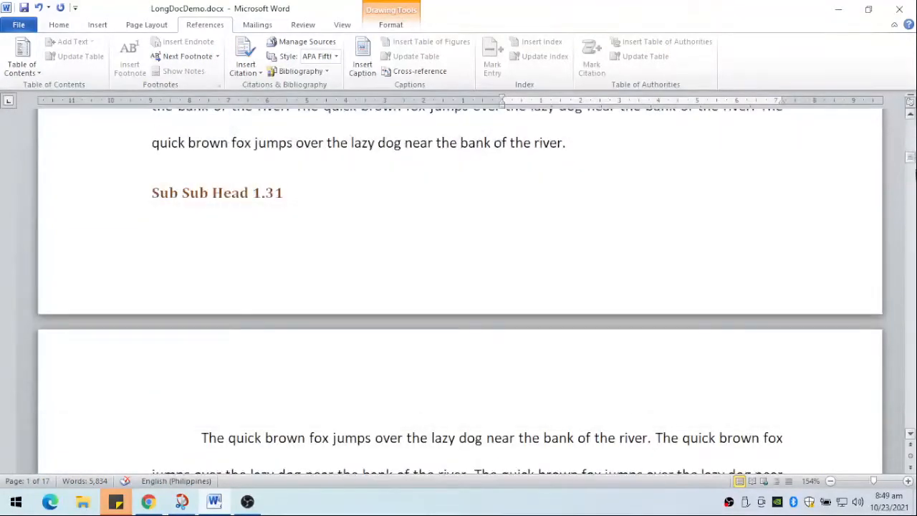
{"action": "left_click_drag", "start_coordinate": [910, 166], "coordinate": [897, 399]}
{"action": "left_click", "coordinate": [688, 342]}
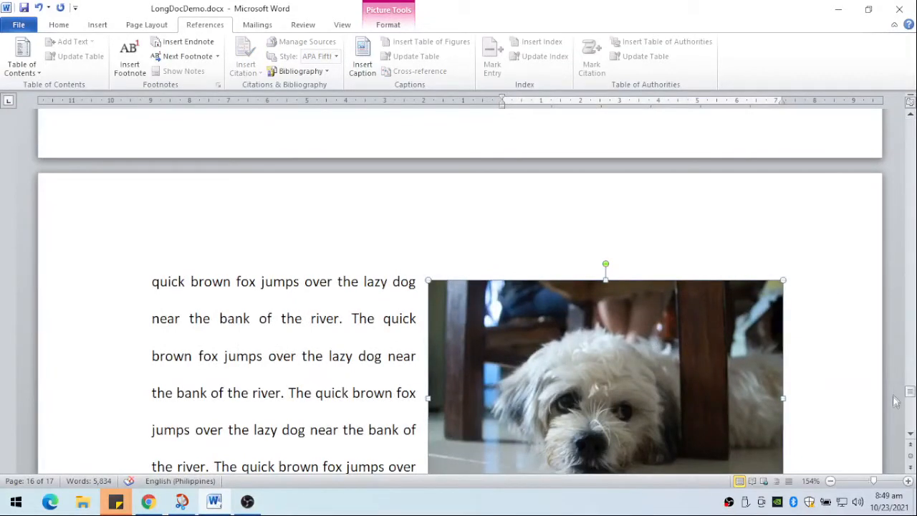
{"action": "left_click_drag", "start_coordinate": [908, 392], "coordinate": [910, 397]}
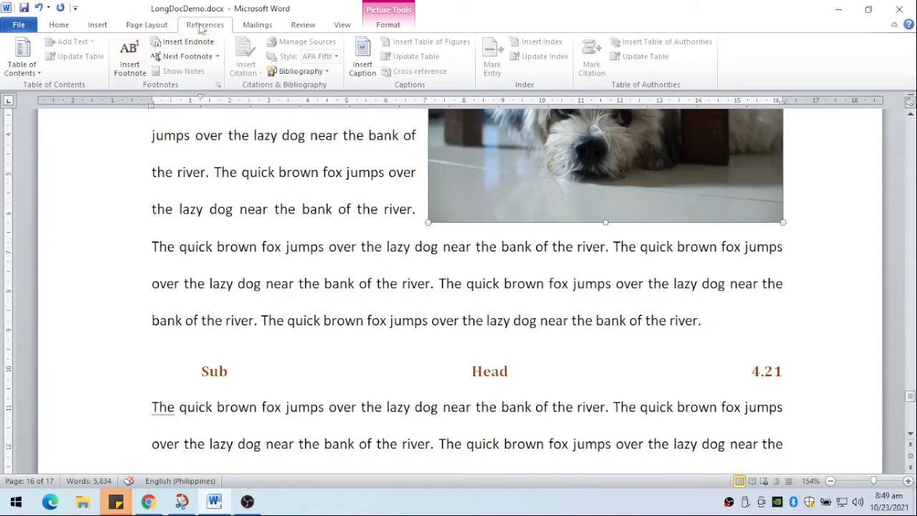
{"action": "left_click", "coordinate": [361, 63]}
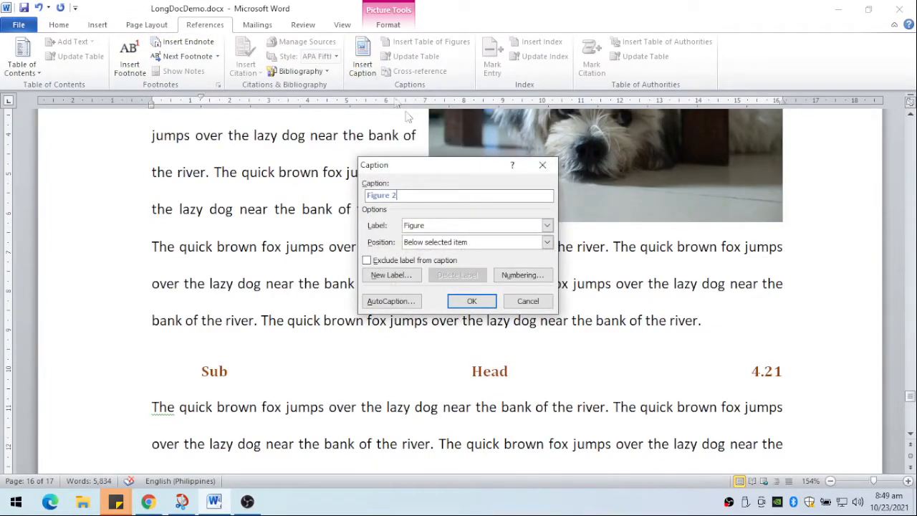
{"action": "type", "text": "L"}
{"action": "left_click", "coordinate": [472, 301]}
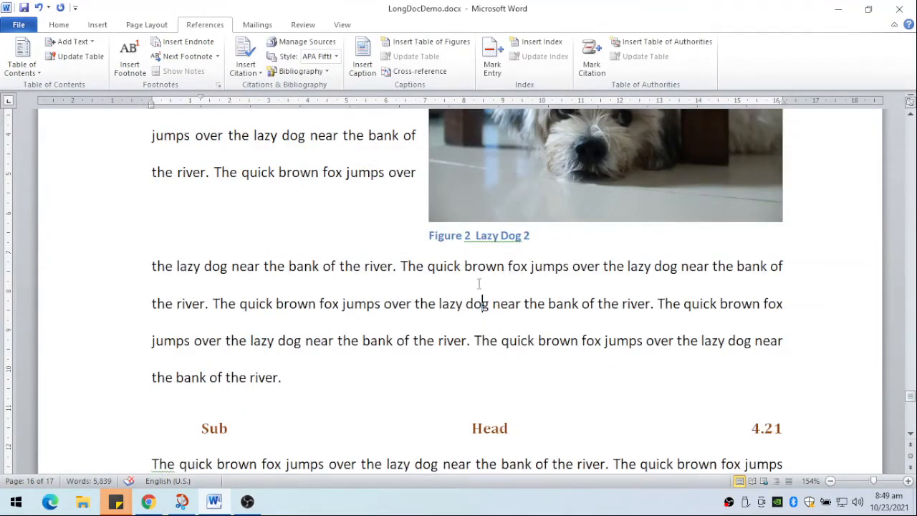
- Select the whole table on page 9 and add the caption "Table 1 Title of Table here" above it, using the Table label
{"action": "scroll", "coordinate": [480, 284], "scroll_direction": "up", "scroll_amount": 10}
{"action": "scroll", "coordinate": [473, 280], "scroll_direction": "up", "scroll_amount": 15}
{"action": "scroll", "coordinate": [469, 272], "scroll_direction": "up", "scroll_amount": 15}
{"action": "scroll", "coordinate": [469, 273], "scroll_direction": "up", "scroll_amount": 15}
{"action": "scroll", "coordinate": [469, 276], "scroll_direction": "up", "scroll_amount": 15}
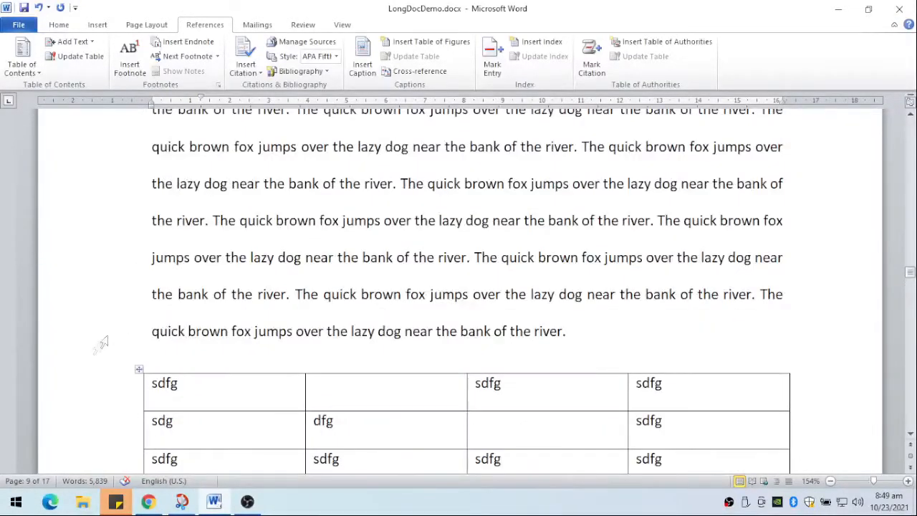
{"action": "left_click", "coordinate": [135, 376]}
{"action": "left_click", "coordinate": [217, 387]}
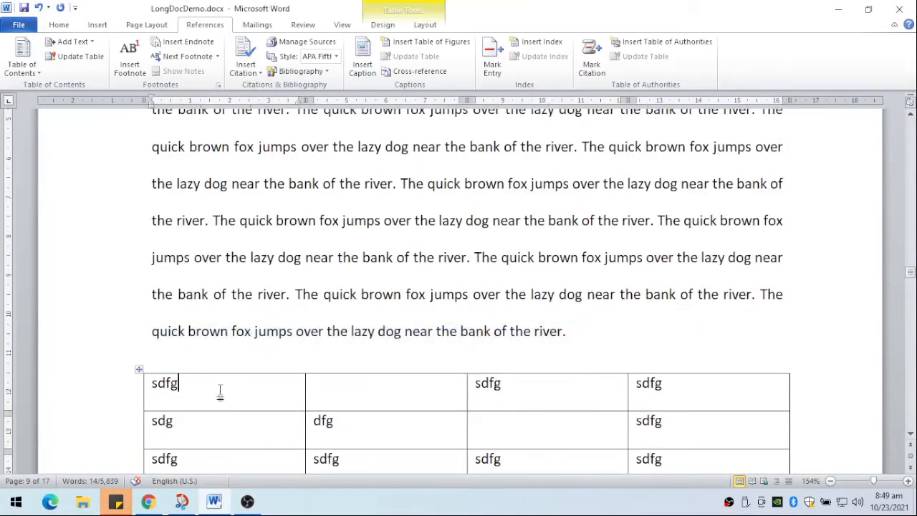
{"action": "scroll", "coordinate": [234, 360], "scroll_direction": "up", "scroll_amount": 1}
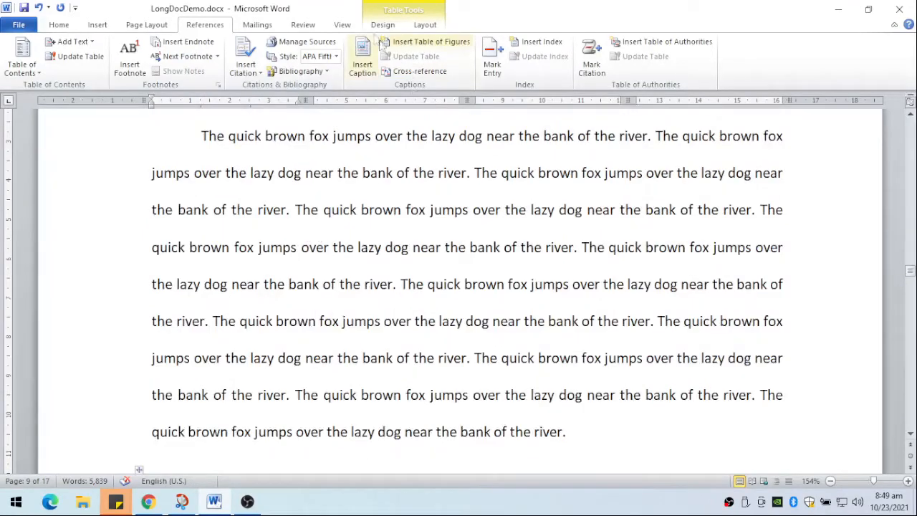
{"action": "left_click", "coordinate": [425, 26]}
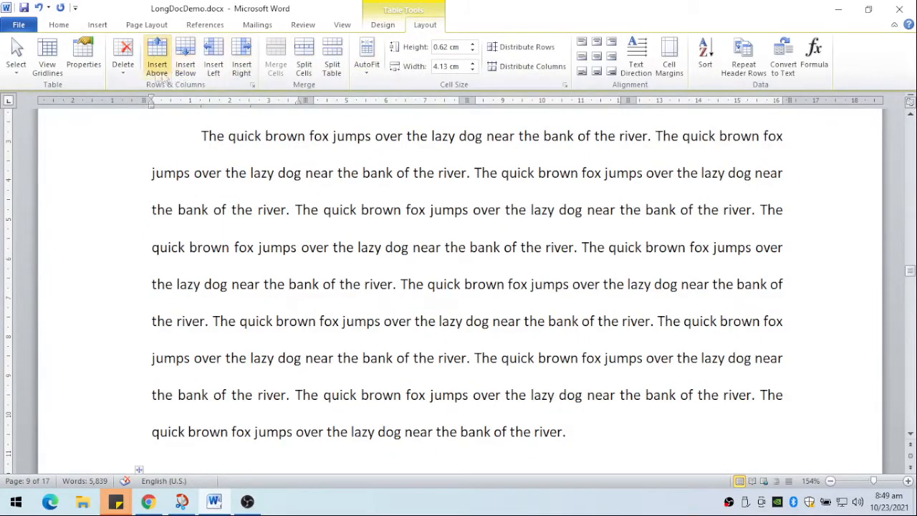
{"action": "left_click", "coordinate": [17, 70]}
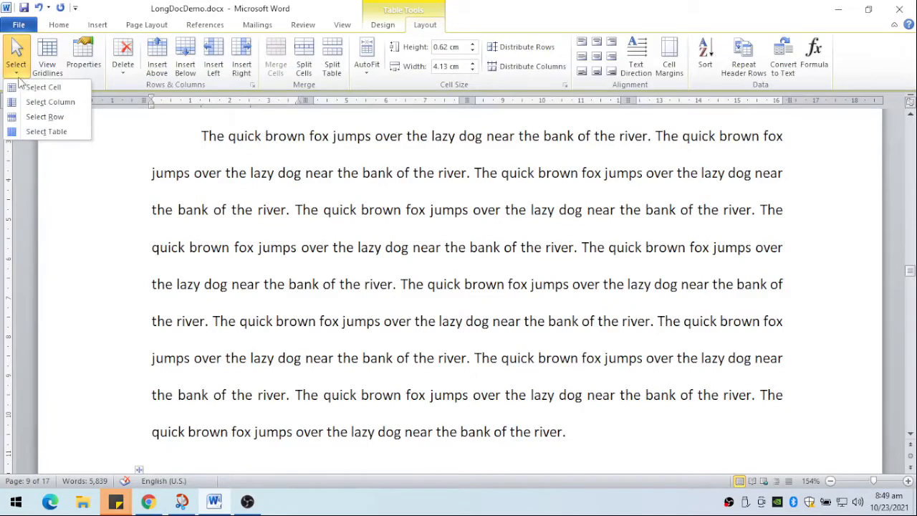
{"action": "left_click", "coordinate": [46, 131]}
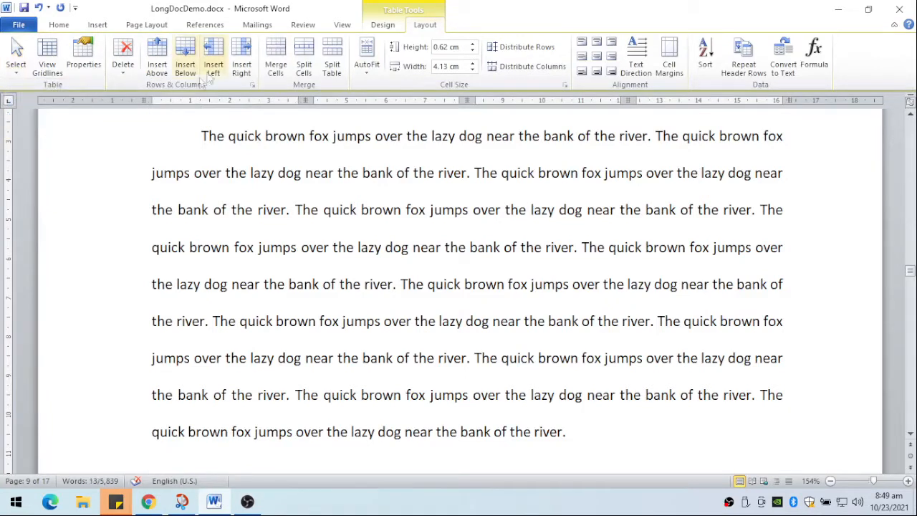
{"action": "left_click", "coordinate": [205, 26]}
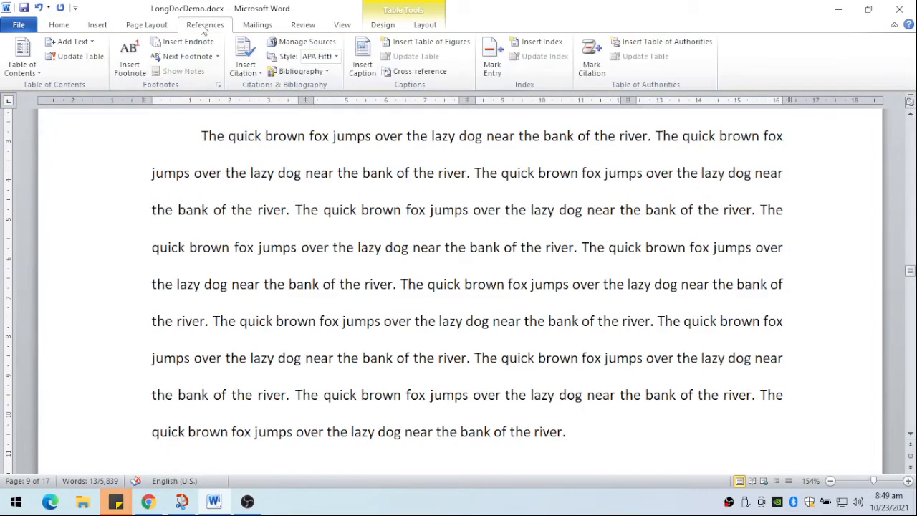
{"action": "left_click", "coordinate": [364, 60]}
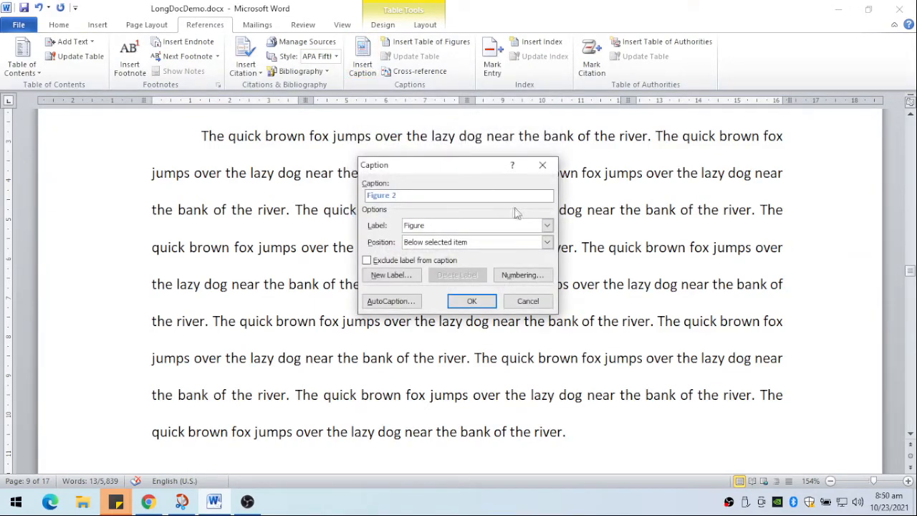
{"action": "left_click", "coordinate": [547, 227]}
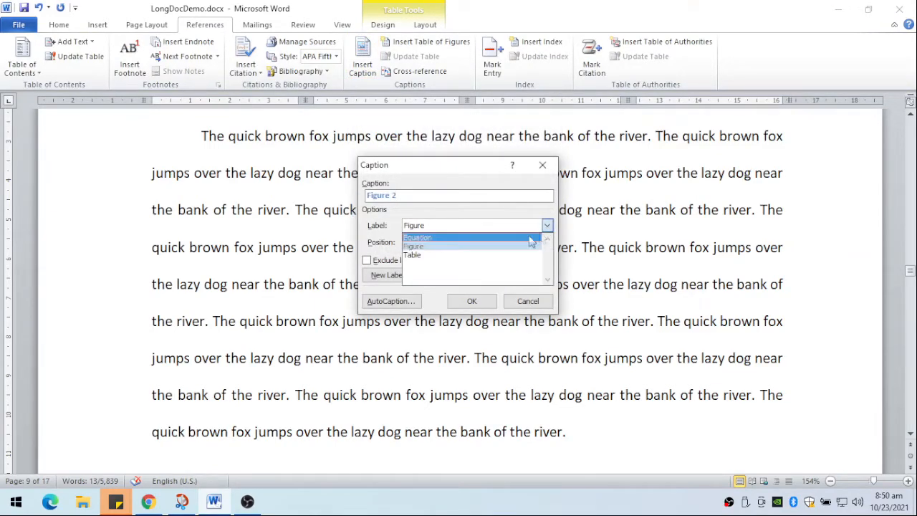
{"action": "left_click", "coordinate": [426, 259]}
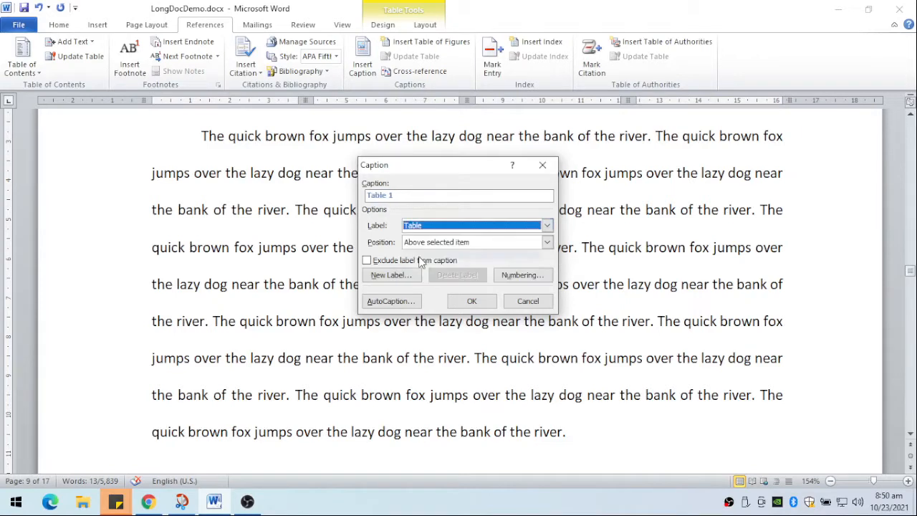
{"action": "left_click", "coordinate": [431, 198]}
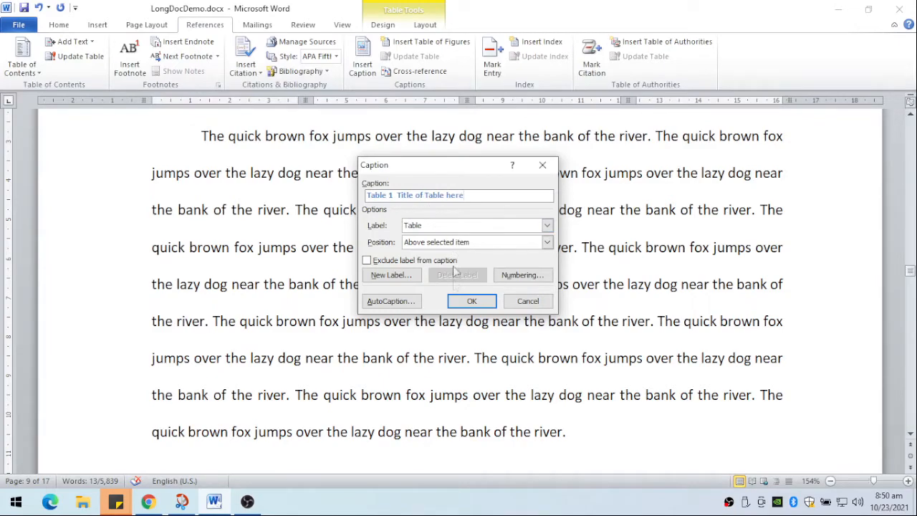
{"action": "left_click", "coordinate": [472, 301]}
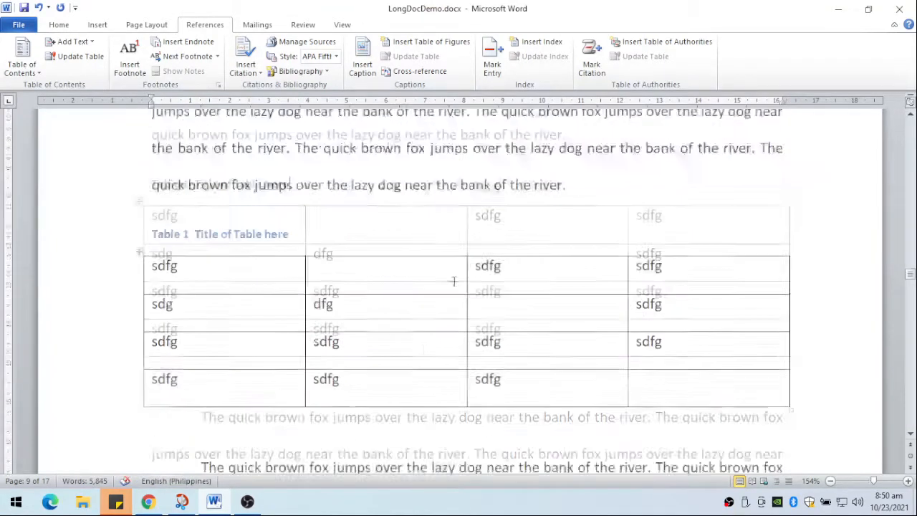
- Insert a footnote reference at the start of the Sub Head 4.21 heading on page 16
{"action": "scroll", "coordinate": [356, 265], "scroll_direction": "down", "scroll_amount": 8}
{"action": "scroll", "coordinate": [352, 265], "scroll_direction": "up", "scroll_amount": 8}
{"action": "scroll", "coordinate": [350, 264], "scroll_direction": "down", "scroll_amount": 6}
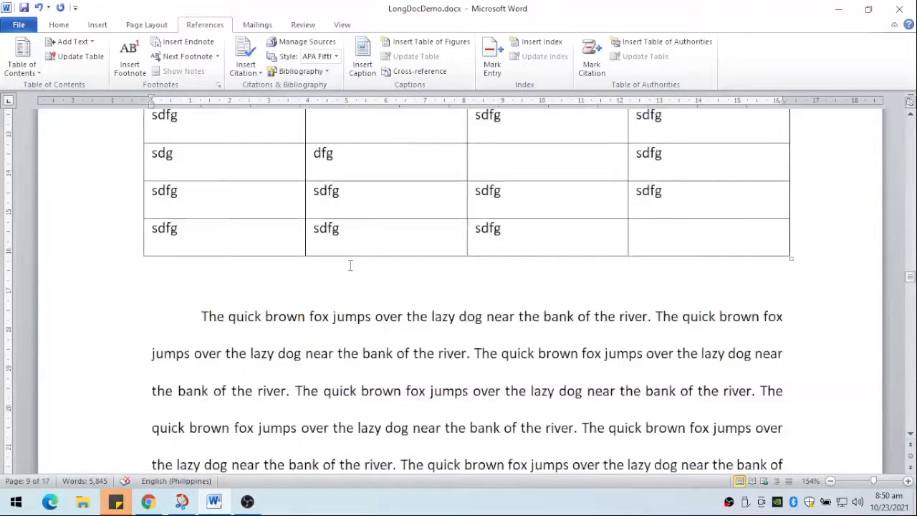
{"action": "scroll", "coordinate": [351, 265], "scroll_direction": "down", "scroll_amount": 10}
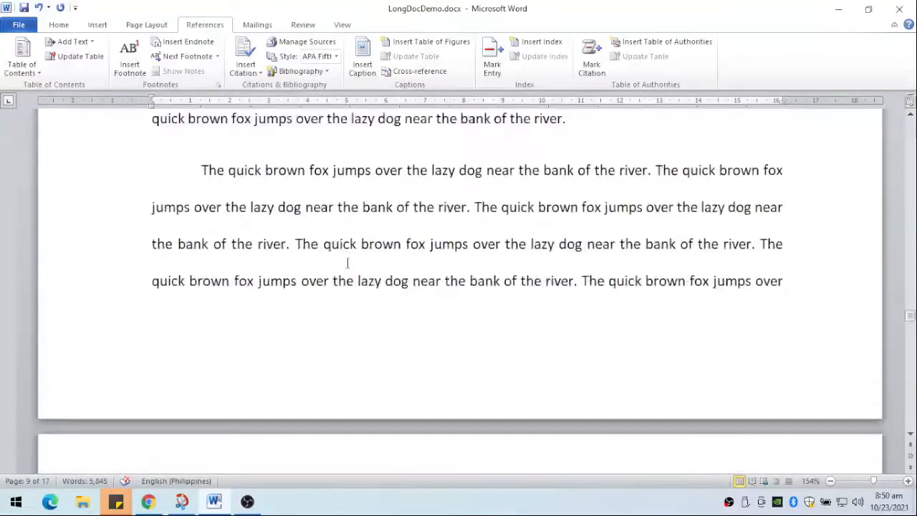
{"action": "scroll", "coordinate": [361, 270], "scroll_direction": "down", "scroll_amount": 10}
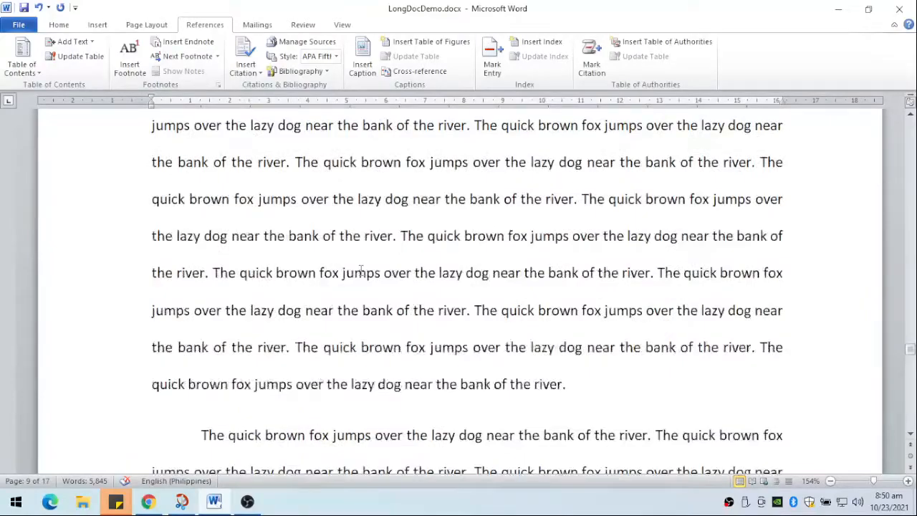
{"action": "scroll", "coordinate": [361, 270], "scroll_direction": "down", "scroll_amount": 10}
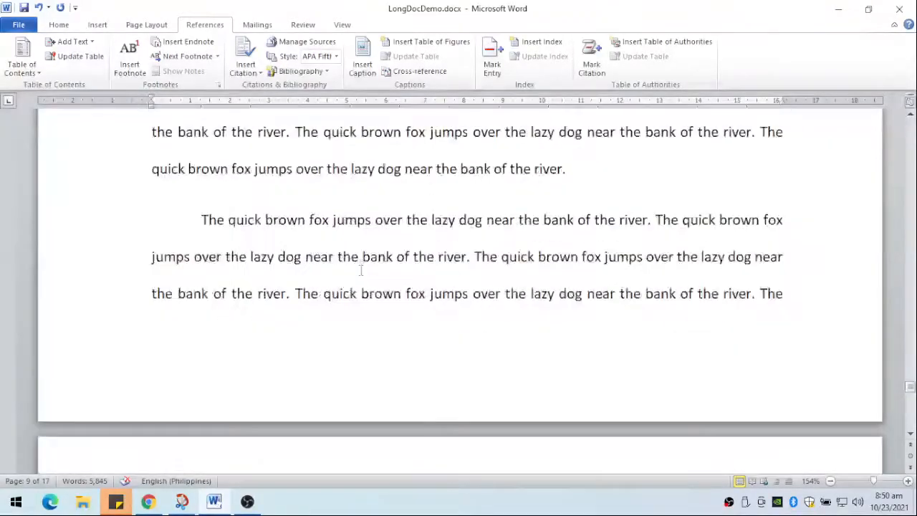
{"action": "scroll", "coordinate": [361, 270], "scroll_direction": "down", "scroll_amount": 10}
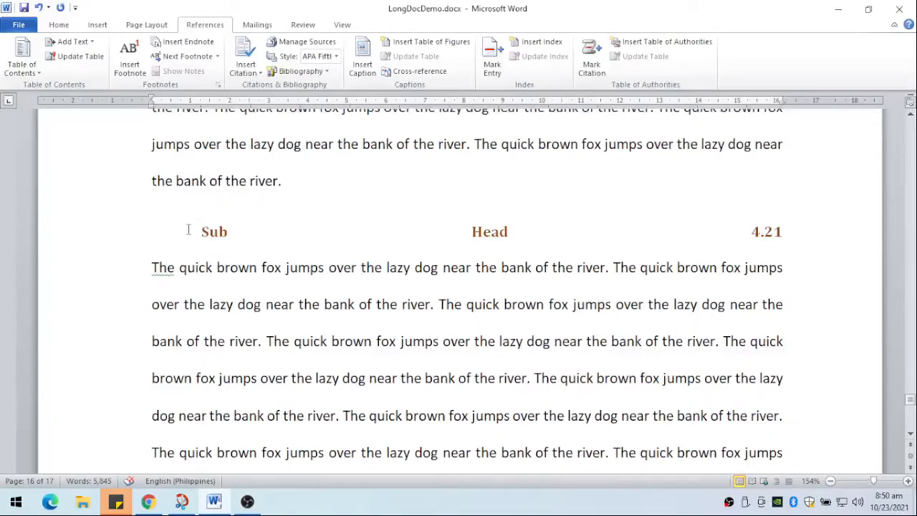
{"action": "left_click", "coordinate": [130, 63]}
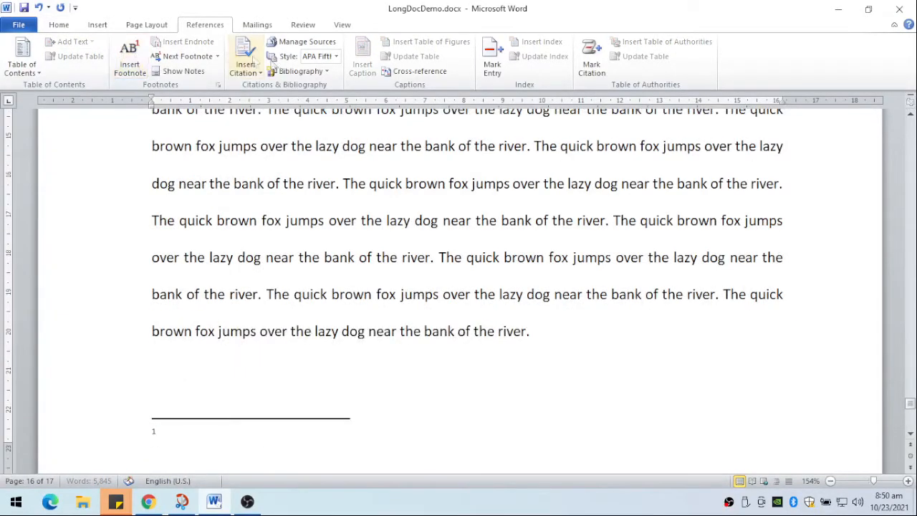
- Show the formatting marks and replace the line break after the Sub Head 4.21 heading with a paragraph break
{"action": "left_click", "coordinate": [60, 26]}
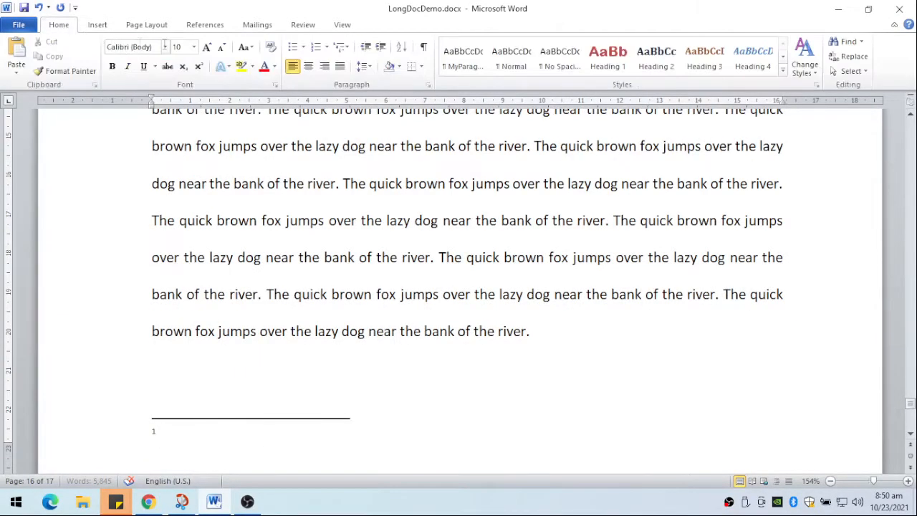
{"action": "left_click", "coordinate": [423, 47]}
{"action": "scroll", "coordinate": [506, 215], "scroll_direction": "up", "scroll_amount": 1}
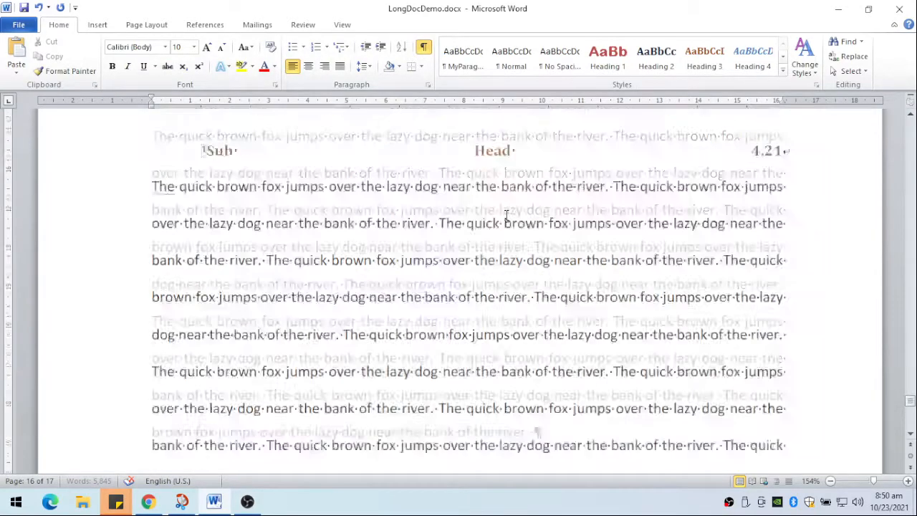
{"action": "scroll", "coordinate": [506, 215], "scroll_direction": "up", "scroll_amount": 1}
{"action": "left_click", "coordinate": [805, 201]}
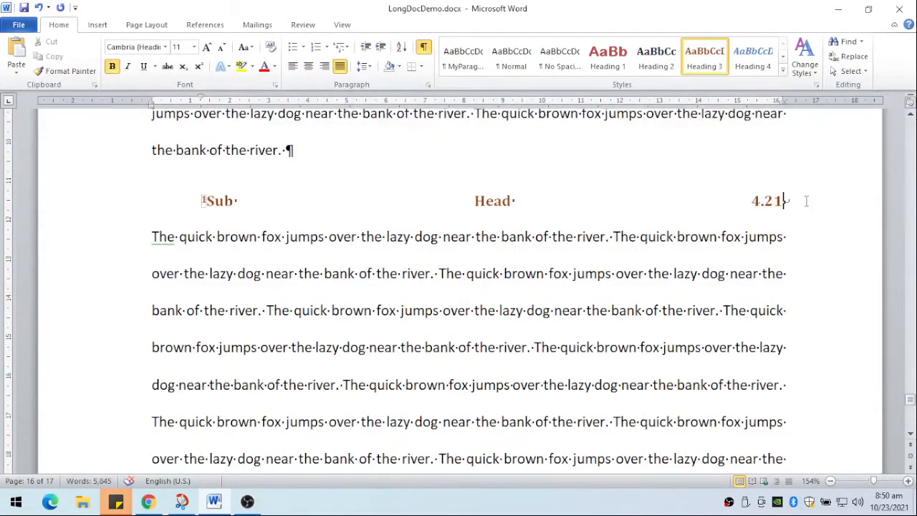
{"action": "key", "text": "Delete"}
{"action": "key", "text": "Return"}
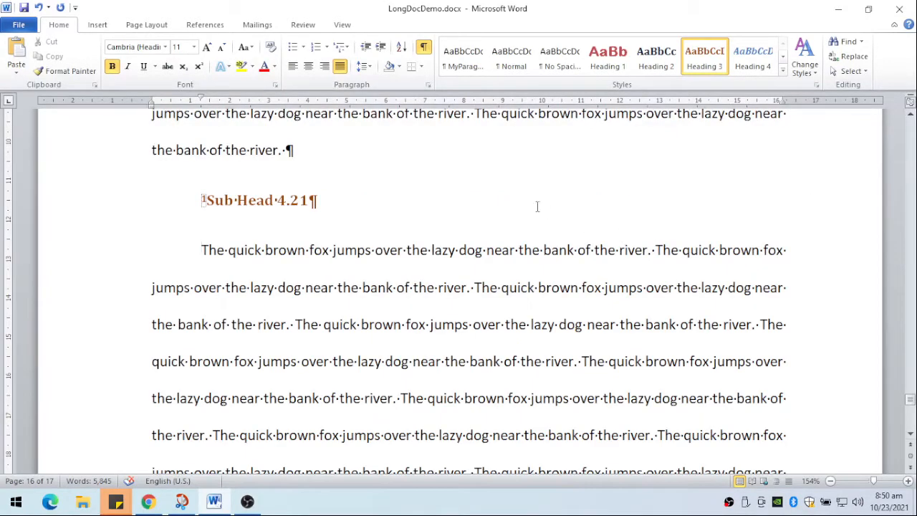
- Set the first-line indent of the body paragraph below the Sub Head 4.21 heading to about 1 cm
{"action": "double_click", "coordinate": [202, 96]}
{"action": "left_click", "coordinate": [566, 69]}
{"action": "left_click_drag", "start_coordinate": [202, 98], "coordinate": [152, 101]}
{"action": "left_click", "coordinate": [204, 200]}
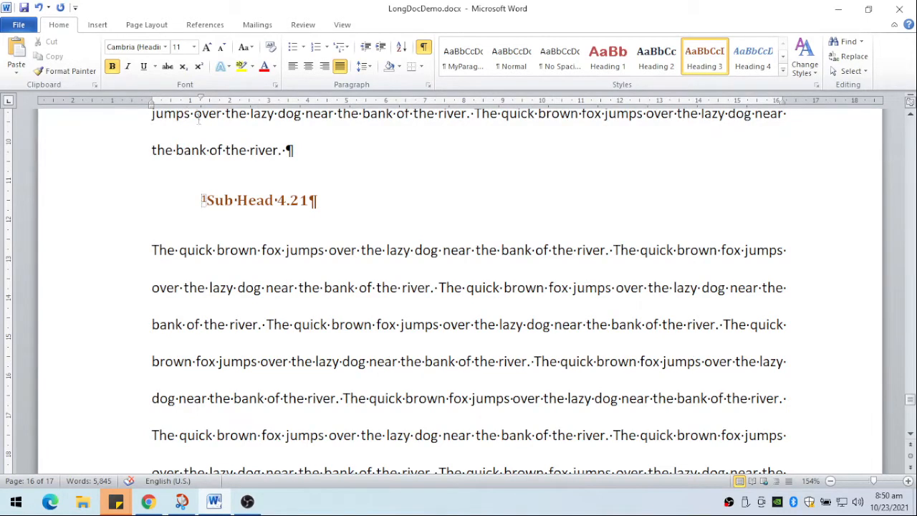
{"action": "mouse_move", "coordinate": [204, 100]}
{"action": "left_mouse_down"}
{"action": "mouse_move", "coordinate": [151, 104]}
{"action": "mouse_move", "coordinate": [192, 100]}
{"action": "left_mouse_up"}
{"action": "left_click", "coordinate": [153, 250]}
- Insert a Next Page section break at the last empty paragraph on page 17
{"action": "scroll", "coordinate": [453, 230], "scroll_direction": "down", "scroll_amount": 15}
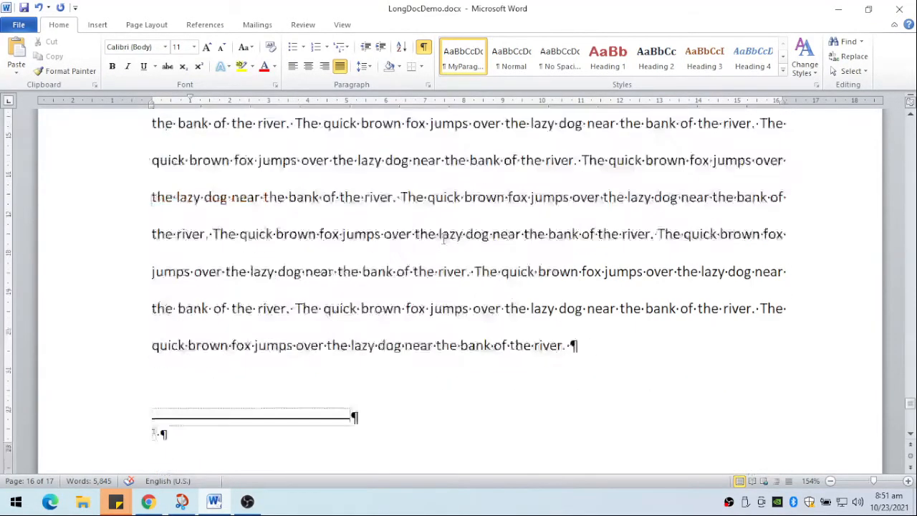
{"action": "scroll", "coordinate": [442, 238], "scroll_direction": "up", "scroll_amount": 15}
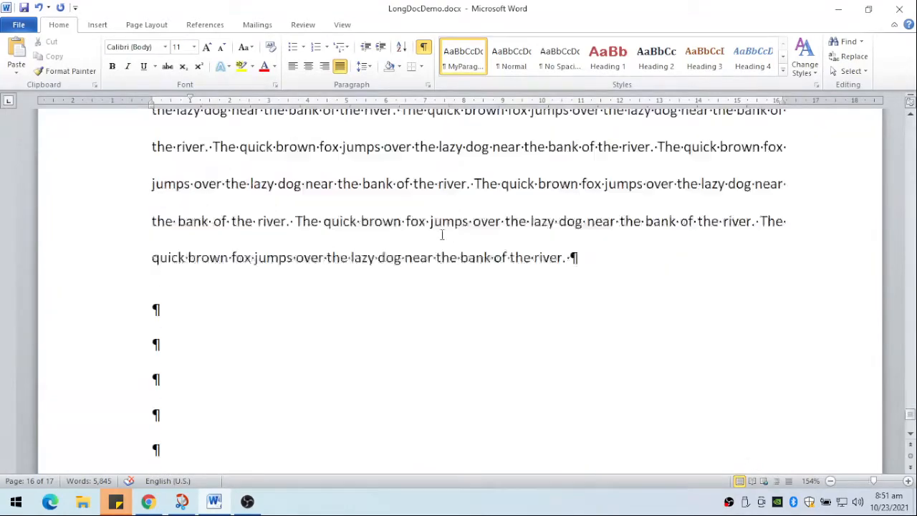
{"action": "scroll", "coordinate": [442, 234], "scroll_direction": "up", "scroll_amount": 10}
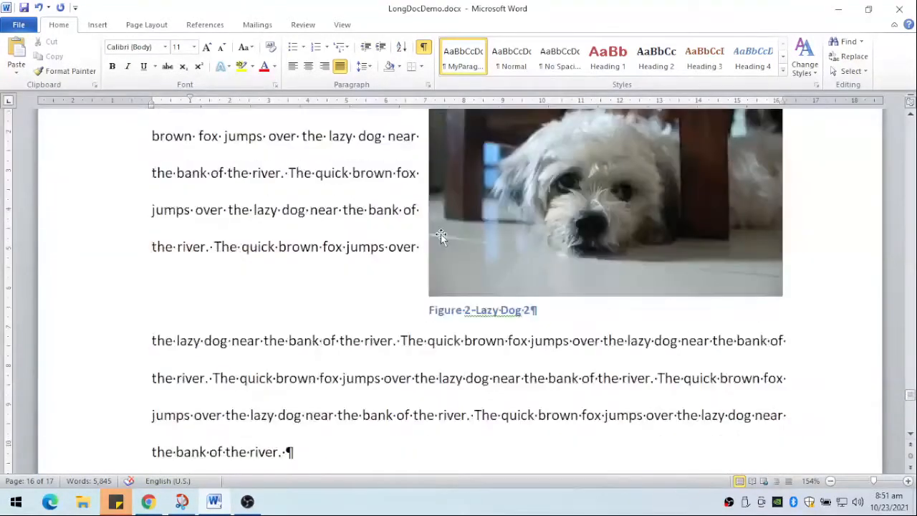
{"action": "scroll", "coordinate": [441, 236], "scroll_direction": "down", "scroll_amount": 20}
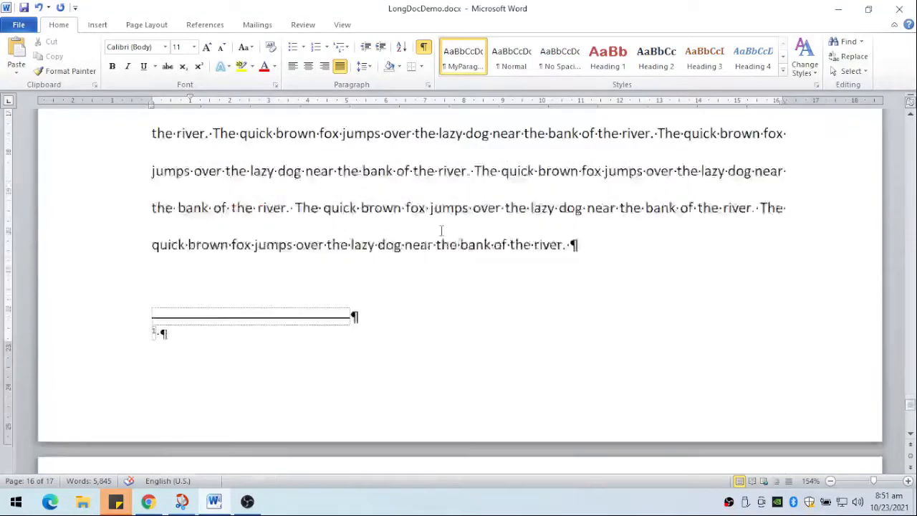
{"action": "scroll", "coordinate": [440, 230], "scroll_direction": "down", "scroll_amount": 5}
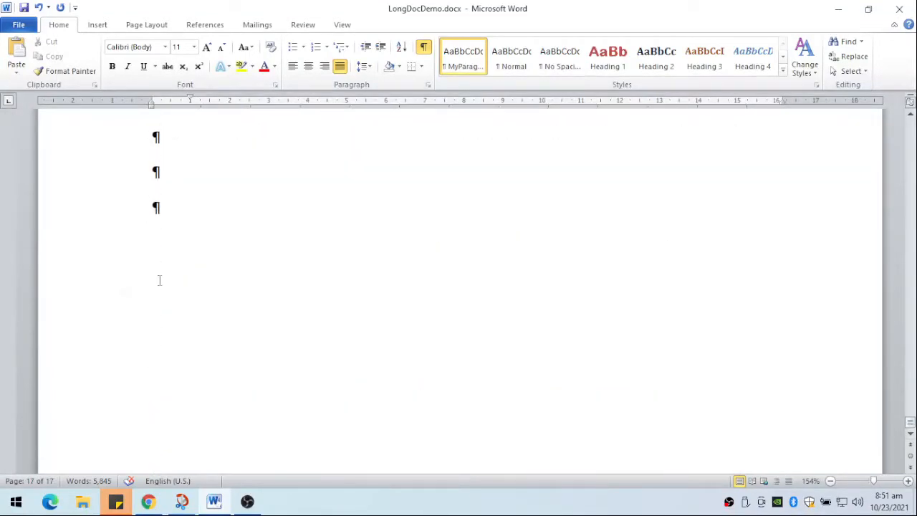
{"action": "left_click", "coordinate": [179, 247]}
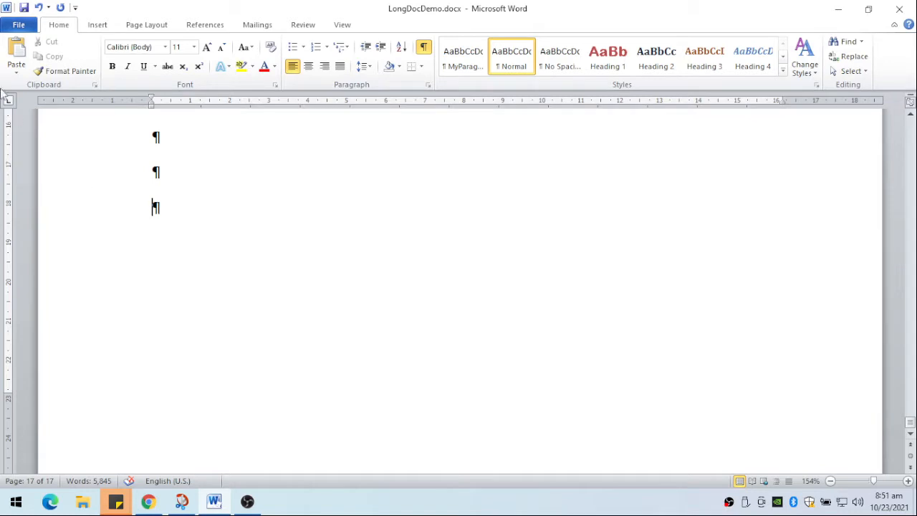
{"action": "left_click", "coordinate": [98, 25]}
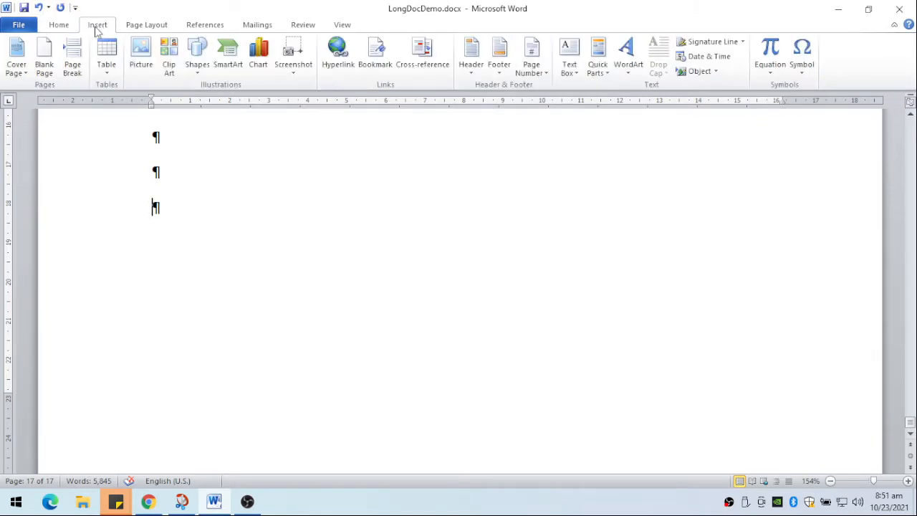
{"action": "left_click", "coordinate": [147, 25]}
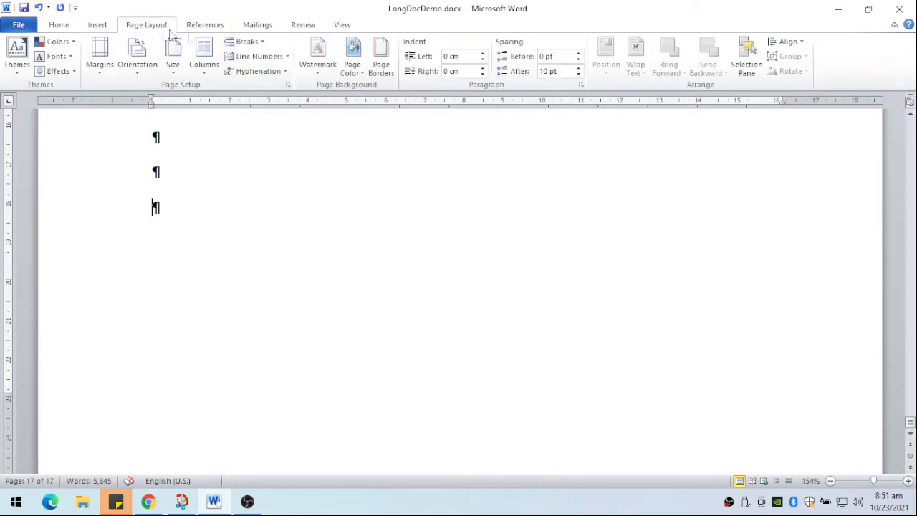
{"action": "left_click", "coordinate": [263, 45]}
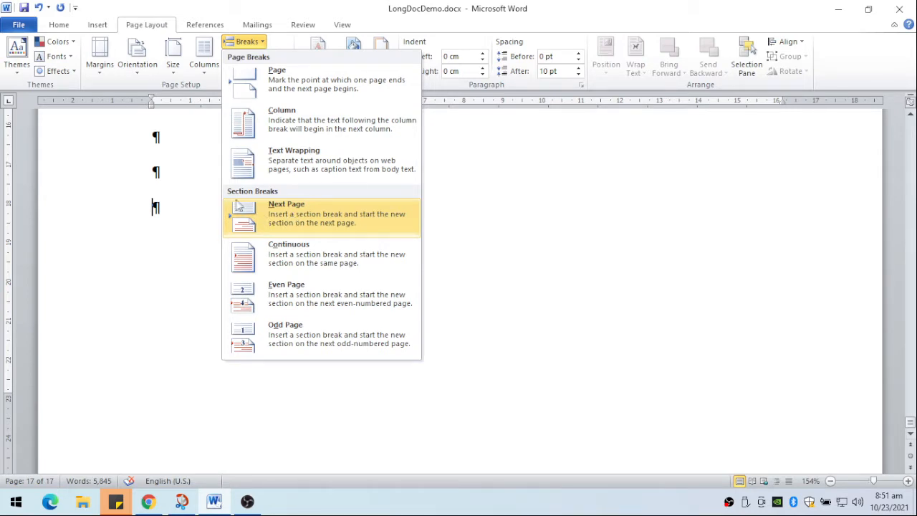
{"action": "left_click", "coordinate": [285, 213]}
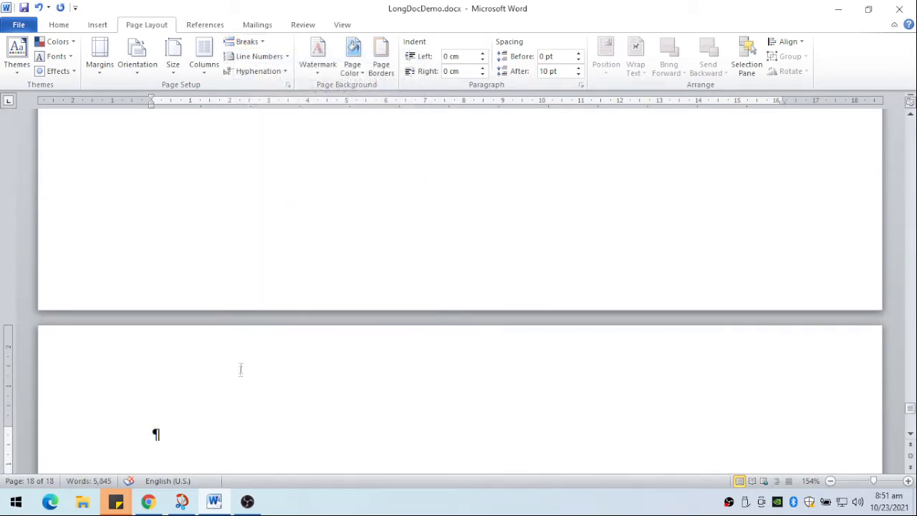
- Hide the formatting marks and enter the title "Table of Contents" on page 18, followed by a new line
{"action": "left_click", "coordinate": [58, 26]}
{"action": "left_click", "coordinate": [423, 47]}
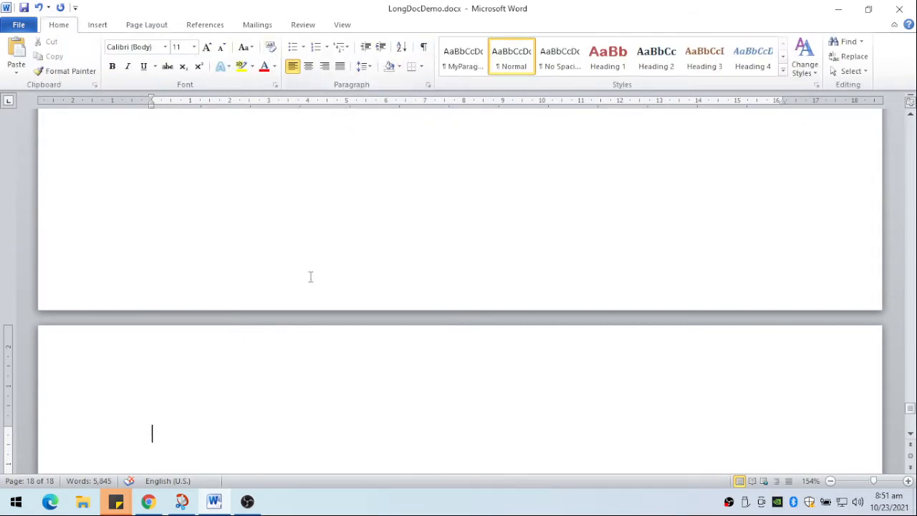
{"action": "scroll", "coordinate": [310, 270], "scroll_direction": "down", "scroll_amount": 2}
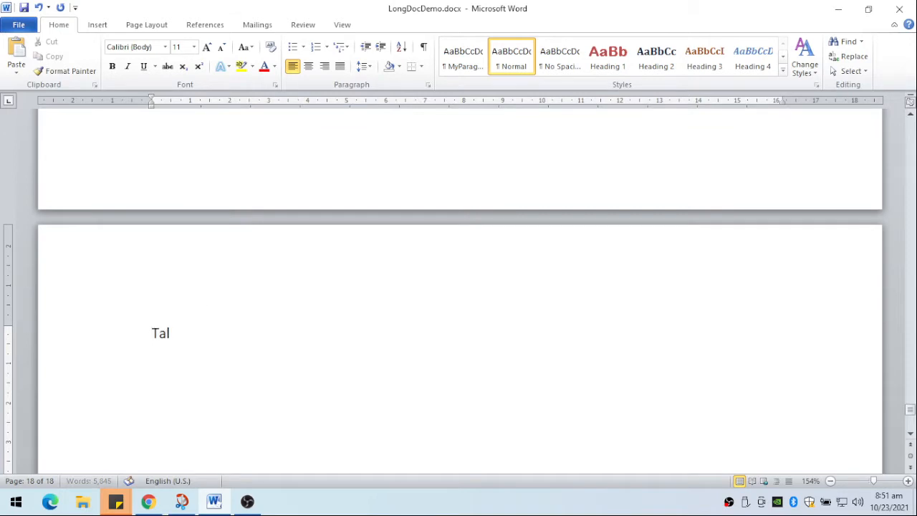
{"action": "key", "text": "BackSpace"}
{"action": "key", "text": "BackSpace"}
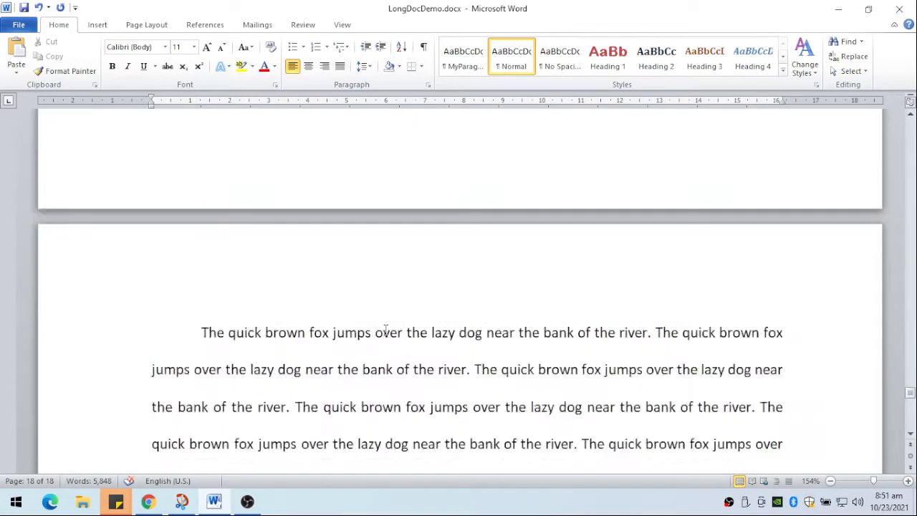
{"action": "scroll", "coordinate": [386, 330], "scroll_direction": "up", "scroll_amount": 10}
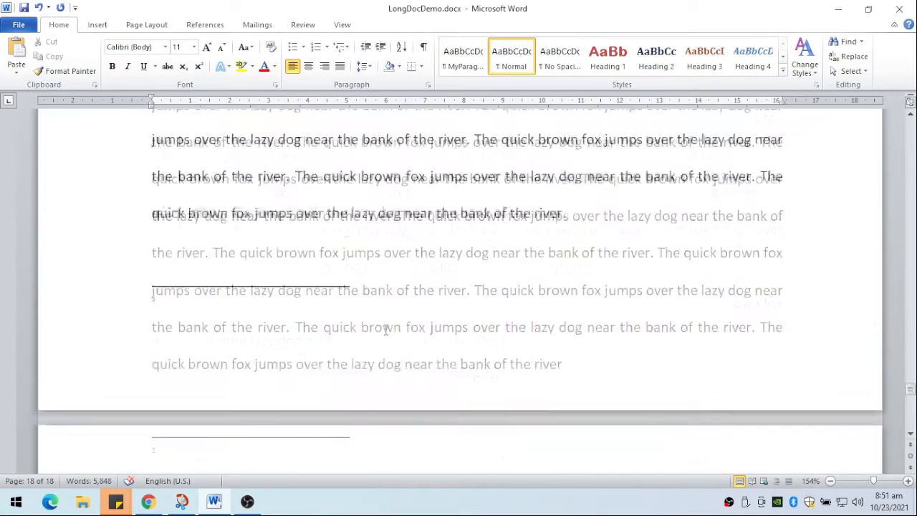
{"action": "scroll", "coordinate": [385, 330], "scroll_direction": "down", "scroll_amount": 8}
{"action": "scroll", "coordinate": [385, 330], "scroll_direction": "down", "scroll_amount": 20}
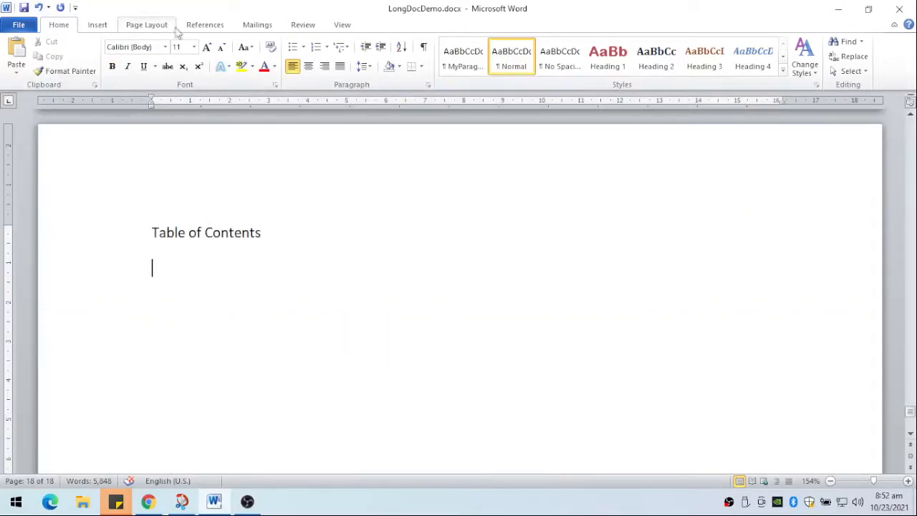
- Insert a custom table of contents below the title, using the Fancy format and 3 levels, and look through its entries
{"action": "left_click", "coordinate": [202, 28]}
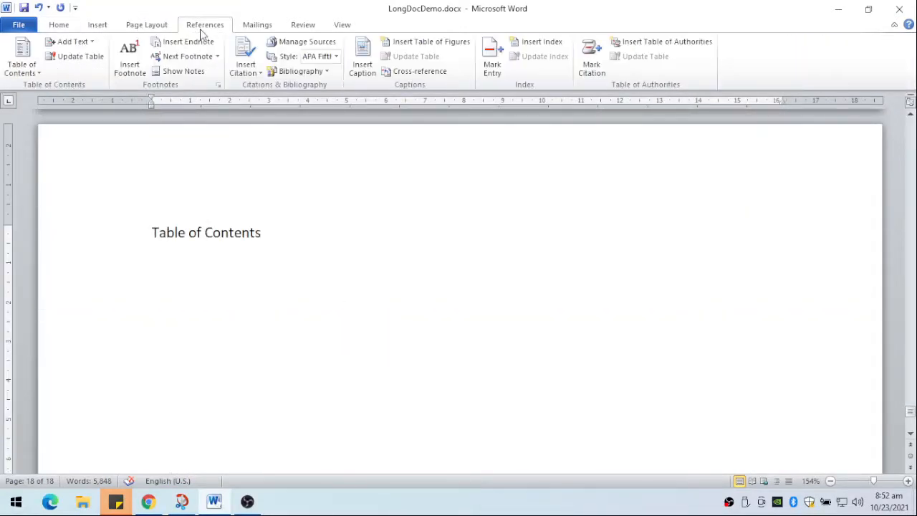
{"action": "left_click", "coordinate": [38, 73]}
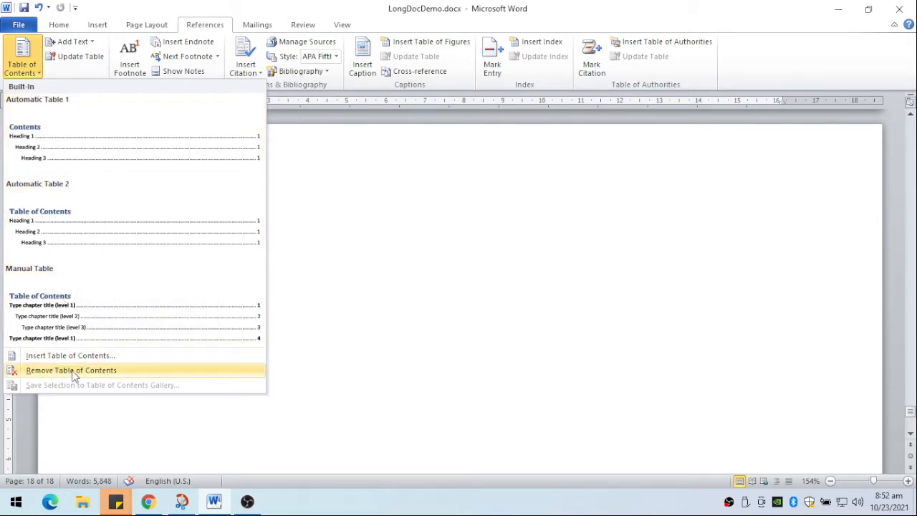
{"action": "left_click", "coordinate": [98, 359]}
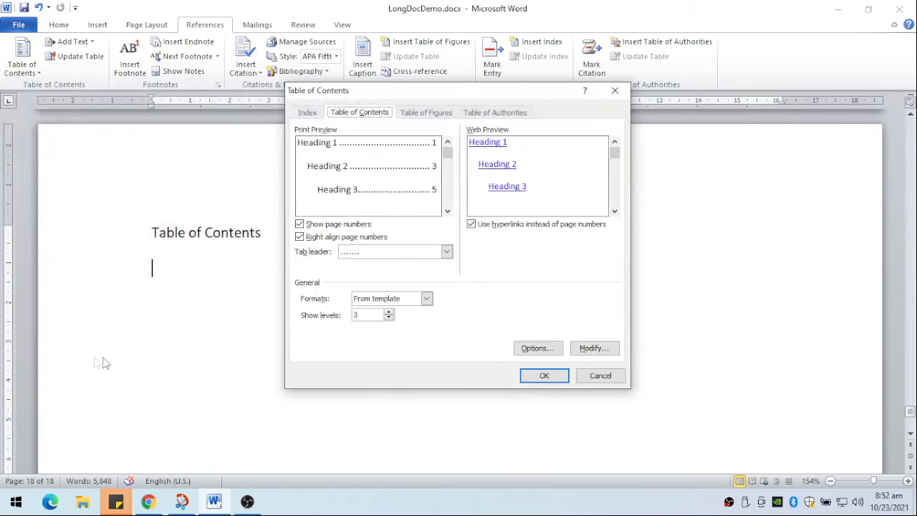
{"action": "left_click", "coordinate": [426, 300]}
{"action": "left_click", "coordinate": [367, 336]}
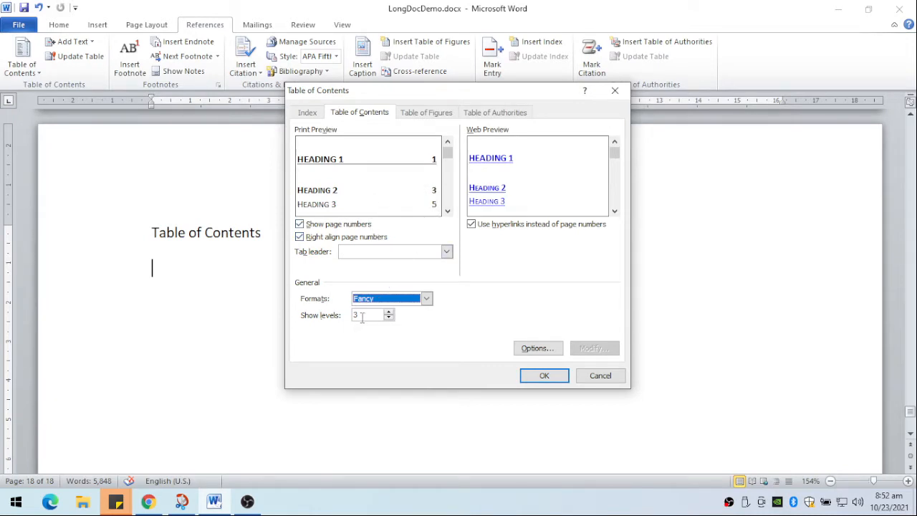
{"action": "left_click", "coordinate": [544, 376]}
{"action": "scroll", "coordinate": [492, 382], "scroll_direction": "up", "scroll_amount": 6}
{"action": "scroll", "coordinate": [485, 383], "scroll_direction": "down", "scroll_amount": 10}
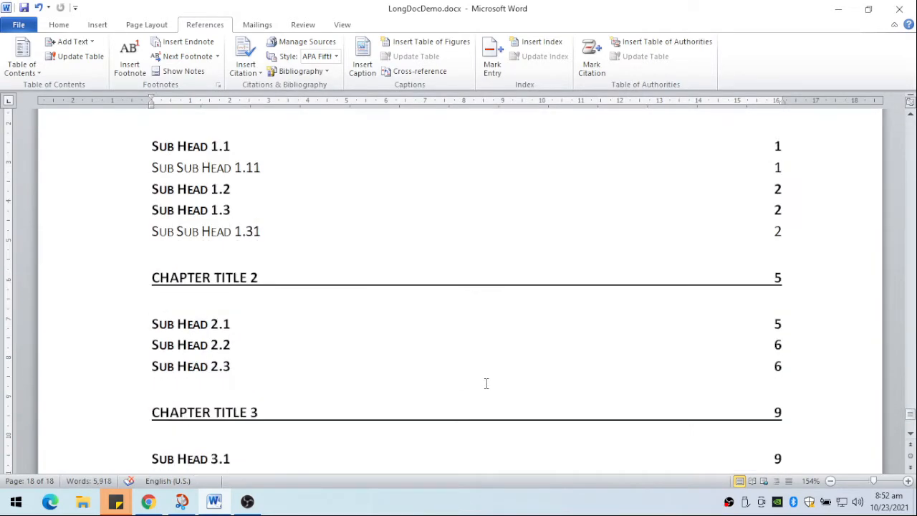
{"action": "scroll", "coordinate": [480, 386], "scroll_direction": "down", "scroll_amount": 2}
{"action": "scroll", "coordinate": [478, 385], "scroll_direction": "up", "scroll_amount": 7}
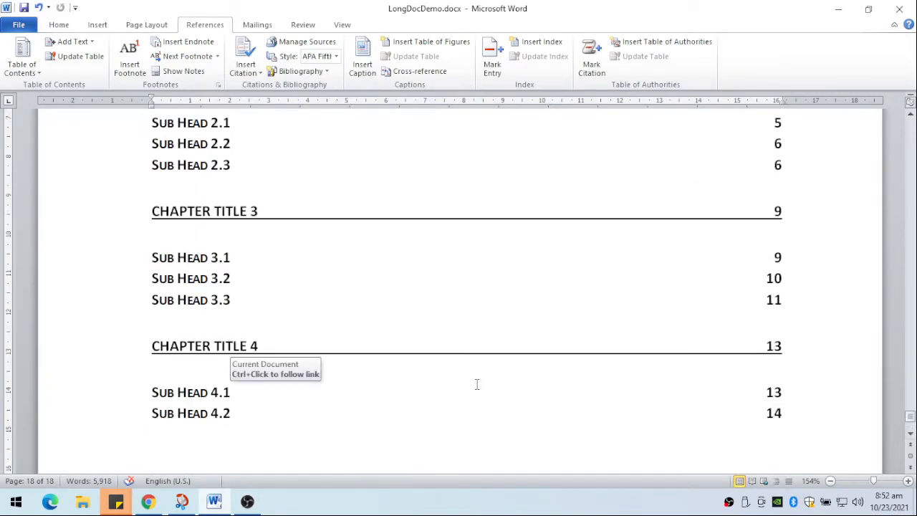
{"action": "scroll", "coordinate": [475, 385], "scroll_direction": "down", "scroll_amount": 3}
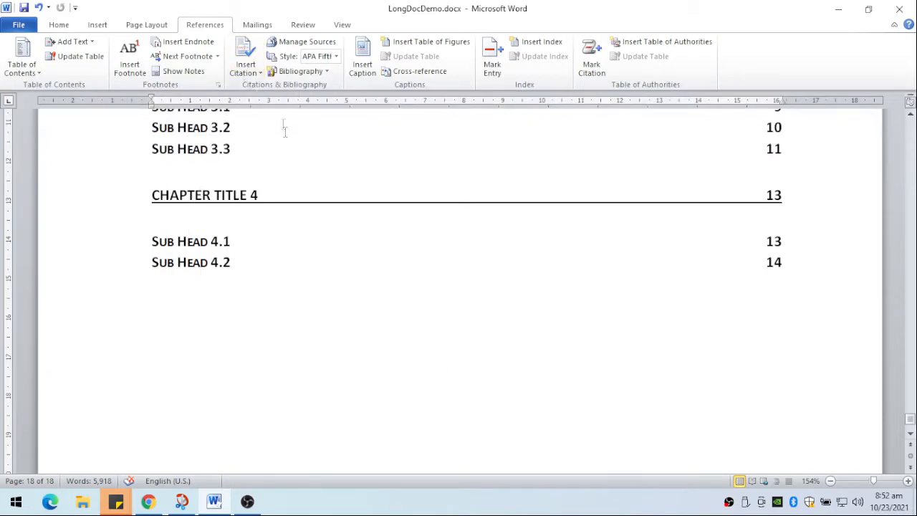
- Start a new page after the table of contents and insert a list of tables using the Table caption label
{"action": "scroll", "coordinate": [291, 164], "scroll_direction": "down", "scroll_amount": 5}
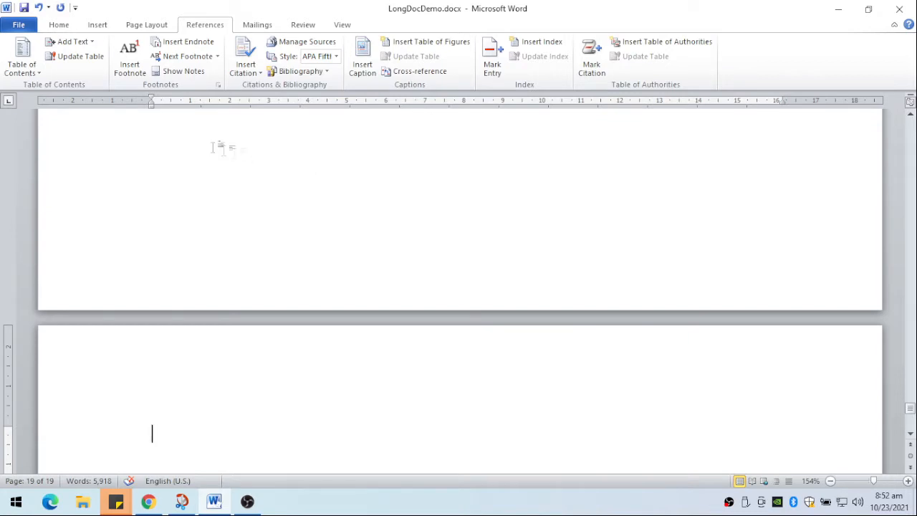
{"action": "left_click", "coordinate": [423, 44]}
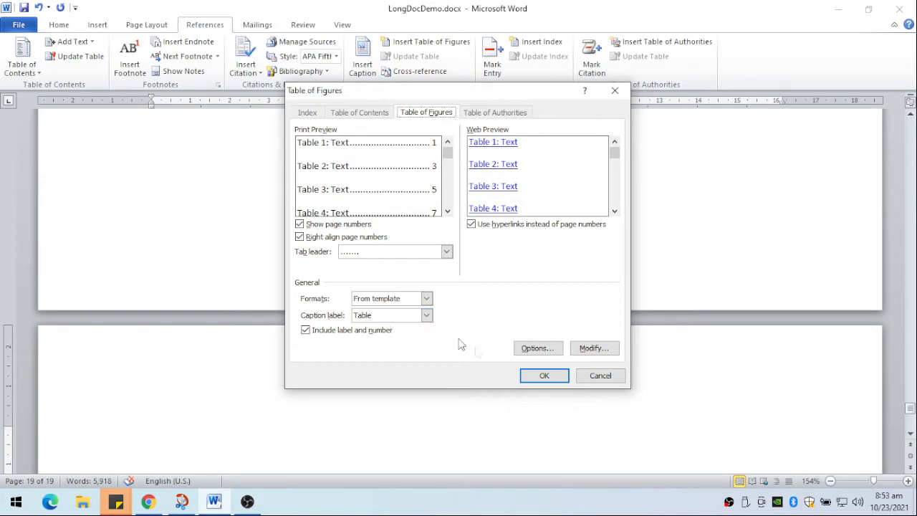
{"action": "left_click", "coordinate": [544, 376]}
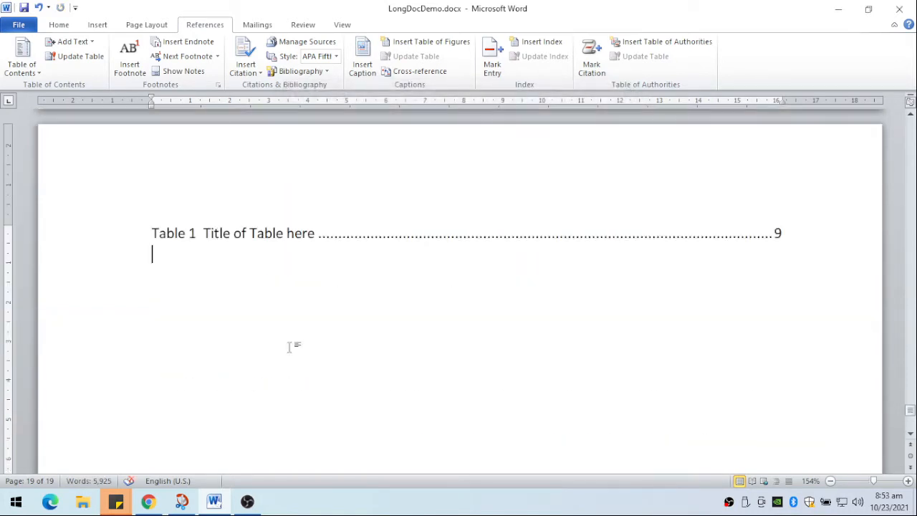
- Add a page break after the list of tables and insert a list of figures using the Figure caption label on page 20
{"action": "key", "text": "ctrl+Return"}
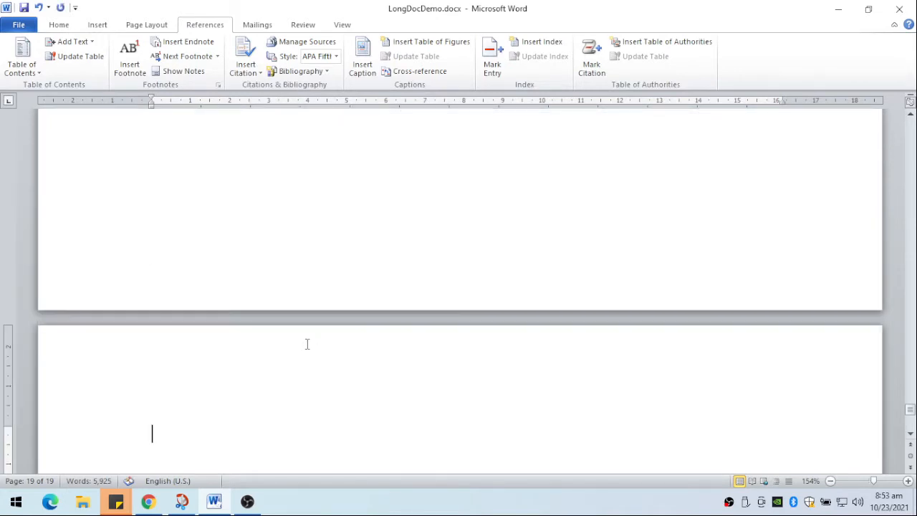
{"action": "left_click", "coordinate": [406, 47]}
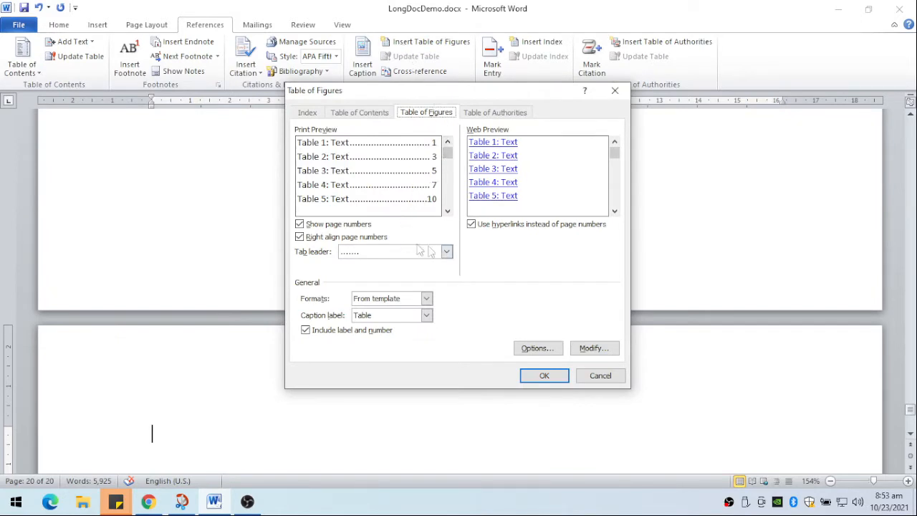
{"action": "left_click", "coordinate": [427, 316]}
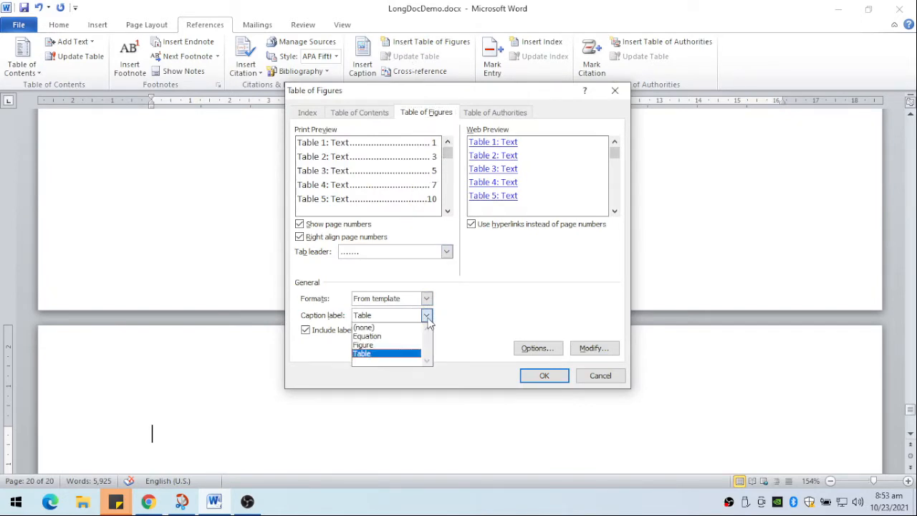
{"action": "left_click", "coordinate": [364, 345]}
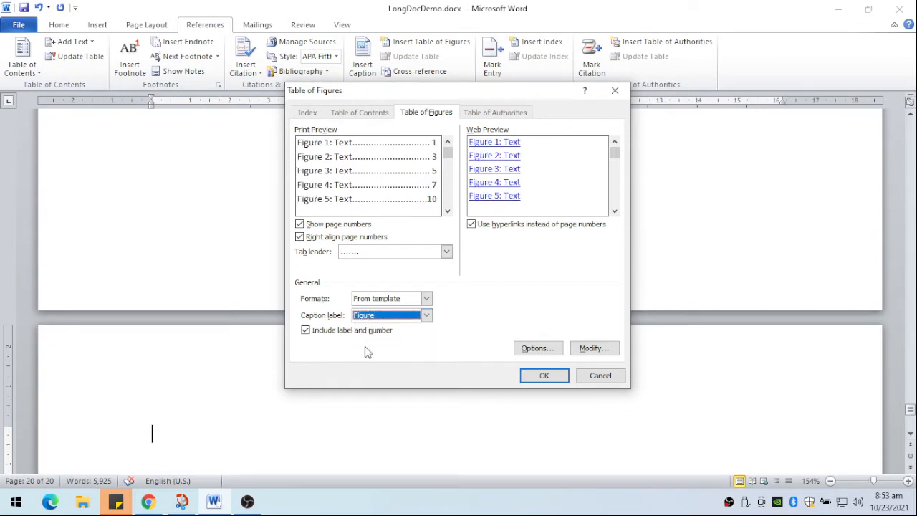
{"action": "left_click", "coordinate": [544, 377]}
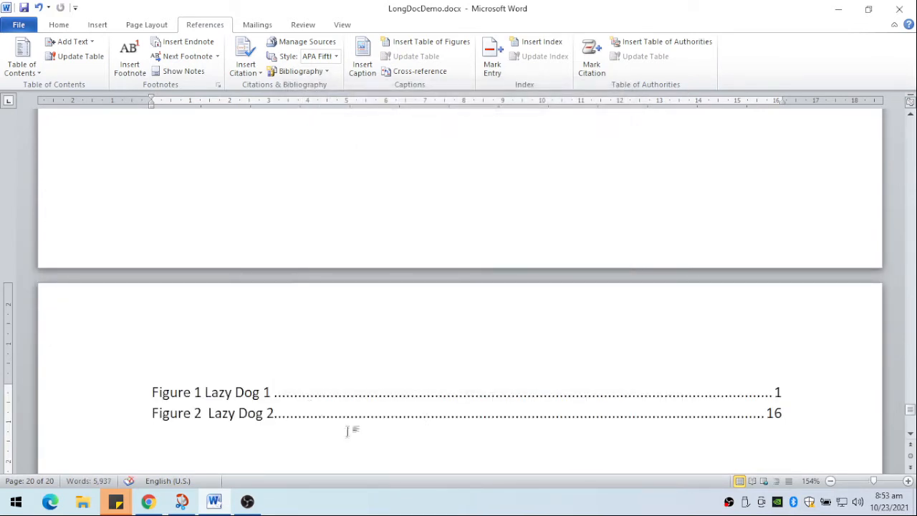
{"action": "scroll", "coordinate": [350, 430], "scroll_direction": "up", "scroll_amount": 5}
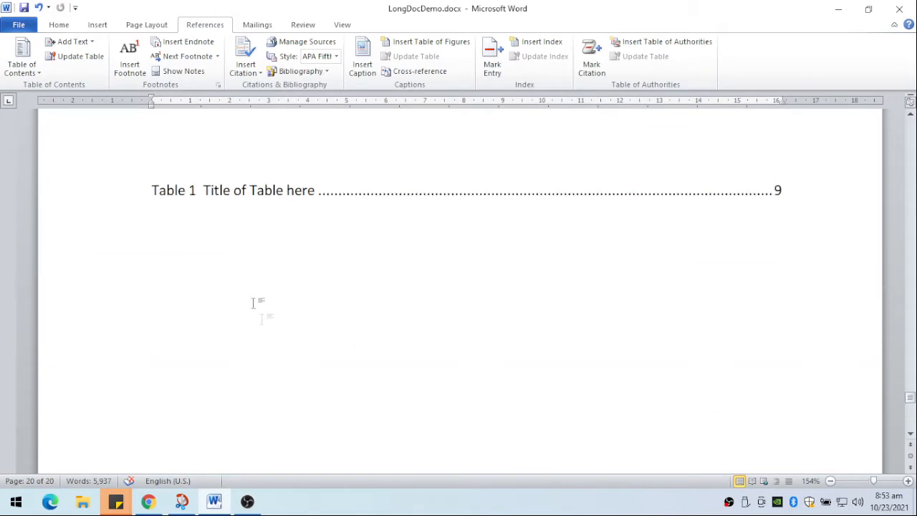
{"action": "scroll", "coordinate": [247, 251], "scroll_direction": "down", "scroll_amount": 5}
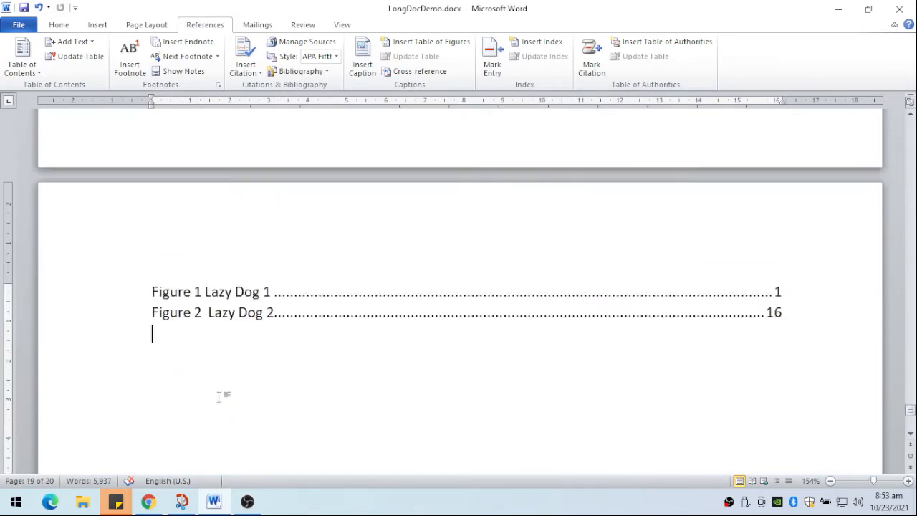
{"action": "scroll", "coordinate": [244, 323], "scroll_direction": "up", "scroll_amount": 5}
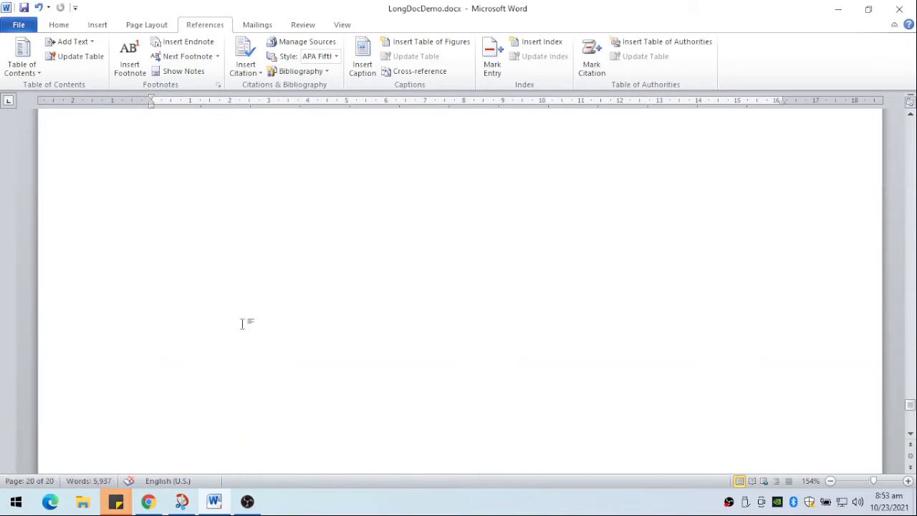
- Enter "University of Luzon" in the Section 1 header on page 1 and center it
{"action": "scroll", "coordinate": [242, 324], "scroll_direction": "up", "scroll_amount": 15}
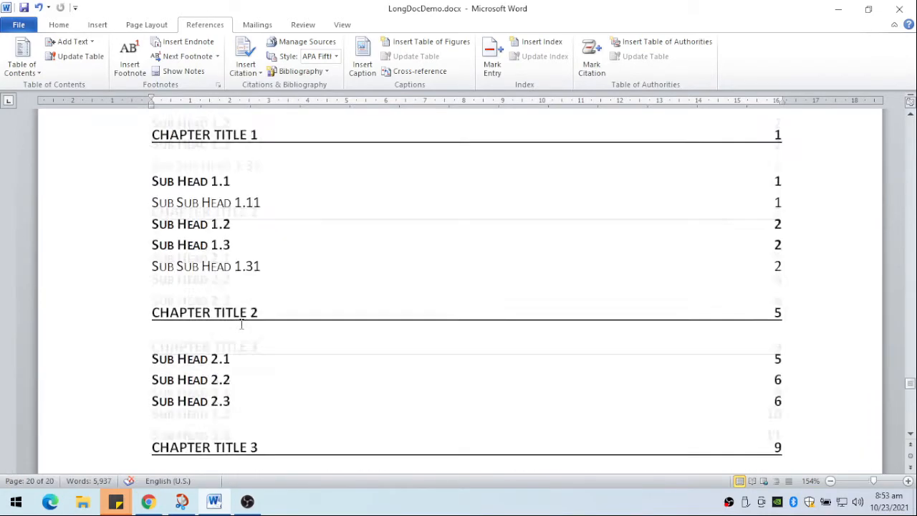
{"action": "scroll", "coordinate": [241, 324], "scroll_direction": "up", "scroll_amount": 10}
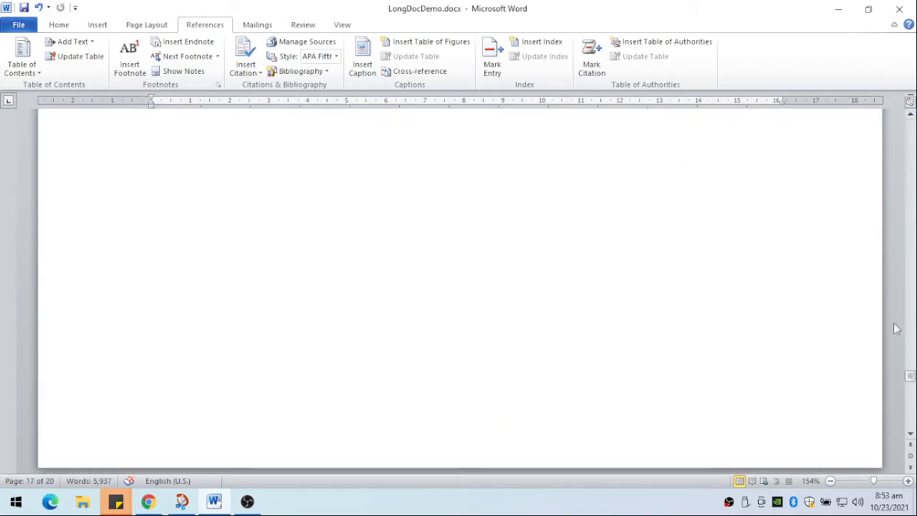
{"action": "left_click_drag", "start_coordinate": [907, 373], "coordinate": [909, 123]}
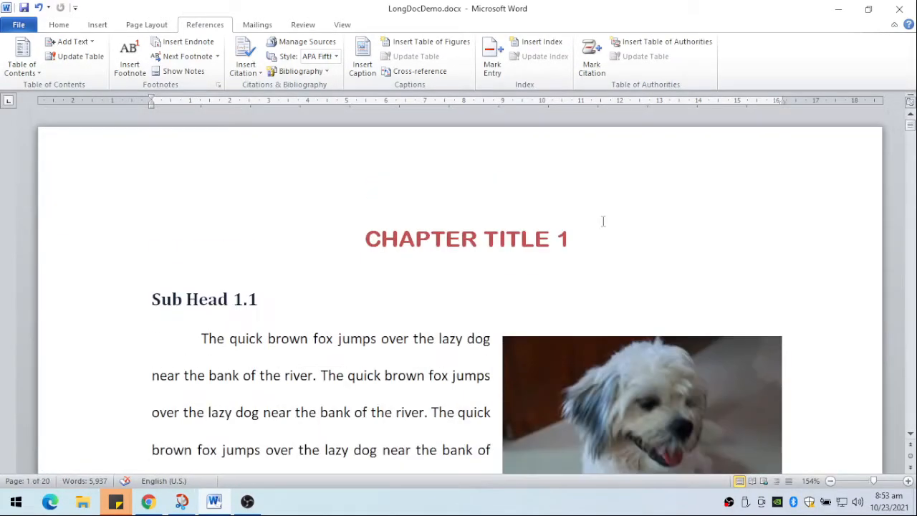
{"action": "double_click", "coordinate": [423, 139]}
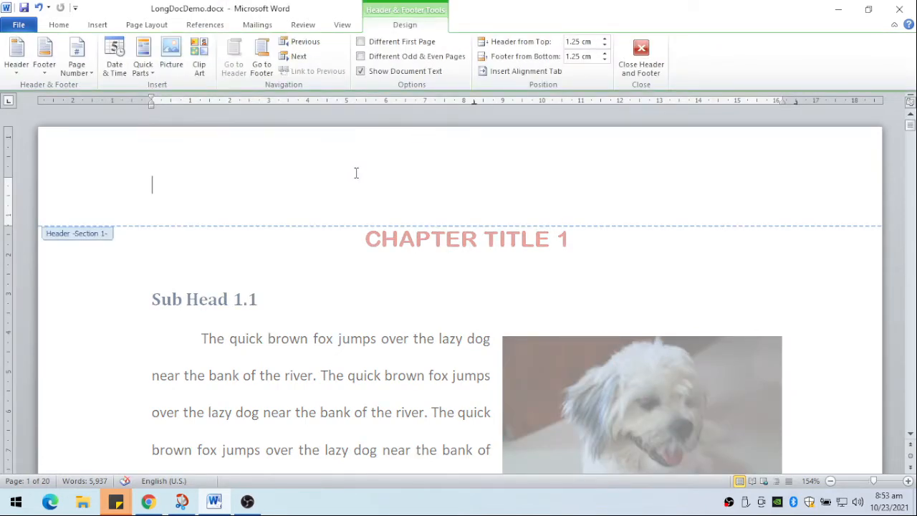
{"action": "type", "text": "University of Luzon"}
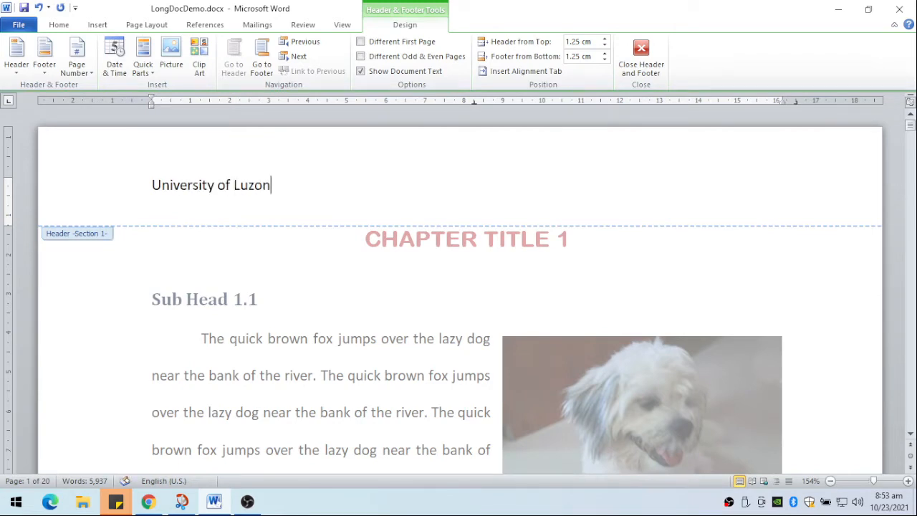
{"action": "key", "text": "ctrl+e"}
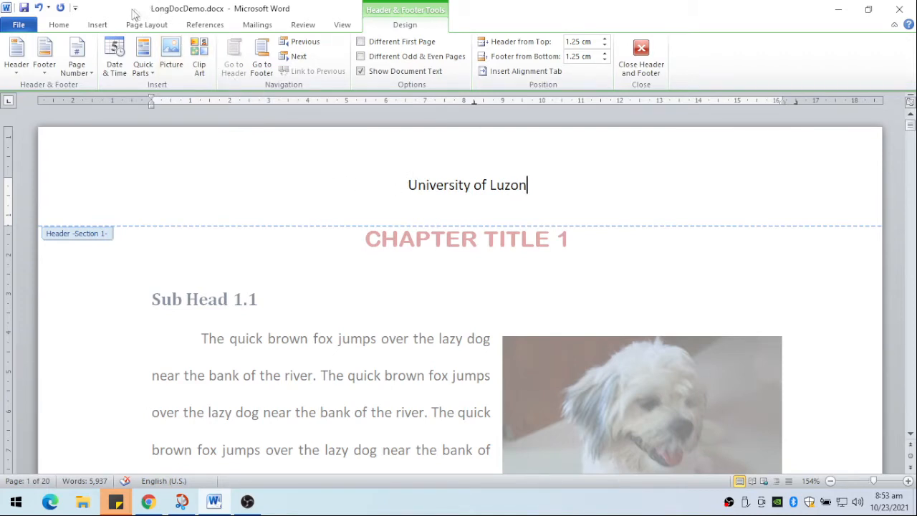
- Draw a straight horizontal line about 20.77 cm wide below the header text, spanning nearly the full page width
{"action": "left_click", "coordinate": [98, 27]}
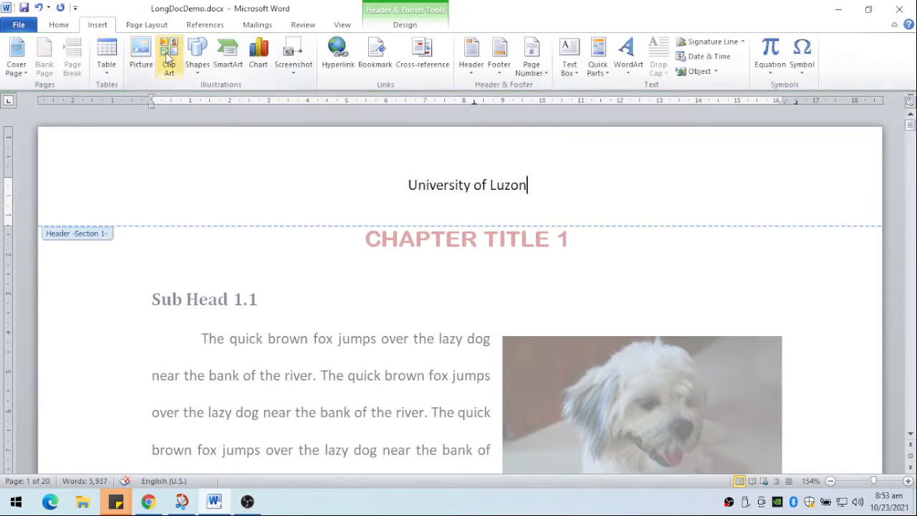
{"action": "left_click", "coordinate": [198, 57]}
{"action": "left_click", "coordinate": [205, 99]}
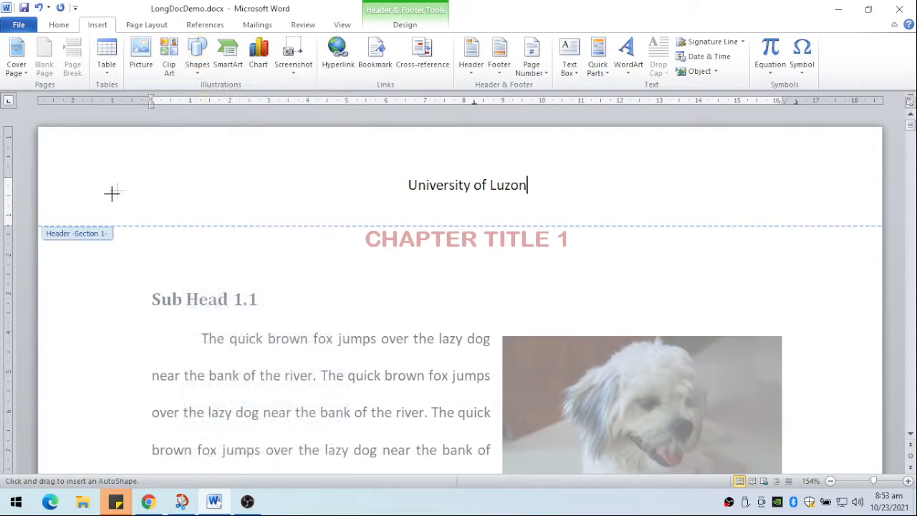
{"action": "mouse_move", "coordinate": [57, 210]}
{"action": "left_mouse_down"}
{"action": "mouse_move", "coordinate": [669, 198]}
{"action": "mouse_move", "coordinate": [868, 211]}
{"action": "left_mouse_up"}
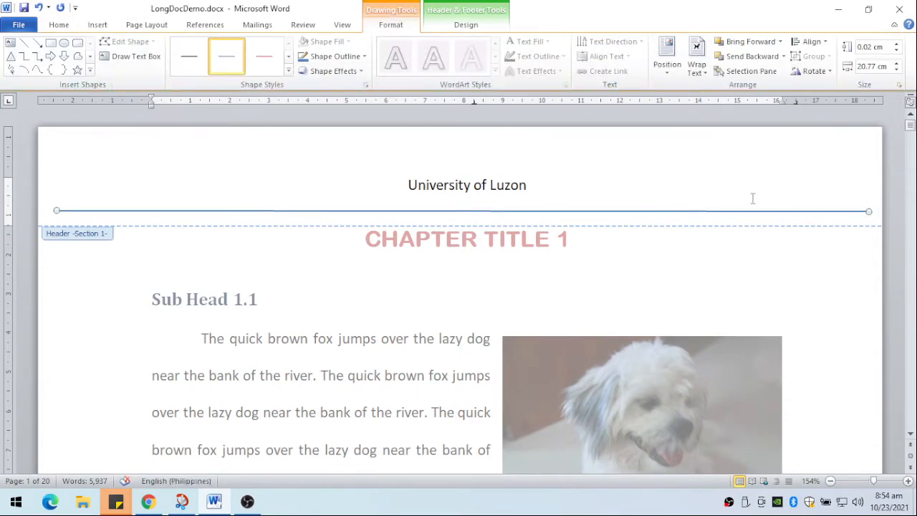
- Insert a centered page number in the Section 1 footer using the Plain Number 2 design, and return to the body text
{"action": "scroll", "coordinate": [765, 201], "scroll_direction": "down", "scroll_amount": 10}
{"action": "scroll", "coordinate": [753, 203], "scroll_direction": "down", "scroll_amount": 5}
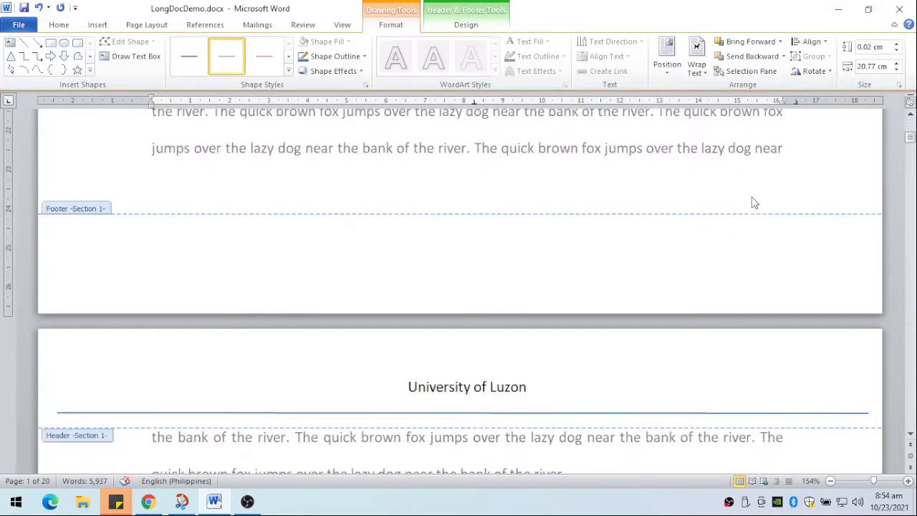
{"action": "scroll", "coordinate": [753, 202], "scroll_direction": "down", "scroll_amount": 3}
{"action": "scroll", "coordinate": [537, 279], "scroll_direction": "up", "scroll_amount": 4}
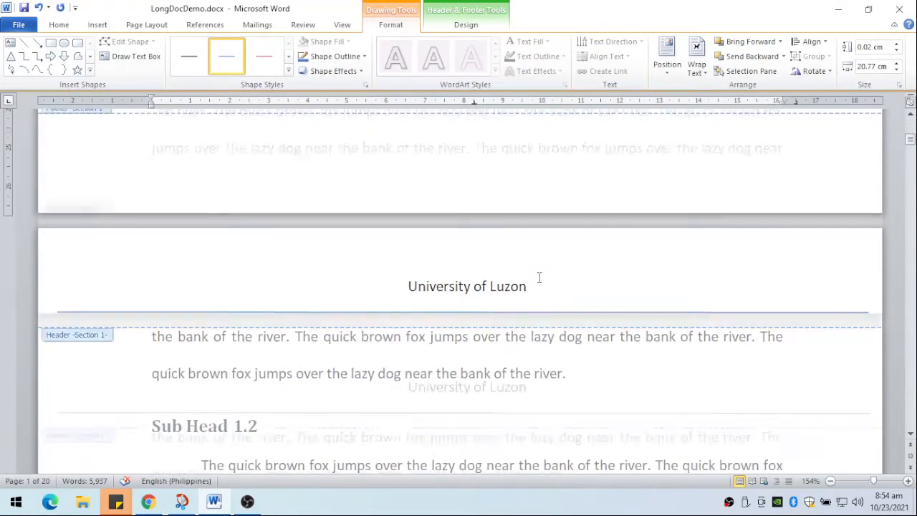
{"action": "double_click", "coordinate": [450, 304]}
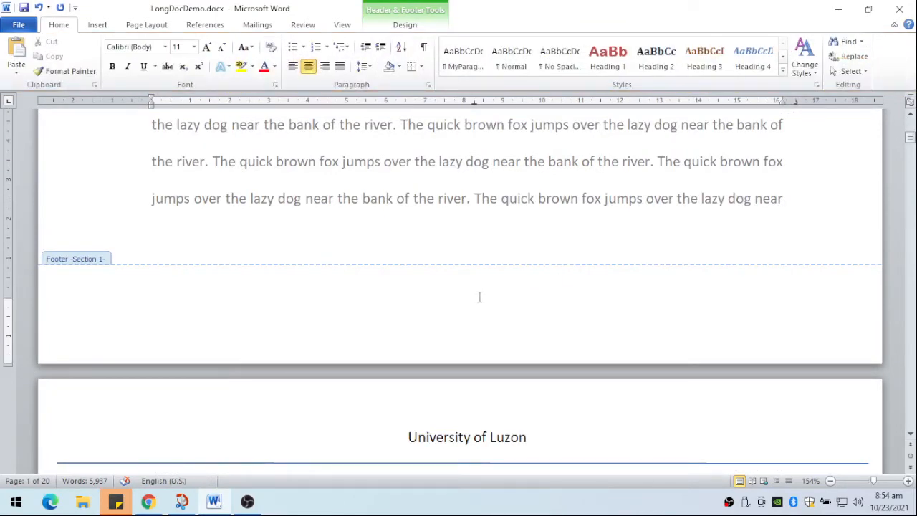
{"action": "key", "text": "ctrl+l"}
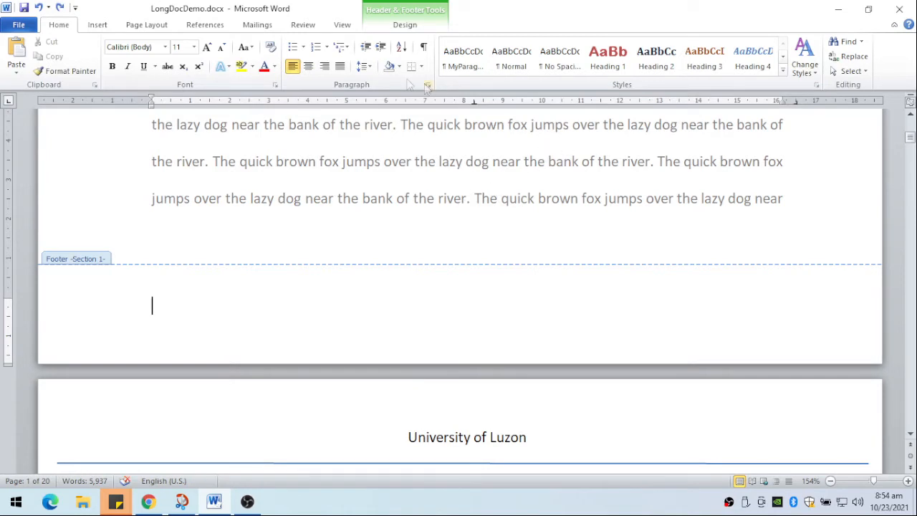
{"action": "left_click", "coordinate": [412, 28]}
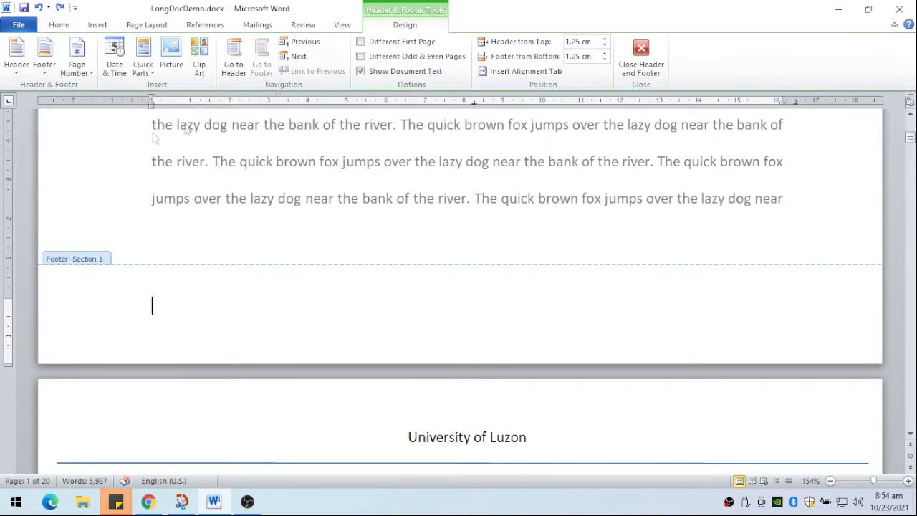
{"action": "left_click", "coordinate": [90, 77]}
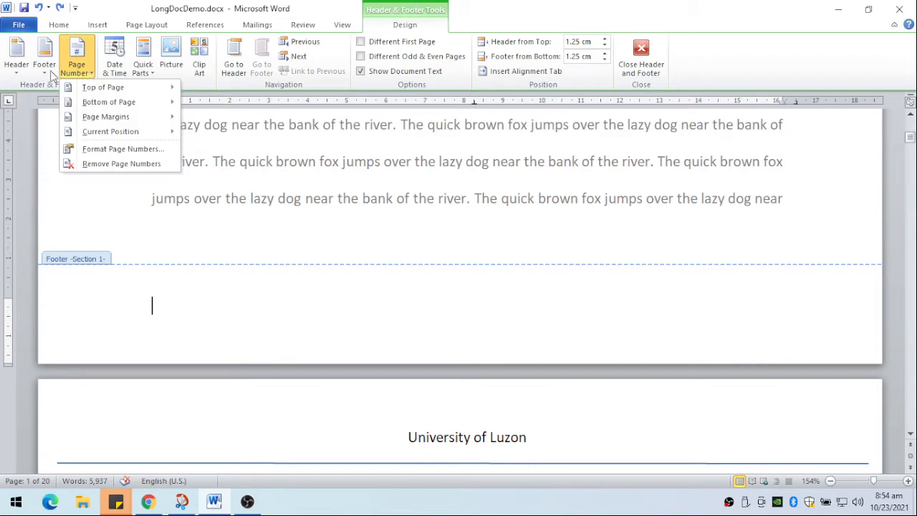
{"action": "mouse_move", "coordinate": [91, 104]}
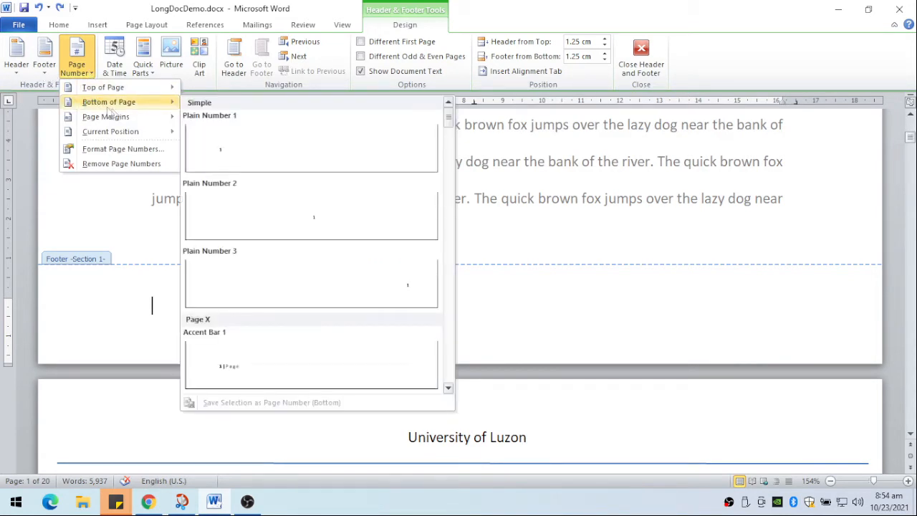
{"action": "left_click", "coordinate": [315, 226]}
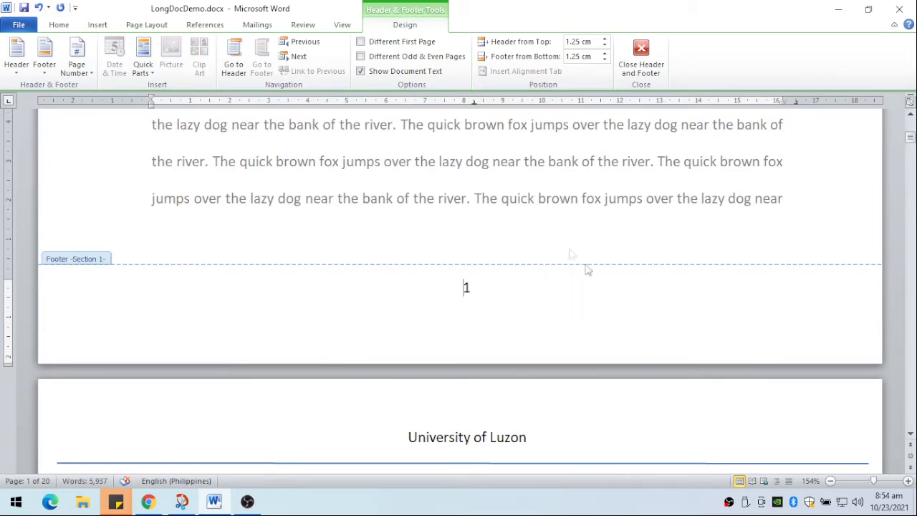
{"action": "double_click", "coordinate": [604, 171]}
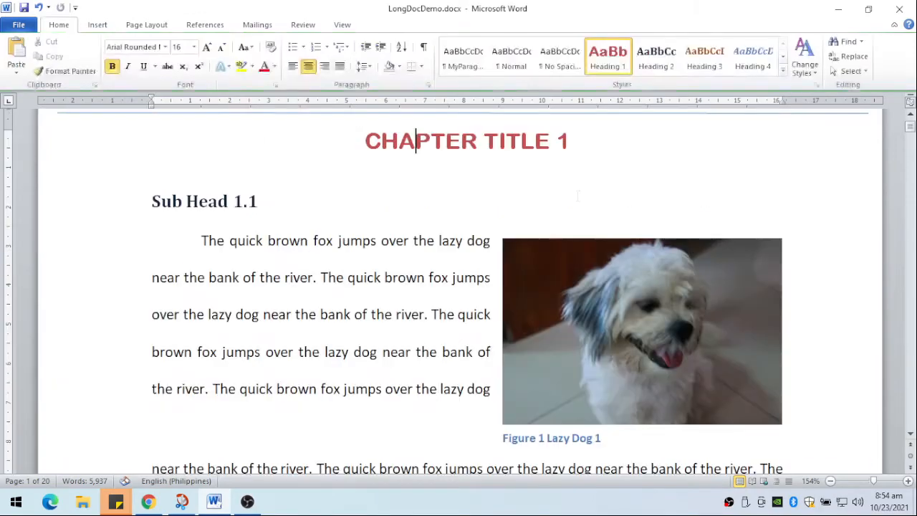
- Check the header, divider line and footer page numbers through the body pages from Chapter Title 1 to Sub Head 3.1
{"action": "scroll", "coordinate": [522, 195], "scroll_direction": "down", "scroll_amount": 15}
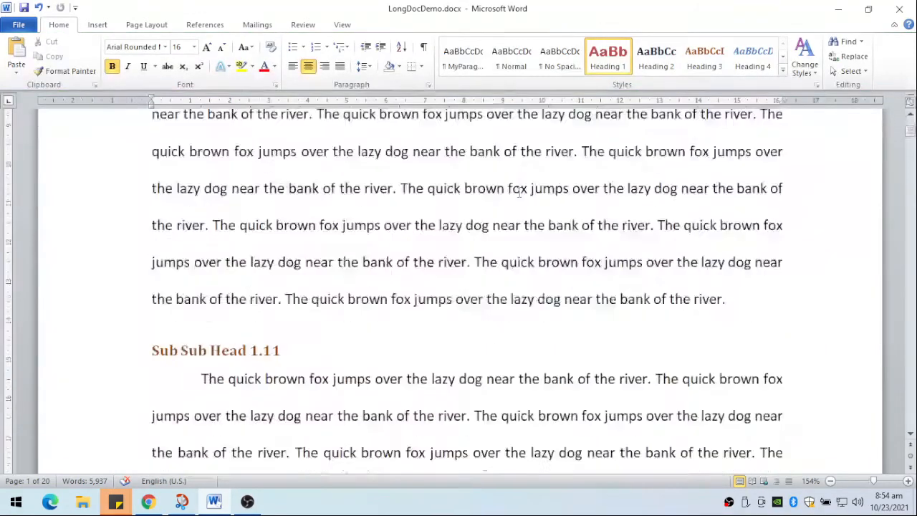
{"action": "scroll", "coordinate": [478, 295], "scroll_direction": "down", "scroll_amount": 5}
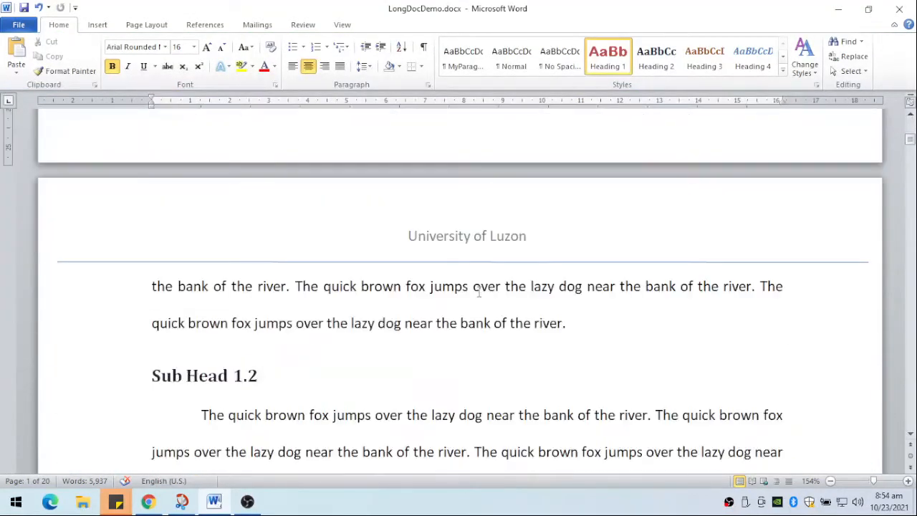
{"action": "scroll", "coordinate": [474, 243], "scroll_direction": "down", "scroll_amount": 15}
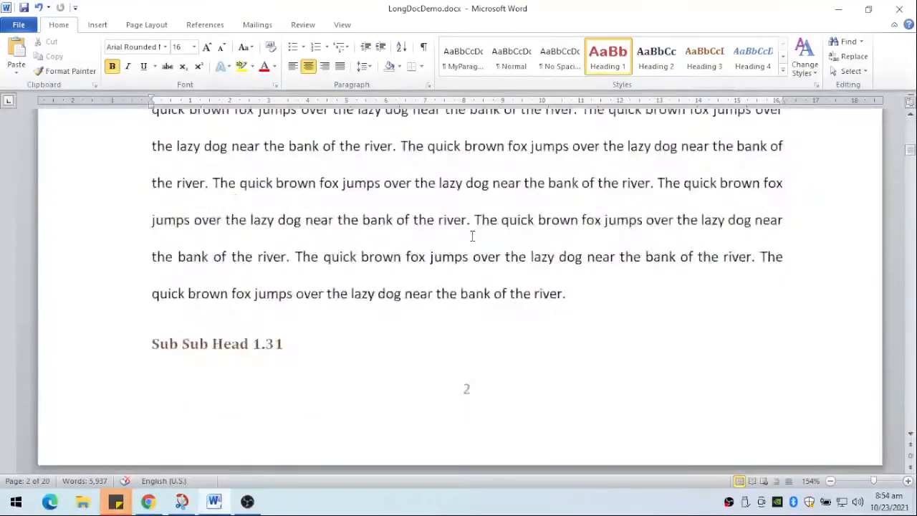
{"action": "scroll", "coordinate": [478, 256], "scroll_direction": "down", "scroll_amount": 15}
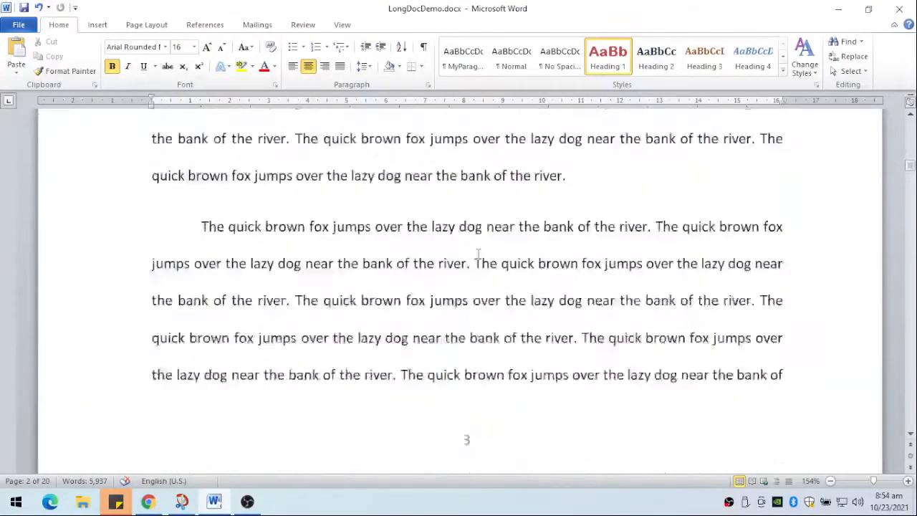
{"action": "scroll", "coordinate": [478, 252], "scroll_direction": "down", "scroll_amount": 15}
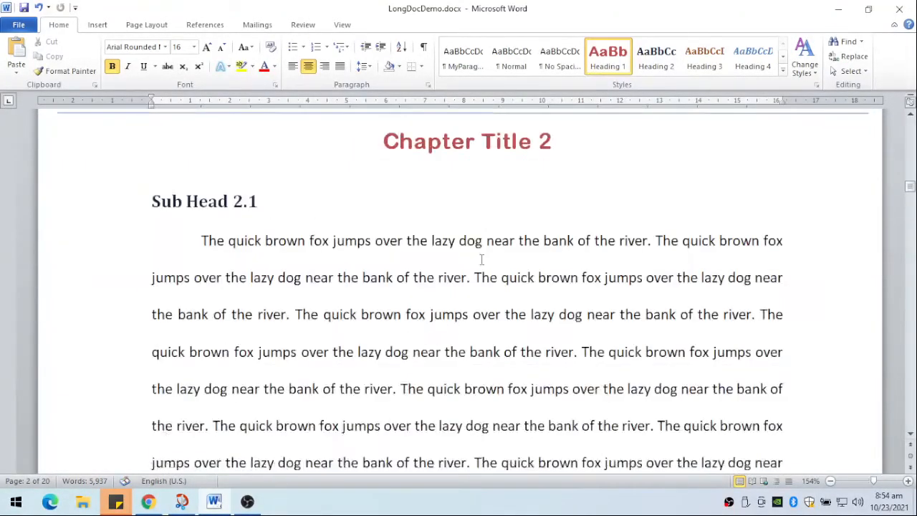
{"action": "scroll", "coordinate": [482, 259], "scroll_direction": "down", "scroll_amount": 15}
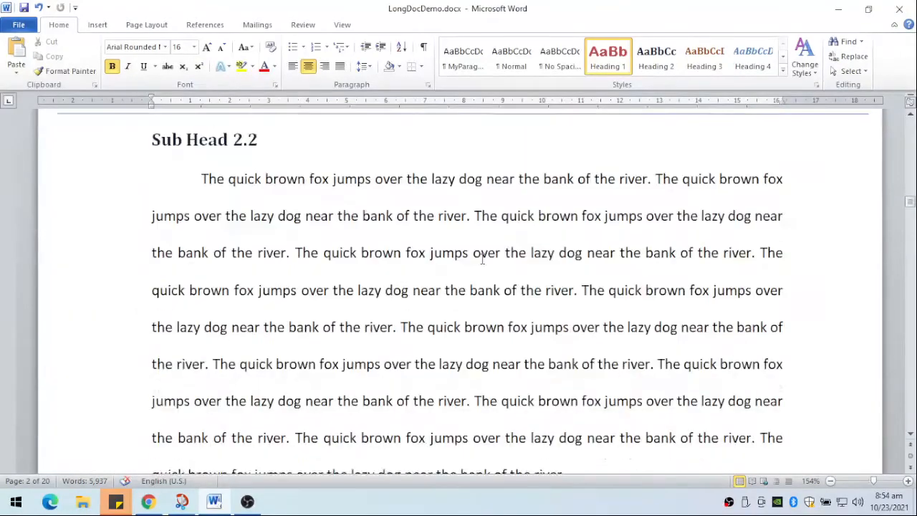
{"action": "scroll", "coordinate": [484, 265], "scroll_direction": "down", "scroll_amount": 15}
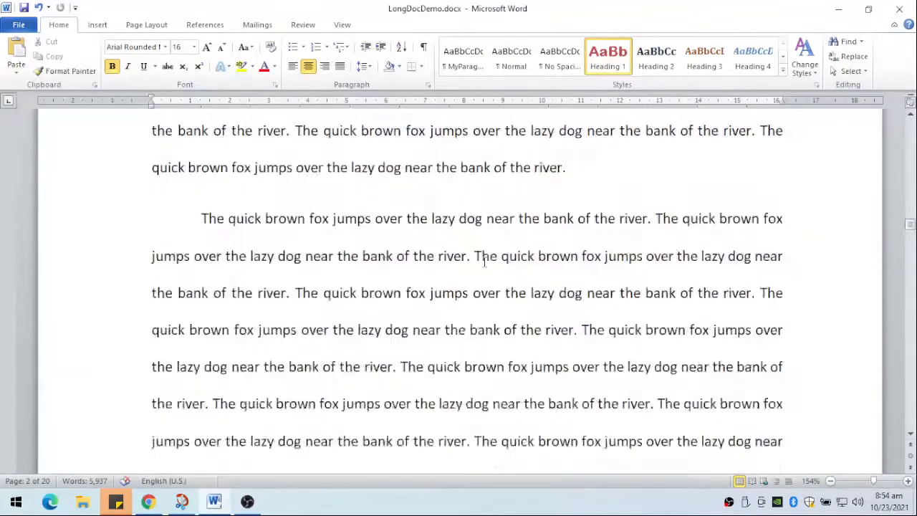
{"action": "scroll", "coordinate": [487, 263], "scroll_direction": "down", "scroll_amount": 8}
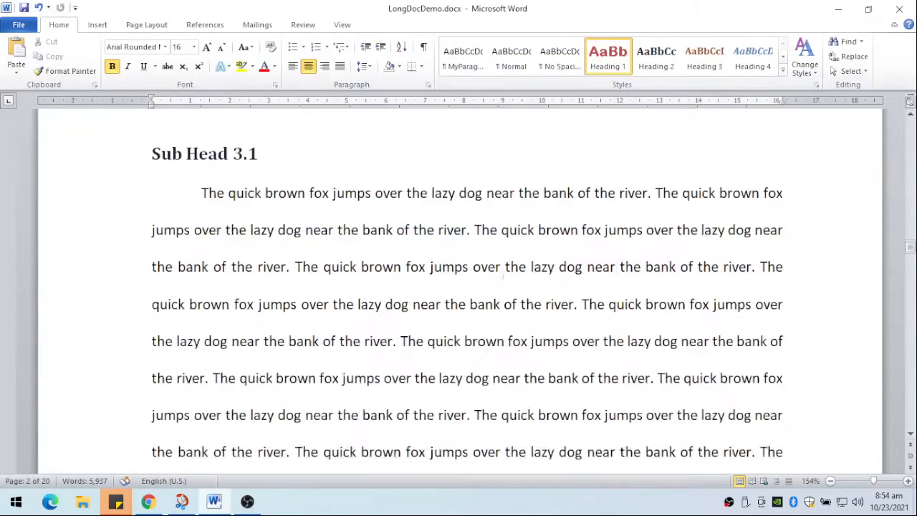
- Center the "Table of Contents" title on page 18 and make it bold
{"action": "left_click_drag", "start_coordinate": [910, 249], "coordinate": [909, 389]}
{"action": "scroll", "coordinate": [616, 317], "scroll_direction": "up", "scroll_amount": 2}
{"action": "scroll", "coordinate": [609, 318], "scroll_direction": "down", "scroll_amount": 3}
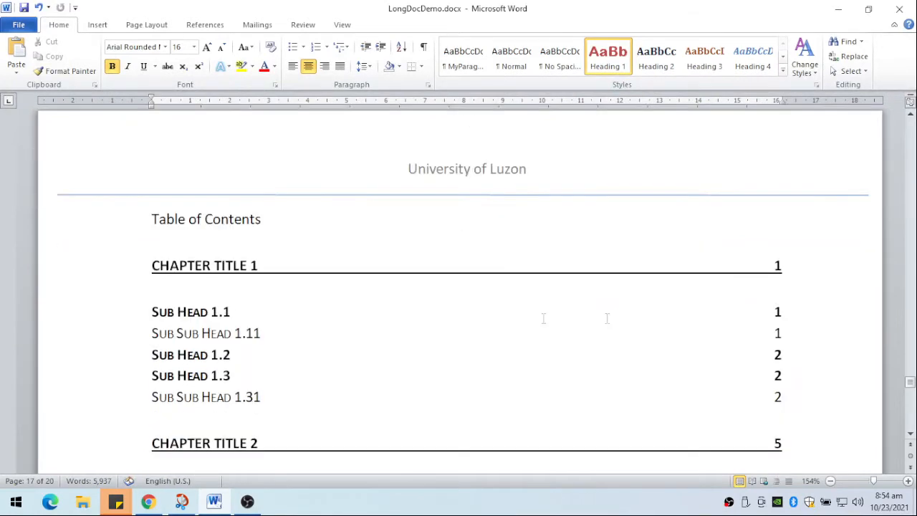
{"action": "key", "text": "ctrl+e"}
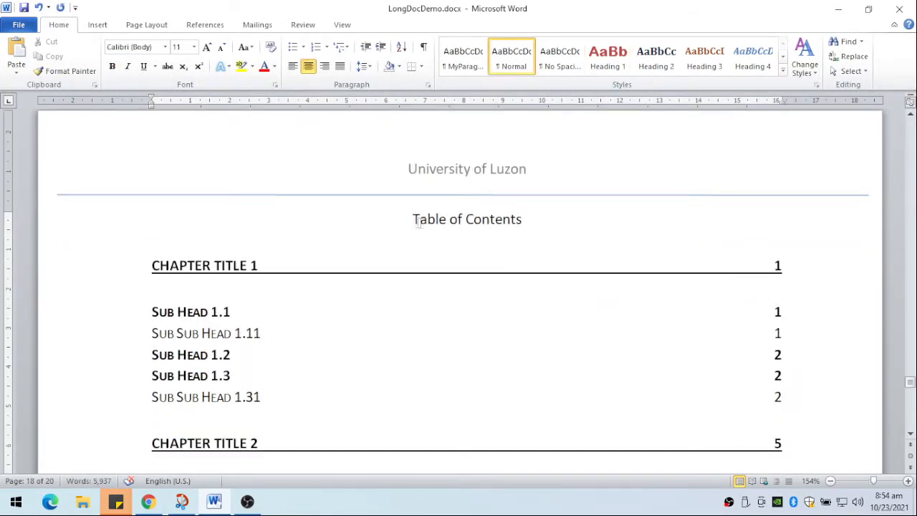
{"action": "left_click_drag", "start_coordinate": [413, 218], "coordinate": [526, 225]}
{"action": "key", "text": "ctrl+b"}
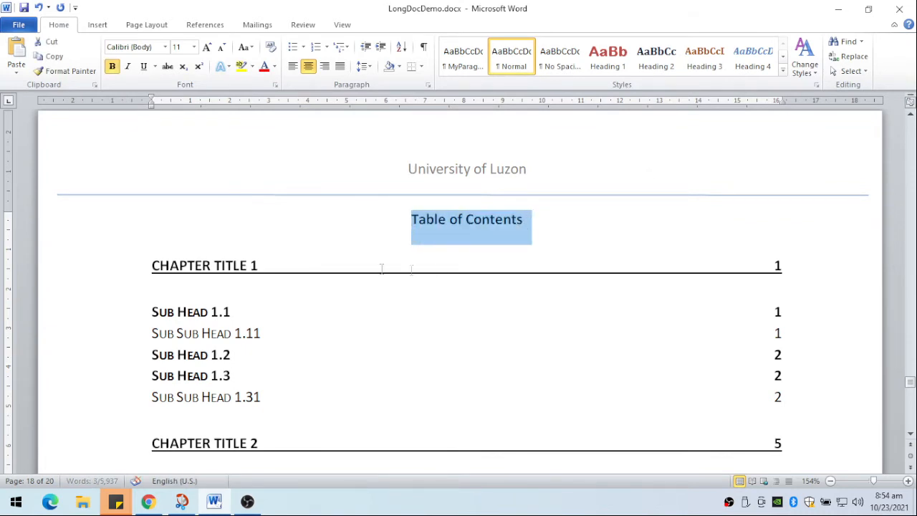
- Examine the headers and footer page numbers on the table of contents, list of tables and list of figures pages, and on page 17 before them
{"action": "scroll", "coordinate": [356, 261], "scroll_direction": "down", "scroll_amount": 3}
{"action": "scroll", "coordinate": [356, 261], "scroll_direction": "down", "scroll_amount": 15}
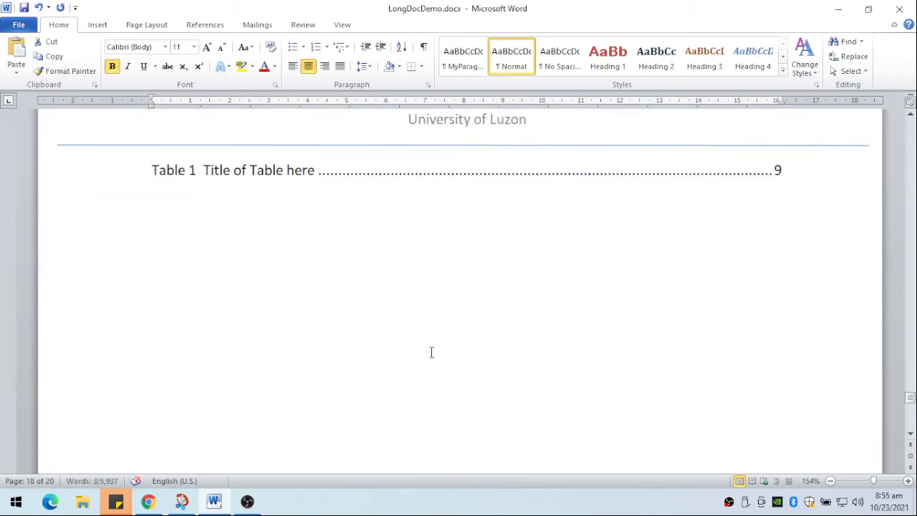
{"action": "scroll", "coordinate": [434, 340], "scroll_direction": "down", "scroll_amount": 12}
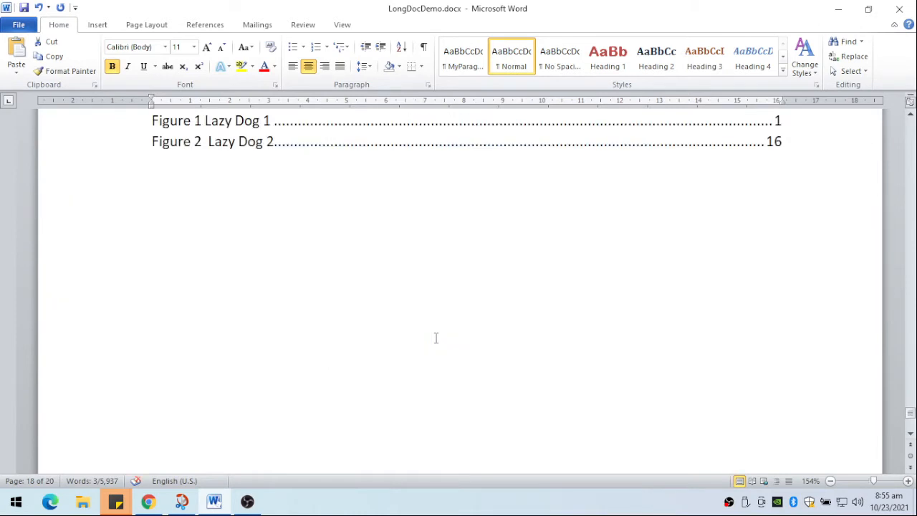
{"action": "scroll", "coordinate": [435, 334], "scroll_direction": "down", "scroll_amount": 6}
{"action": "scroll", "coordinate": [433, 306], "scroll_direction": "up", "scroll_amount": 10}
{"action": "scroll", "coordinate": [433, 306], "scroll_direction": "up", "scroll_amount": 15}
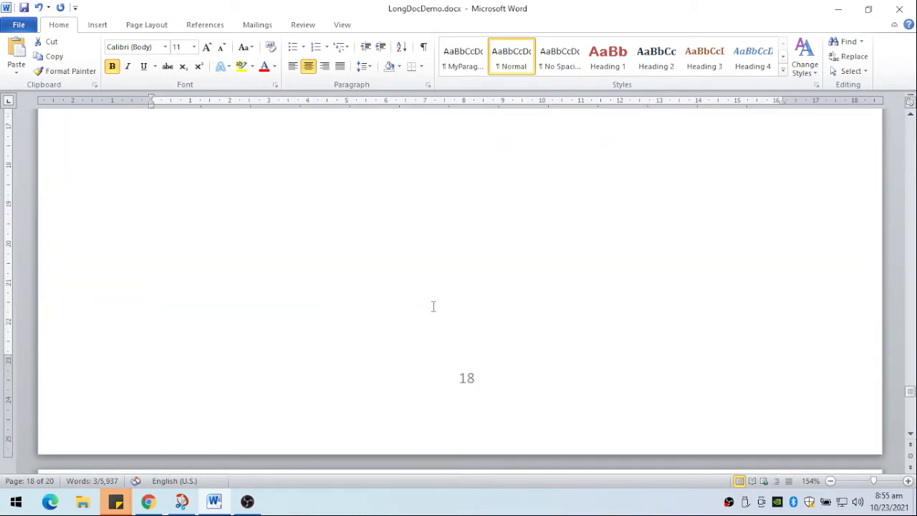
{"action": "scroll", "coordinate": [433, 306], "scroll_direction": "down", "scroll_amount": 10}
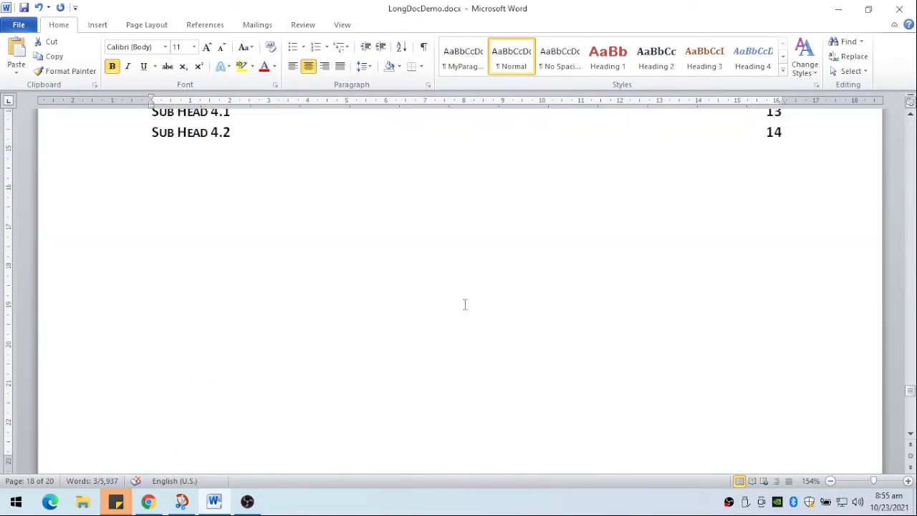
{"action": "scroll", "coordinate": [533, 352], "scroll_direction": "down", "scroll_amount": 3}
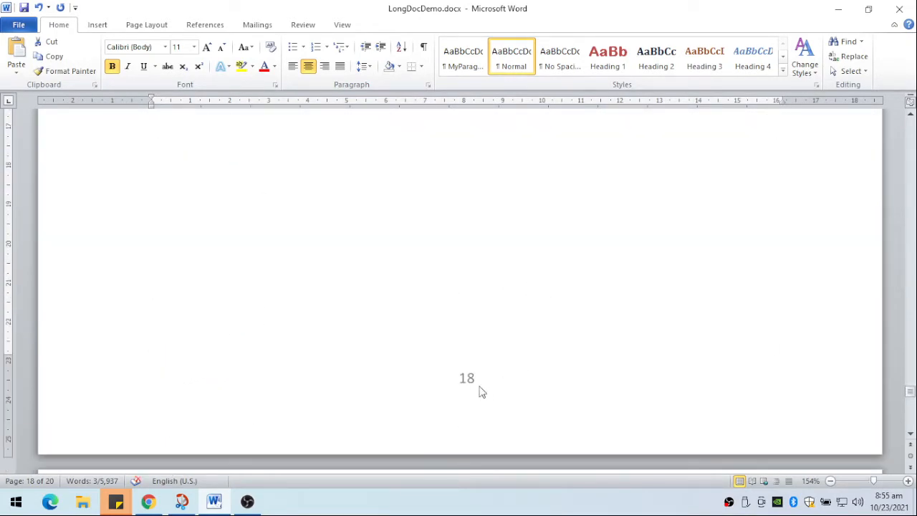
{"action": "scroll", "coordinate": [491, 388], "scroll_direction": "down", "scroll_amount": 5}
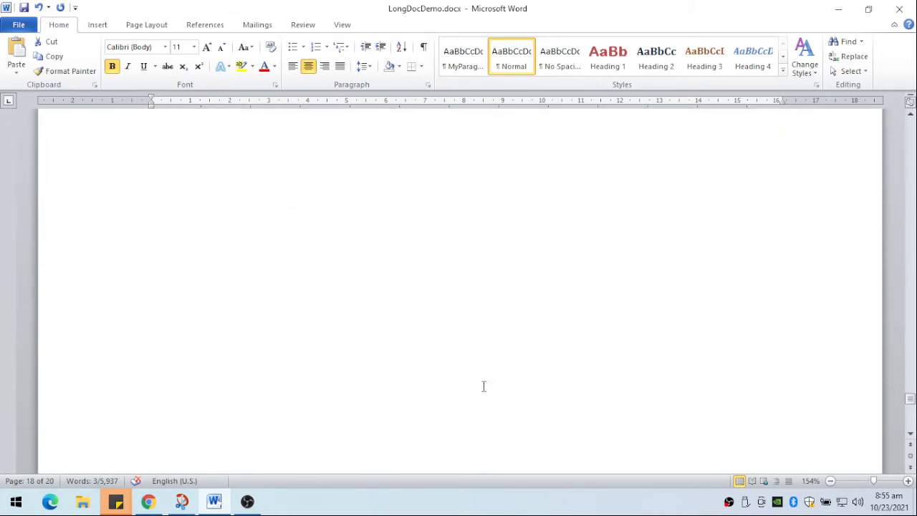
{"action": "scroll", "coordinate": [483, 386], "scroll_direction": "down", "scroll_amount": 8}
{"action": "scroll", "coordinate": [473, 373], "scroll_direction": "up", "scroll_amount": 6}
{"action": "scroll", "coordinate": [464, 358], "scroll_direction": "up", "scroll_amount": 15}
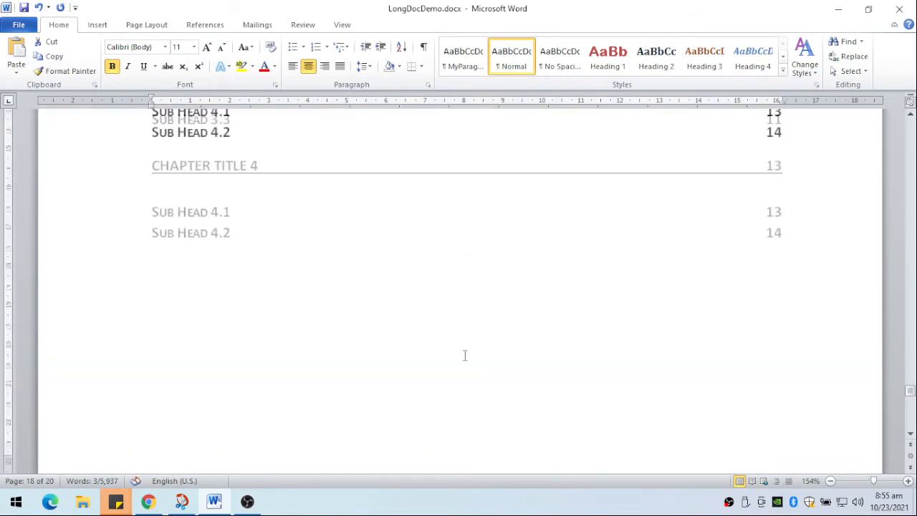
{"action": "scroll", "coordinate": [464, 355], "scroll_direction": "up", "scroll_amount": 4}
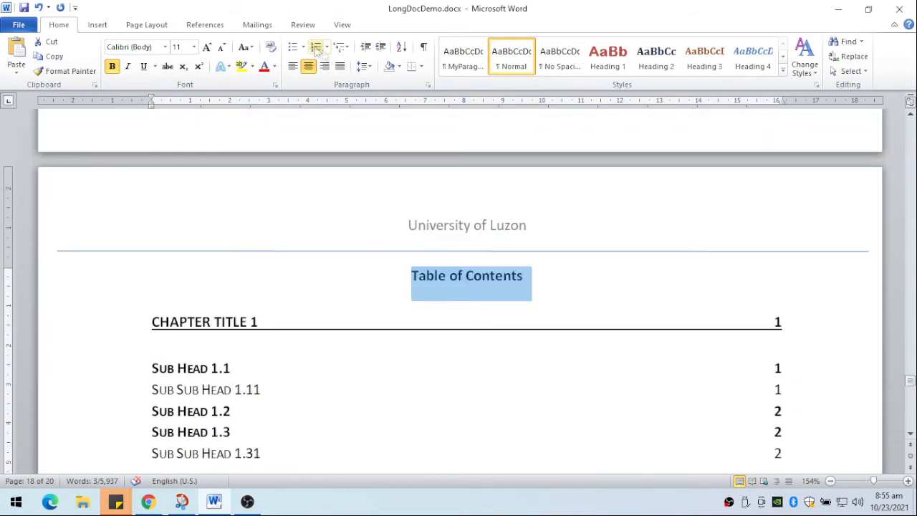
{"action": "scroll", "coordinate": [462, 287], "scroll_direction": "down", "scroll_amount": 3}
{"action": "scroll", "coordinate": [462, 285], "scroll_direction": "up", "scroll_amount": 6}
{"action": "scroll", "coordinate": [462, 286], "scroll_direction": "up", "scroll_amount": 2}
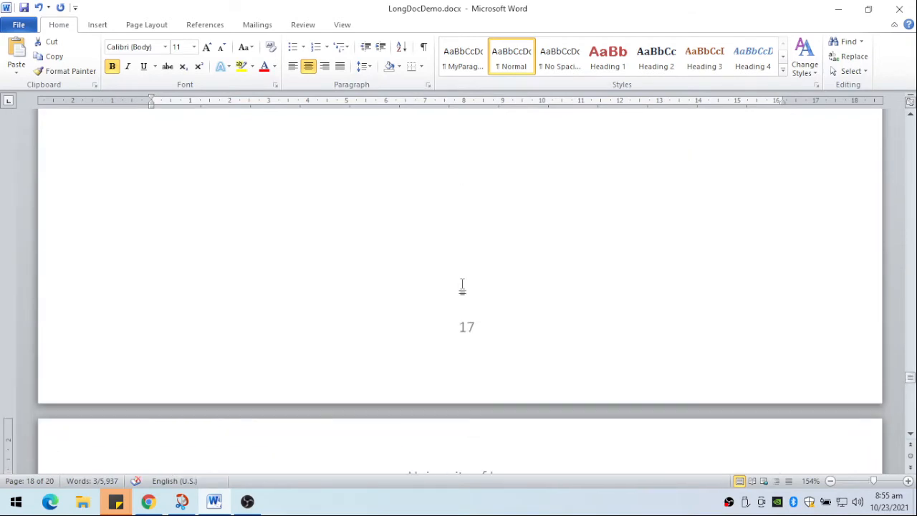
{"action": "scroll", "coordinate": [462, 287], "scroll_direction": "down", "scroll_amount": 2}
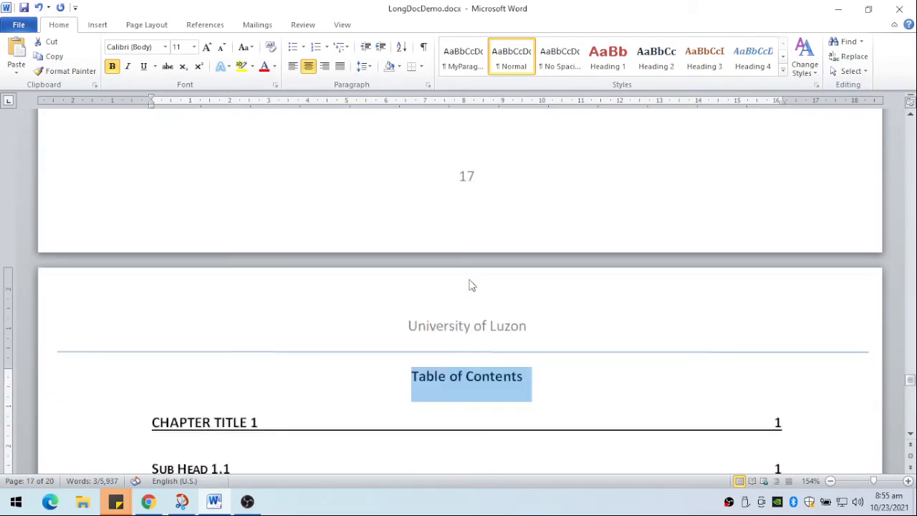
- Unlink the Section 2 footer on page 18 from the previous section, delete its page number, and return to the body text
{"action": "double_click", "coordinate": [457, 194]}
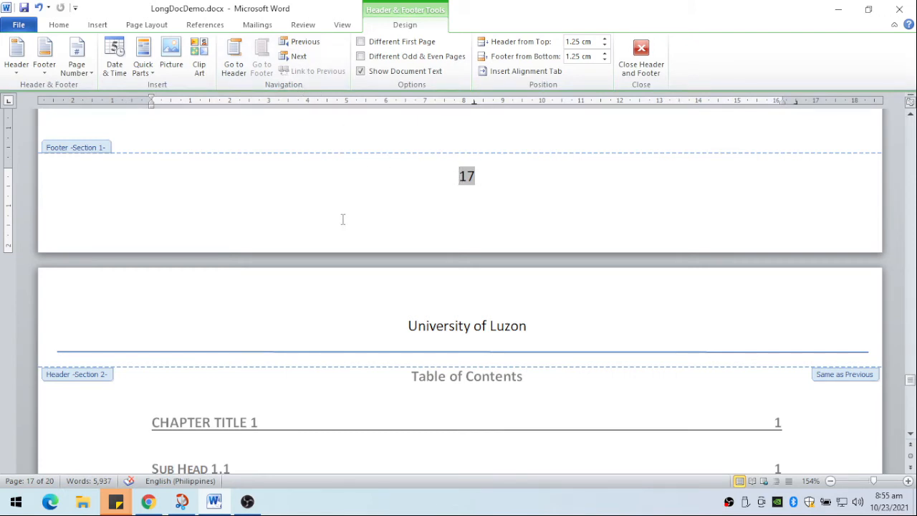
{"action": "scroll", "coordinate": [460, 323], "scroll_direction": "down", "scroll_amount": 15}
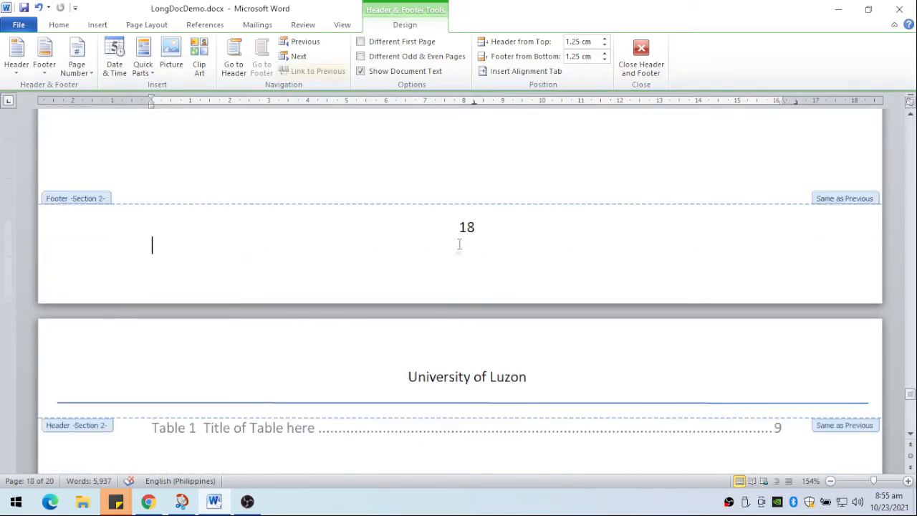
{"action": "left_click", "coordinate": [459, 226]}
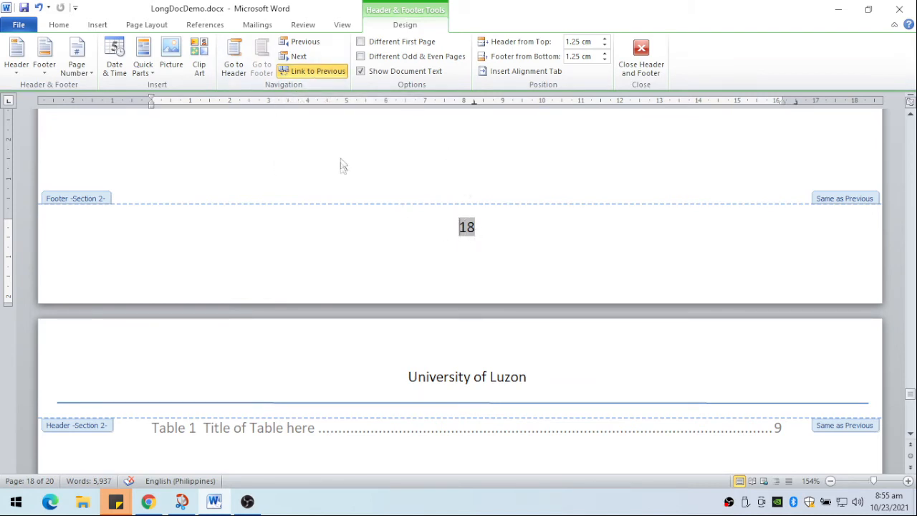
{"action": "left_click", "coordinate": [320, 71]}
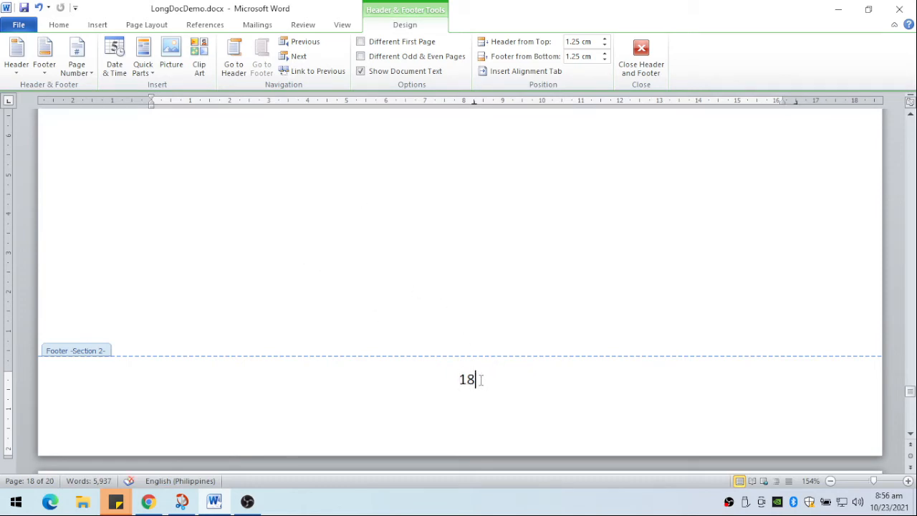
{"action": "key", "text": "Delete"}
{"action": "scroll", "coordinate": [472, 373], "scroll_direction": "down", "scroll_amount": 4}
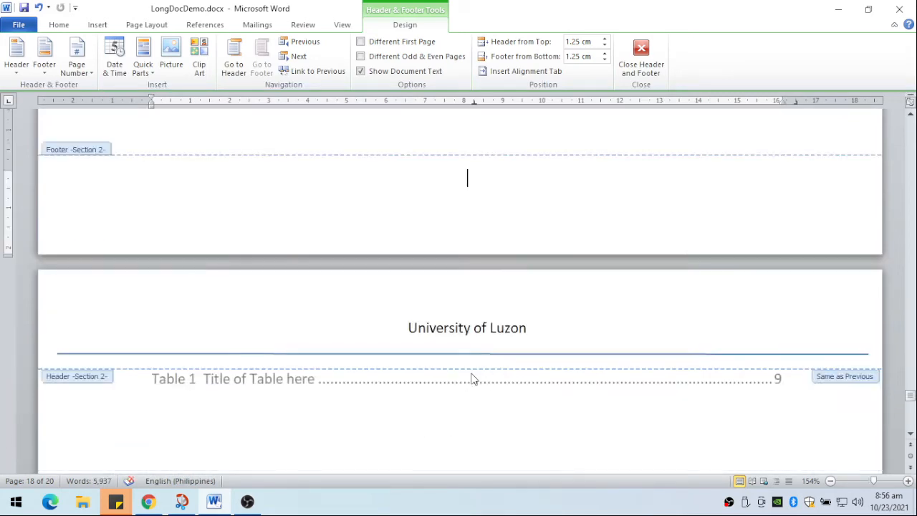
{"action": "scroll", "coordinate": [471, 378], "scroll_direction": "up", "scroll_amount": 3}
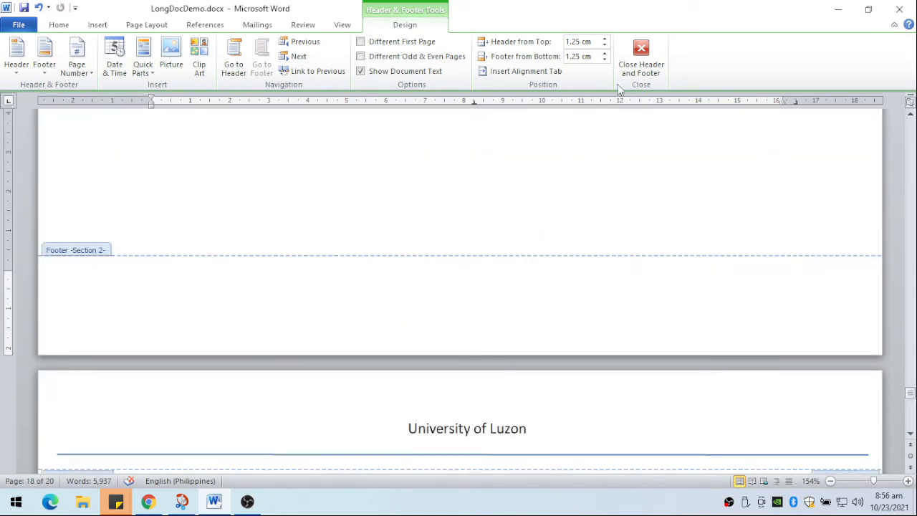
{"action": "left_click", "coordinate": [646, 54]}
- Compare the footer of page 17 with the footers of the table of contents, list of tables and list of figures pages
{"action": "scroll", "coordinate": [547, 207], "scroll_direction": "up", "scroll_amount": 3}
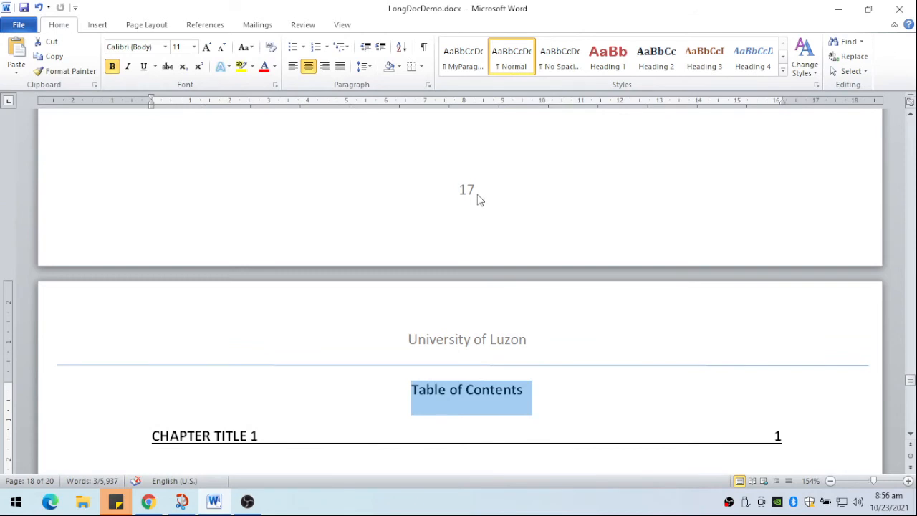
{"action": "scroll", "coordinate": [478, 197], "scroll_direction": "down", "scroll_amount": 15}
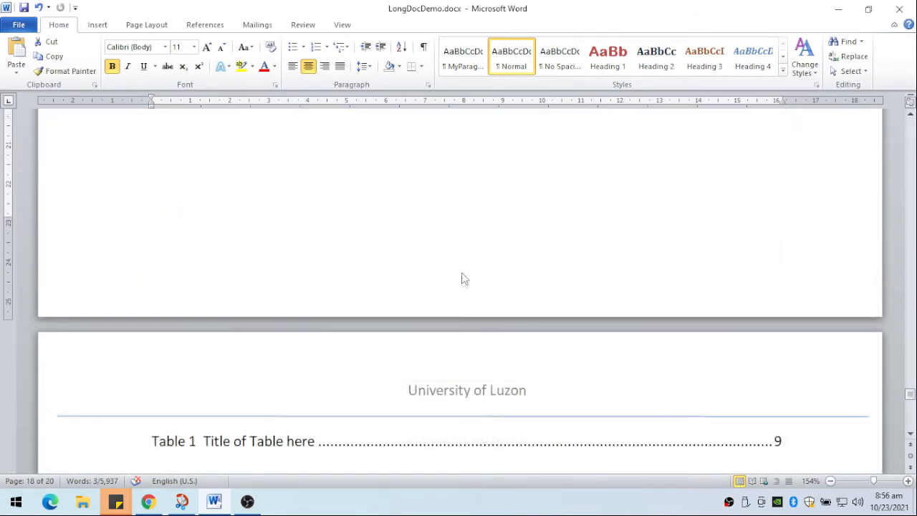
{"action": "scroll", "coordinate": [460, 272], "scroll_direction": "down", "scroll_amount": 15}
{"action": "scroll", "coordinate": [483, 321], "scroll_direction": "down", "scroll_amount": 10}
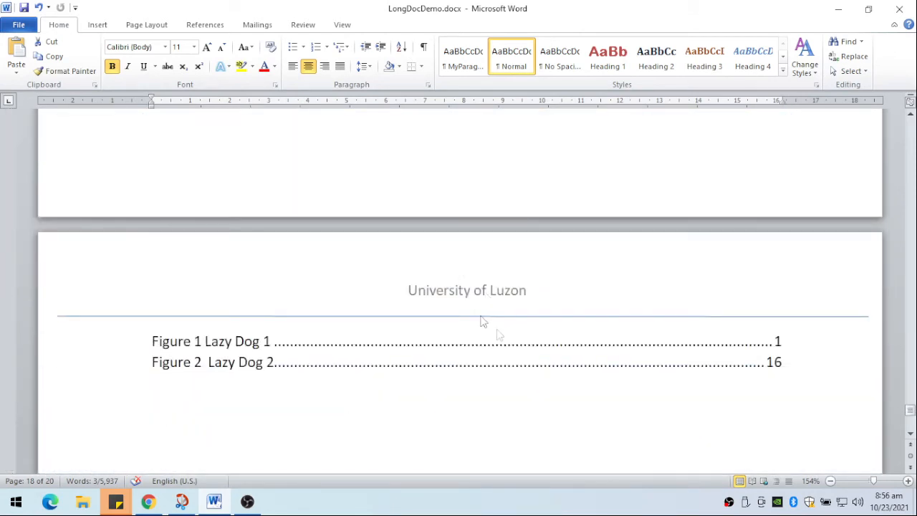
{"action": "scroll", "coordinate": [466, 323], "scroll_direction": "down", "scroll_amount": 15}
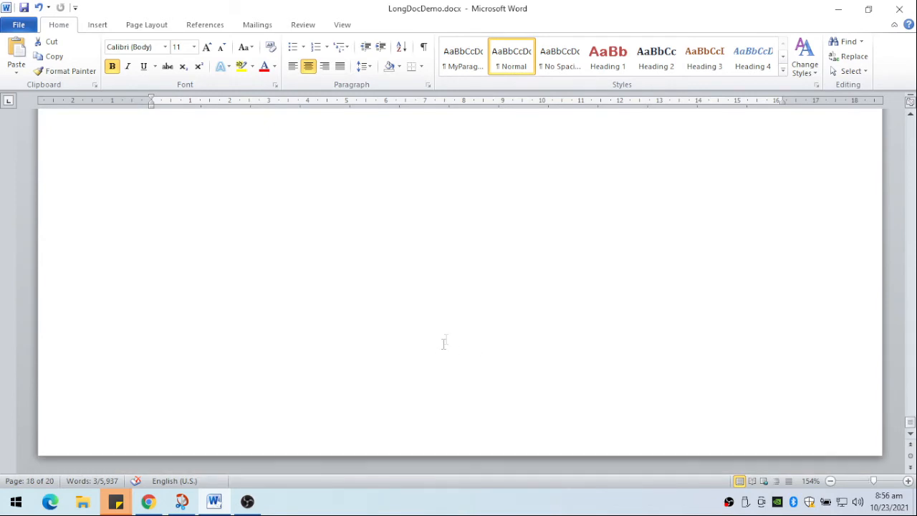
{"action": "scroll", "coordinate": [449, 304], "scroll_direction": "up", "scroll_amount": 20}
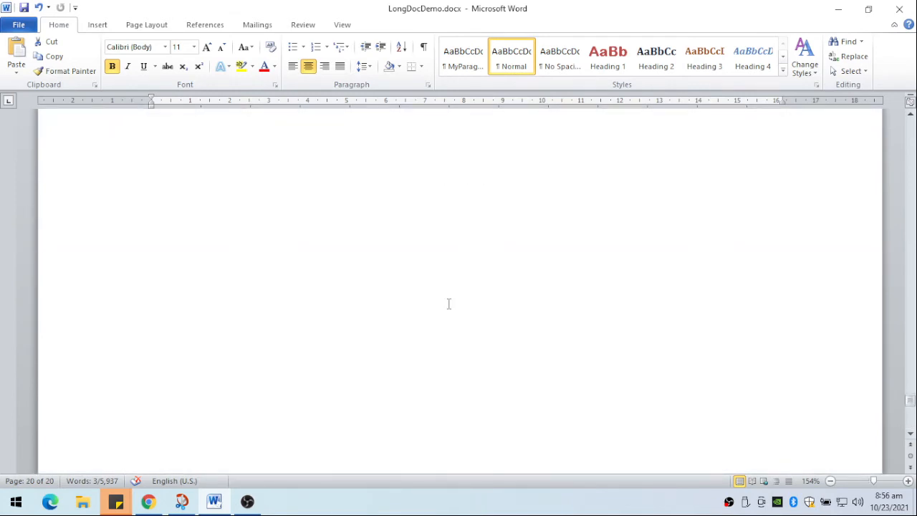
{"action": "scroll", "coordinate": [448, 304], "scroll_direction": "up", "scroll_amount": 5}
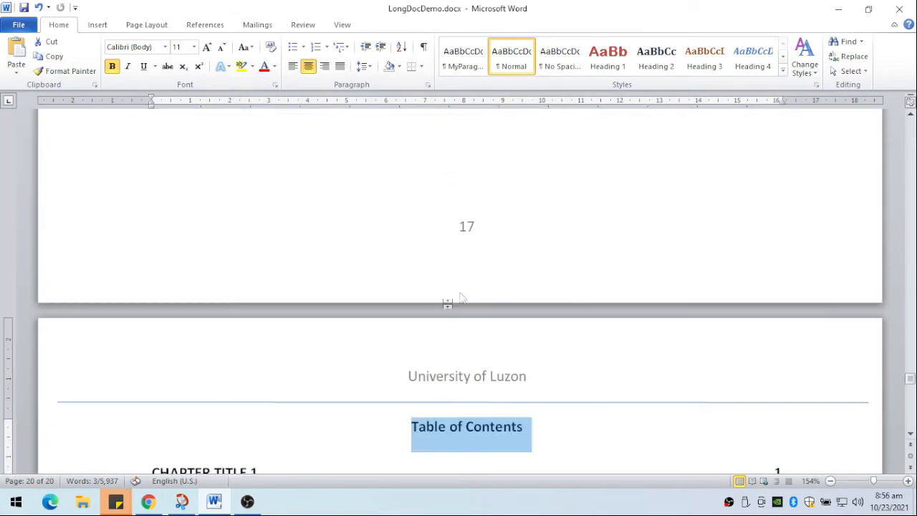
{"action": "scroll", "coordinate": [457, 329], "scroll_direction": "down", "scroll_amount": 1}
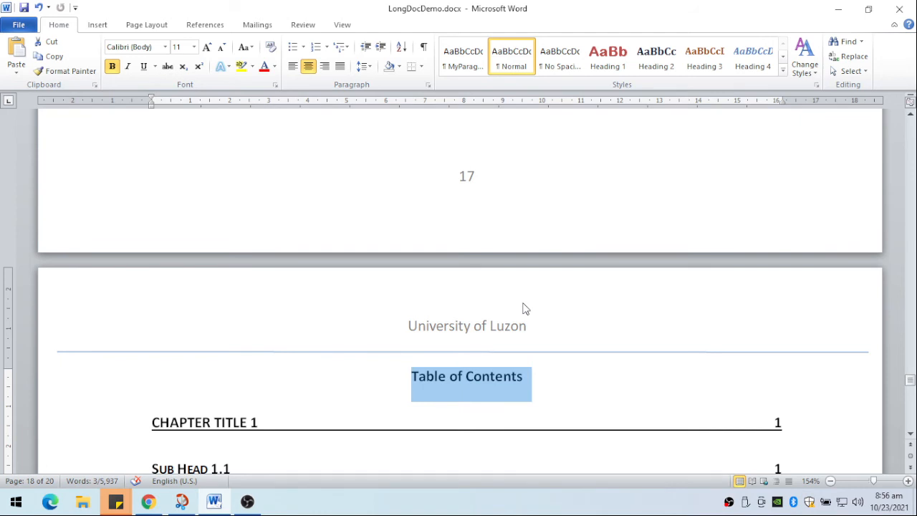
{"action": "scroll", "coordinate": [522, 306], "scroll_direction": "down", "scroll_amount": 20}
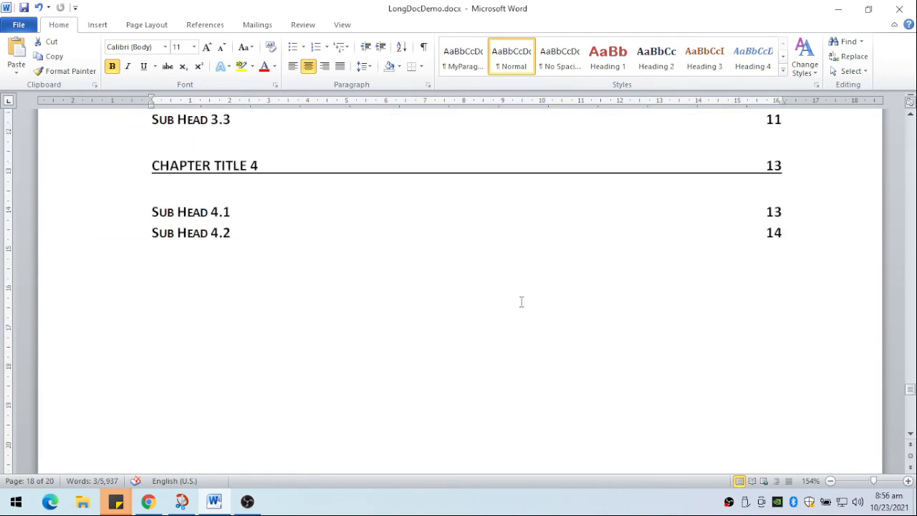
{"action": "scroll", "coordinate": [523, 301], "scroll_direction": "down", "scroll_amount": 10}
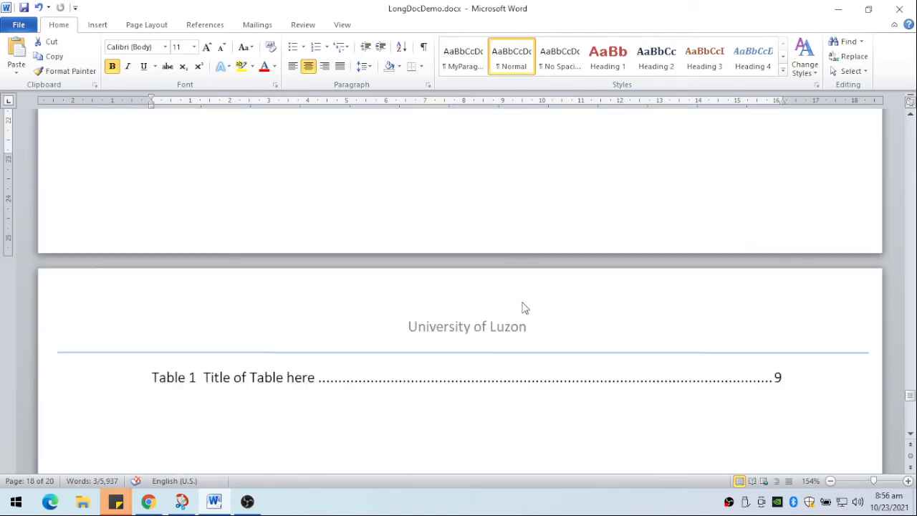
{"action": "scroll", "coordinate": [524, 303], "scroll_direction": "up", "scroll_amount": 20}
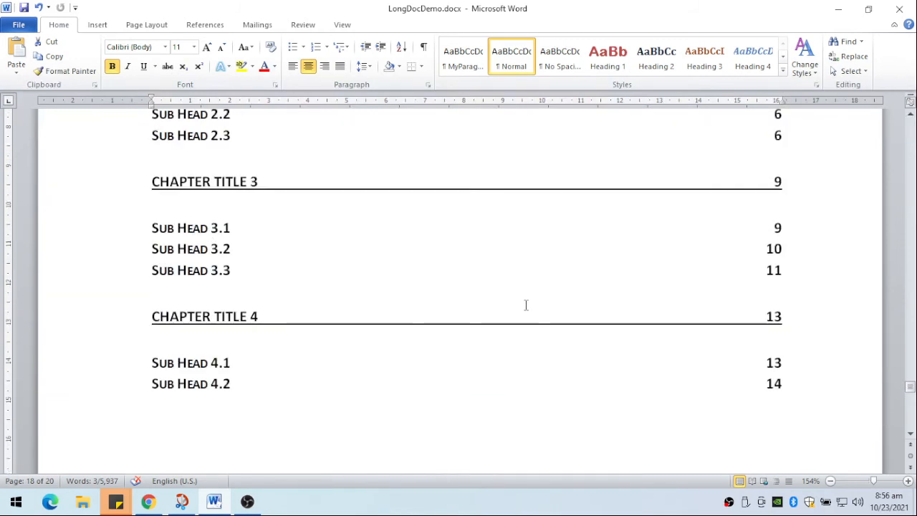
{"action": "scroll", "coordinate": [527, 303], "scroll_direction": "up", "scroll_amount": 3}
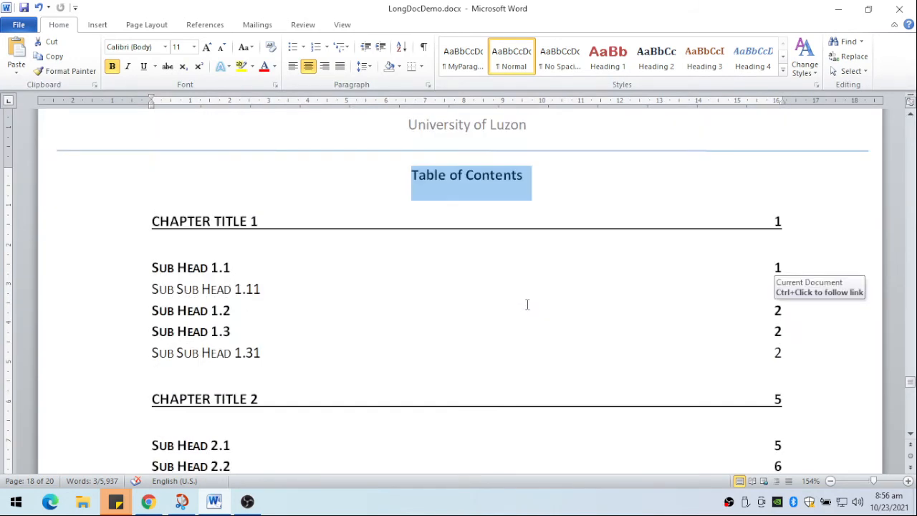
{"action": "scroll", "coordinate": [528, 303], "scroll_direction": "up", "scroll_amount": 4}
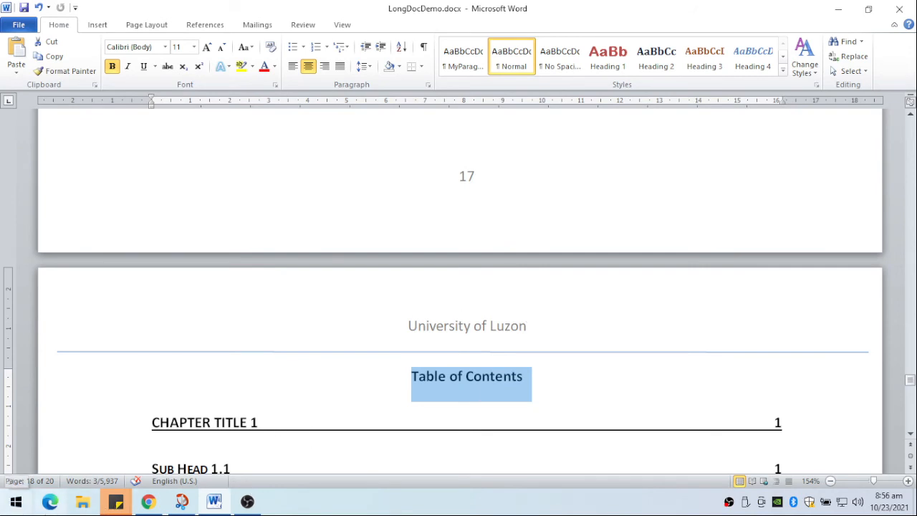
{"action": "mouse_move", "coordinate": [247, 501]}
{"action": "left_click", "coordinate": [248, 453]}
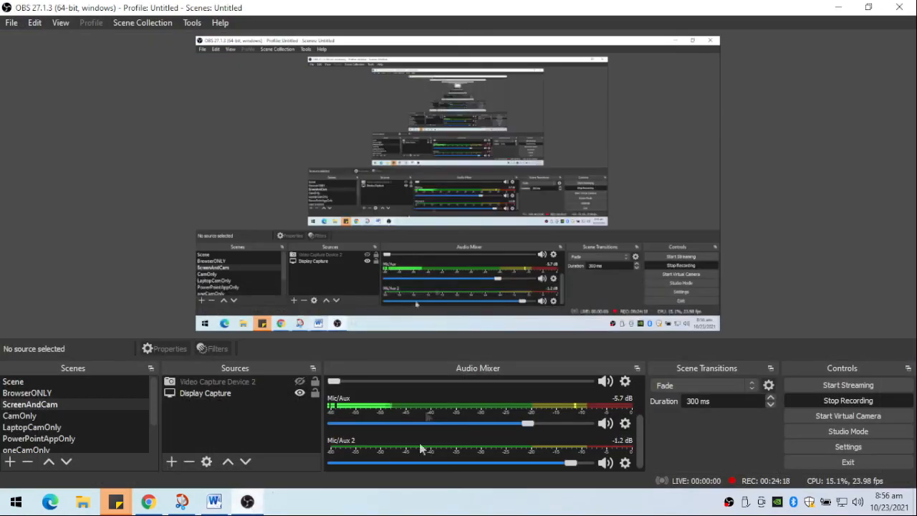
{"action": "left_click", "coordinate": [831, 401]}
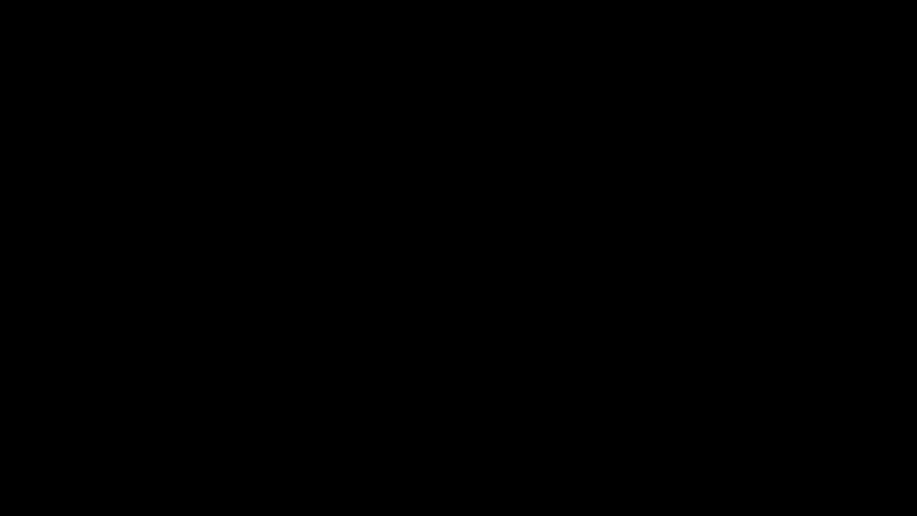